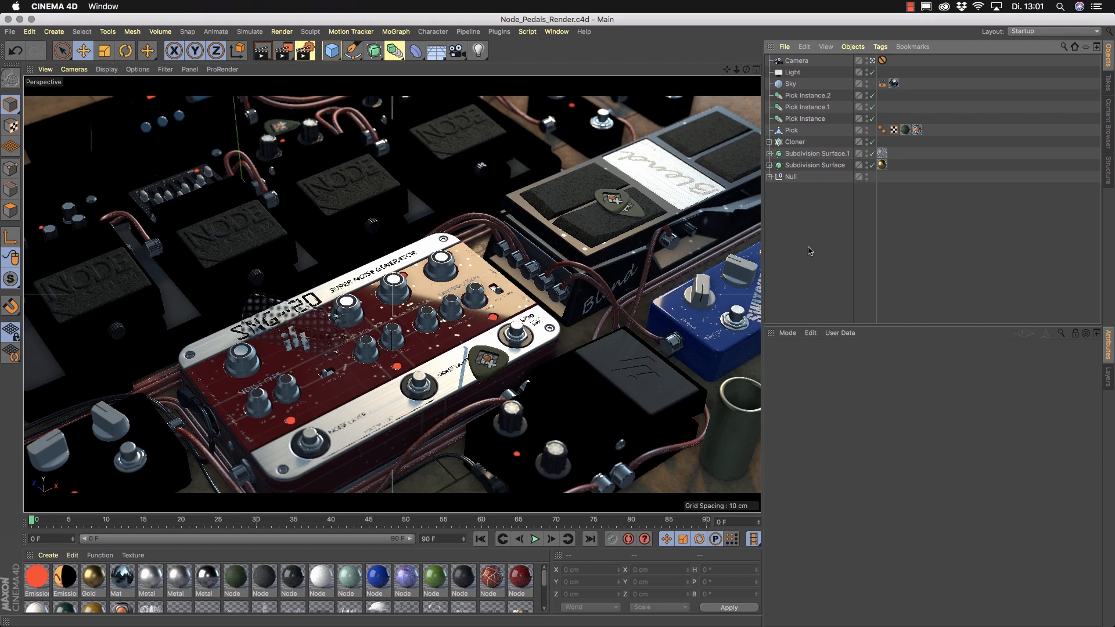
# - Create a standard material, view its channels in the Material Editor, and delete it
pyautogui.click(48, 556)
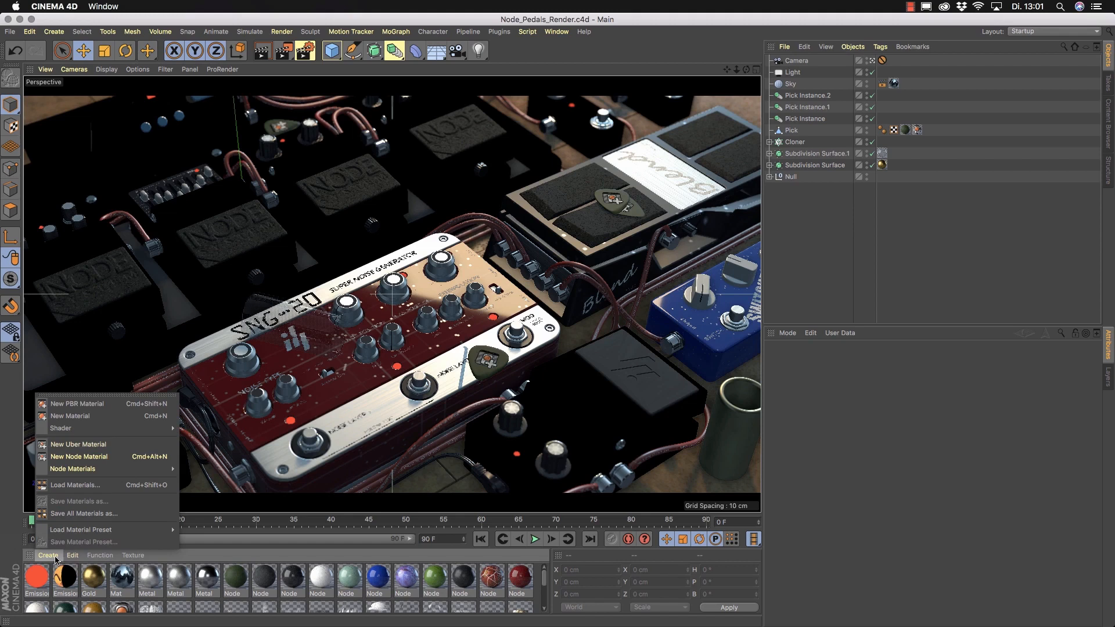
pyautogui.click(116, 416)
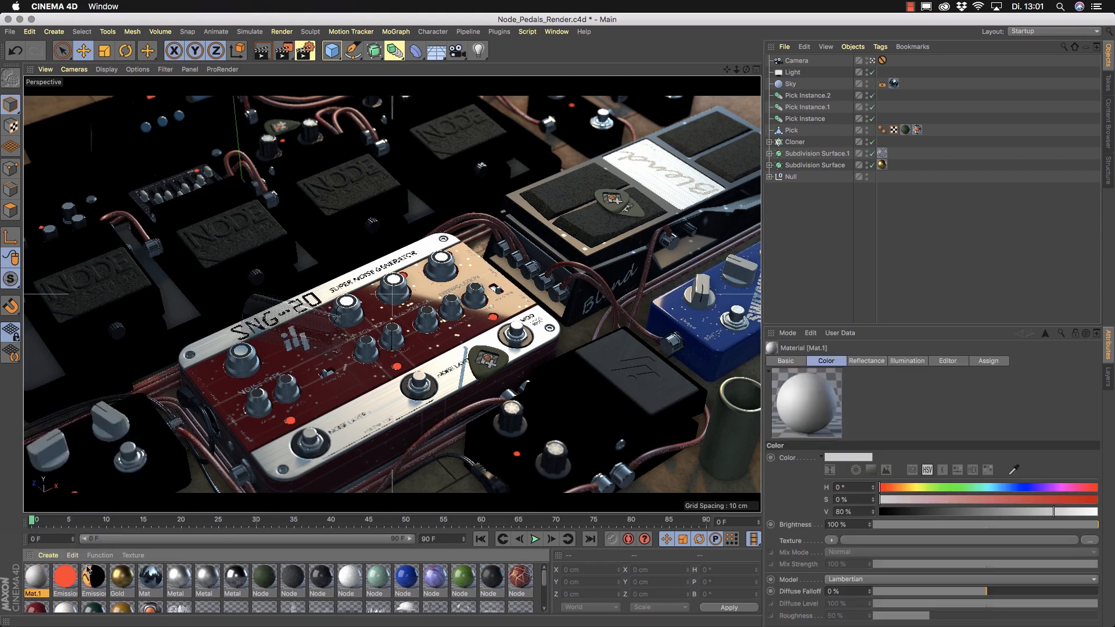
pyautogui.doubleClick(40, 574)
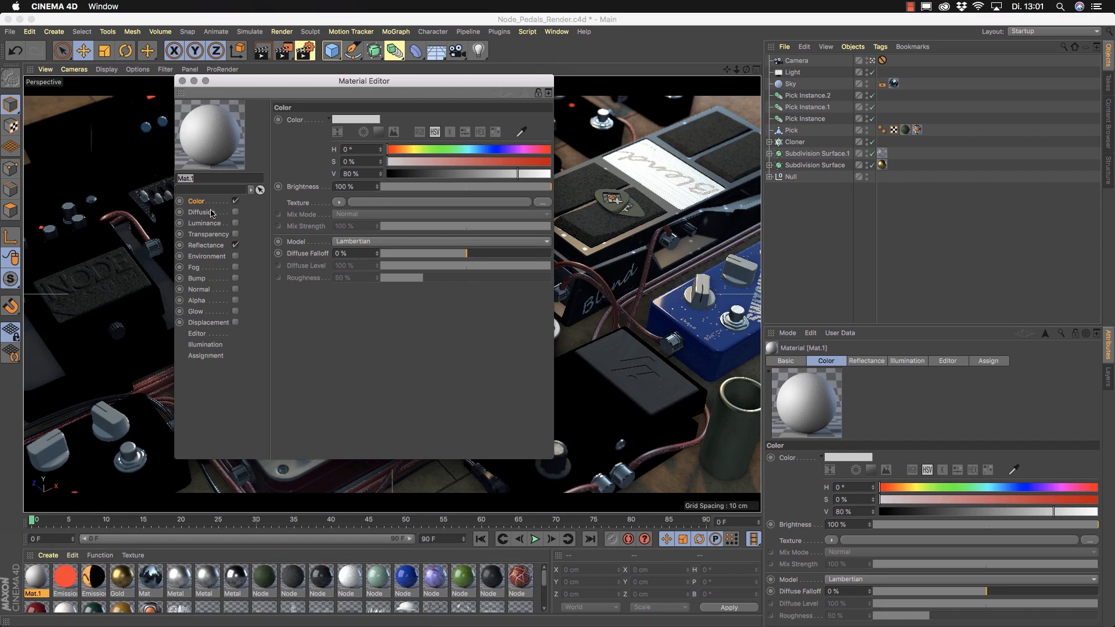
pyautogui.click(182, 81)
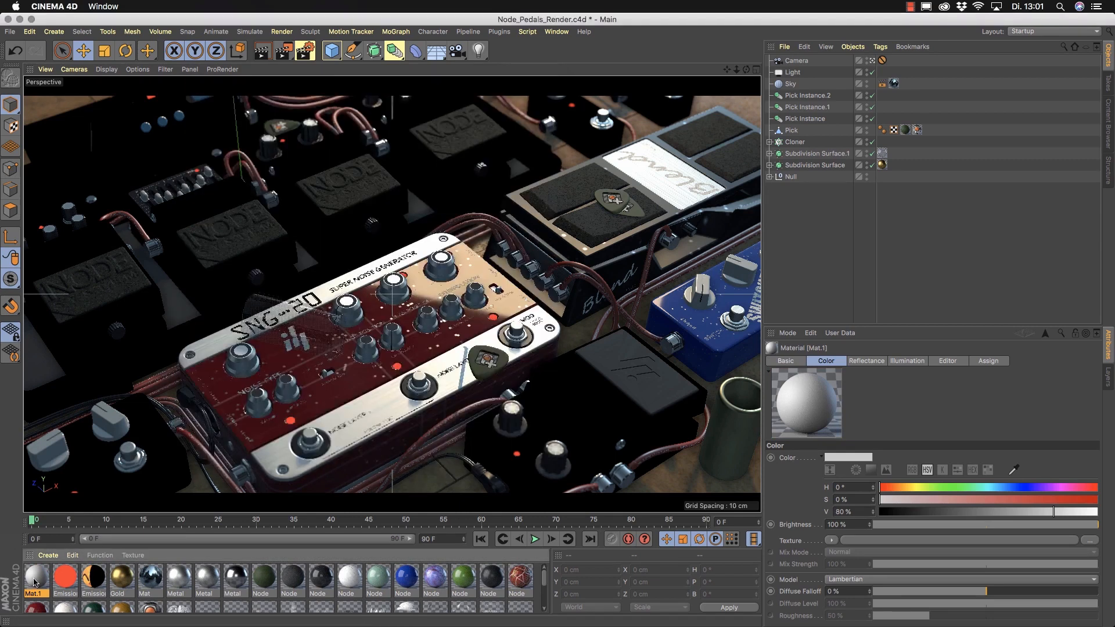
pyautogui.press('Delete')
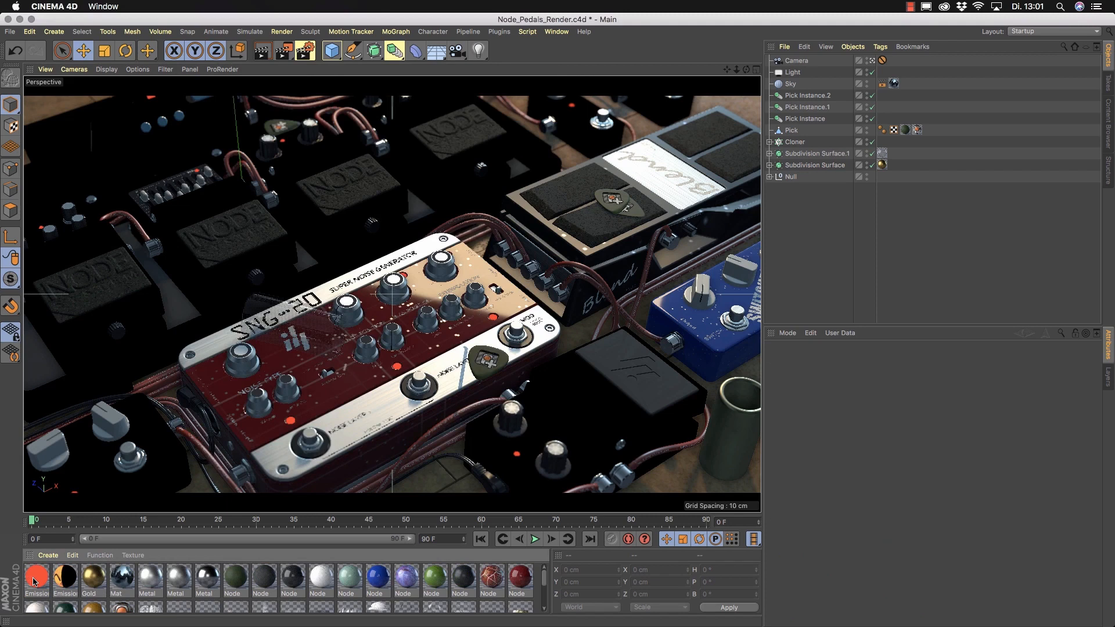
# - Create a PBR material, view its Reflectance layers in the Material Editor, and delete it
pyautogui.click(53, 556)
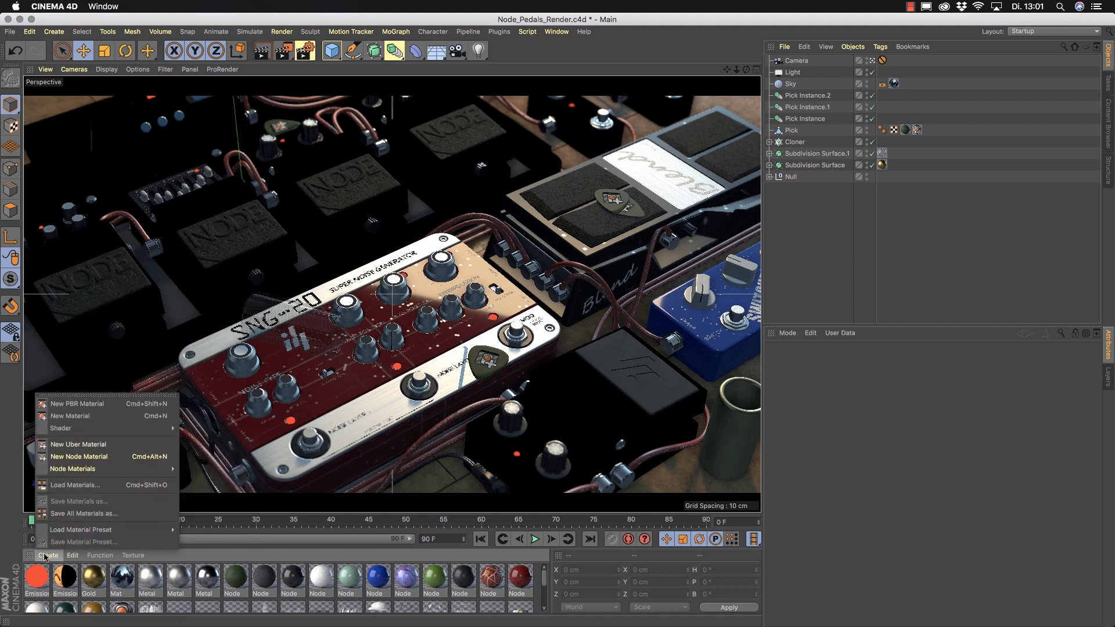
pyautogui.click(84, 405)
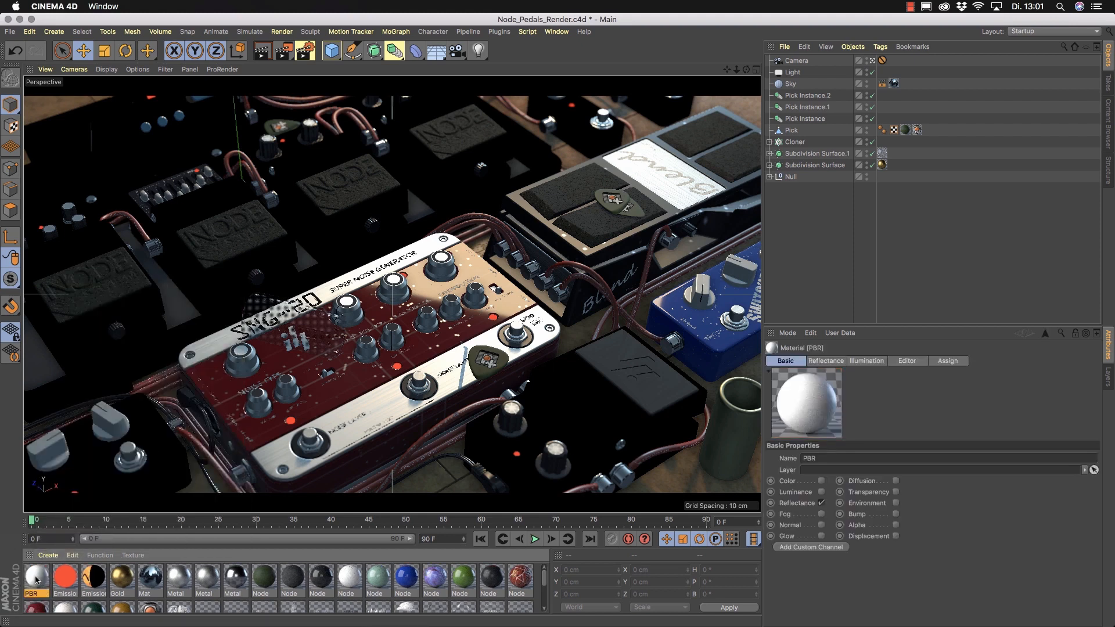
pyautogui.doubleClick(37, 580)
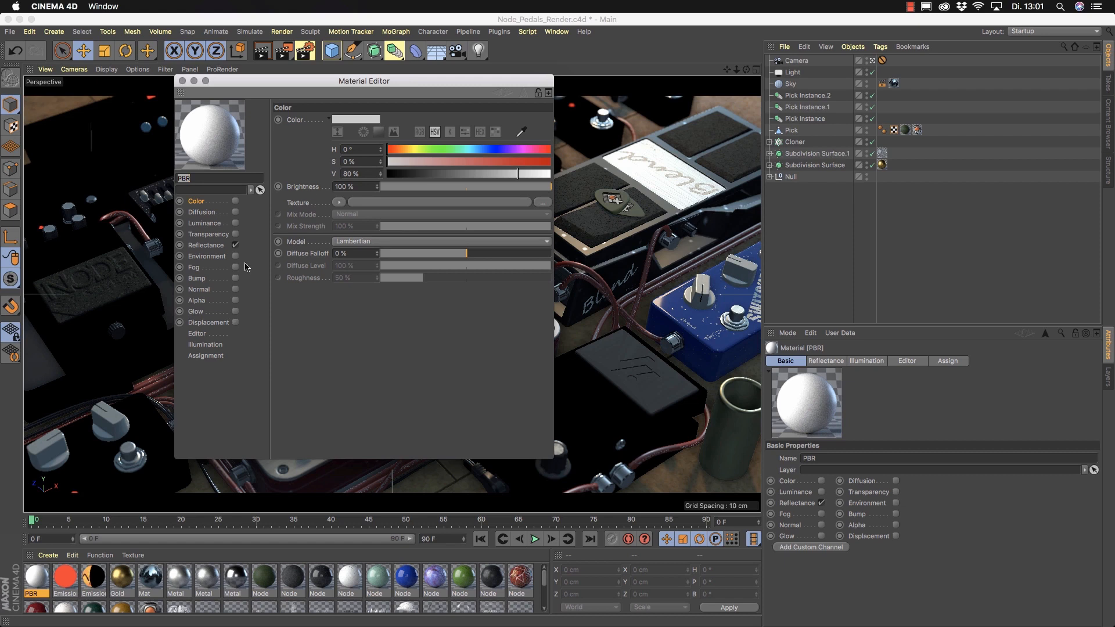
pyautogui.click(206, 246)
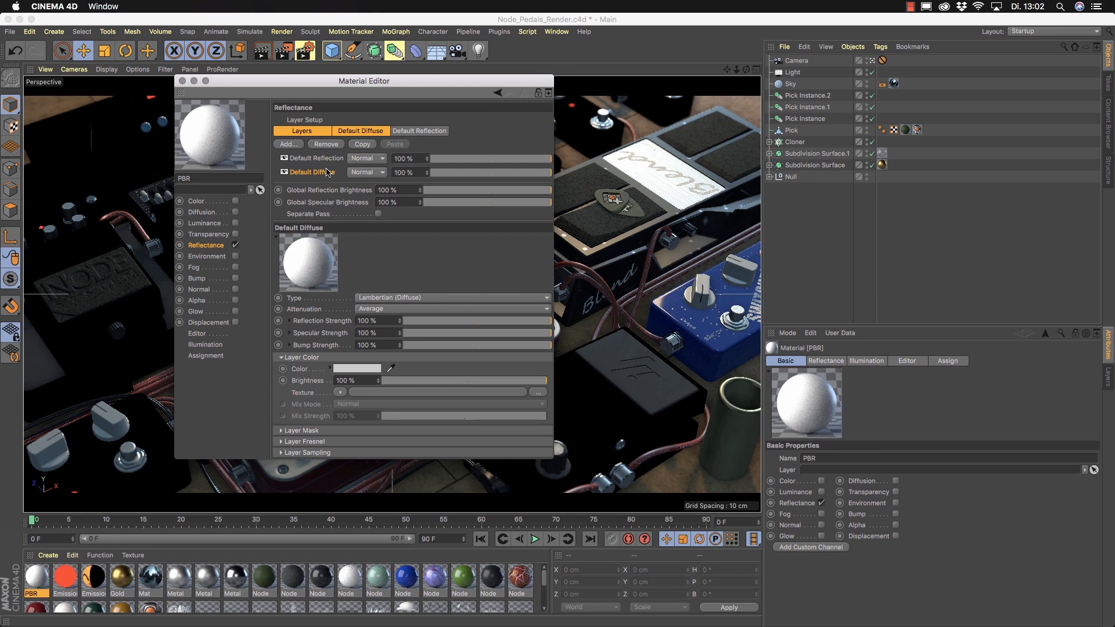
pyautogui.click(182, 81)
pyautogui.press('Delete')
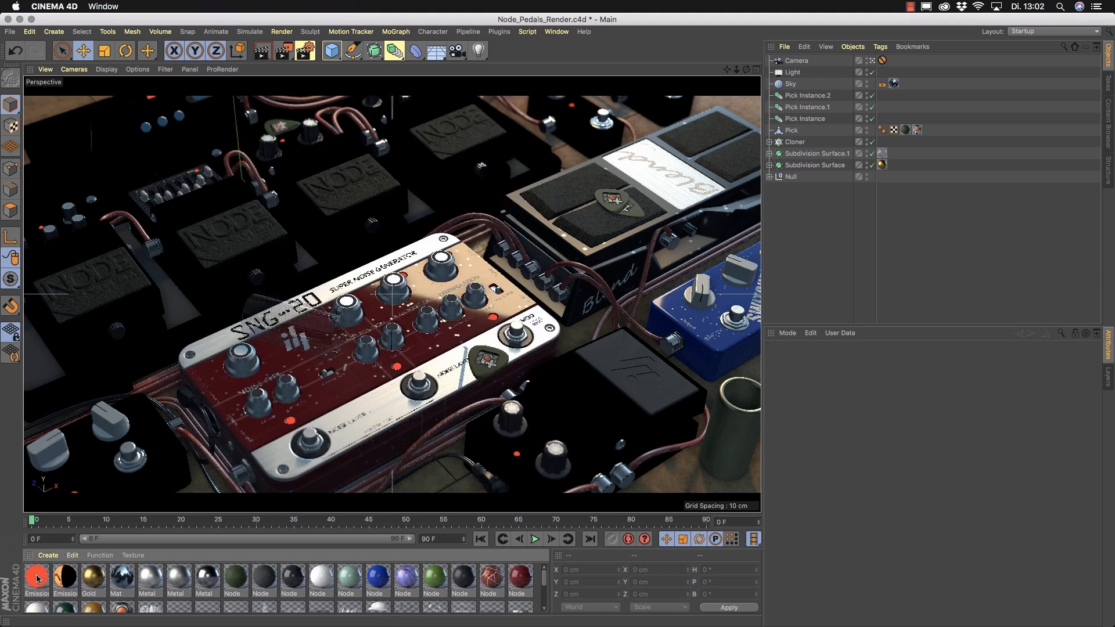
# - Create a node material, view its Diffuse and Material nodes in a resized Node Editor, and delete it
pyautogui.click(54, 557)
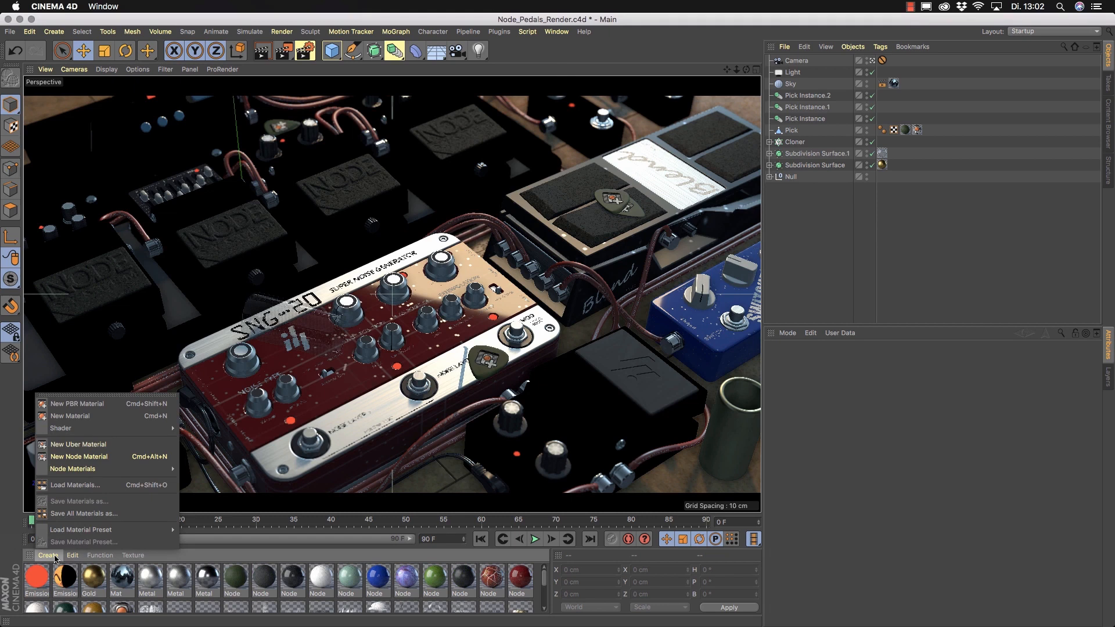
pyautogui.click(99, 457)
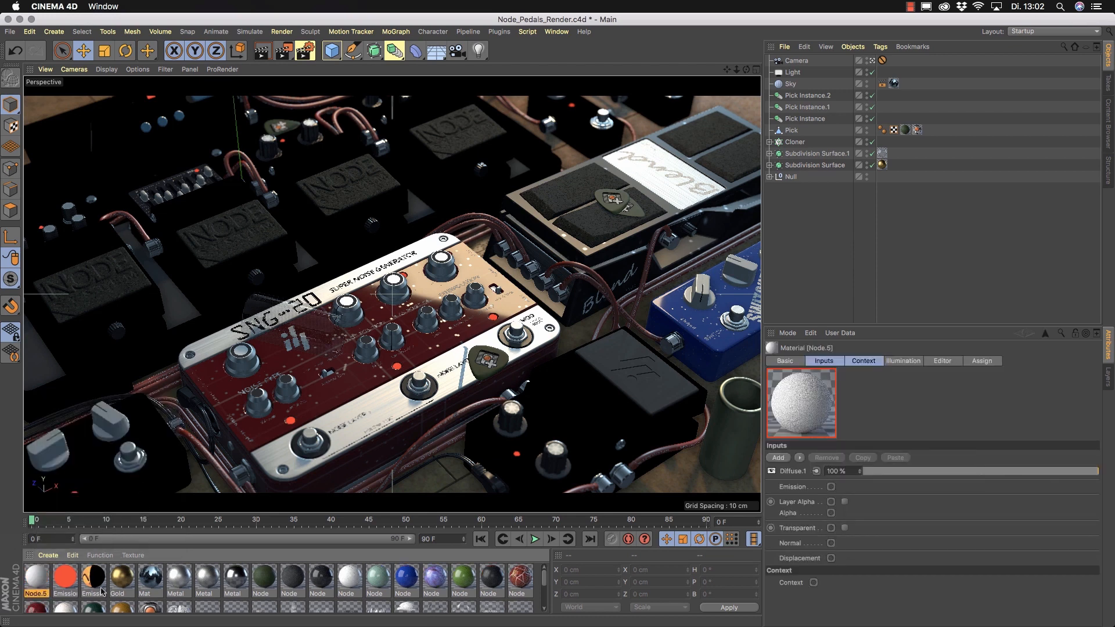
pyautogui.doubleClick(38, 577)
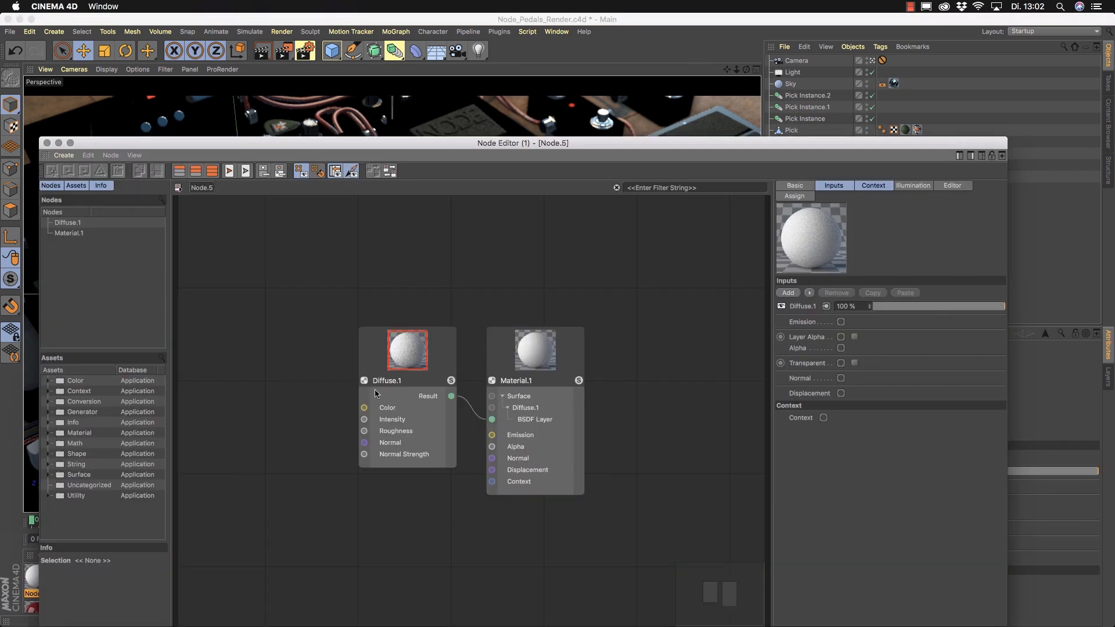
pyautogui.moveTo(1007, 138); pyautogui.dragTo(935, 276)
pyautogui.moveTo(730, 282); pyautogui.dragTo(835, 89)
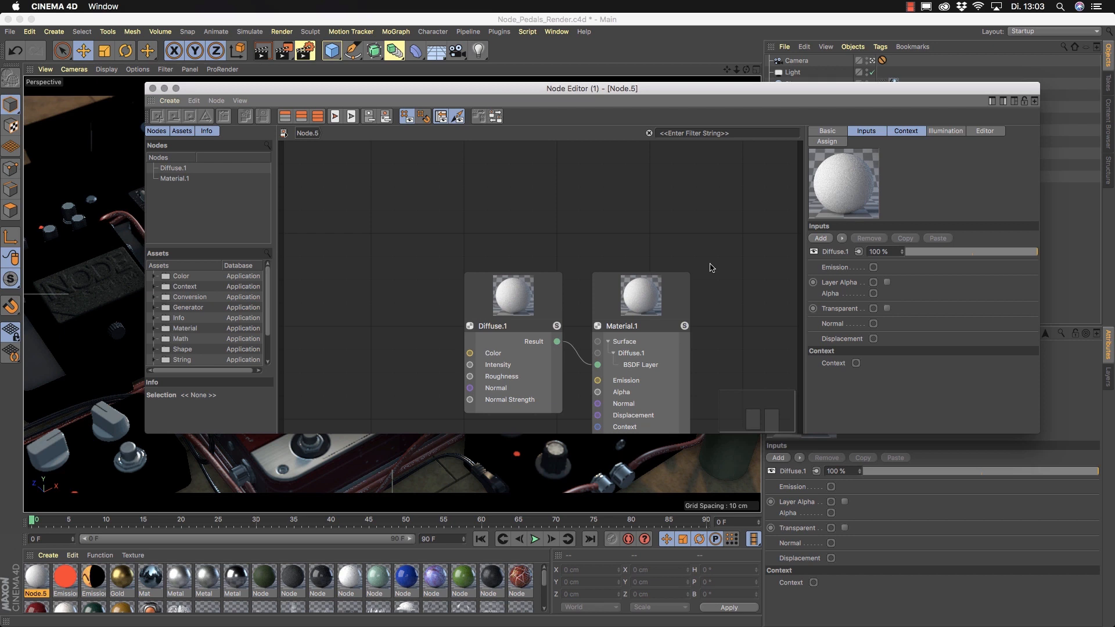
pyautogui.click(152, 89)
pyautogui.press('Delete')
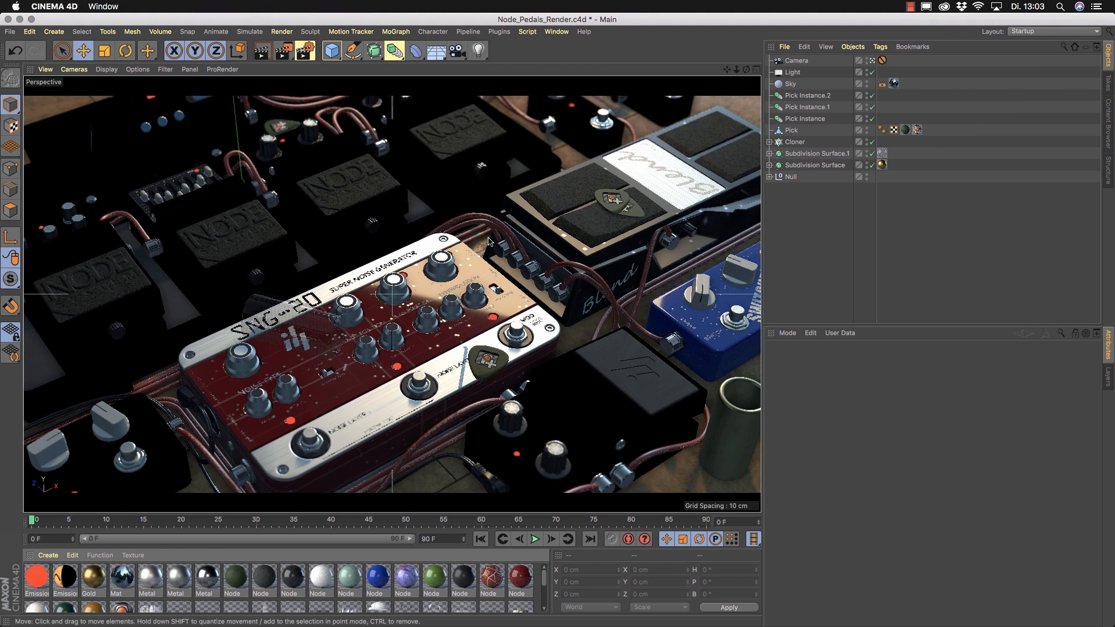
# - Switch to the PreAMP.c4d project, then show the Floor and hide the PreAMP group in the viewport
pyautogui.press('v')
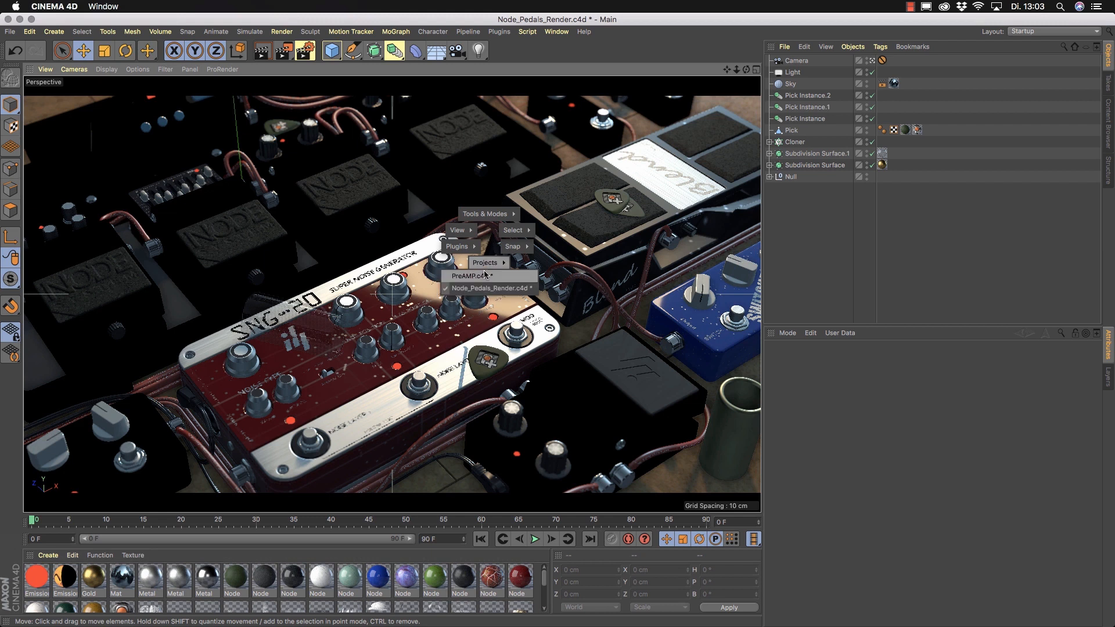
pyautogui.click(487, 278)
pyautogui.moveTo(375, 241)
pyautogui.keyDown('alt'); pyautogui.mouseDown()
pyautogui.moveTo(450, 319)
pyautogui.moveTo(467, 367)
pyautogui.moveTo(359, 236)
pyautogui.moveTo(385, 249)
pyautogui.mouseUp(); pyautogui.keyUp('alt')
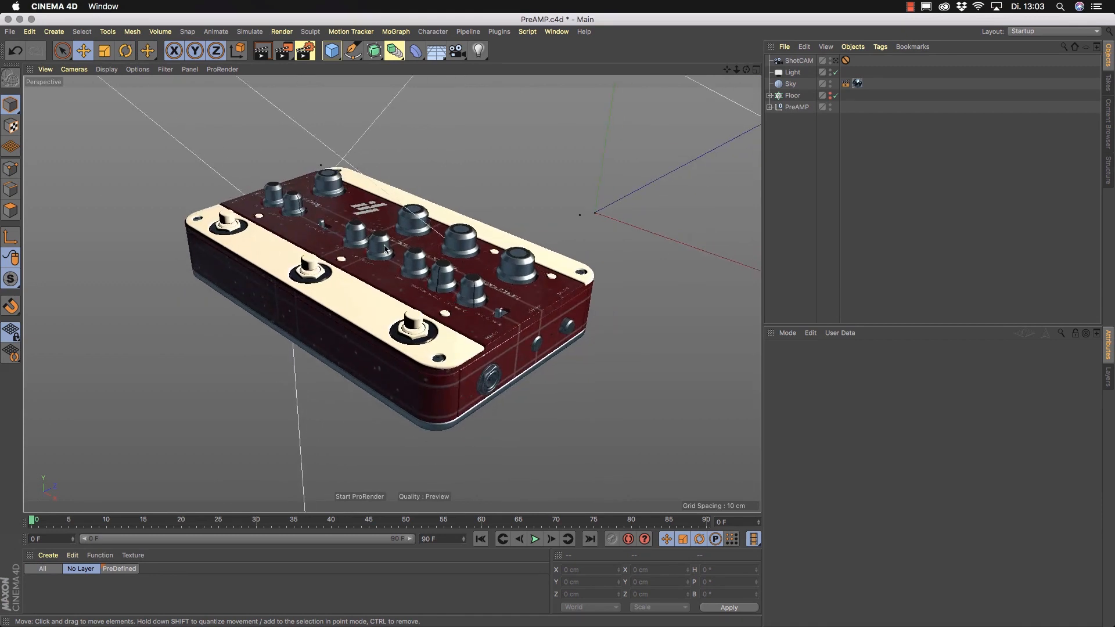
pyautogui.click(830, 94)
pyautogui.click(831, 105)
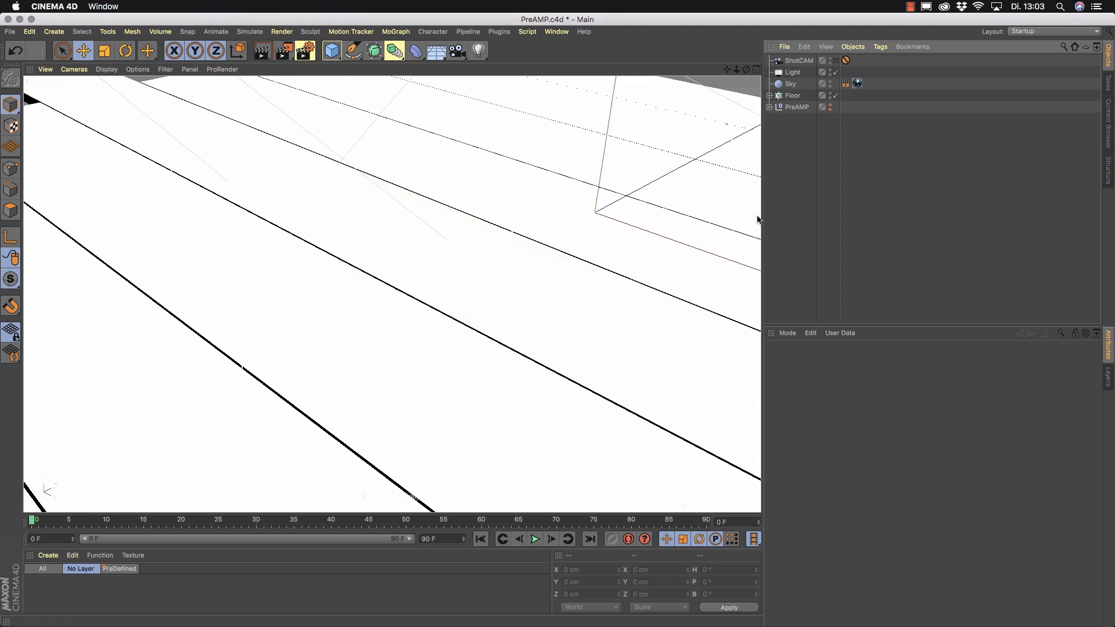
# - Create a new node material and apply it to the Cube inside the Floor cloner
pyautogui.click(770, 95)
pyautogui.click(790, 96)
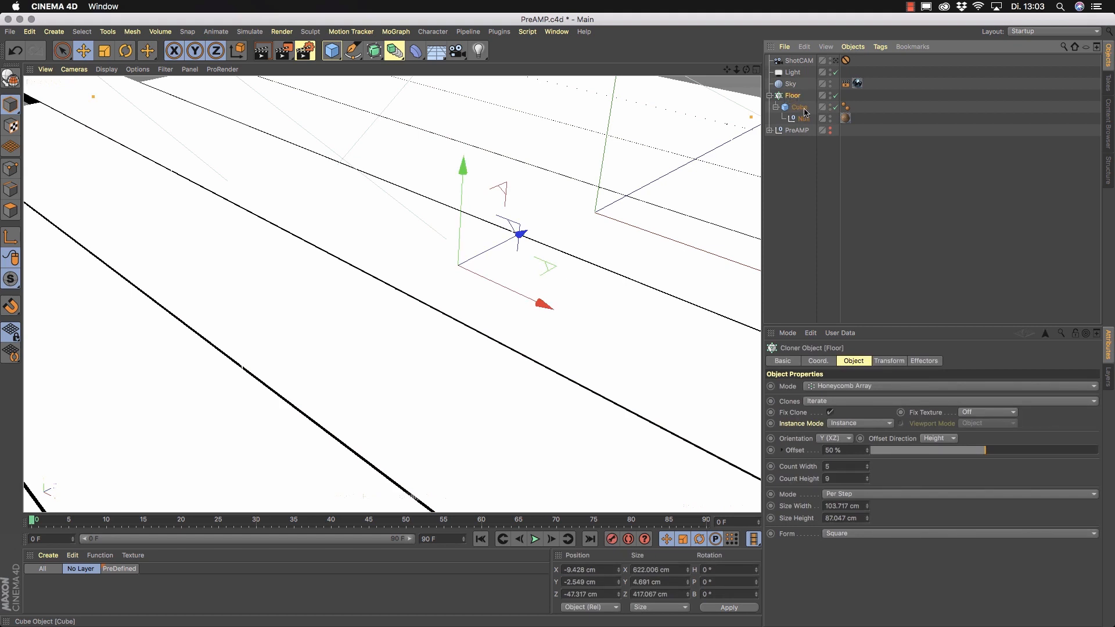
pyautogui.scroll(-5, 608, 294)
pyautogui.moveTo(418, 307)
pyautogui.keyDown('alt'); pyautogui.mouseDown()
pyautogui.moveTo(604, 326)
pyautogui.moveTo(523, 298)
pyautogui.moveTo(567, 284)
pyautogui.moveTo(413, 290)
pyautogui.moveTo(530, 306)
pyautogui.moveTo(425, 303)
pyautogui.mouseUp(); pyautogui.keyUp('alt')
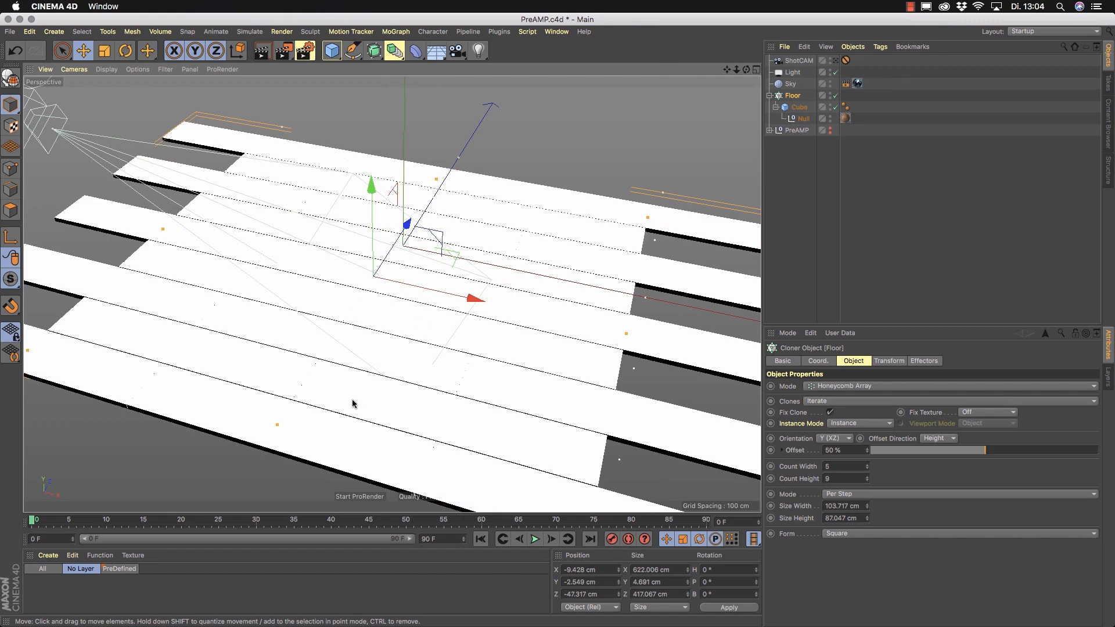
pyautogui.click(48, 557)
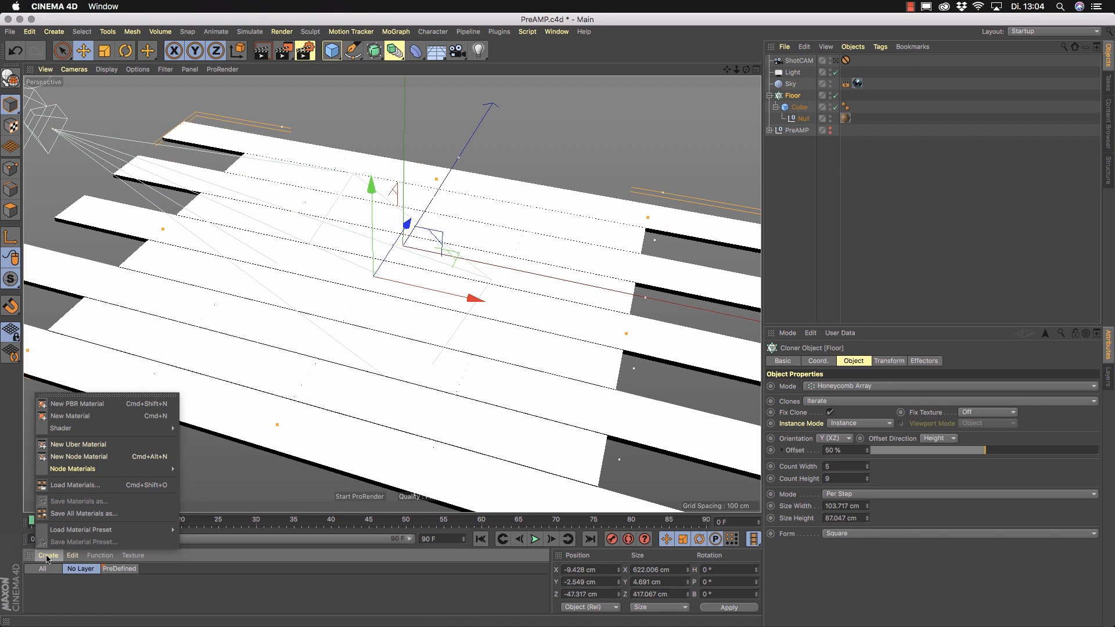
pyautogui.click(113, 457)
pyautogui.moveTo(36, 590)
pyautogui.mouseDown()
pyautogui.moveTo(990, 162)
pyautogui.moveTo(802, 123)
pyautogui.moveTo(813, 109)
pyautogui.mouseUp()
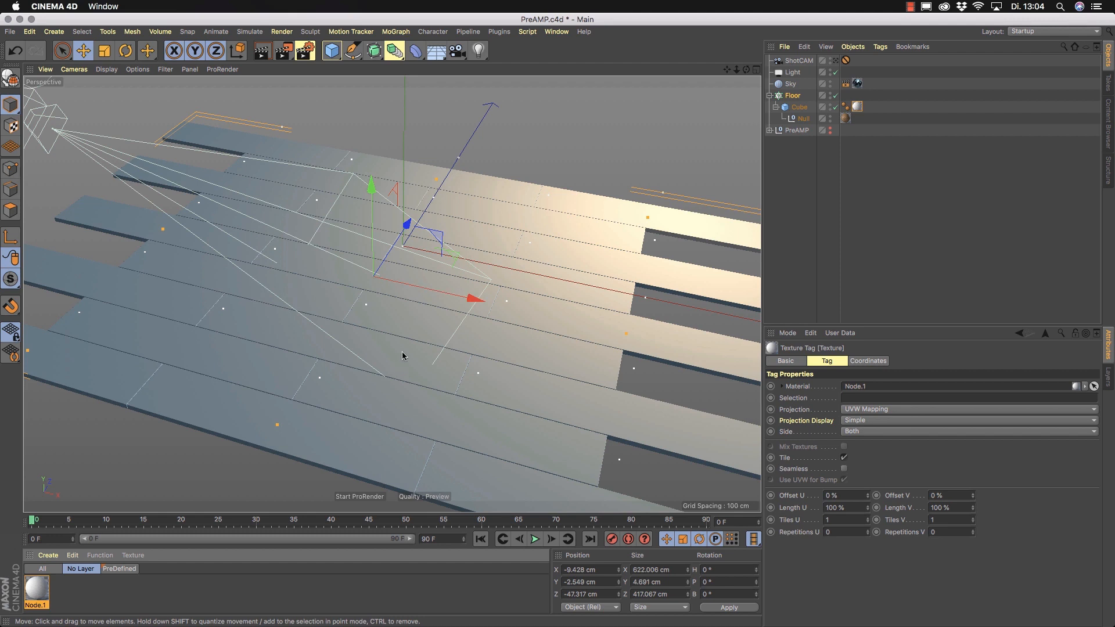
# - Open a new view panel and dock it above the Object Manager
pyautogui.click(287, 54)
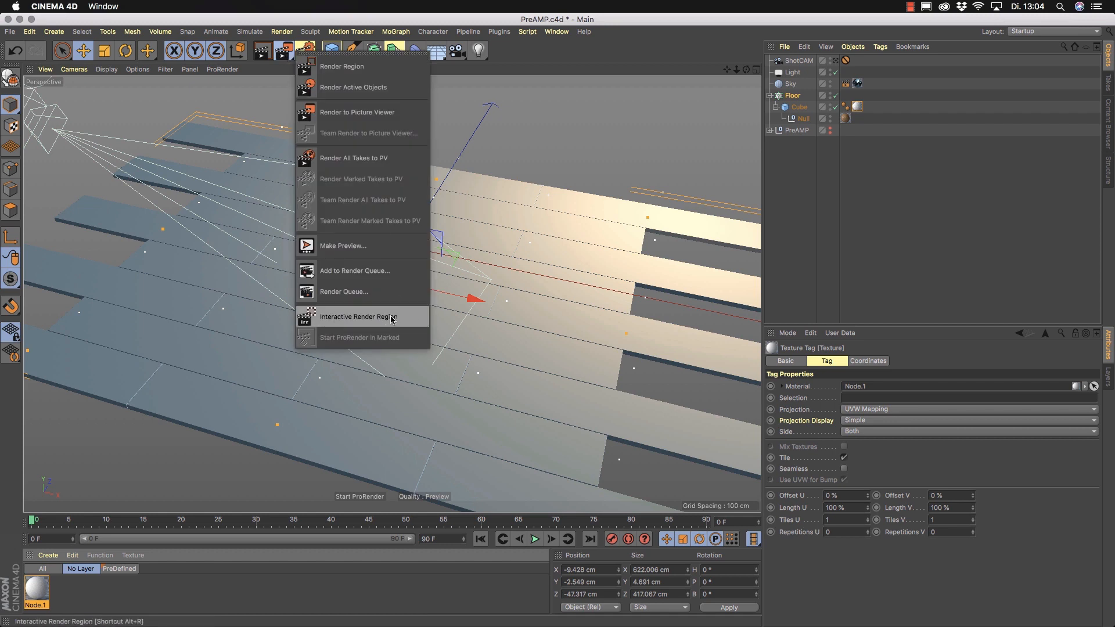
pyautogui.click(624, 69)
pyautogui.click(557, 31)
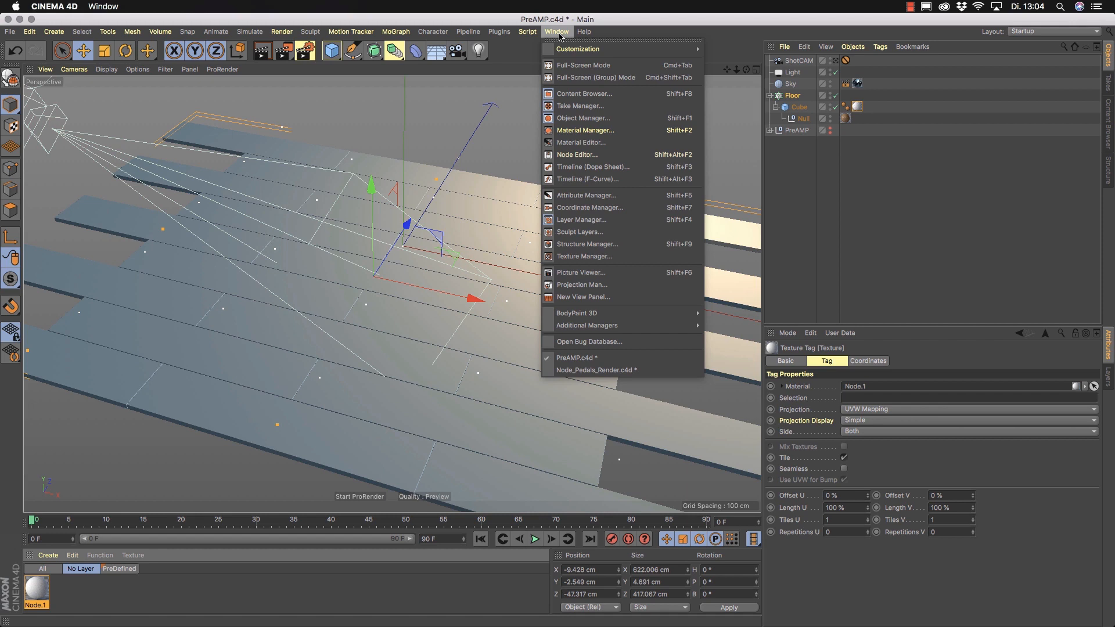
pyautogui.click(574, 297)
pyautogui.moveTo(120, 49); pyautogui.dragTo(398, 127)
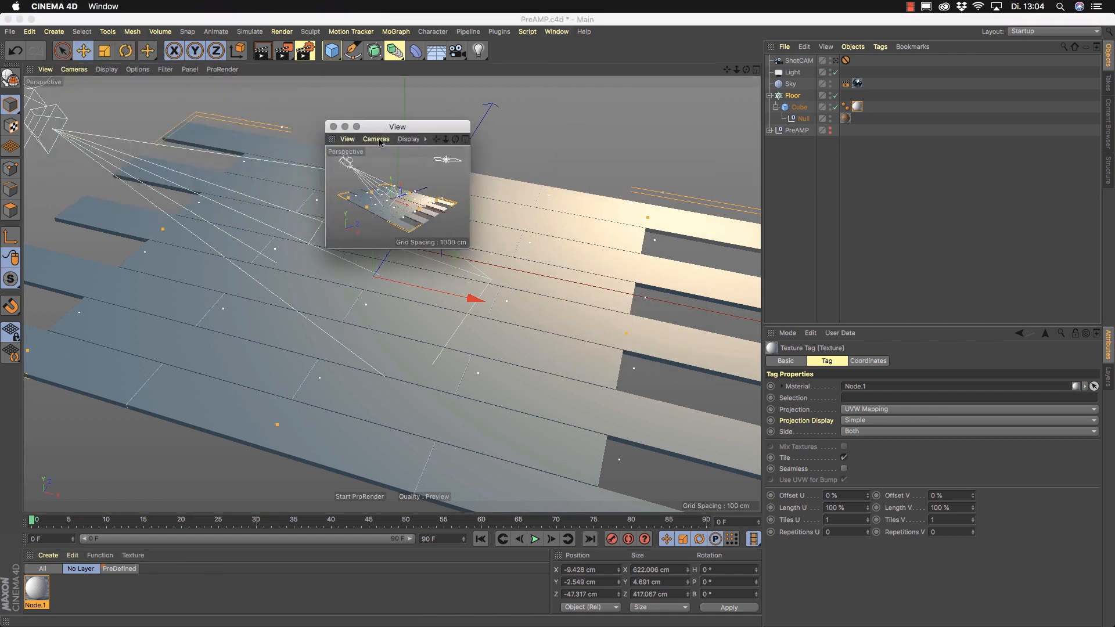
pyautogui.moveTo(336, 143); pyautogui.dragTo(816, 71)
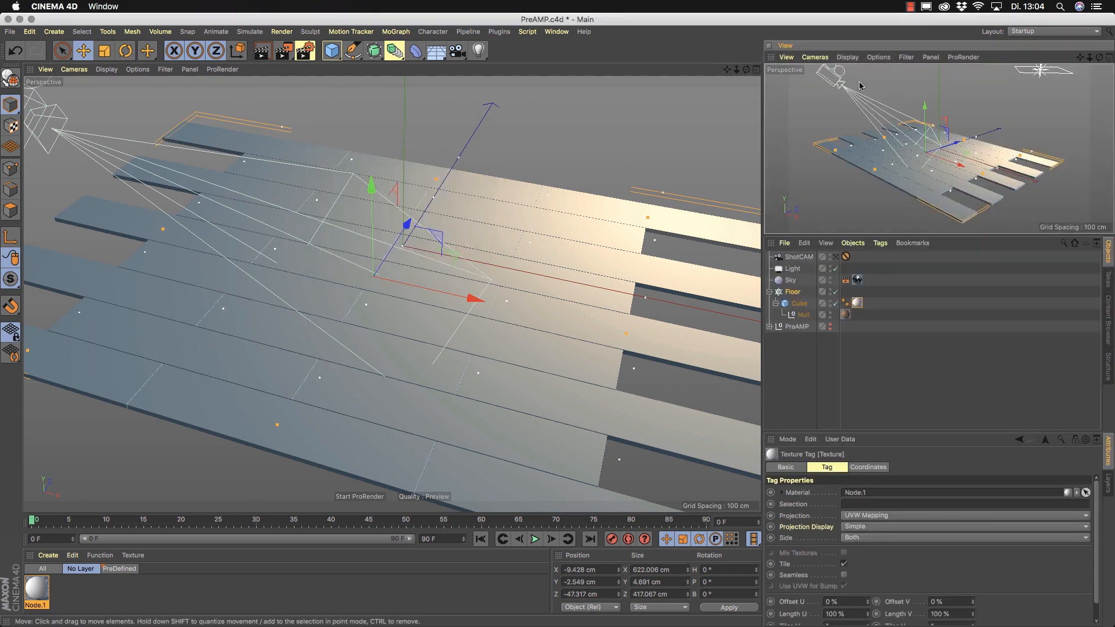
# - Set the docked view to look through the ShotCAM camera
pyautogui.click(815, 58)
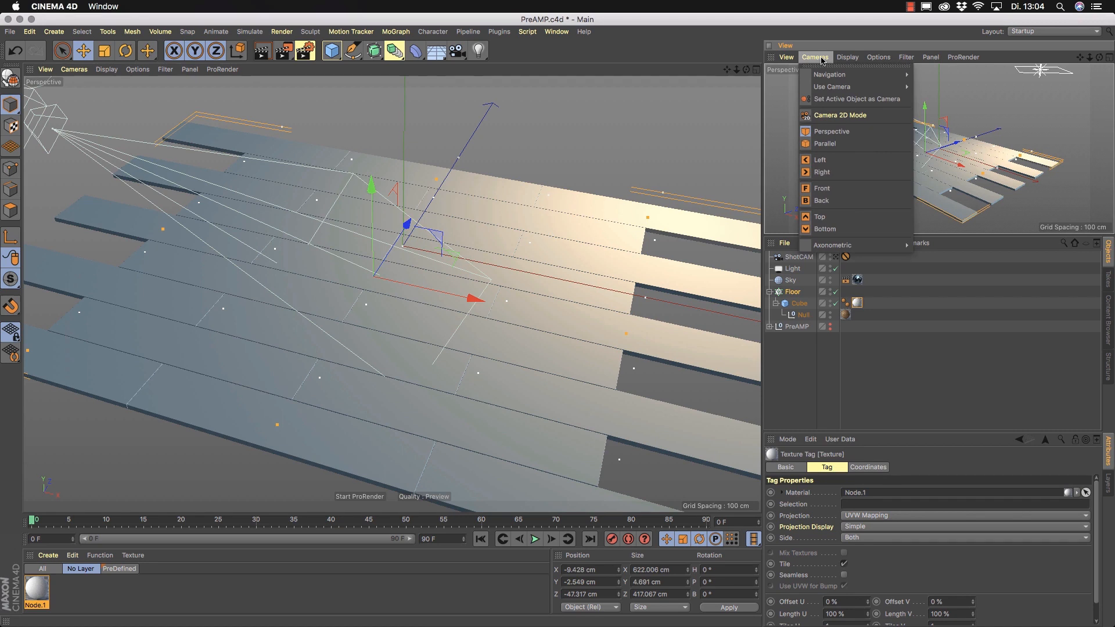
pyautogui.moveTo(848, 86)
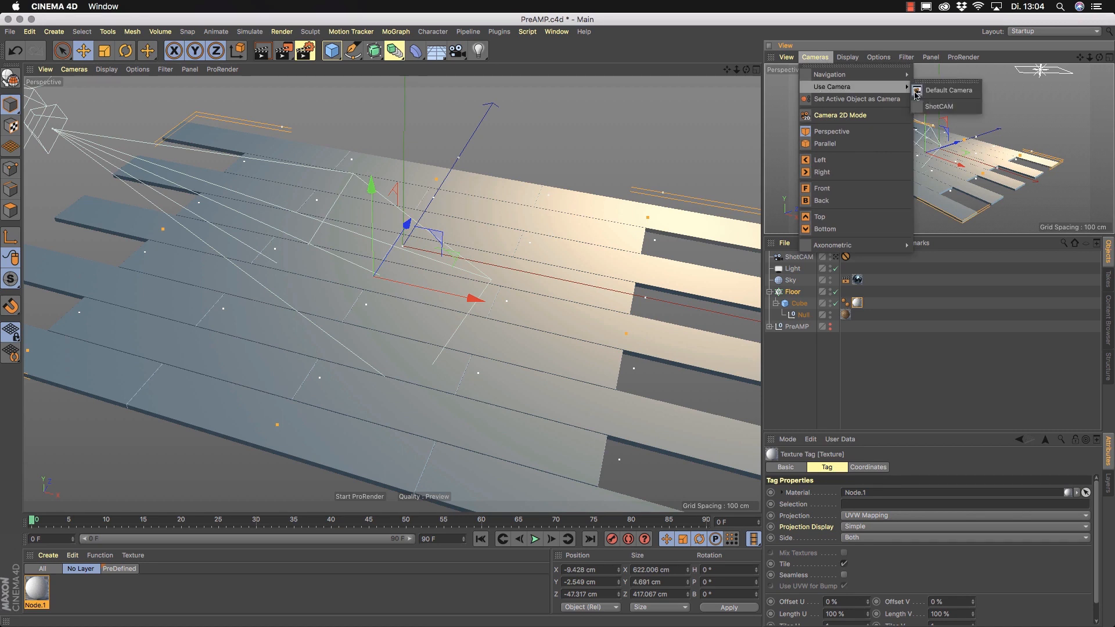
pyautogui.click(958, 109)
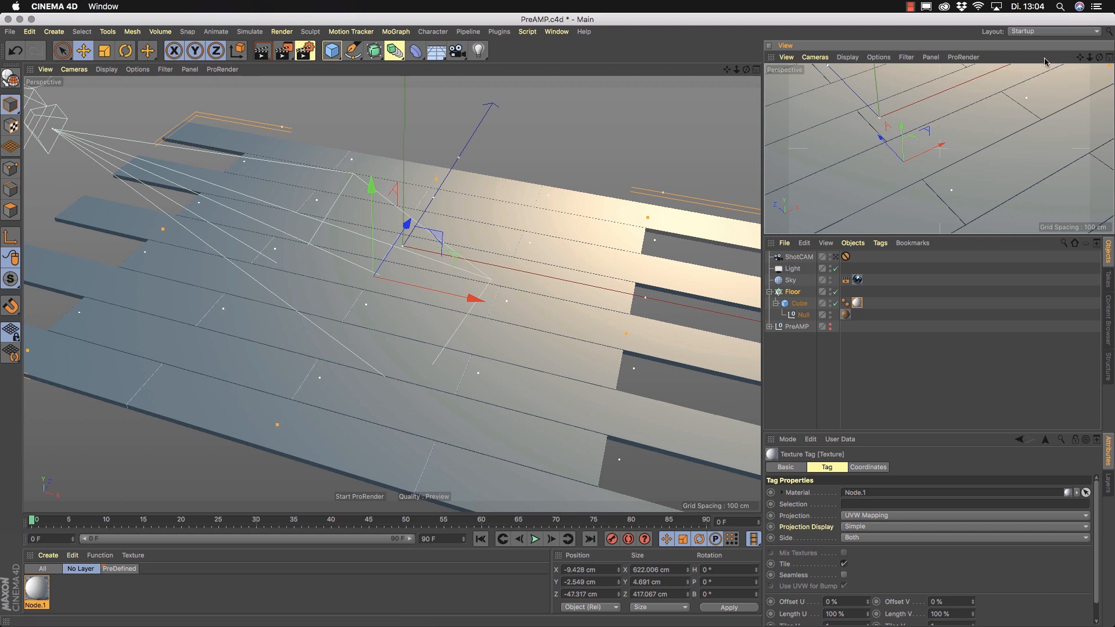
# - Start an Interactive Render Region in the docked view and stretch it to cover the whole view
pyautogui.moveTo(305, 50); pyautogui.dragTo(351, 319)
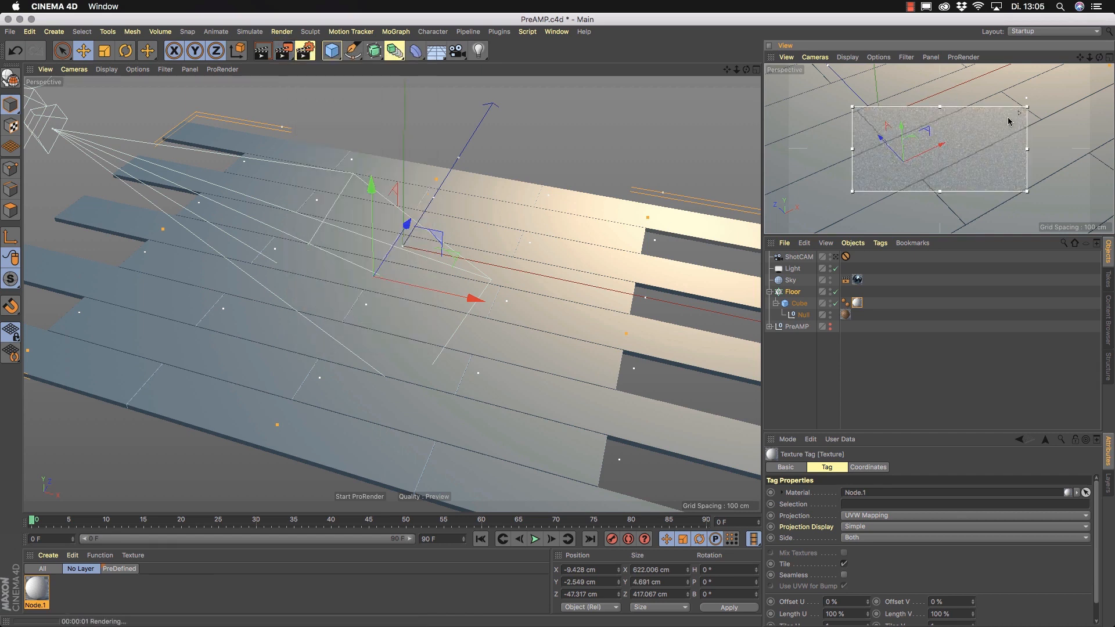
pyautogui.moveTo(1027, 107); pyautogui.dragTo(1112, 65)
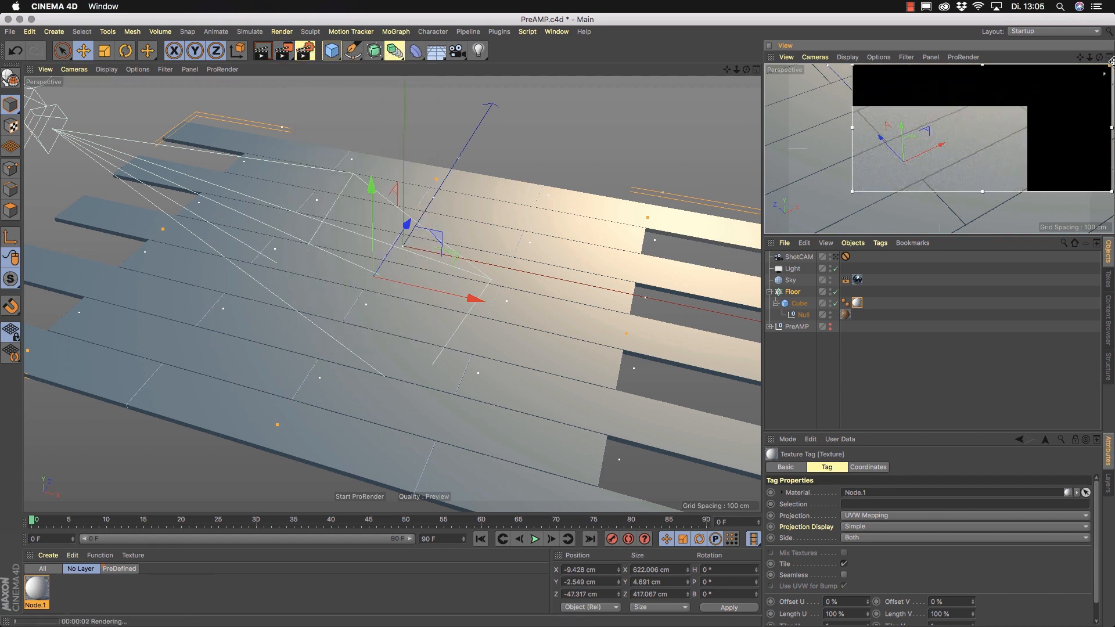
pyautogui.moveTo(852, 191); pyautogui.dragTo(765, 233)
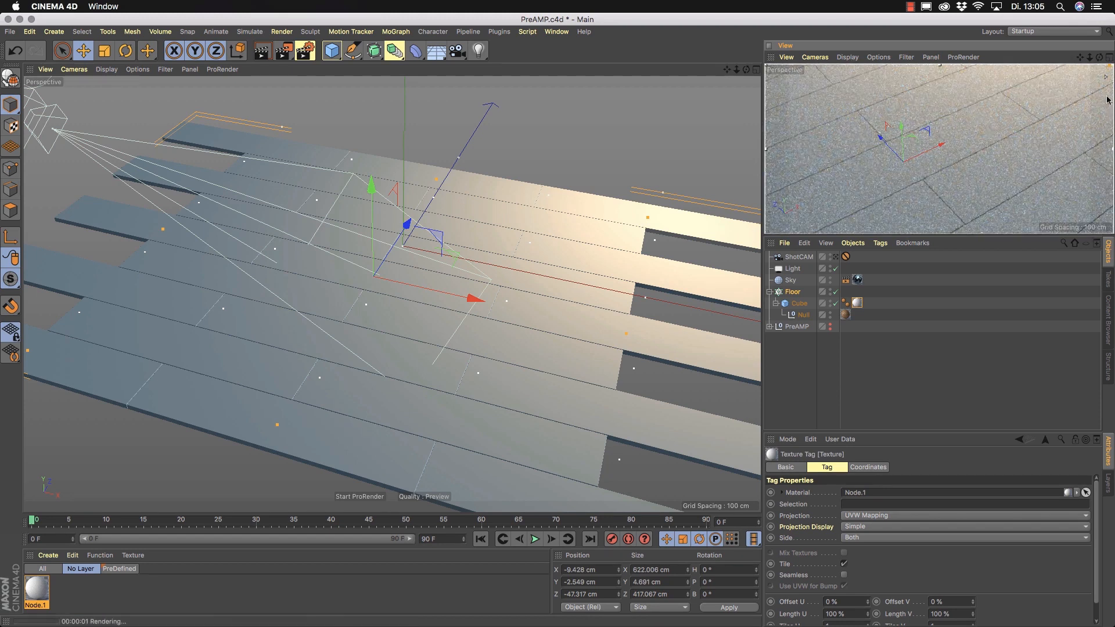
# - Try a low render region quality, raise it again to near maximum, and turn the region off
pyautogui.moveTo(1107, 80); pyautogui.dragTo(1108, 187)
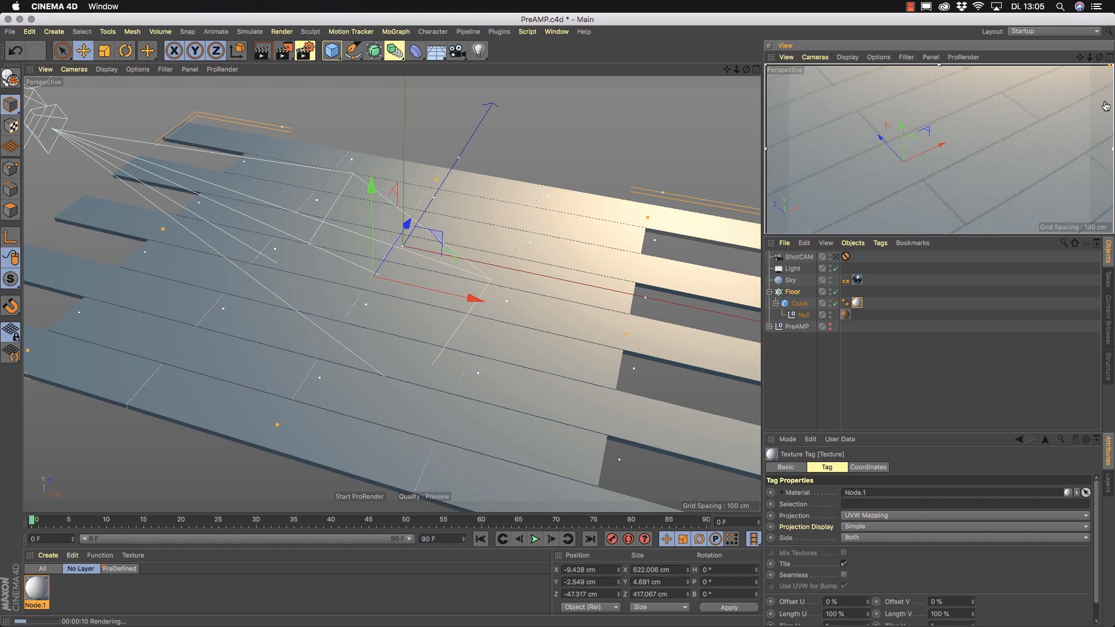
pyautogui.moveTo(1106, 91); pyautogui.dragTo(1106, 89)
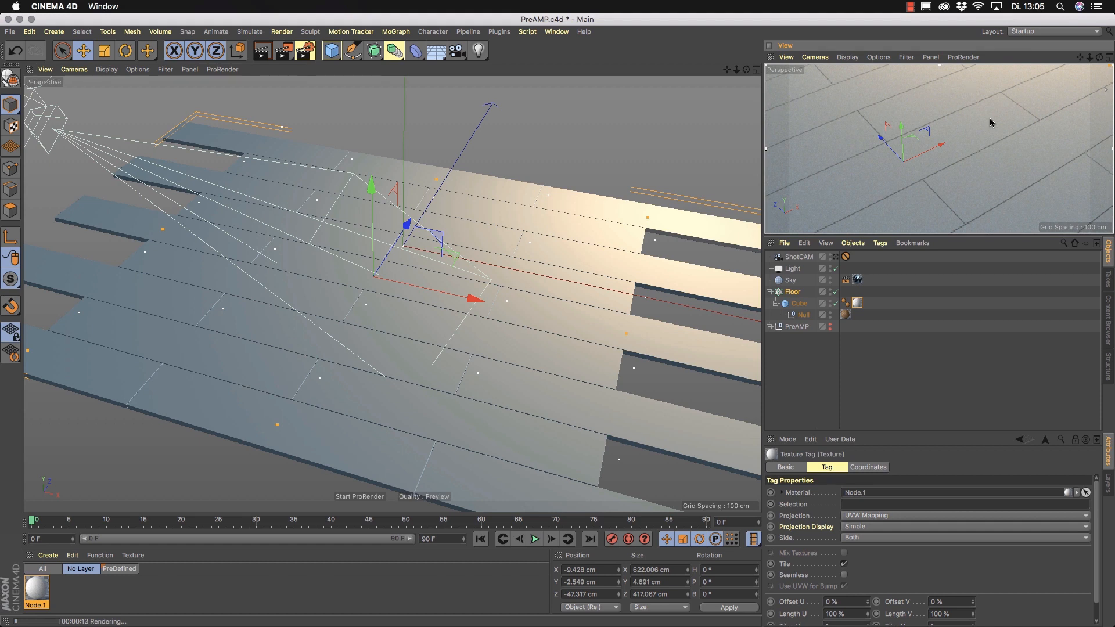
pyautogui.hotkey('alt', 'r')
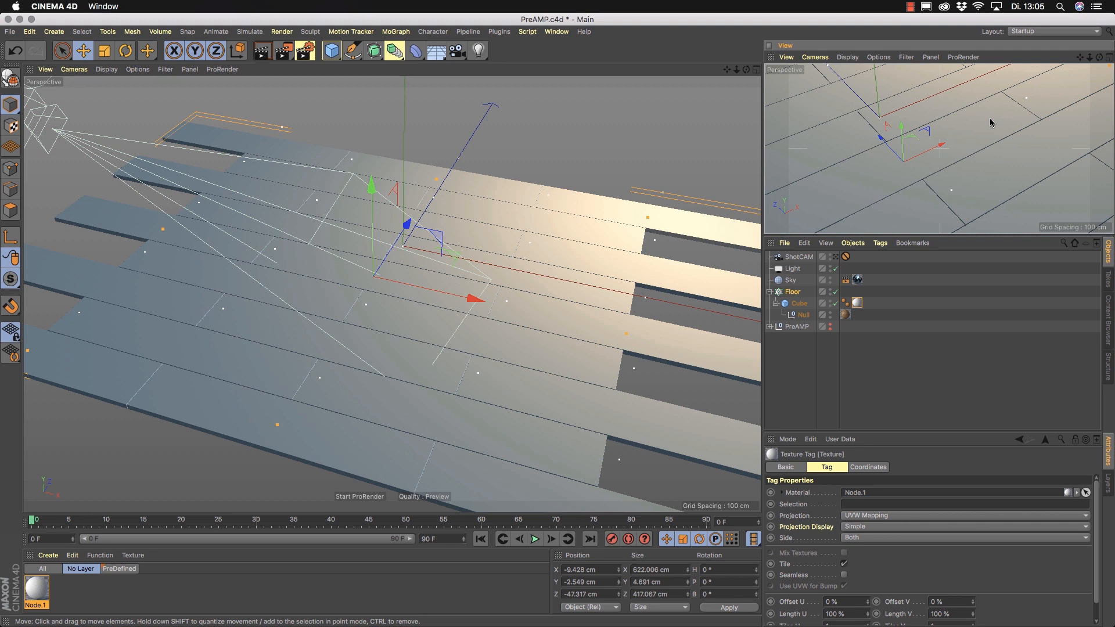
# - Open the Node.1 material in the Node Editor and move the editor window up to fit on screen
pyautogui.hotkey('alt', 'r')
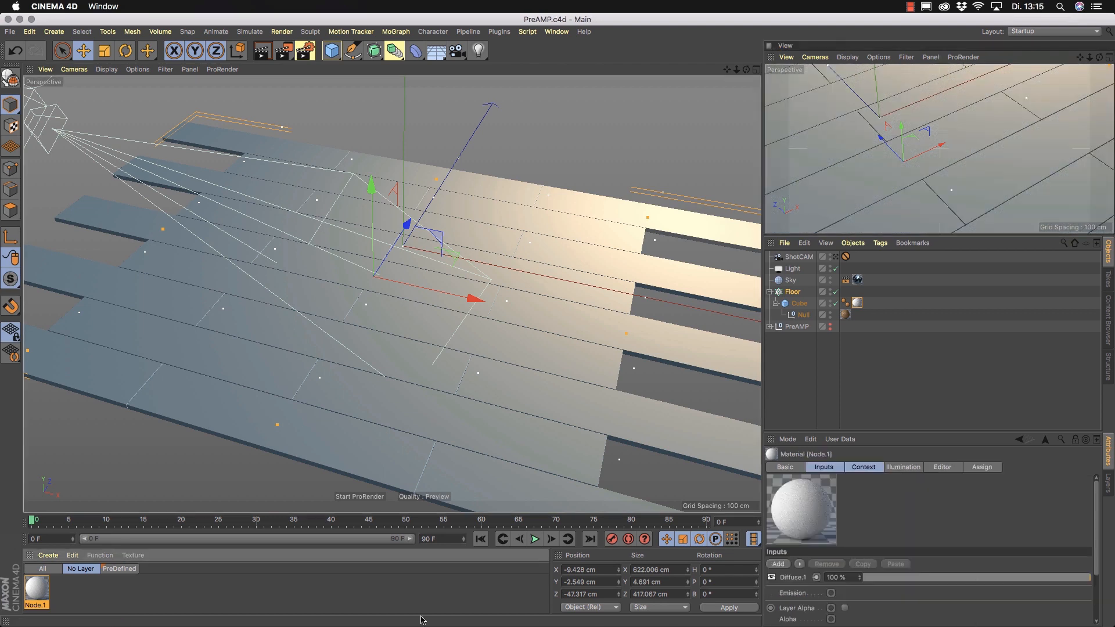
pyautogui.doubleClick(42, 592)
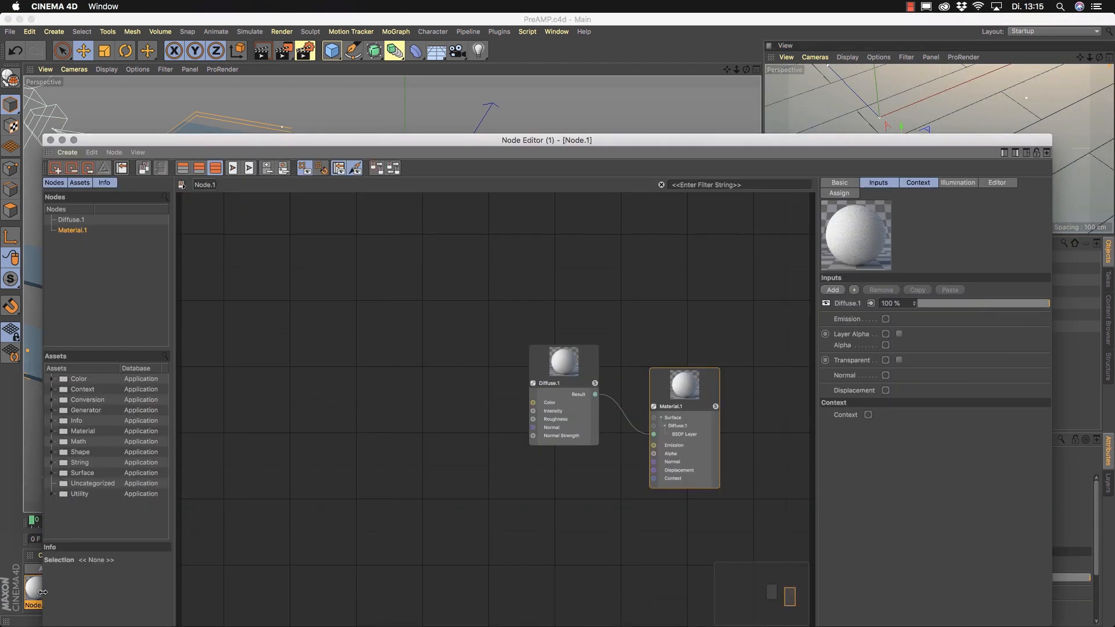
pyautogui.moveTo(381, 135); pyautogui.dragTo(382, 45)
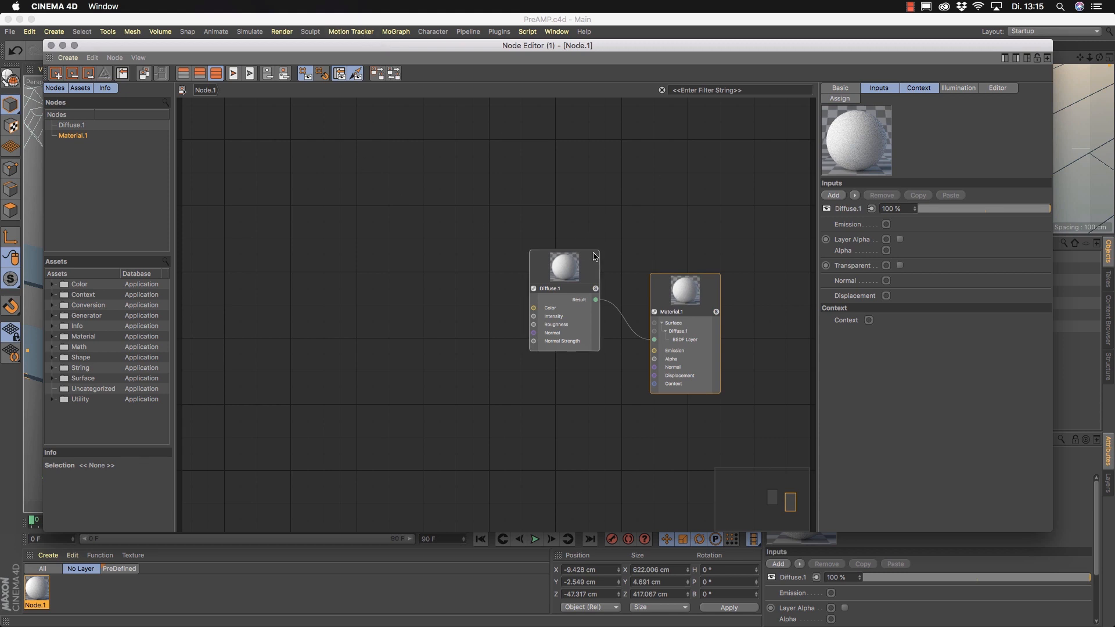
# - Rearrange the Diffuse.1 and Material.1 nodes so they sit far apart, with Diffuse.1 above and before Material.1
pyautogui.moveTo(565, 268); pyautogui.dragTo(420, 215)
pyautogui.moveTo(695, 290); pyautogui.dragTo(560, 279)
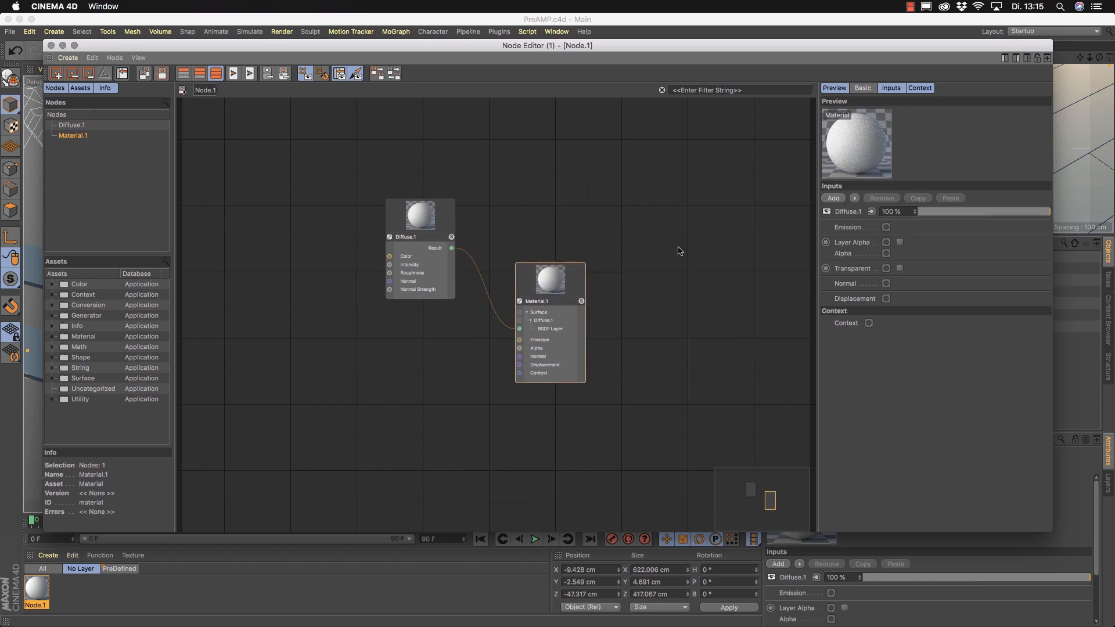
pyautogui.click(679, 248)
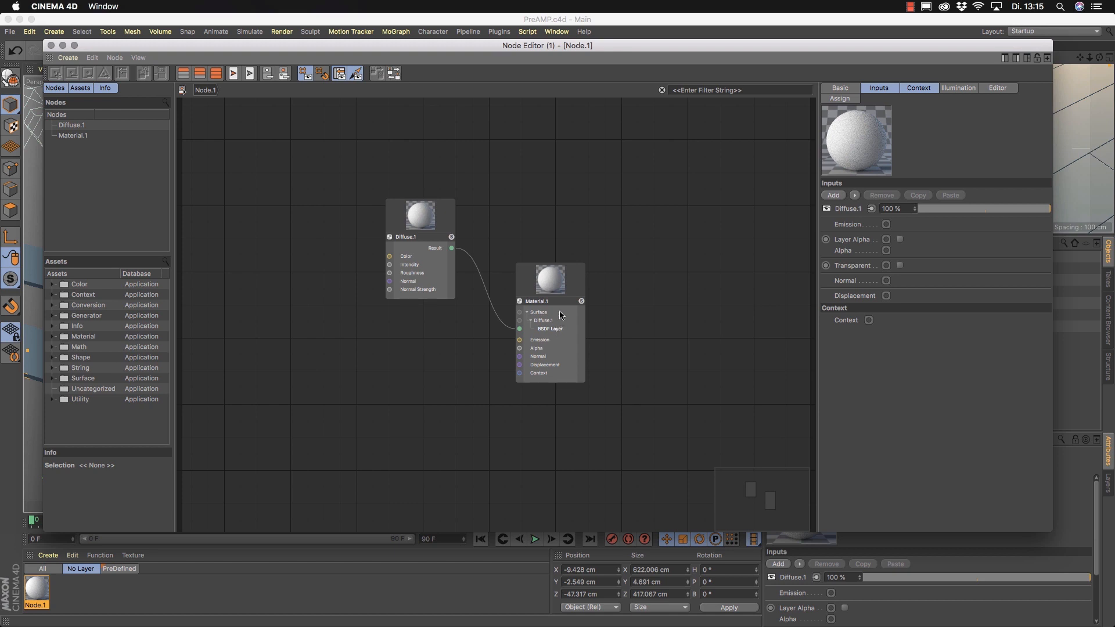
pyautogui.click(573, 288)
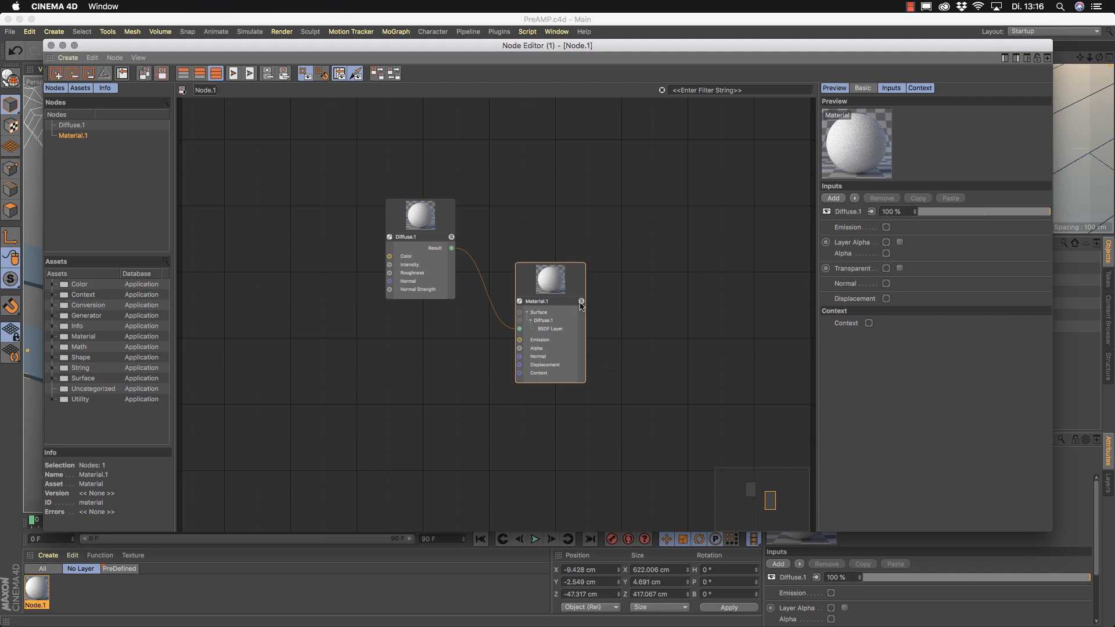
pyautogui.moveTo(580, 287); pyautogui.dragTo(730, 313)
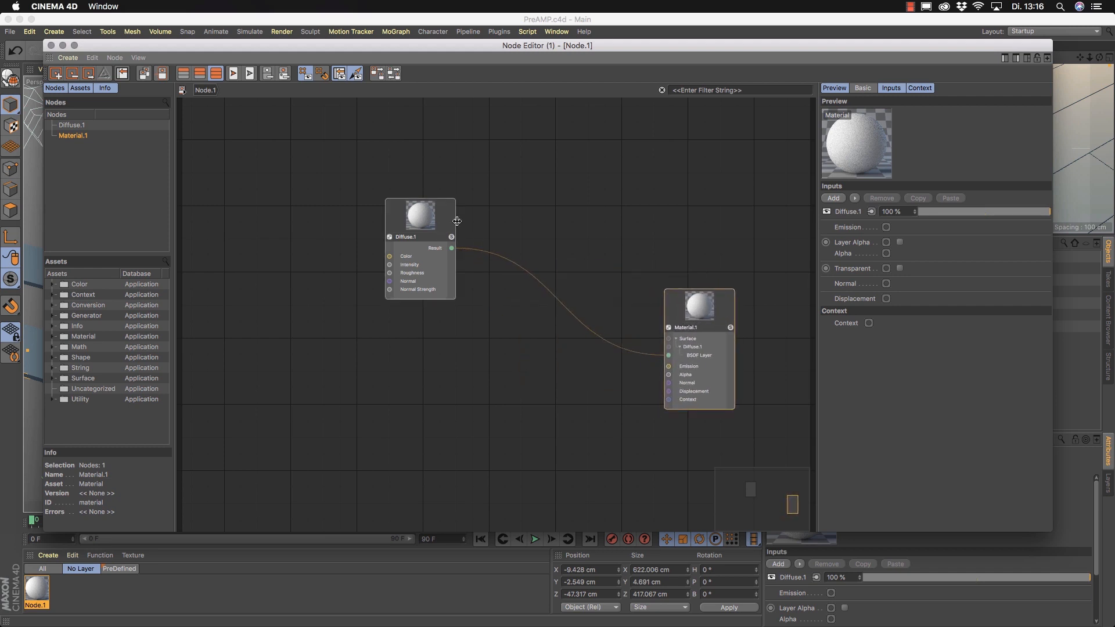
pyautogui.moveTo(418, 232); pyautogui.dragTo(452, 218)
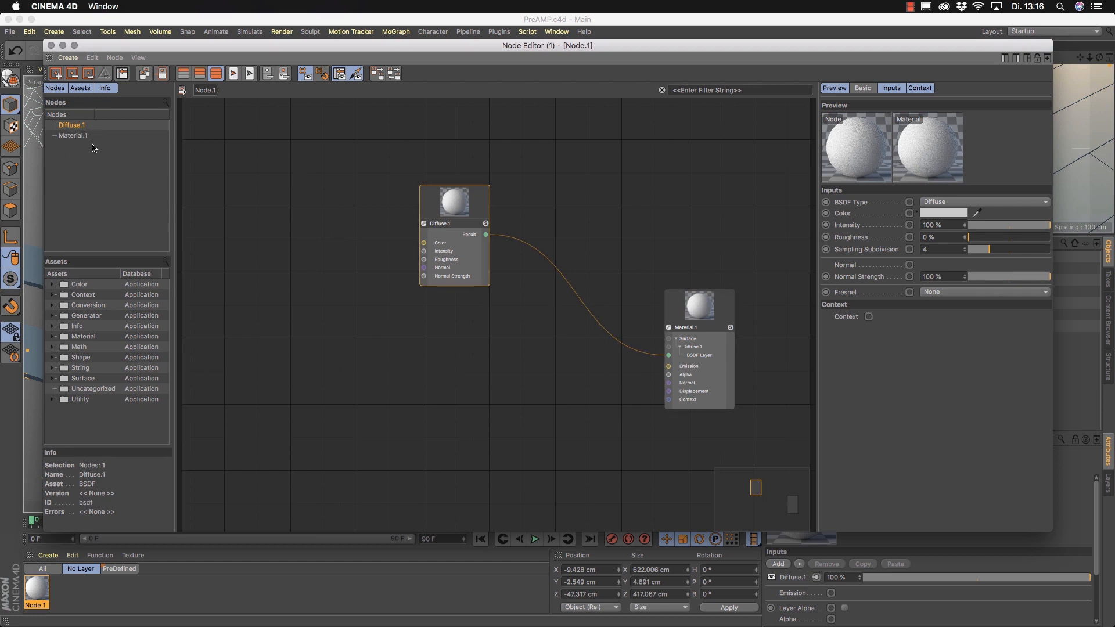
# - Alternate between Diffuse.1 and Material.1 in the node list to compare their highlighting in the graph and their attributes
pyautogui.click(74, 135)
pyautogui.click(73, 125)
pyautogui.click(74, 135)
pyautogui.click(73, 125)
pyautogui.click(74, 134)
pyautogui.click(73, 125)
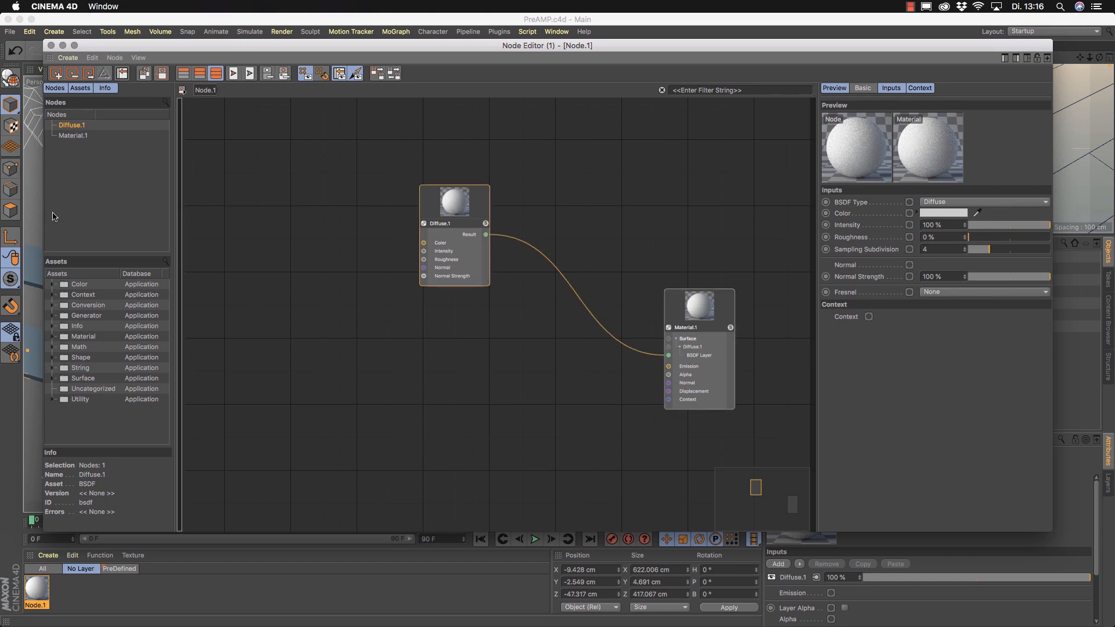
pyautogui.moveTo(741, 320); pyautogui.dragTo(678, 282, button='middle')
pyautogui.click(629, 267)
pyautogui.click(411, 186)
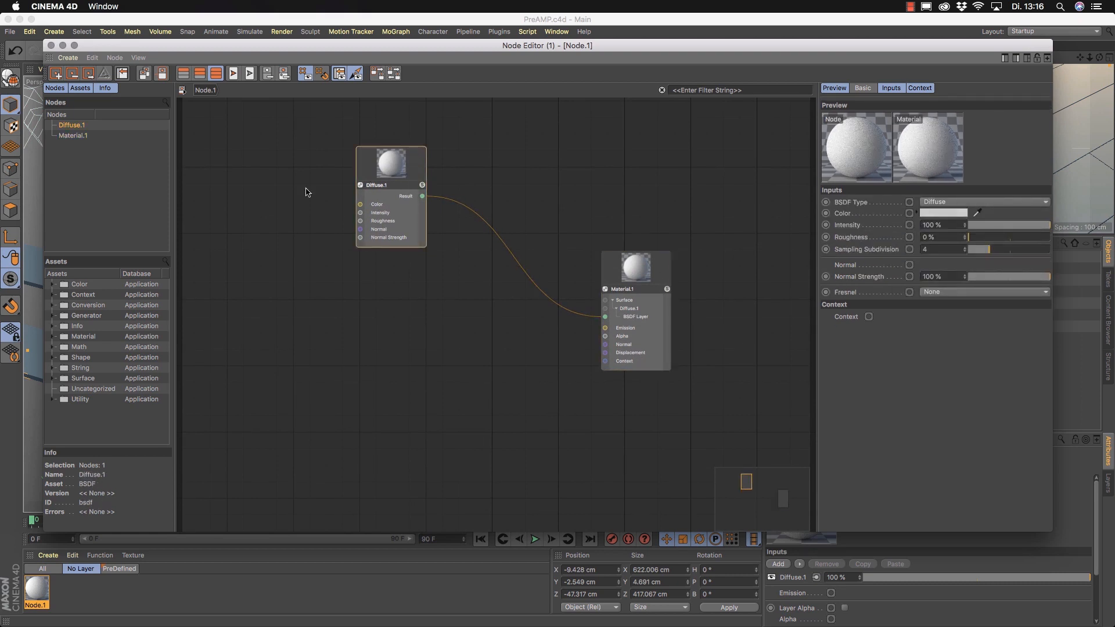
pyautogui.click(64, 137)
pyautogui.click(70, 125)
pyautogui.click(66, 136)
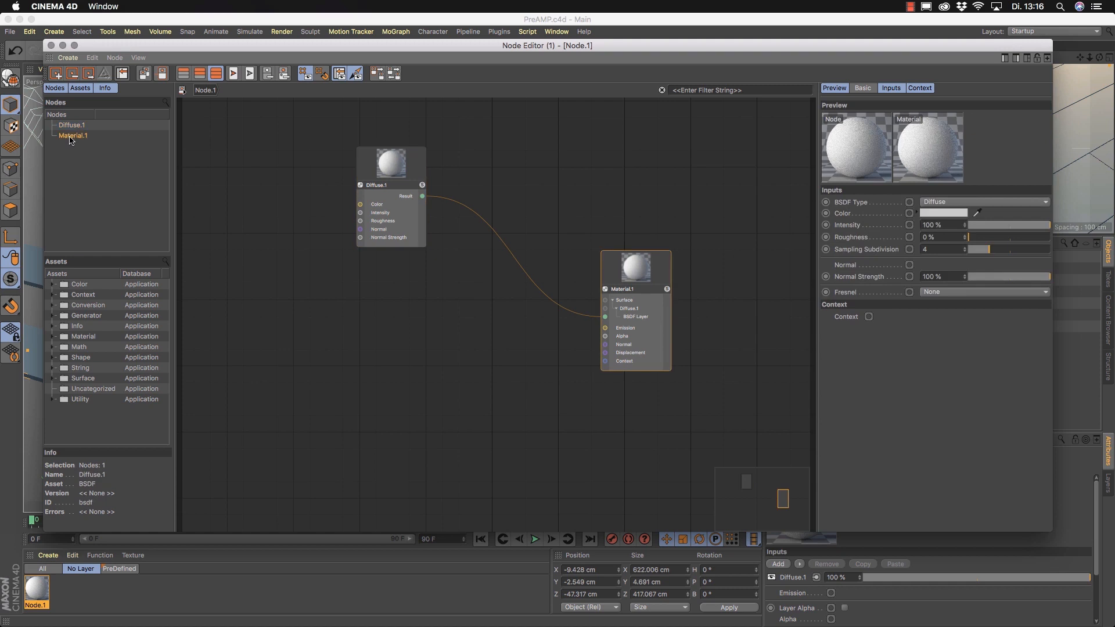
pyautogui.click(75, 125)
pyautogui.click(72, 136)
pyautogui.click(73, 125)
pyautogui.click(73, 136)
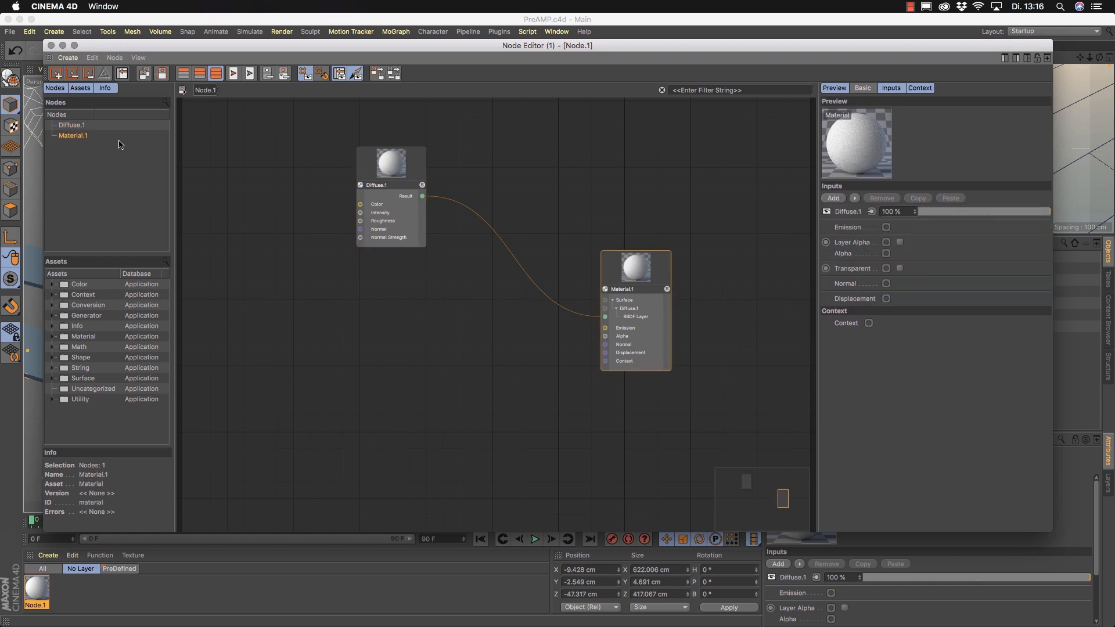
pyautogui.click(70, 126)
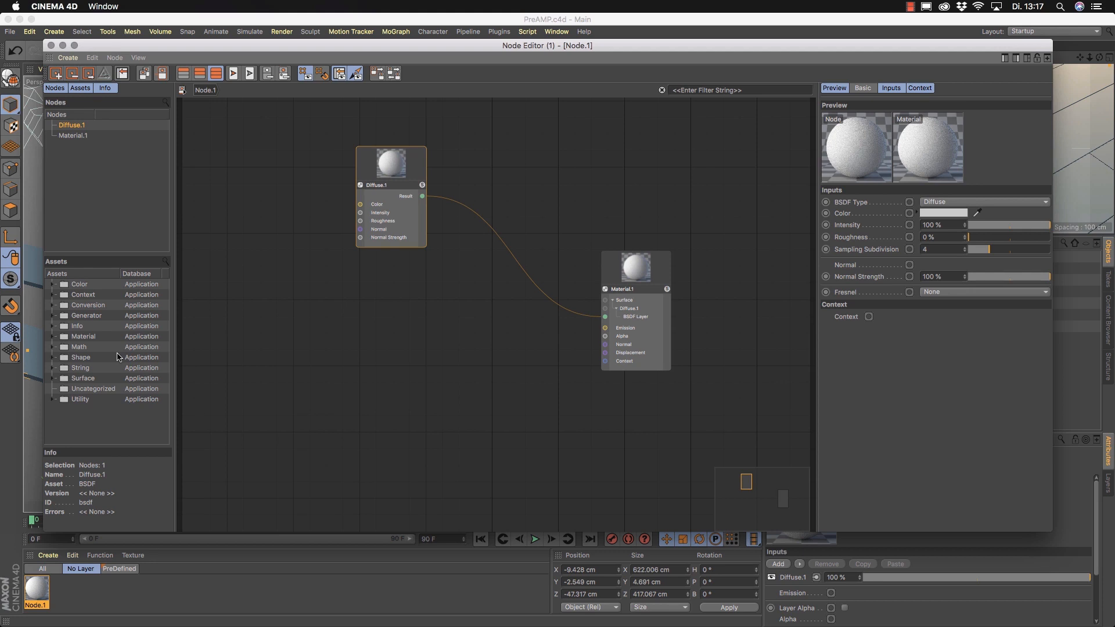
# - Rename the Diffuse.1 node to Diffuse
pyautogui.doubleClick(378, 186)
pyautogui.press('Return')
# - Look inside the Color and Context asset categories and collapse them again
pyautogui.click(52, 284)
pyautogui.click(52, 284)
pyautogui.click(53, 295)
pyautogui.click(53, 295)
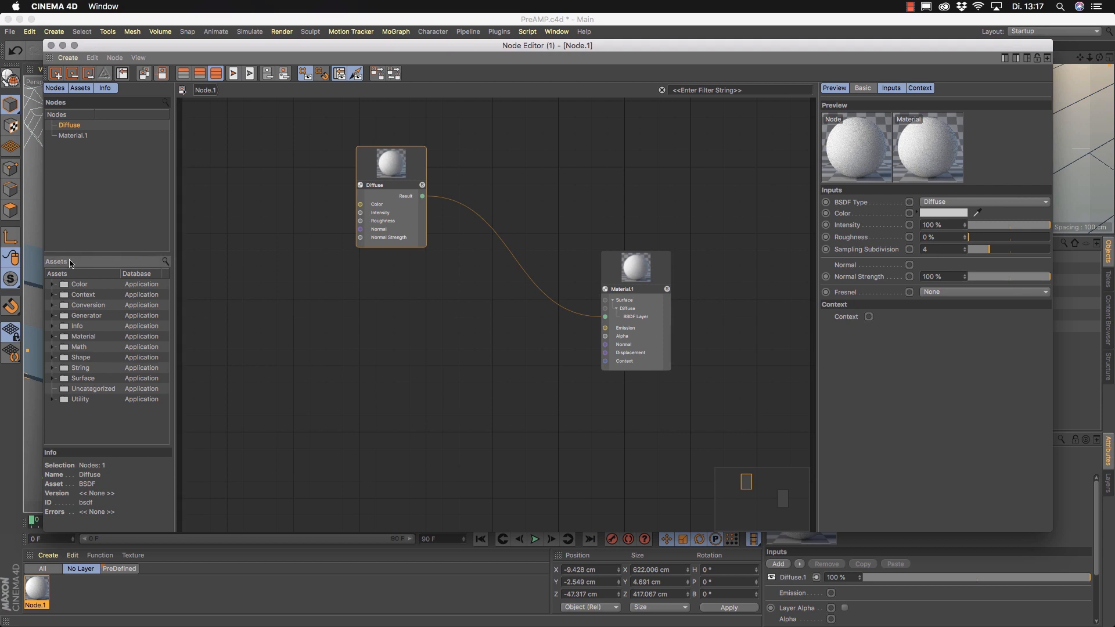
# - Filter the node assets by "gradien" and add a Gradient node to the graph below the Diffuse node
pyautogui.click(165, 262)
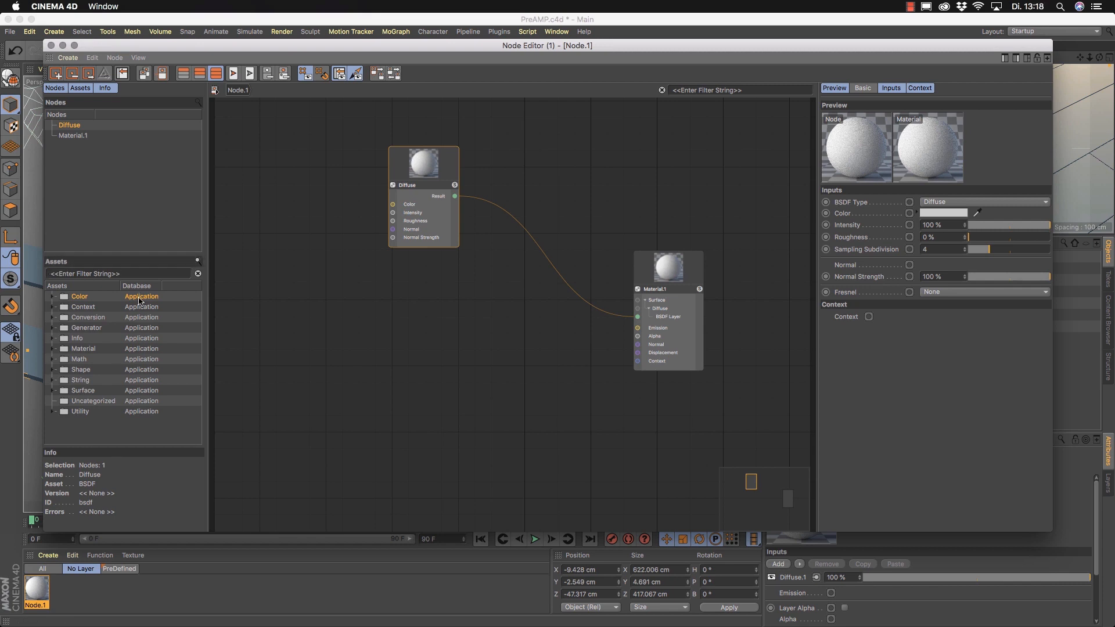
pyautogui.write('gradien')
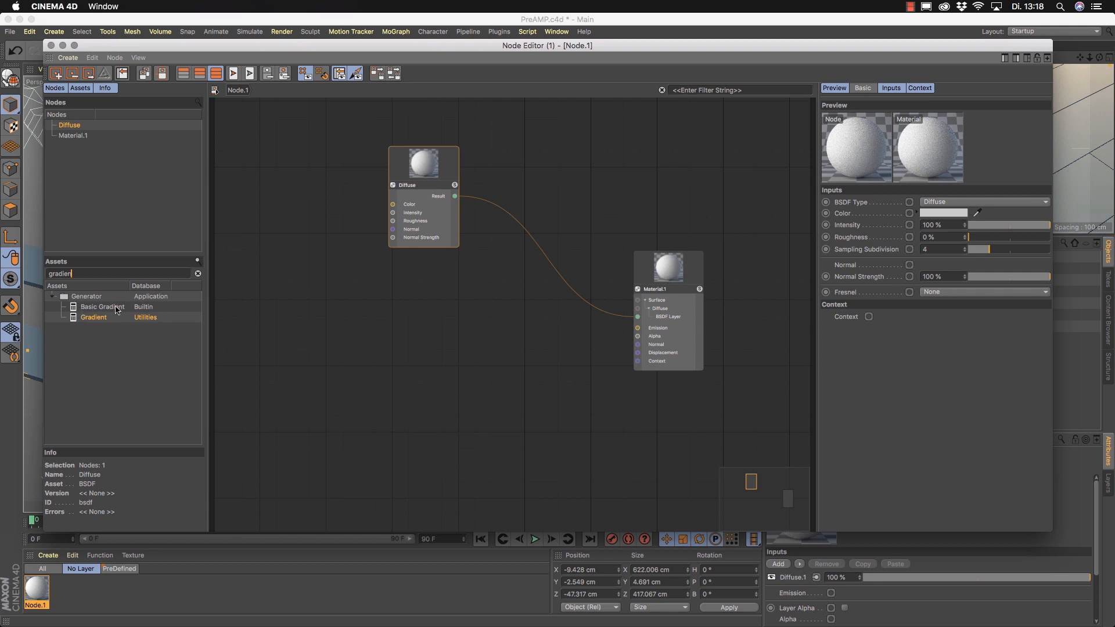
pyautogui.moveTo(77, 322); pyautogui.dragTo(330, 322)
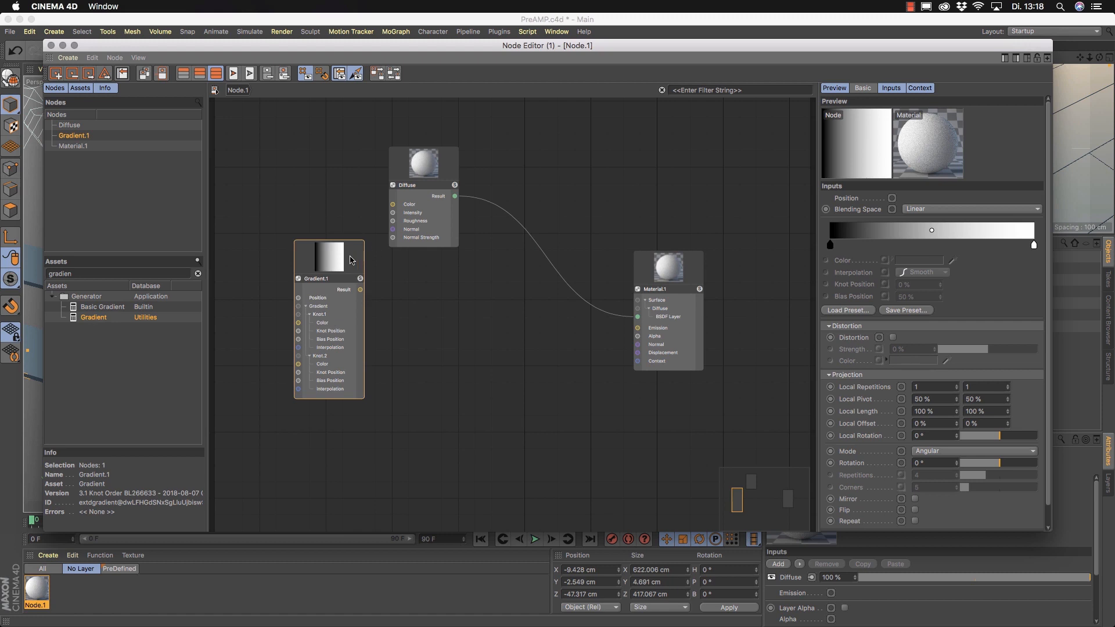
# - Delete the Gradient node and clear the asset filter
pyautogui.press('Delete')
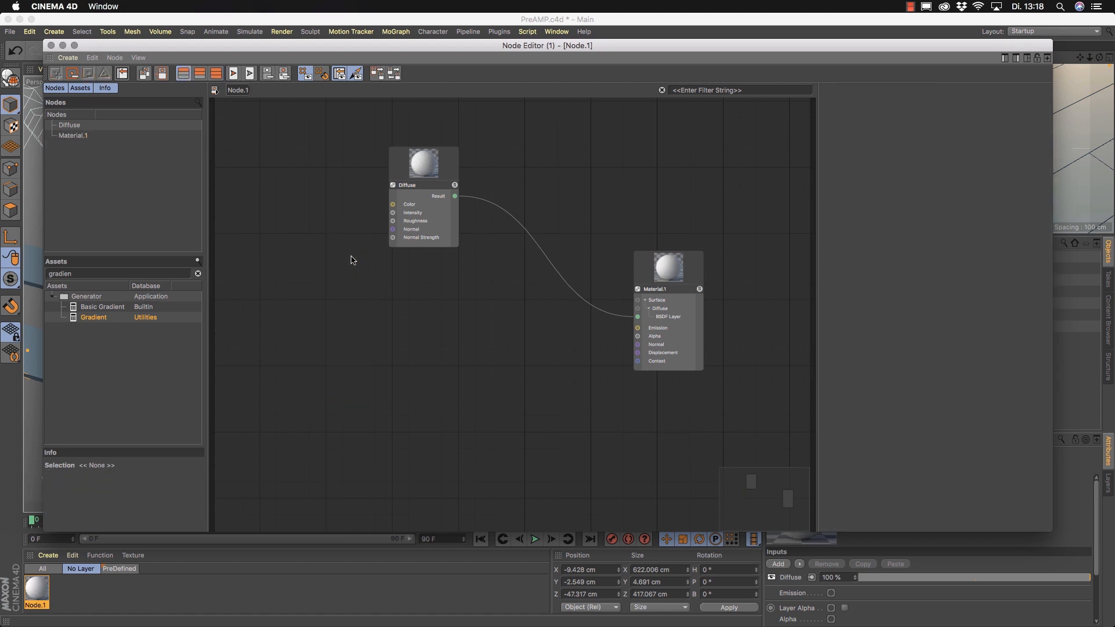
pyautogui.click(198, 274)
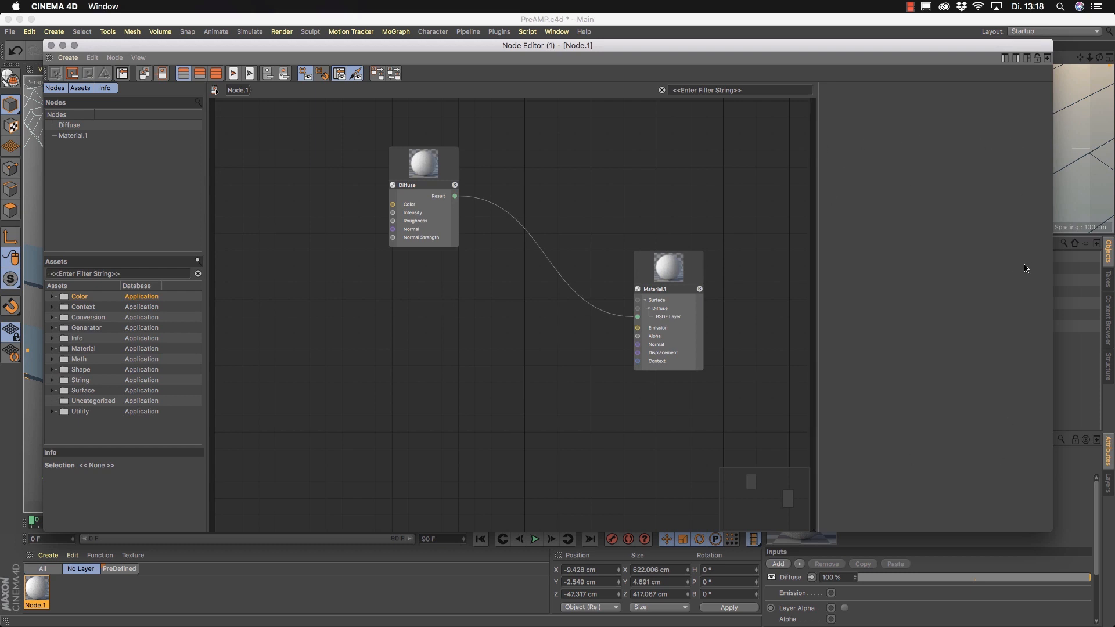
# - Display the Diffuse node's Preview, Basic, Inputs and Context attributes together
pyautogui.click(436, 173)
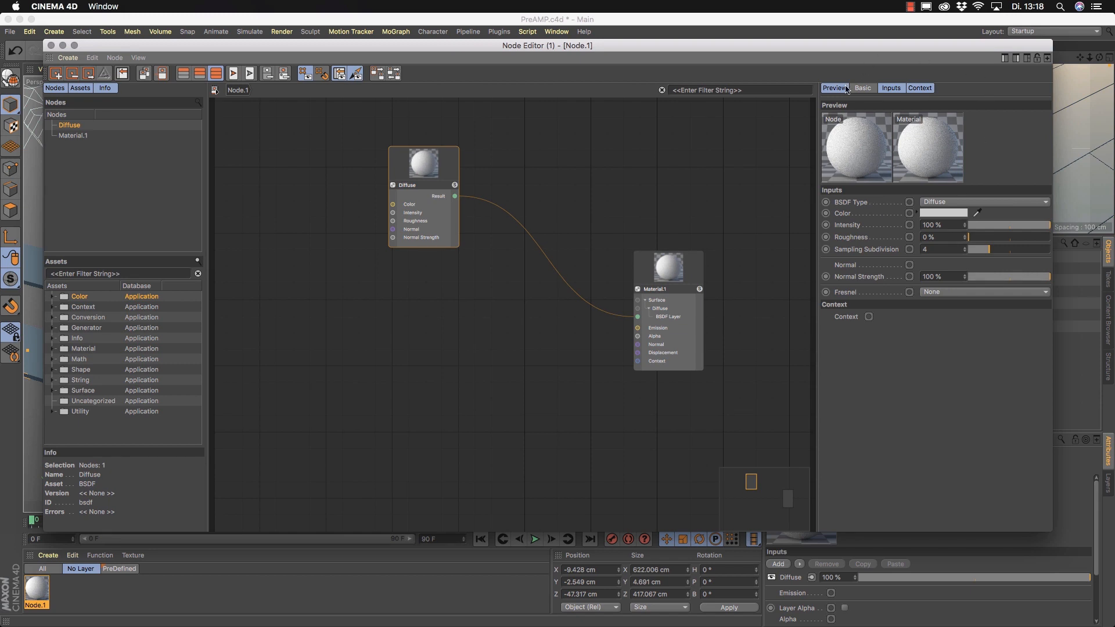
pyautogui.click(872, 90)
pyautogui.click(884, 90)
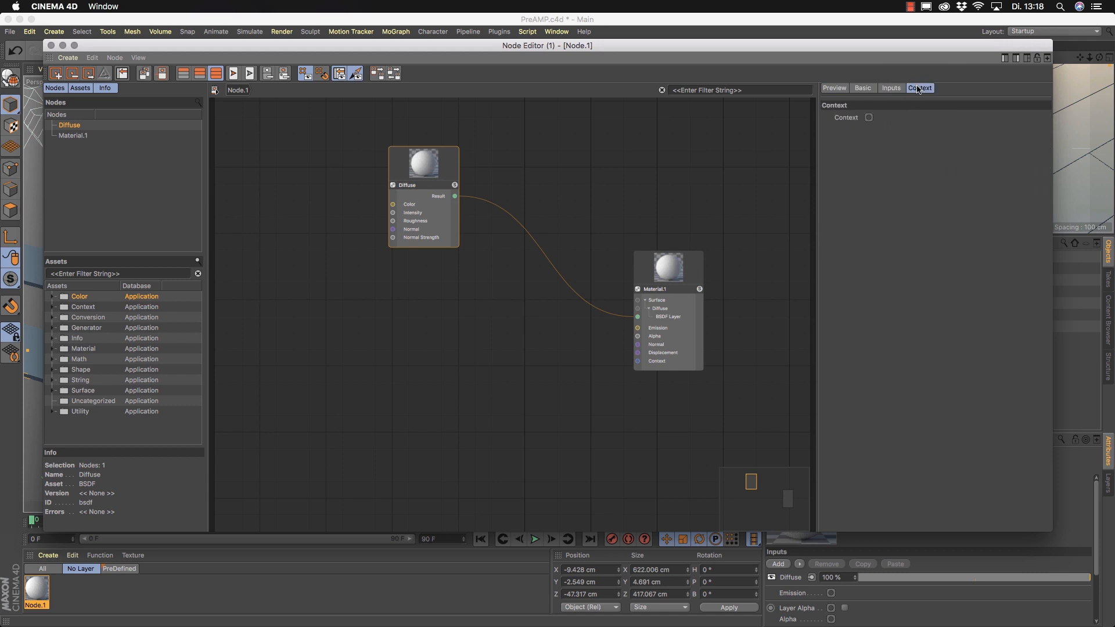
pyautogui.click(863, 89)
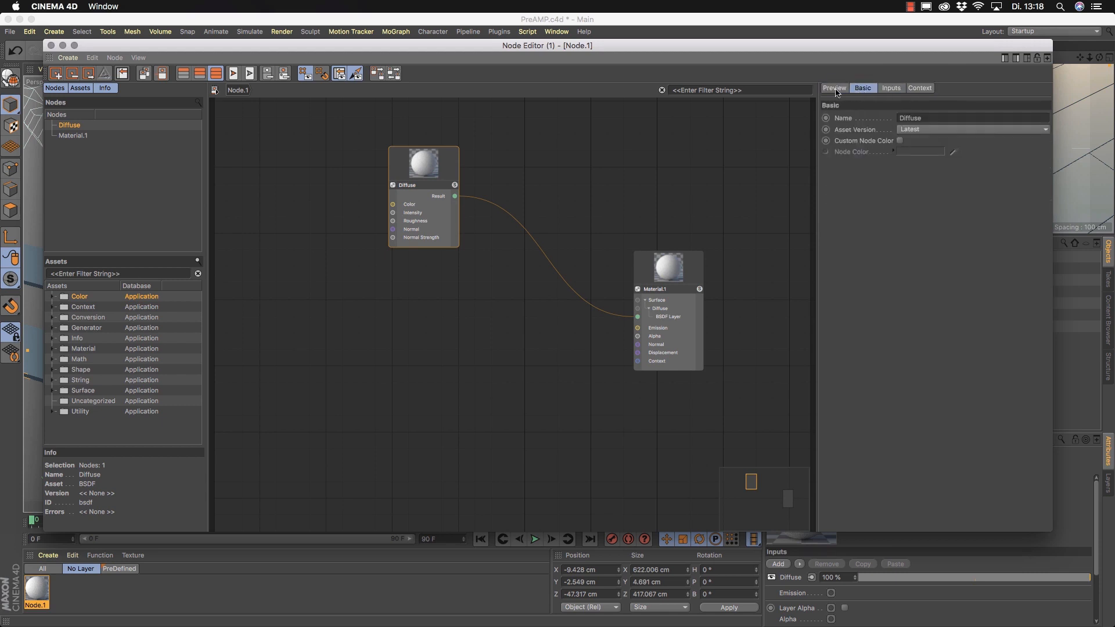
pyautogui.click(836, 91)
pyautogui.keyDown('shift'); pyautogui.click(864, 88); pyautogui.keyUp('shift')
pyautogui.keyDown('shift'); pyautogui.click(891, 89); pyautogui.keyUp('shift')
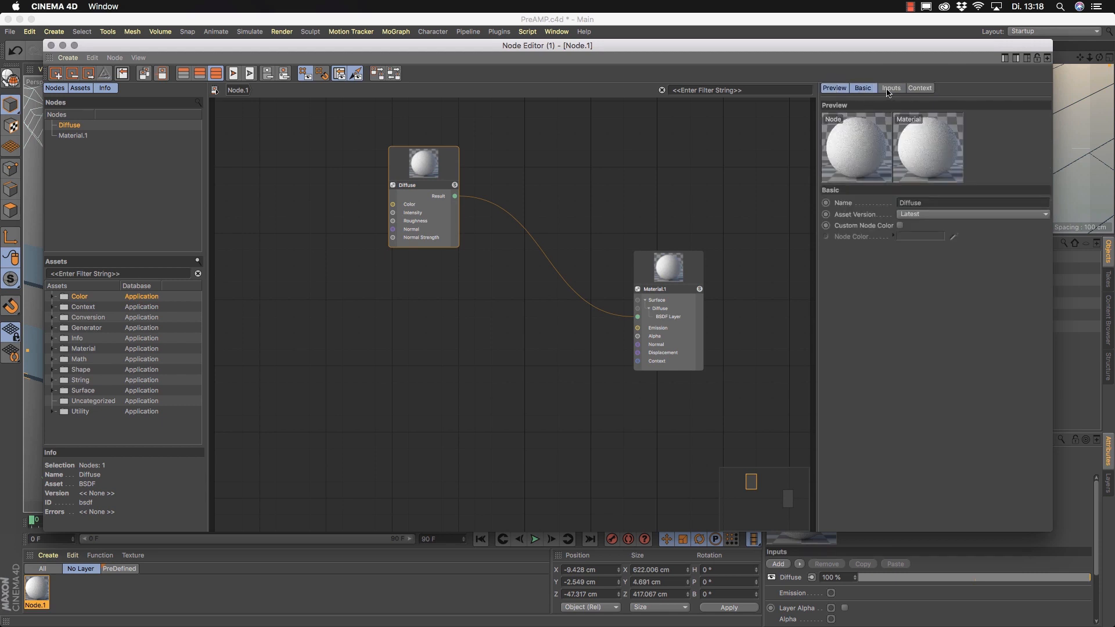
pyautogui.keyDown('shift'); pyautogui.click(920, 88); pyautogui.keyUp('shift')
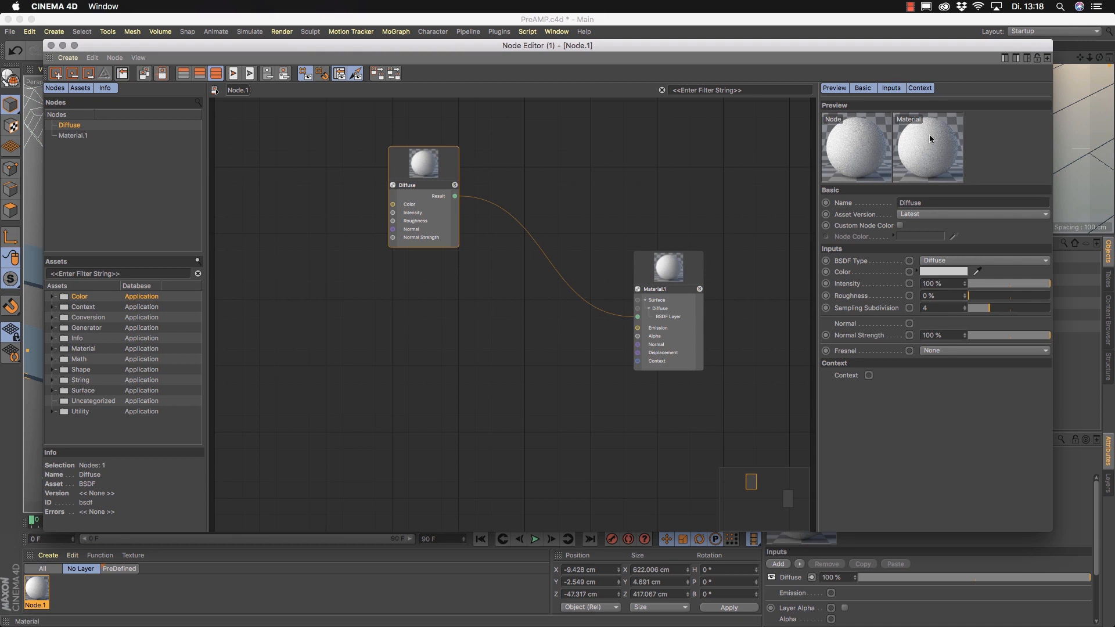
# - Examine the preview size and shape options, and compare the Material.1 node's preview and attributes with those of the Diffuse node
pyautogui.rightClick(862, 138)
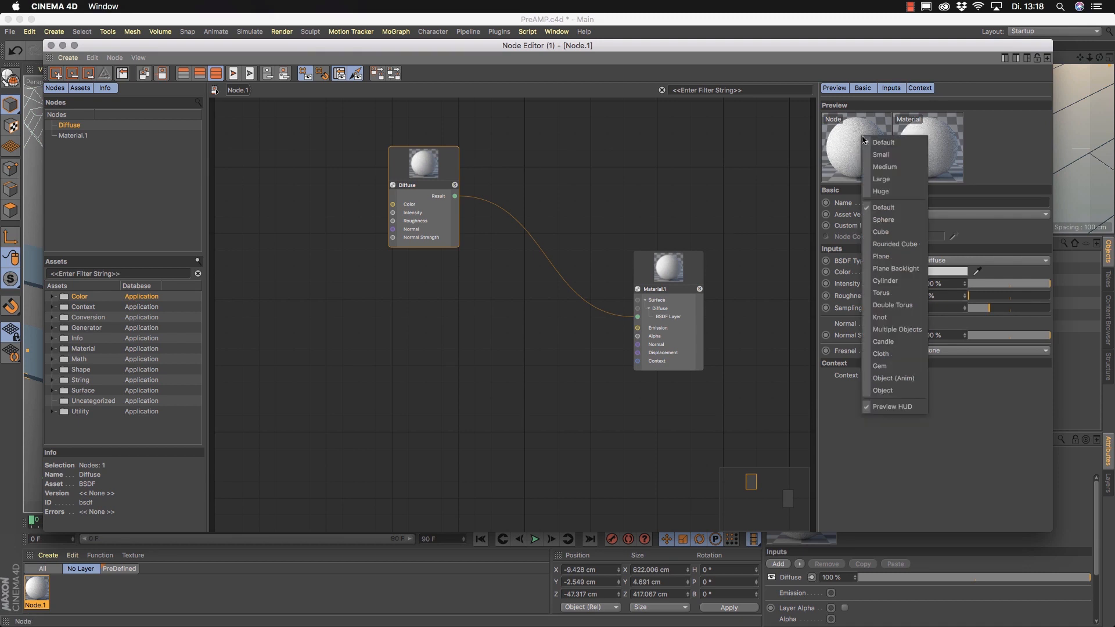
pyautogui.click(1013, 158)
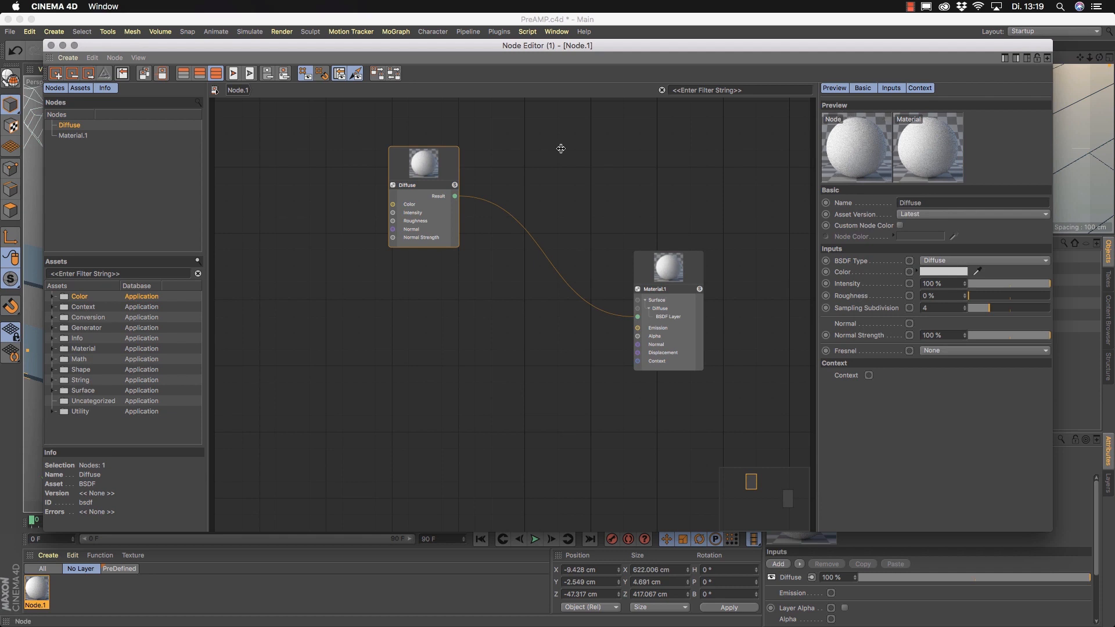
pyautogui.click(686, 273)
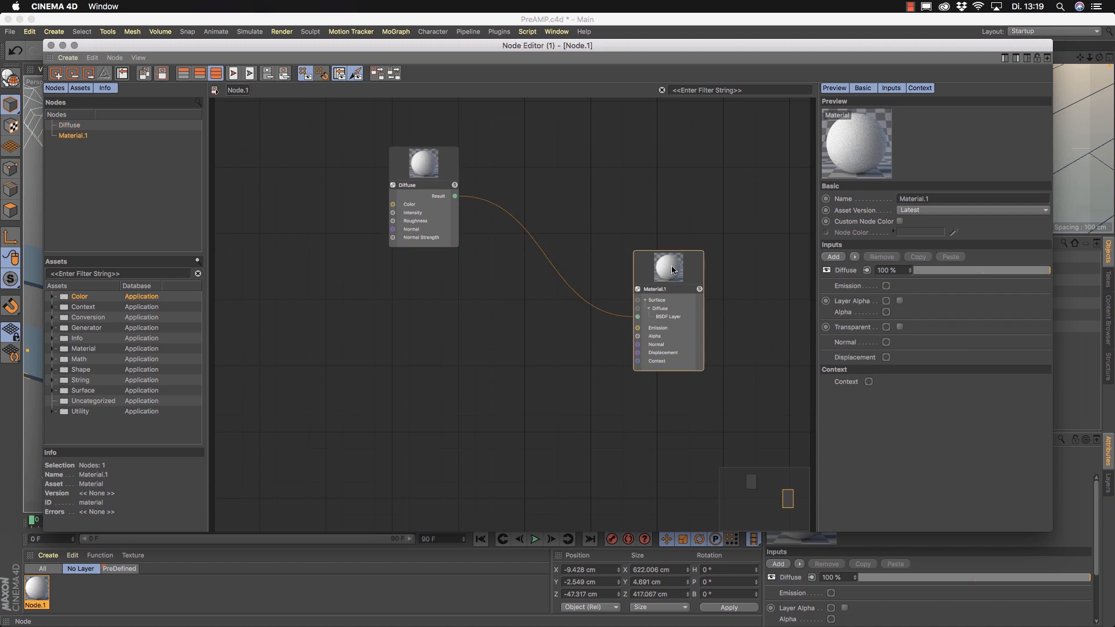
pyautogui.click(452, 183)
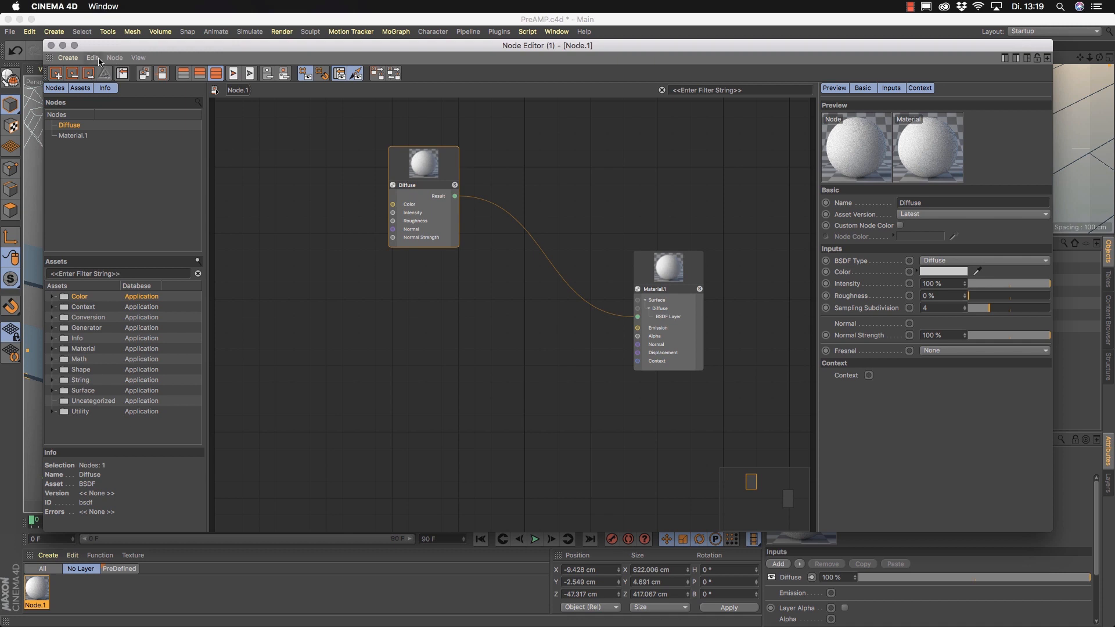
# - Examine the Node Editor's commands for creating and editing nodes, including the Nodes Commander
pyautogui.click(65, 59)
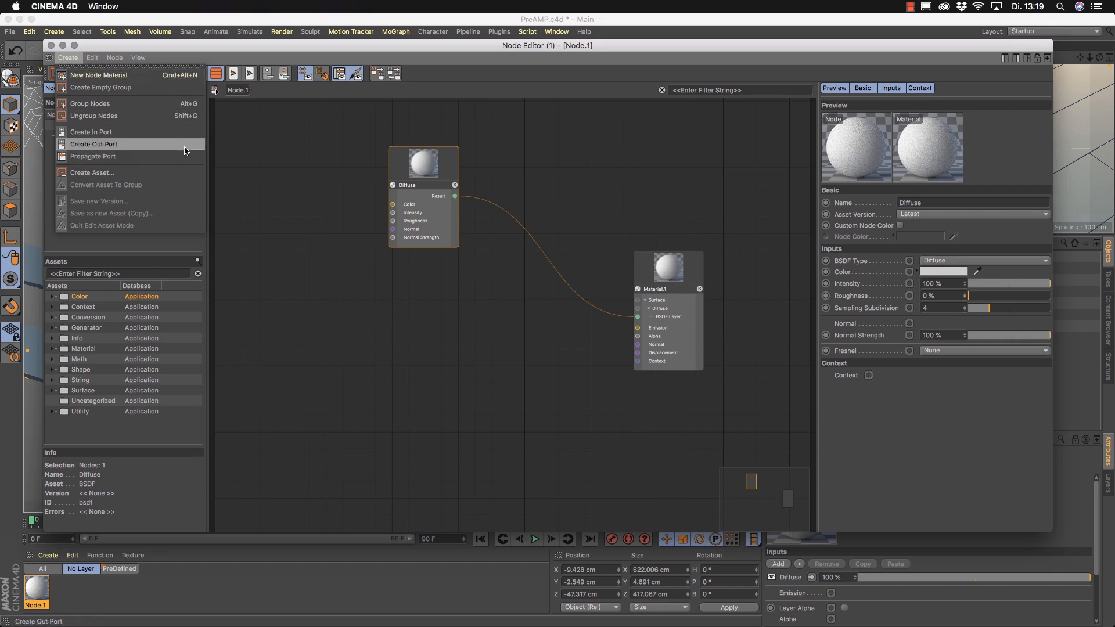
pyautogui.click(441, 63)
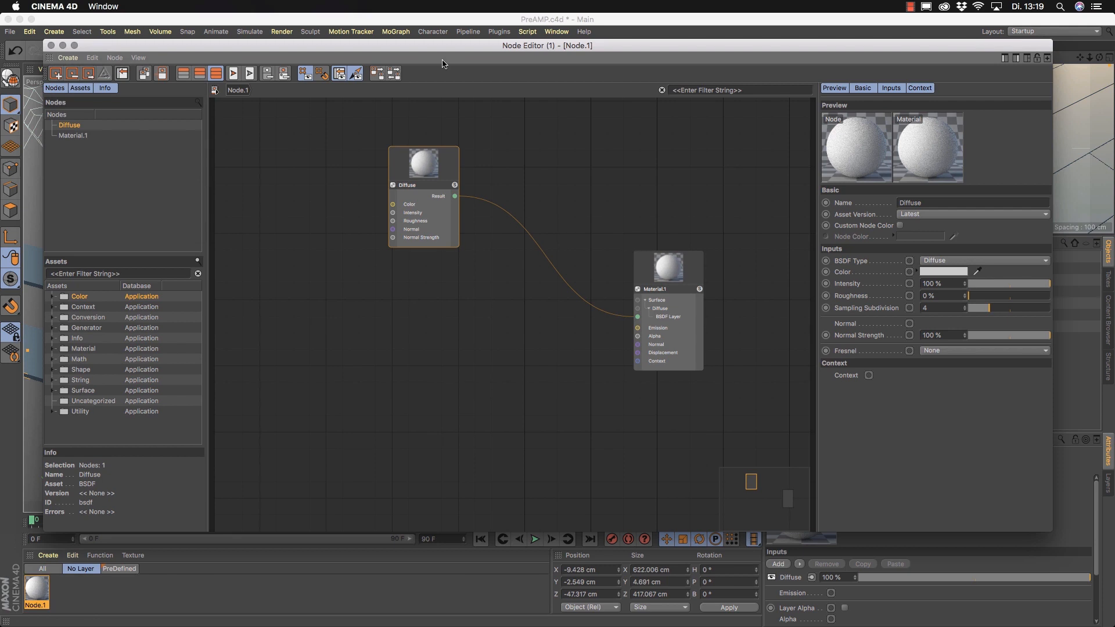
pyautogui.click(91, 58)
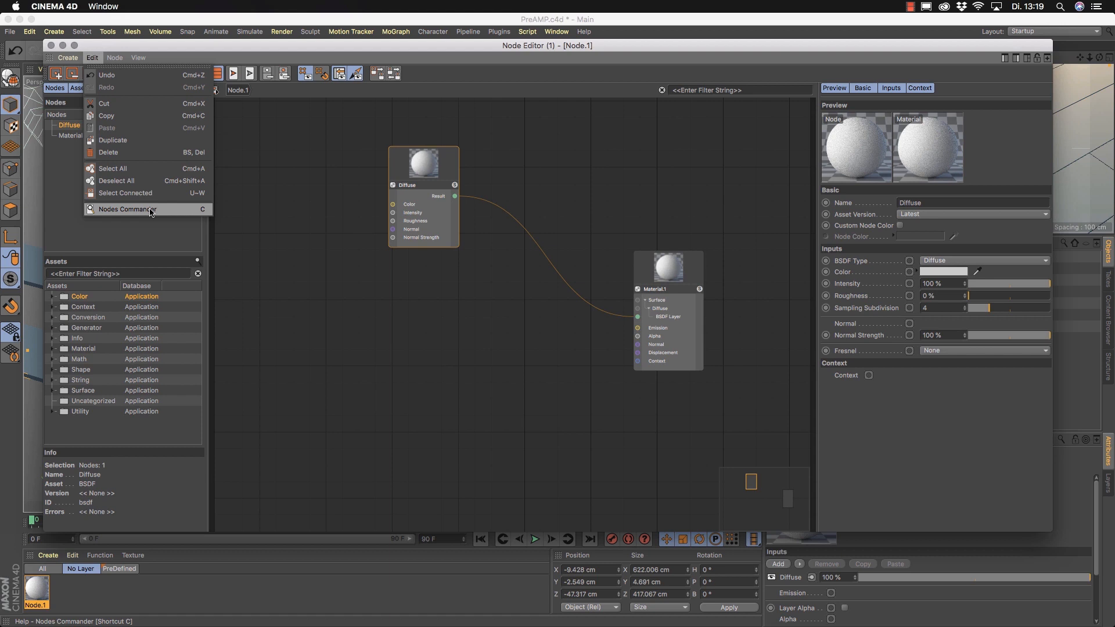
pyautogui.click(281, 273)
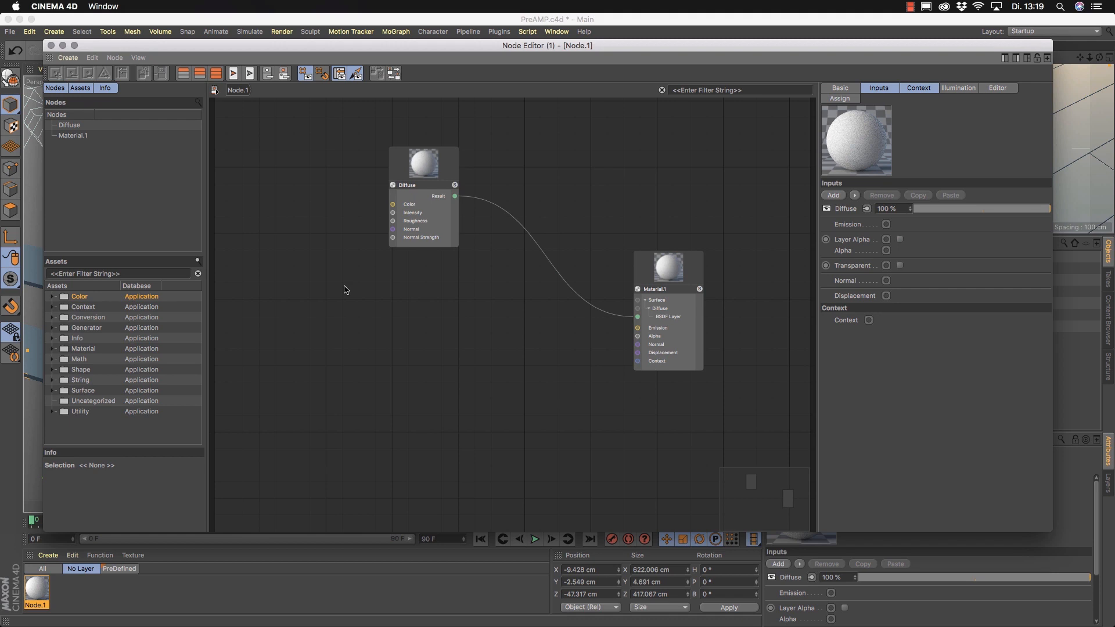
# - Search the main program's Commander for "knif" with the Node Editor moved aside, then bring the editor back
pyautogui.moveTo(361, 48); pyautogui.dragTo(797, 334)
pyautogui.click(629, 164)
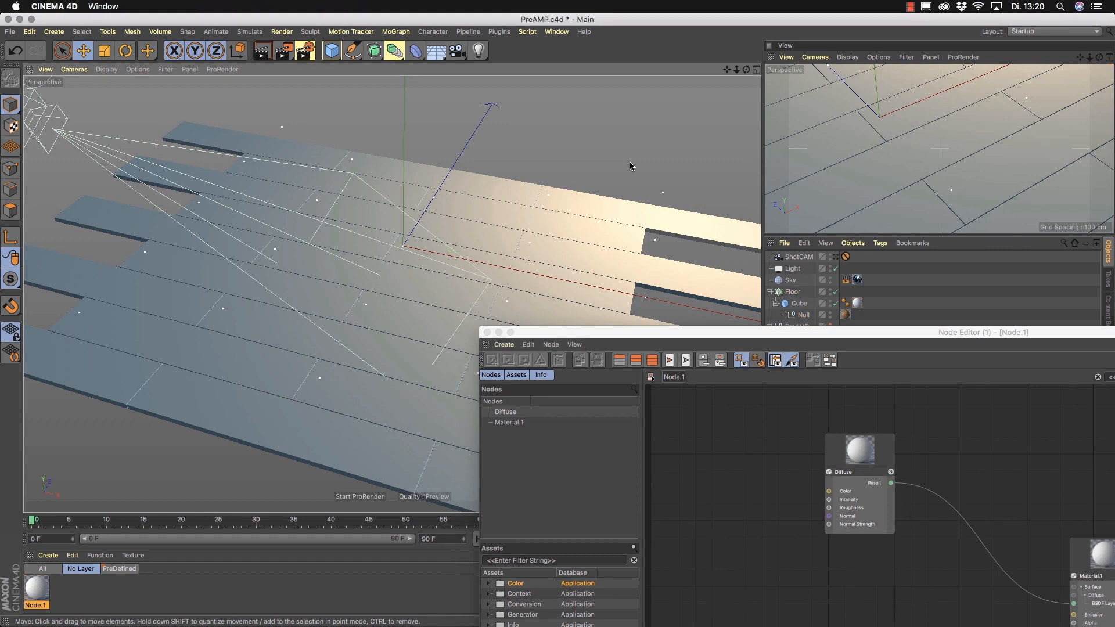
pyautogui.hotkey('shift', 'c')
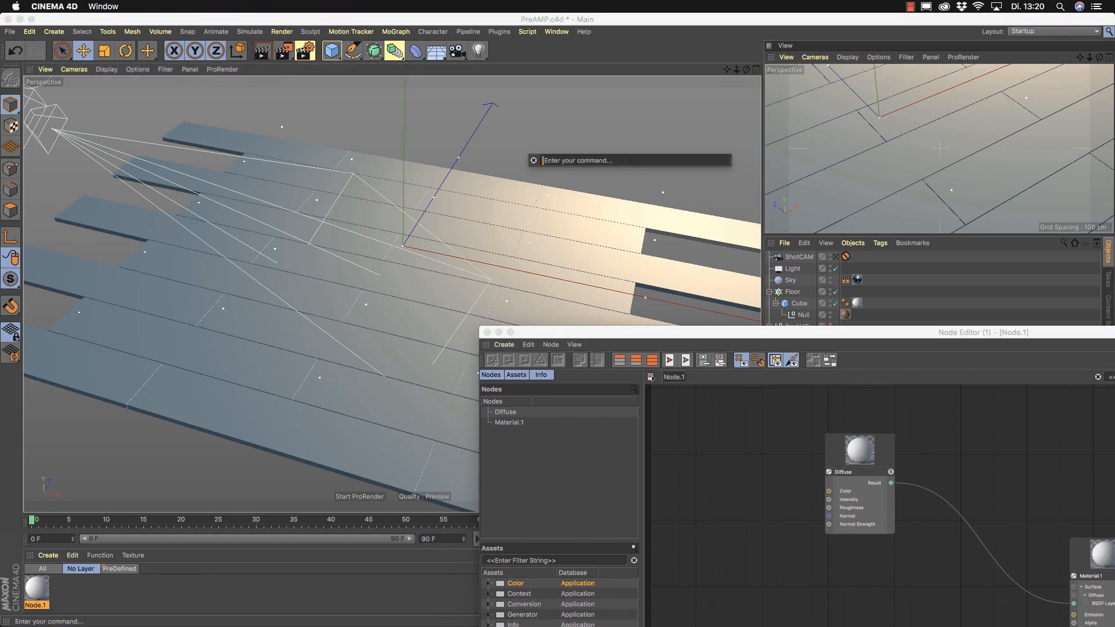
pyautogui.write('knif')
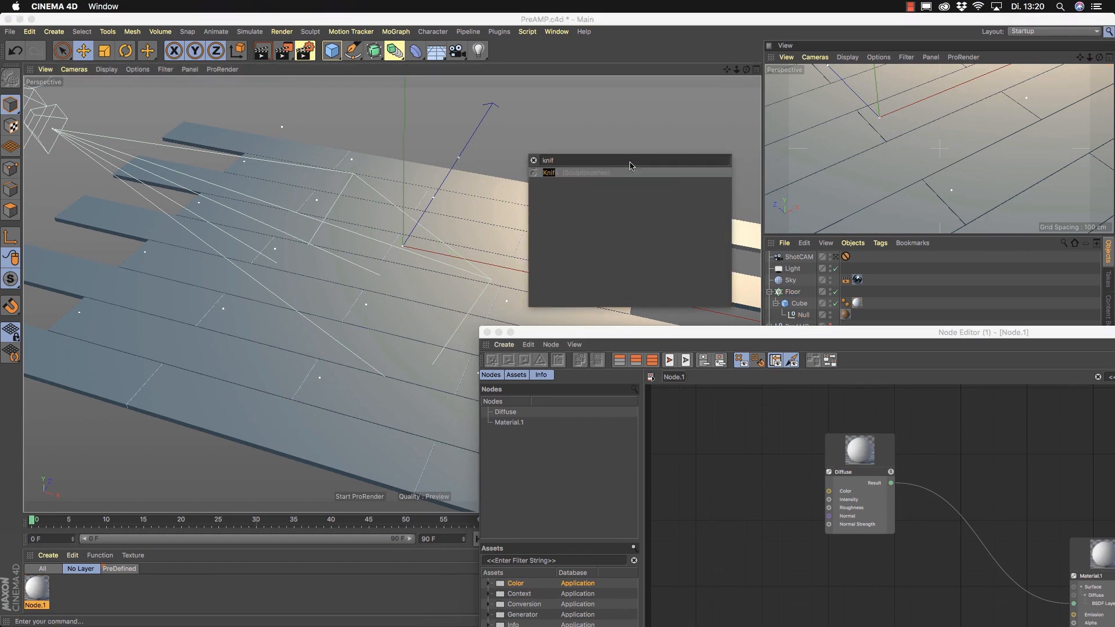
pyautogui.press('BackSpace')
pyautogui.press('BackSpace')
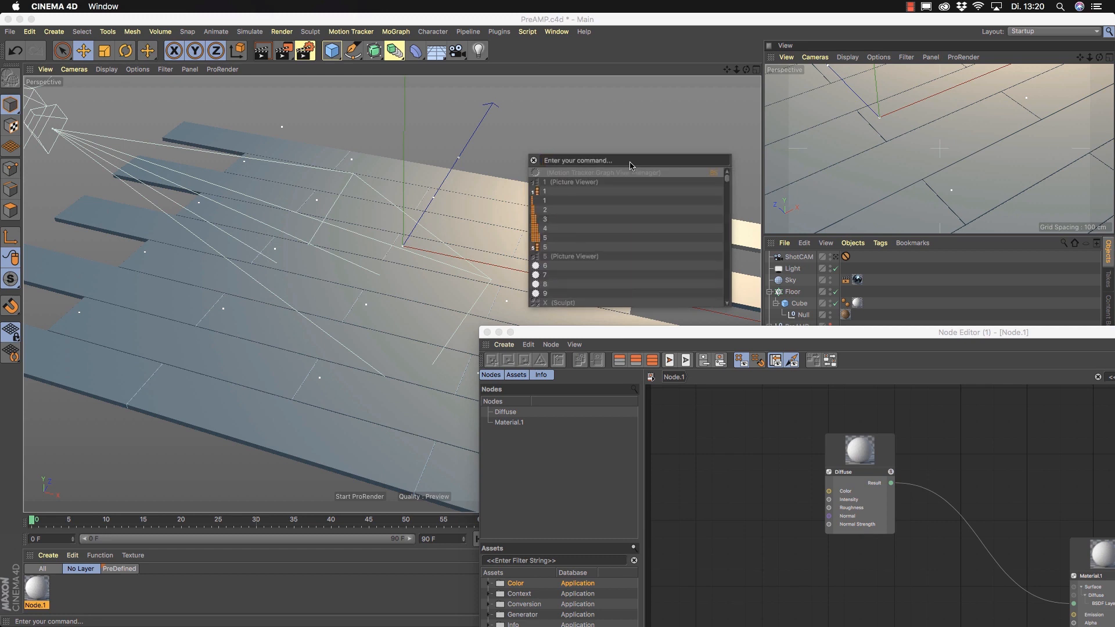
pyautogui.press('Escape')
pyautogui.moveTo(787, 335); pyautogui.dragTo(384, 77)
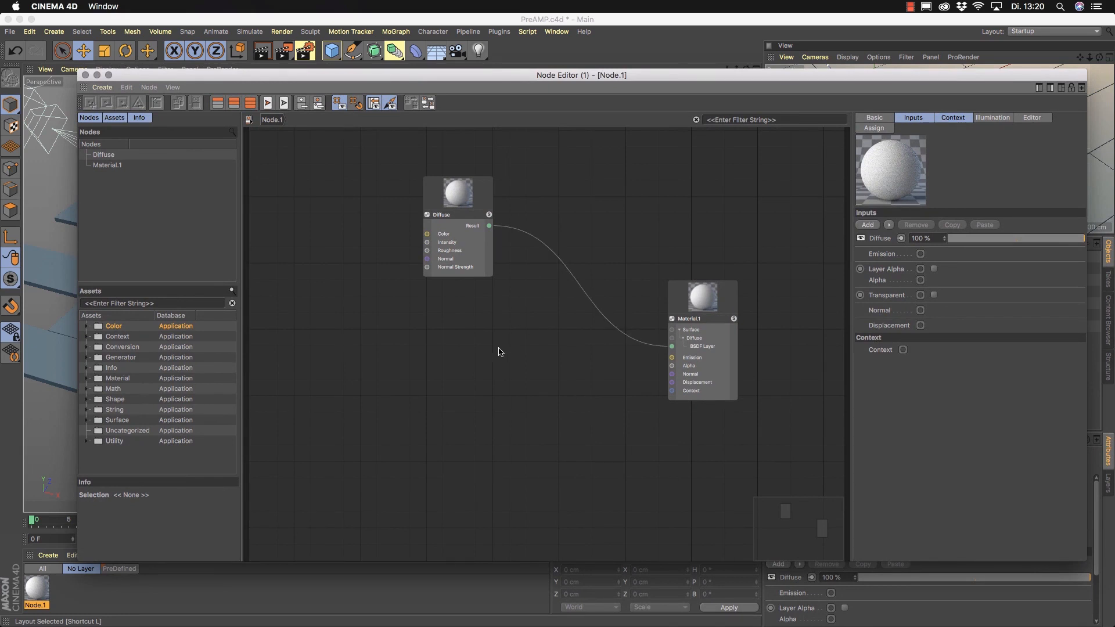
# - Search the Nodes Commander for "blend" and "multiply" nodes, and close it without adding any node
pyautogui.doubleClick(448, 343)
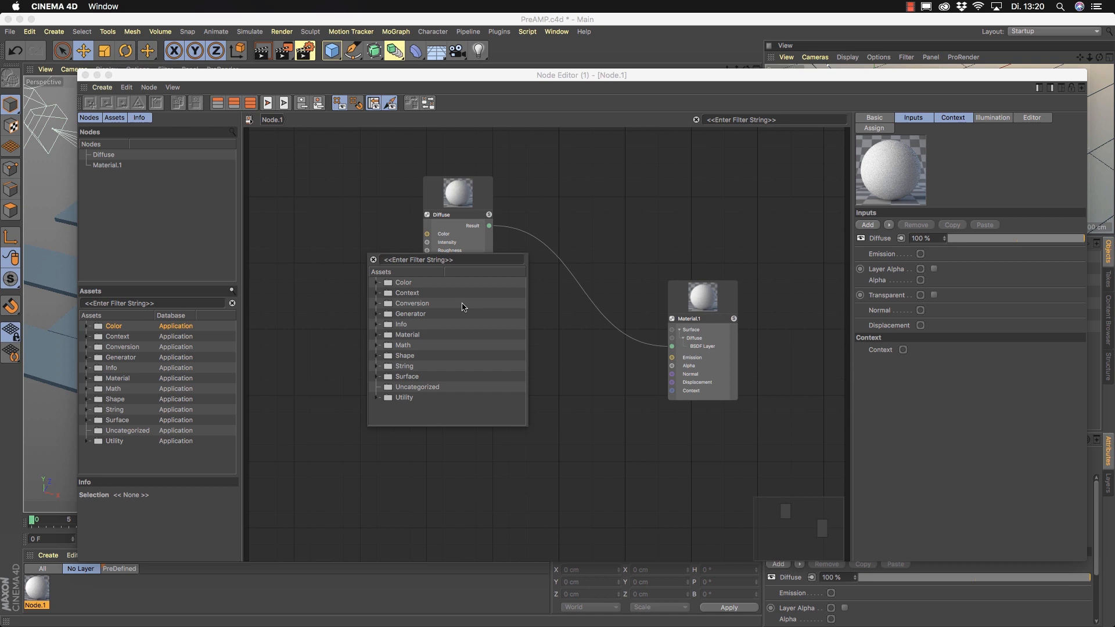
pyautogui.write('bler')
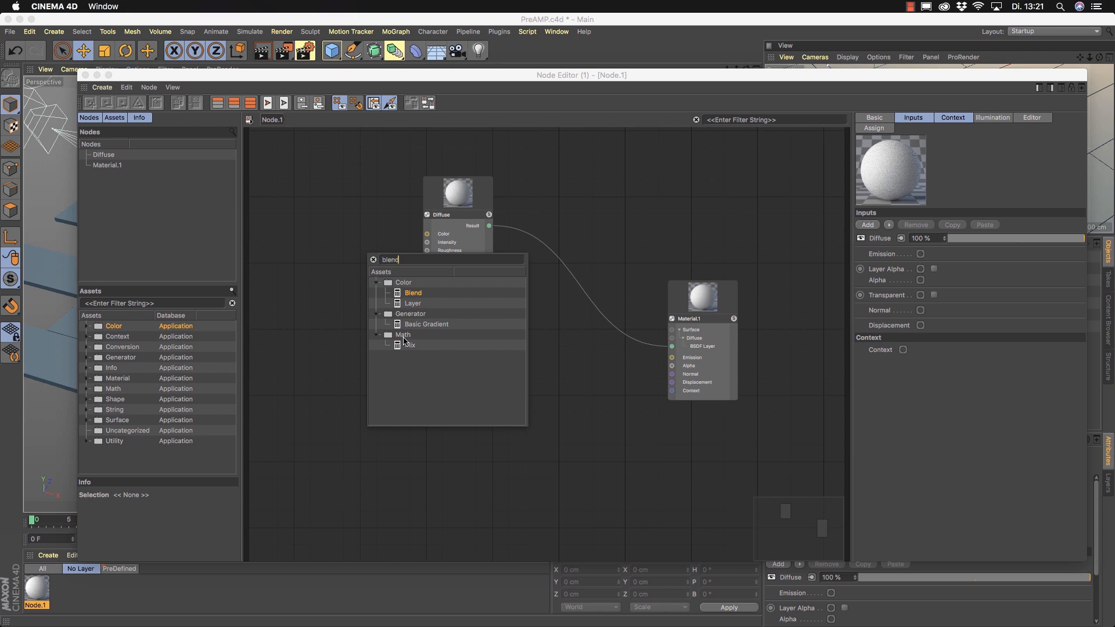
pyautogui.press('BackSpace')
pyautogui.press('BackSpace')
pyautogui.press('BackSpace')
pyautogui.press('BackSpace')
pyautogui.press('BackSpace')
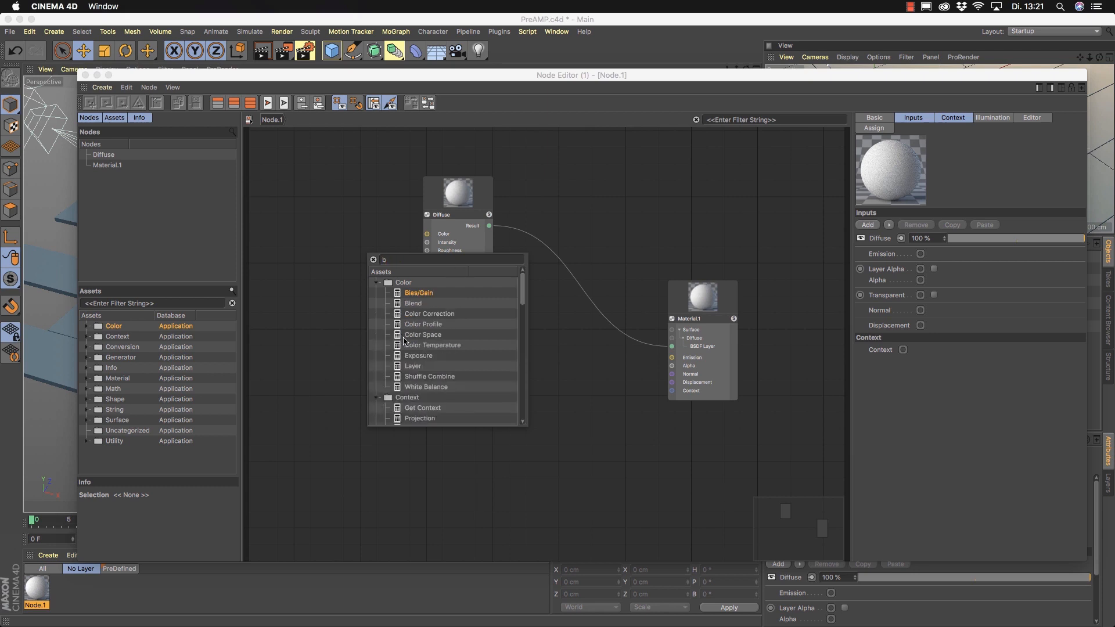
pyautogui.write('multiply')
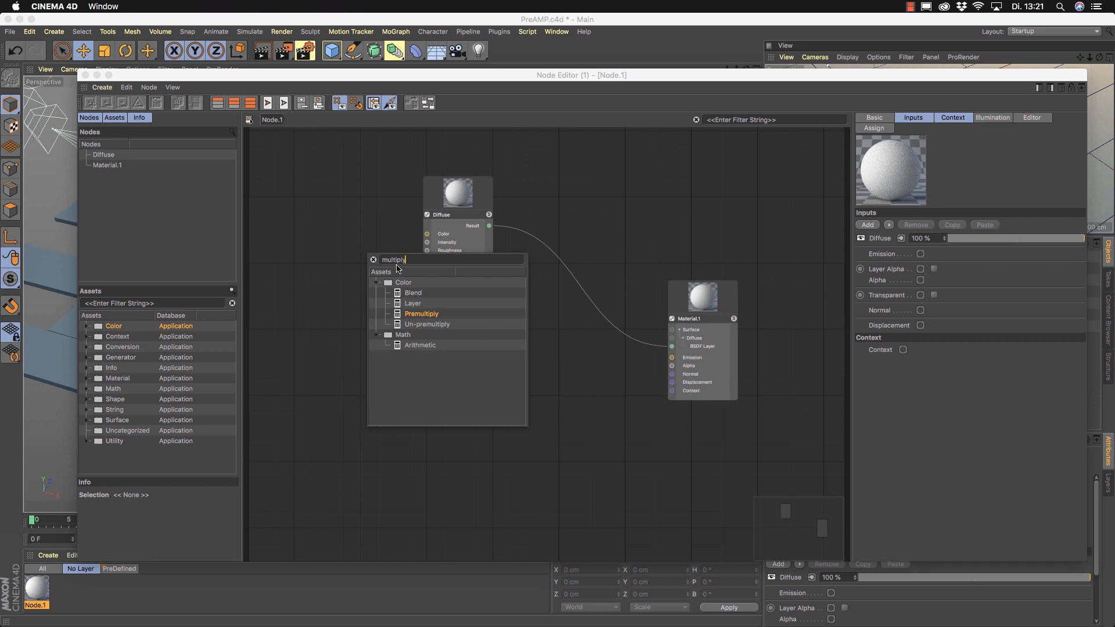
pyautogui.click(374, 260)
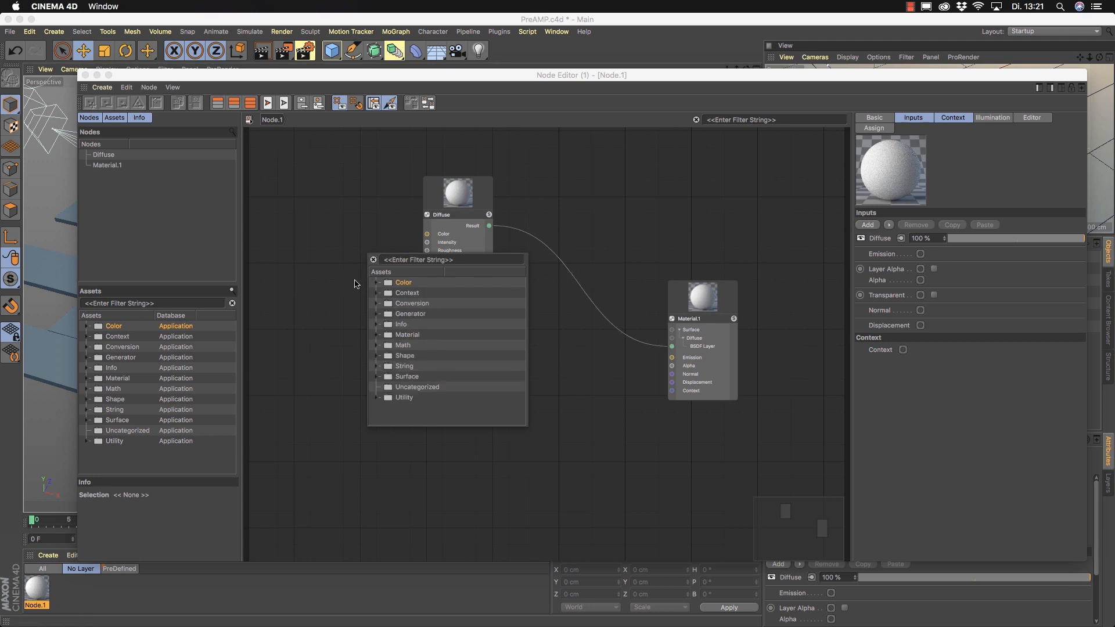
pyautogui.click(337, 298)
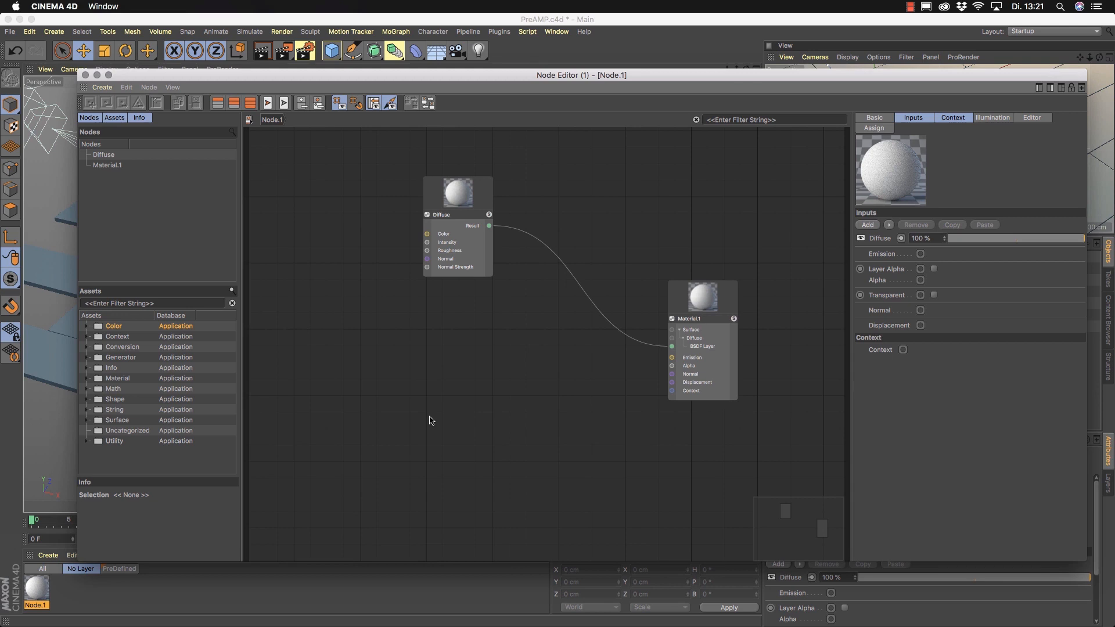
# - Display only the Preview and Inputs attributes of the Material.1 node together
pyautogui.click(715, 306)
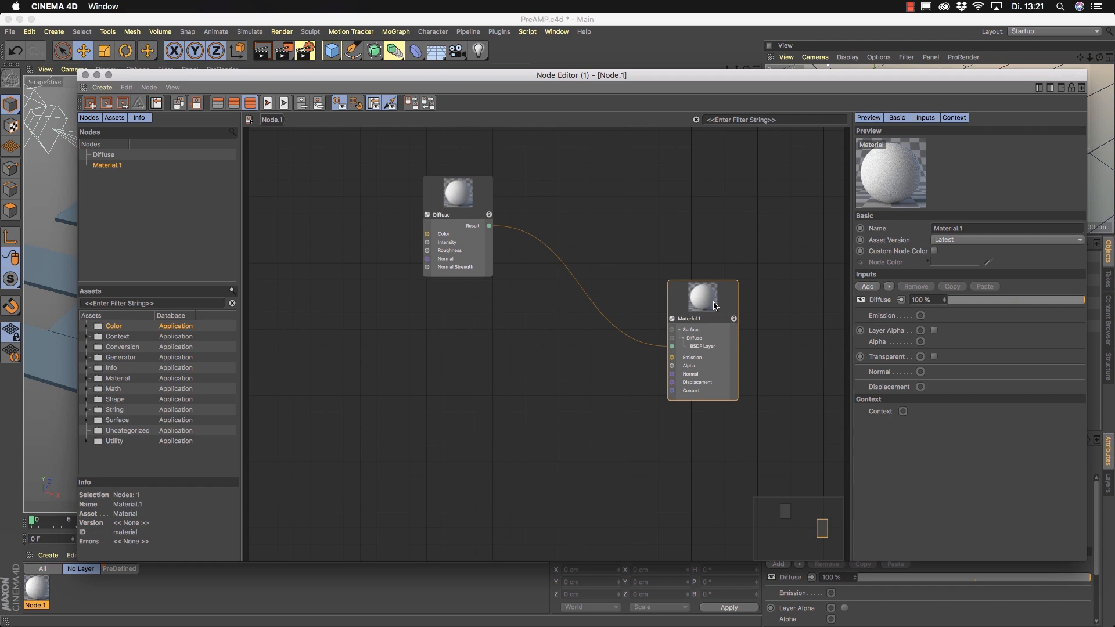
pyautogui.moveTo(858, 75); pyautogui.dragTo(739, 44)
pyautogui.click(666, 203)
pyautogui.click(592, 279)
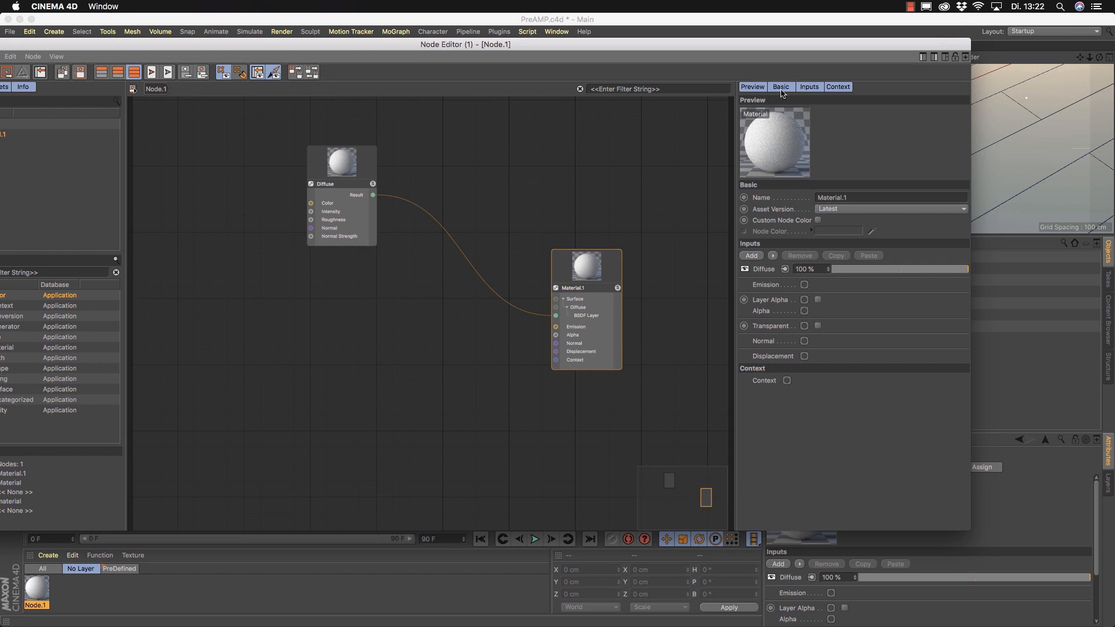
pyautogui.click(811, 88)
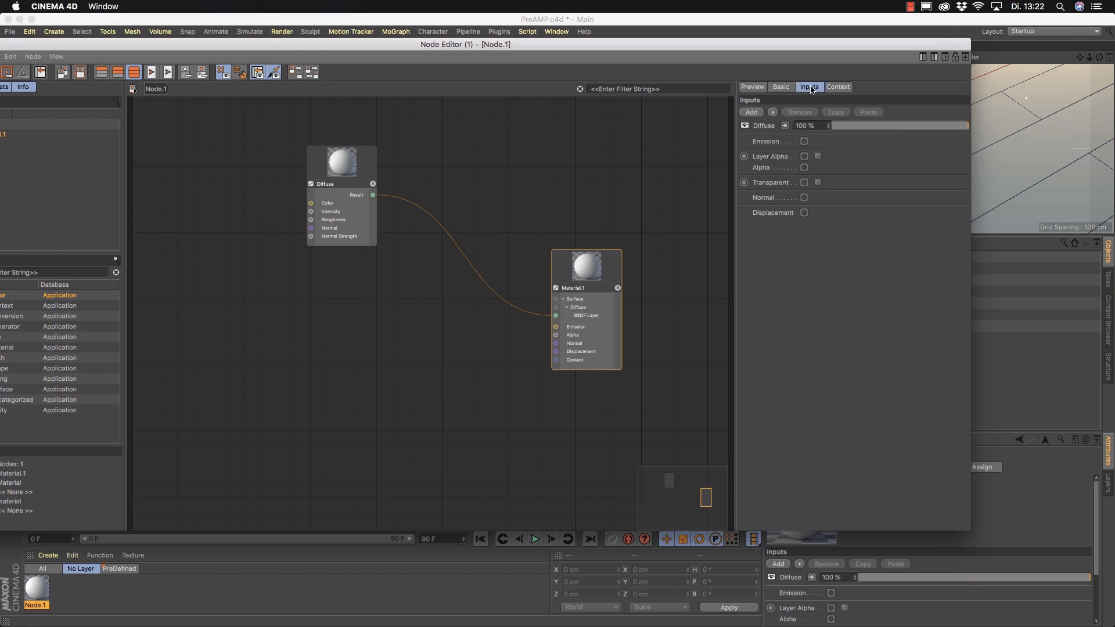
pyautogui.click(764, 87)
pyautogui.keyDown('shift'); pyautogui.click(813, 89); pyautogui.keyUp('shift')
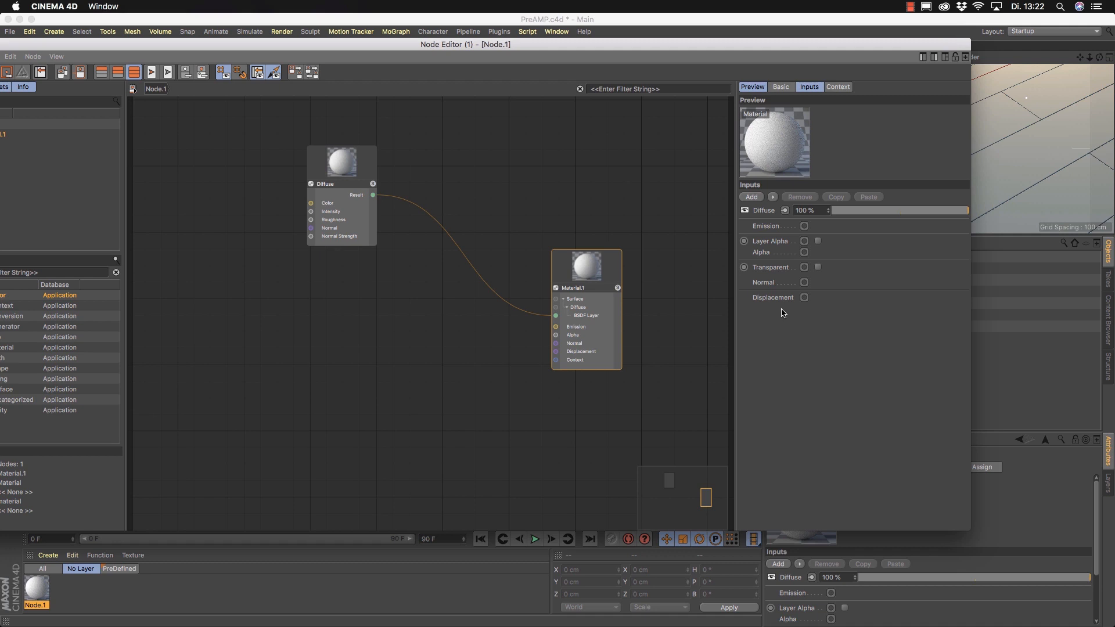
# - Set the Diffuse layer's color to yellow with hue 38°, saturation 100% and value 100% from the Material.1 node's inputs
pyautogui.click(767, 212)
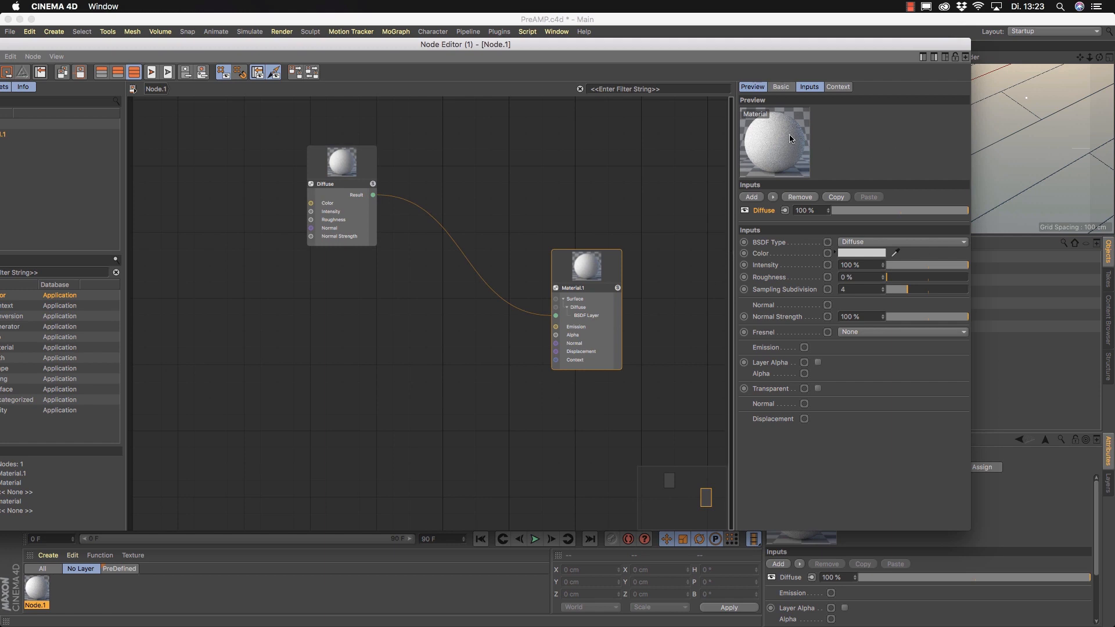
pyautogui.click(836, 254)
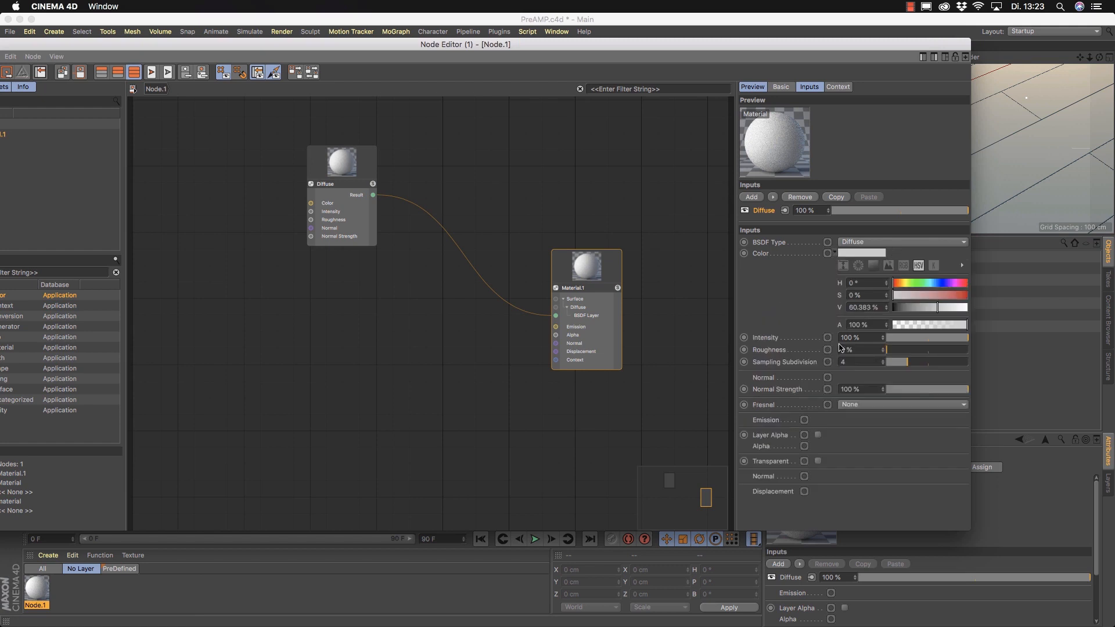
pyautogui.click(909, 283)
pyautogui.moveTo(909, 286); pyautogui.dragTo(980, 300)
pyautogui.moveTo(907, 286); pyautogui.dragTo(945, 311)
pyautogui.moveTo(963, 310); pyautogui.dragTo(971, 309)
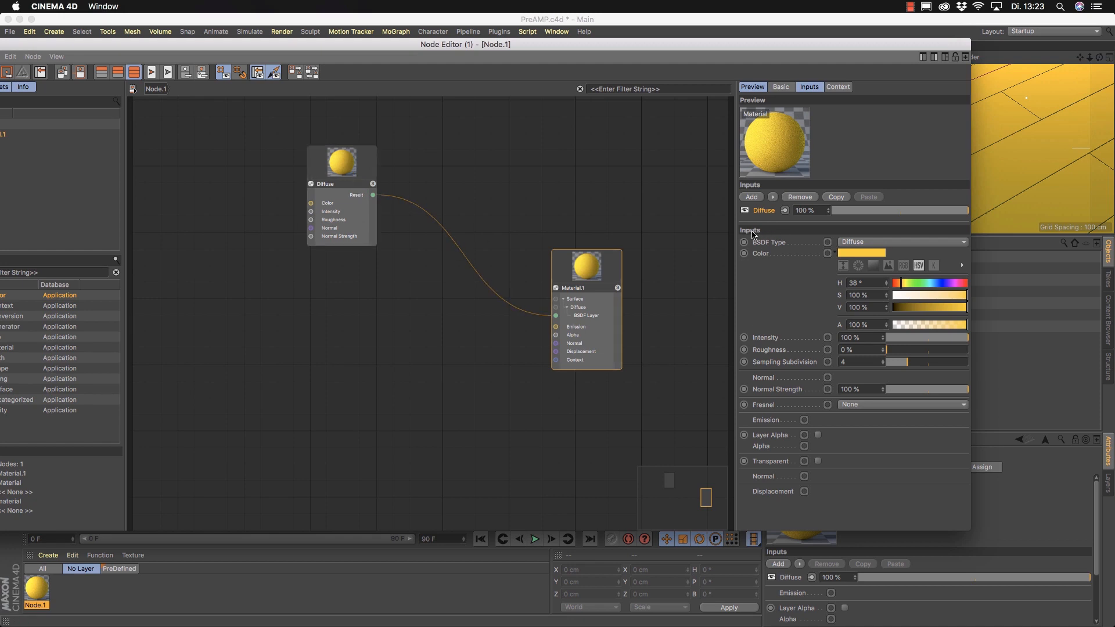
# - Add an empty second BSDF layer to the Material.1 node and remove it again
pyautogui.click(773, 198)
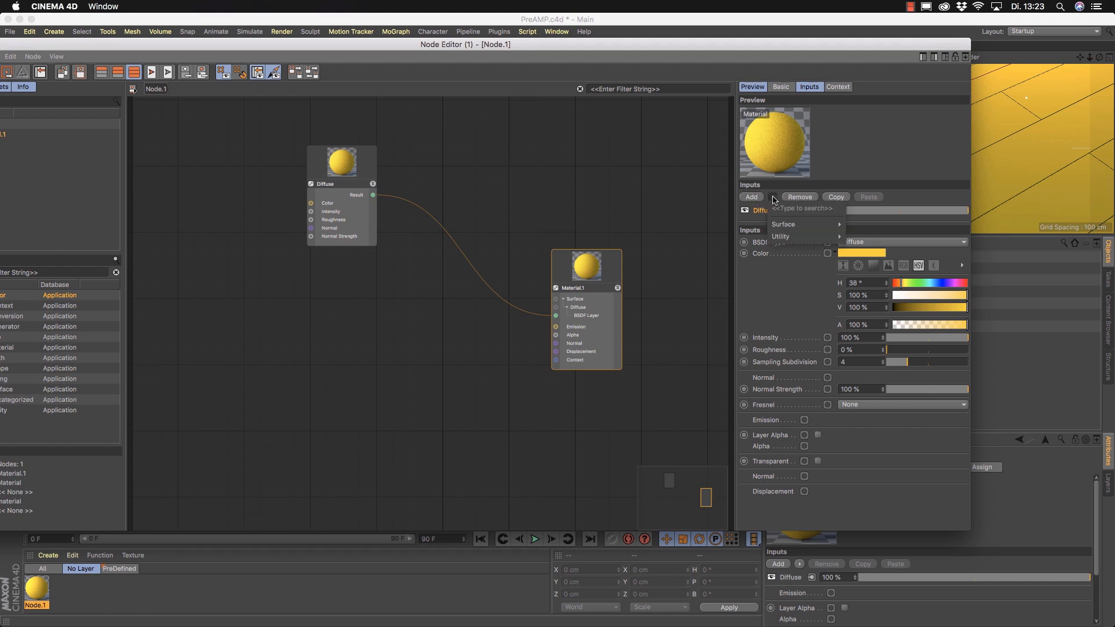
pyautogui.click(773, 198)
pyautogui.click(753, 198)
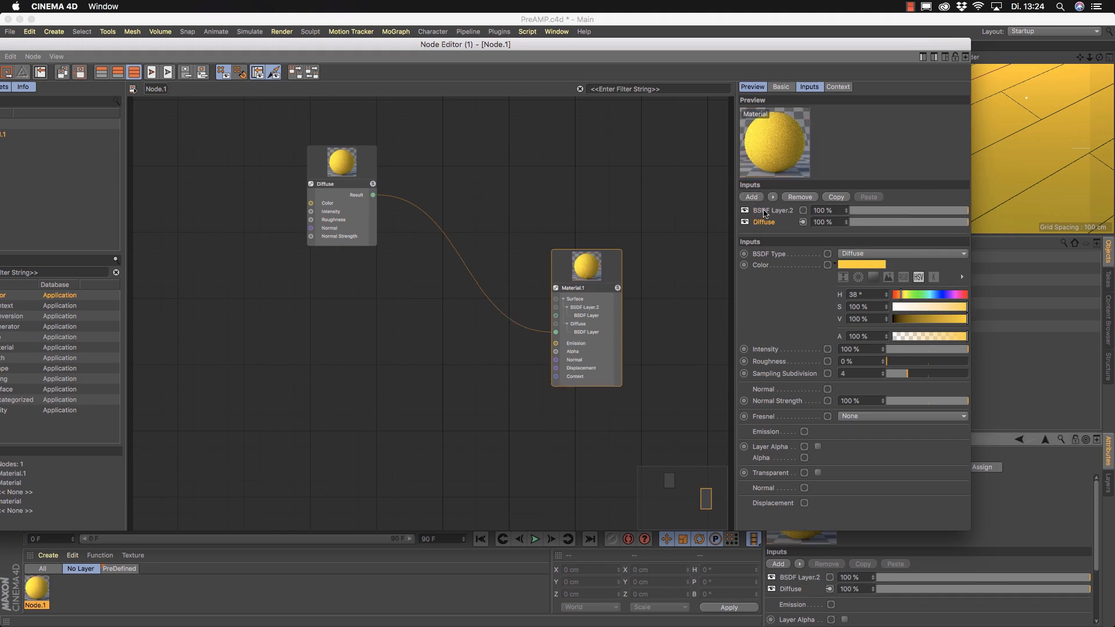
pyautogui.click(776, 212)
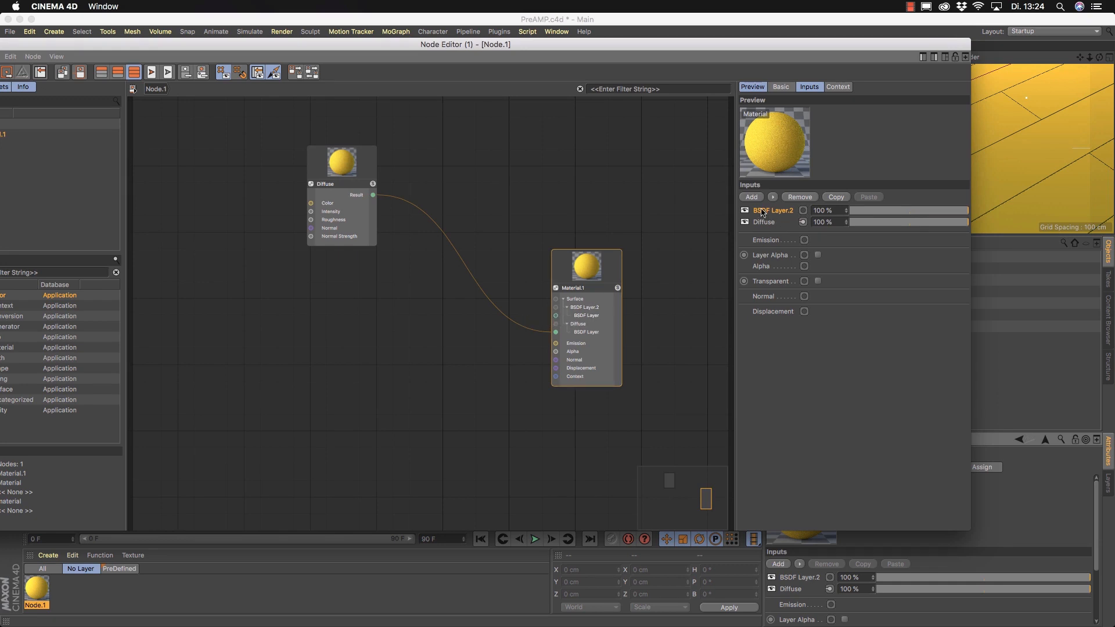
pyautogui.click(800, 198)
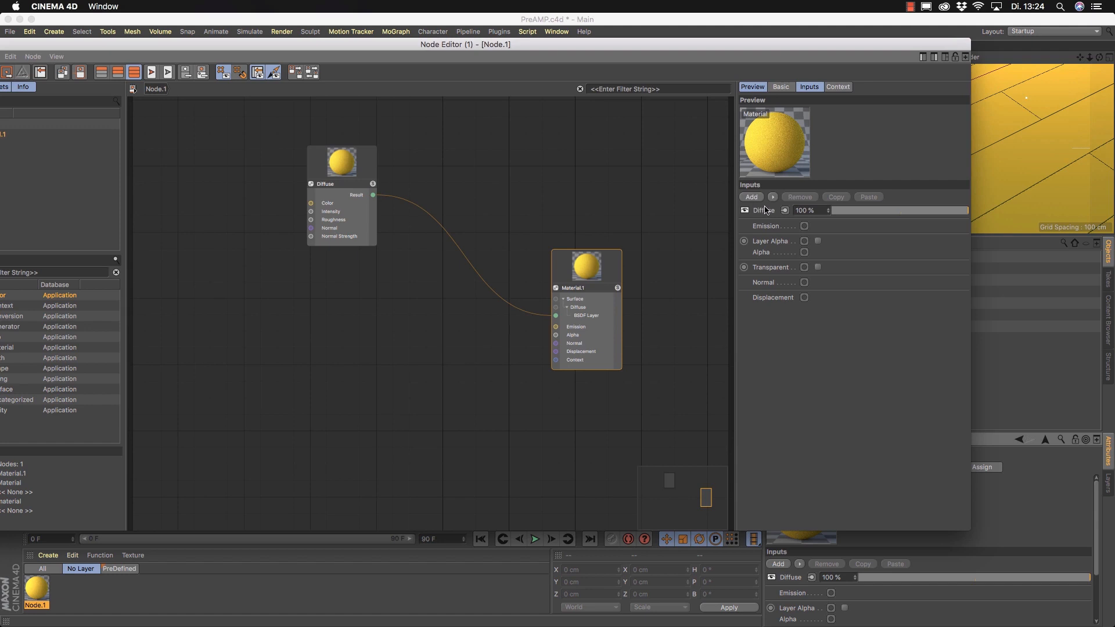
# - Add a BSDF surface as a second layer of Material.1 and arrange its node above the yellow Diffuse node
pyautogui.click(773, 198)
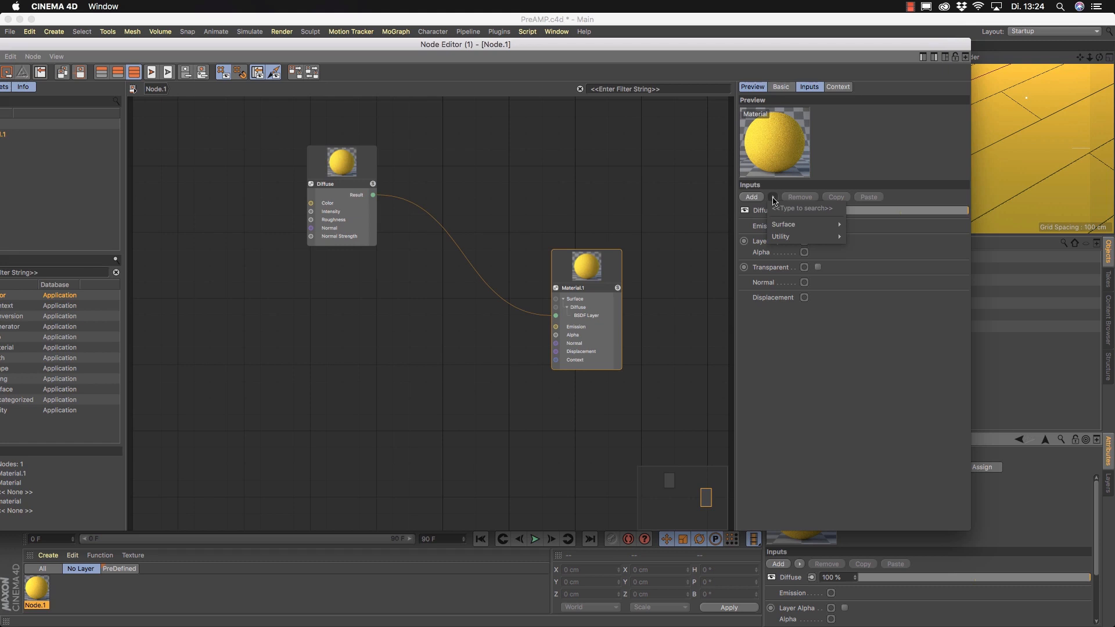
pyautogui.moveTo(799, 227)
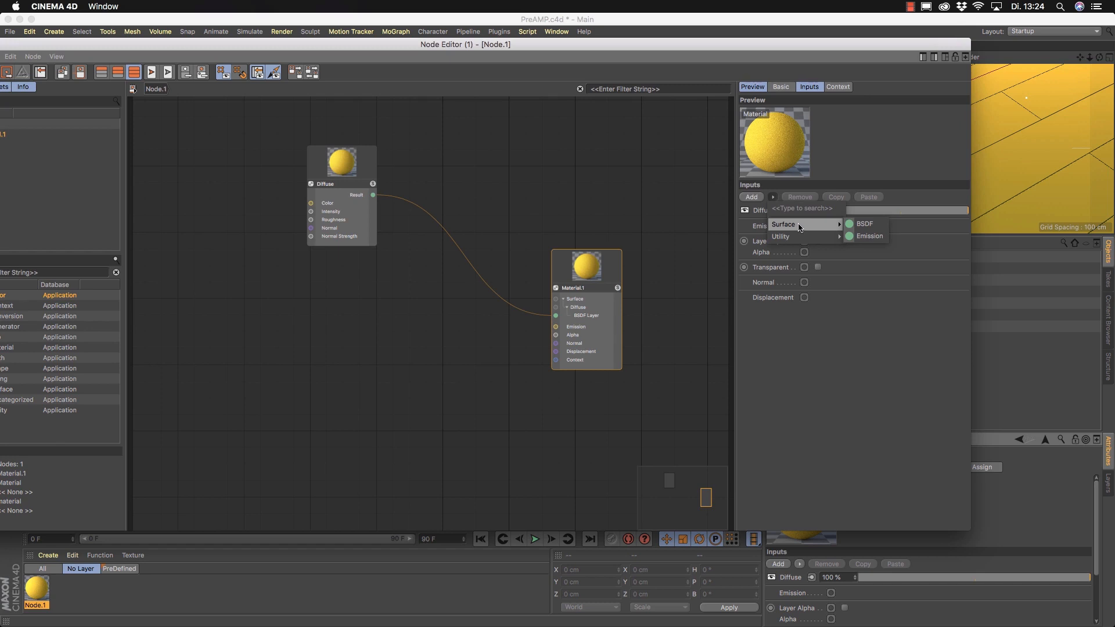
pyautogui.click(865, 224)
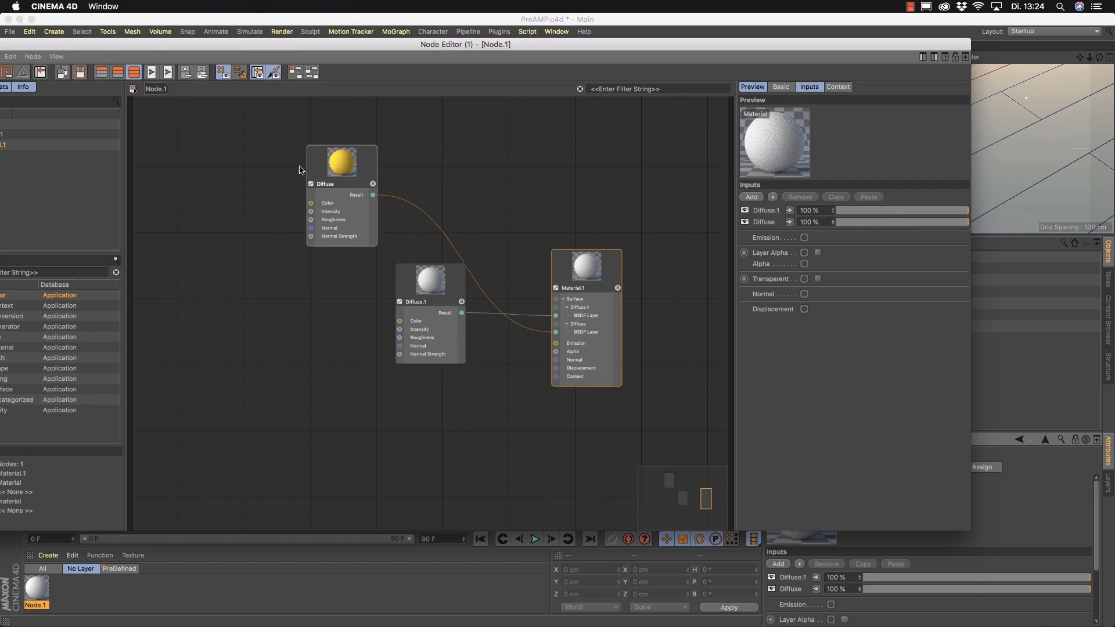
pyautogui.moveTo(363, 161); pyautogui.dragTo(437, 413)
pyautogui.moveTo(448, 277); pyautogui.dragTo(419, 215)
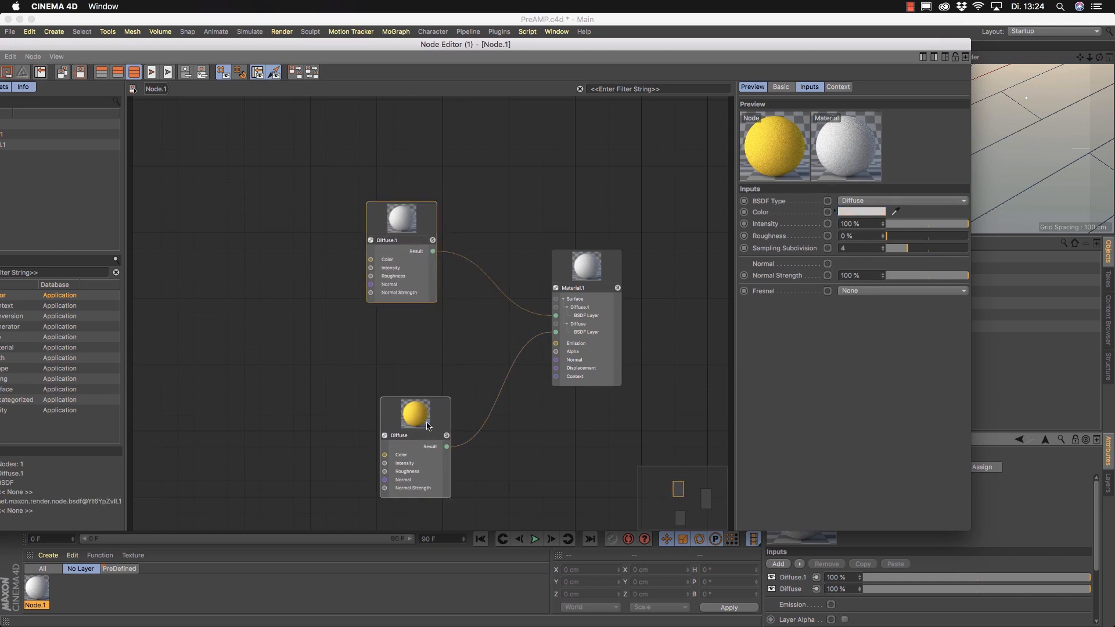
pyautogui.moveTo(420, 407); pyautogui.dragTo(399, 363)
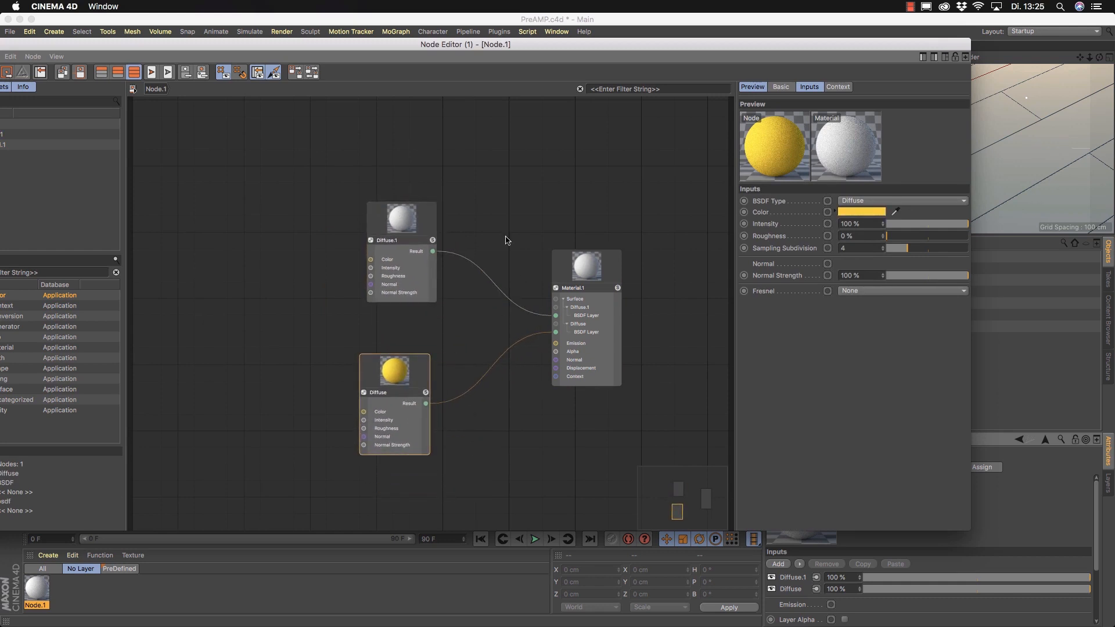
# - Compare the asset type shown in the info of the white and the yellow Diffuse nodes
pyautogui.click(432, 220)
pyautogui.moveTo(135, 48); pyautogui.dragTo(180, 39)
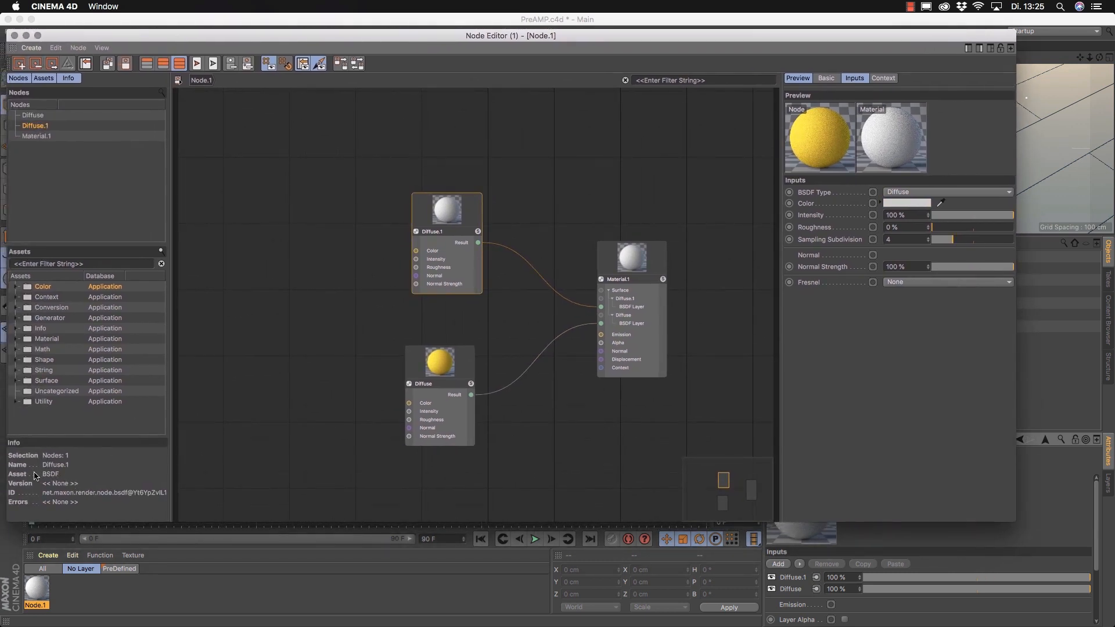
pyautogui.click(416, 373)
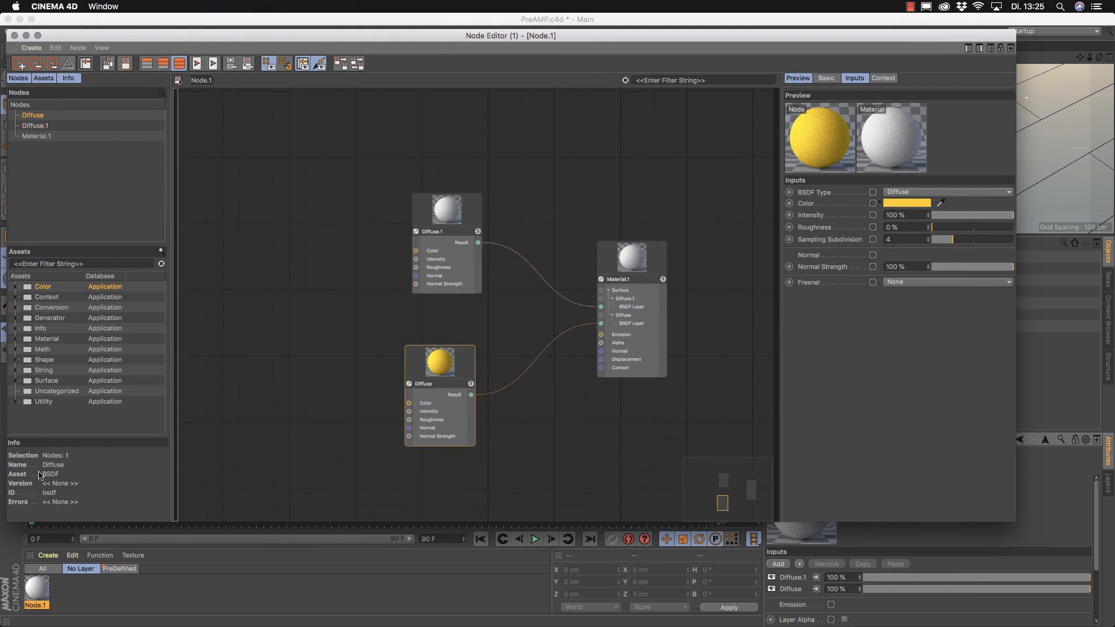
# - Set the BSDF type of the white Diffuse.1 node to GGX
pyautogui.click(472, 218)
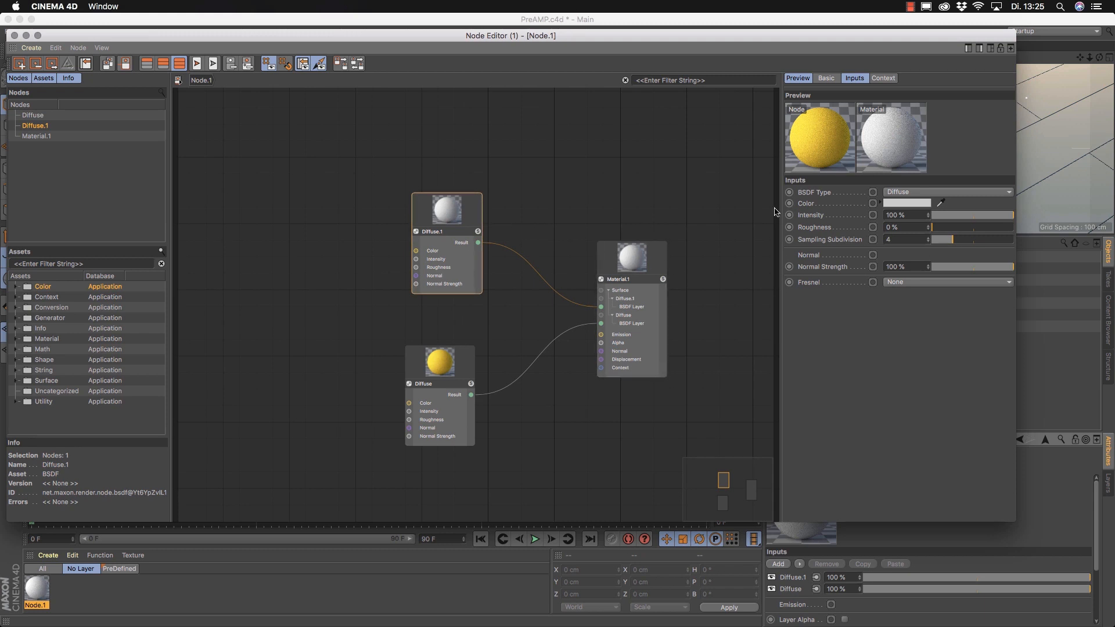
pyautogui.click(1009, 193)
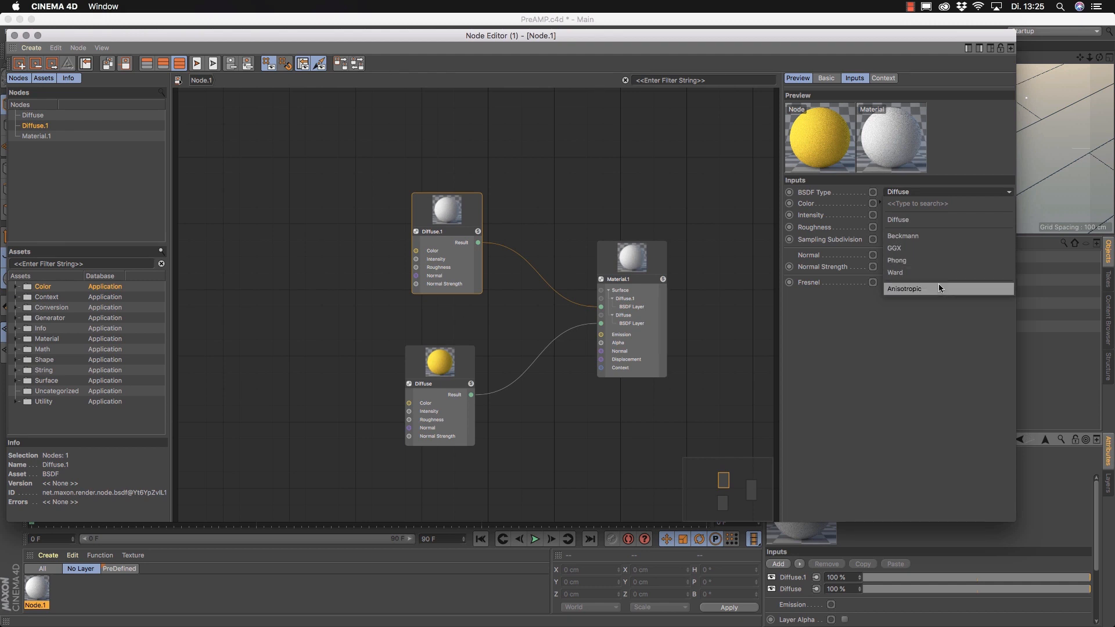
pyautogui.click(904, 250)
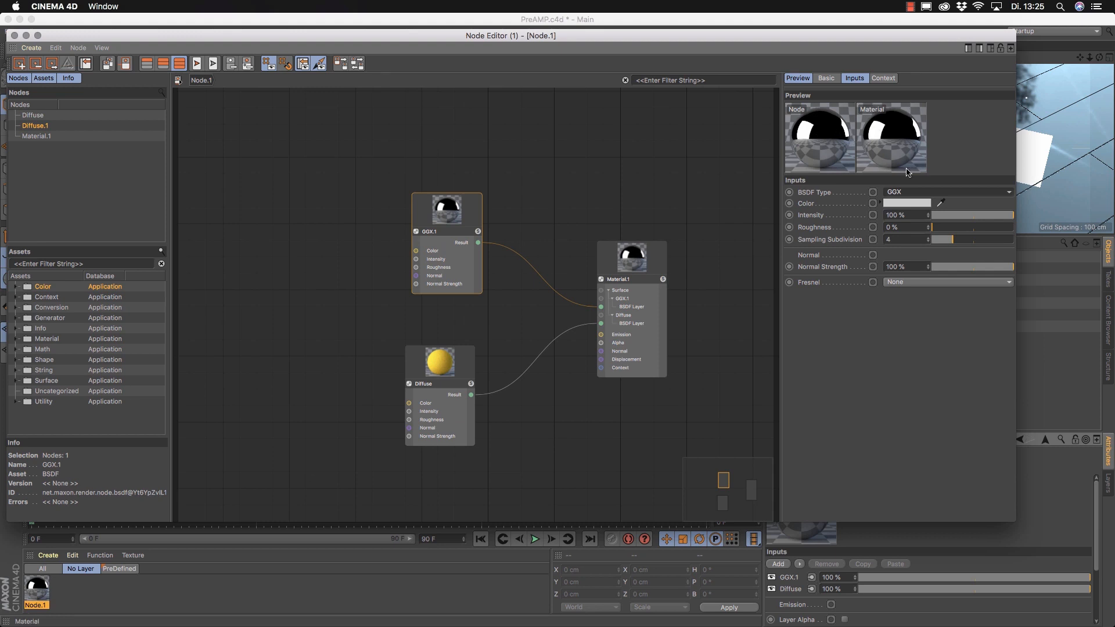
# - Reduce the GGX.1 layer's strength to 31% in the Material.1 node's inputs
pyautogui.moveTo(910, 36)
pyautogui.mouseDown()
pyautogui.moveTo(791, 142)
pyautogui.moveTo(771, 242)
pyautogui.moveTo(865, 118)
pyautogui.moveTo(897, 38)
pyautogui.mouseUp()
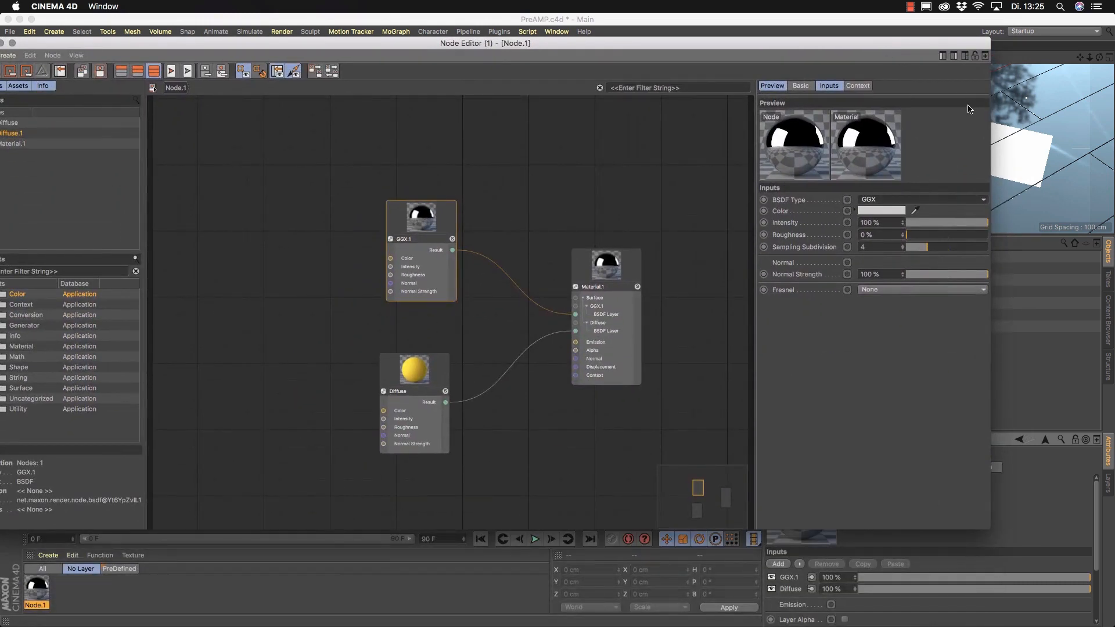
pyautogui.click(637, 269)
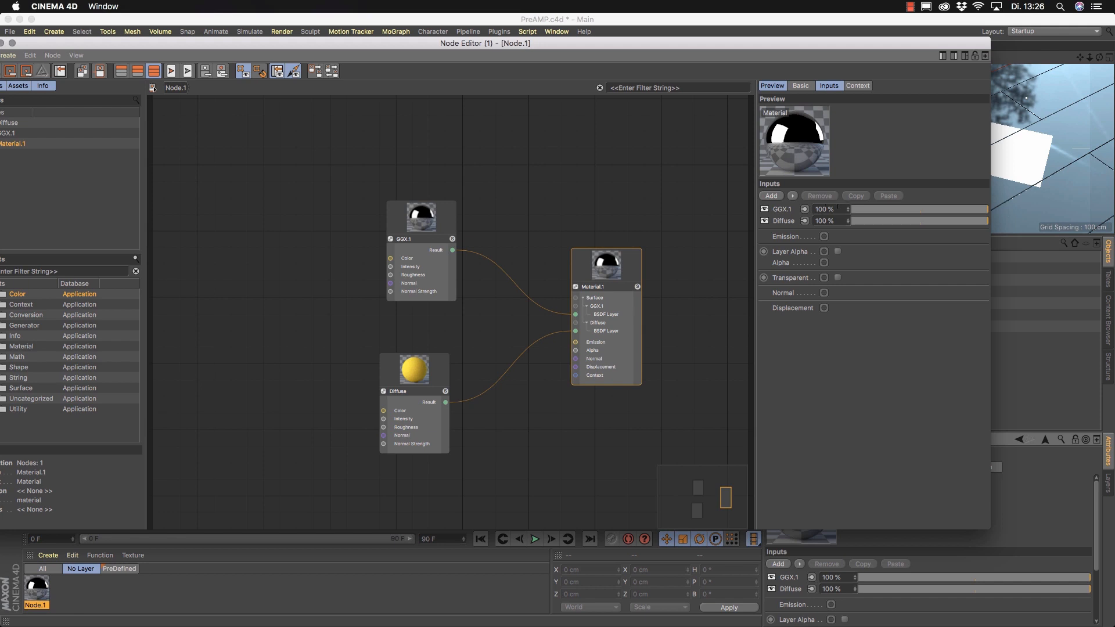
pyautogui.moveTo(994, 212); pyautogui.dragTo(895, 213)
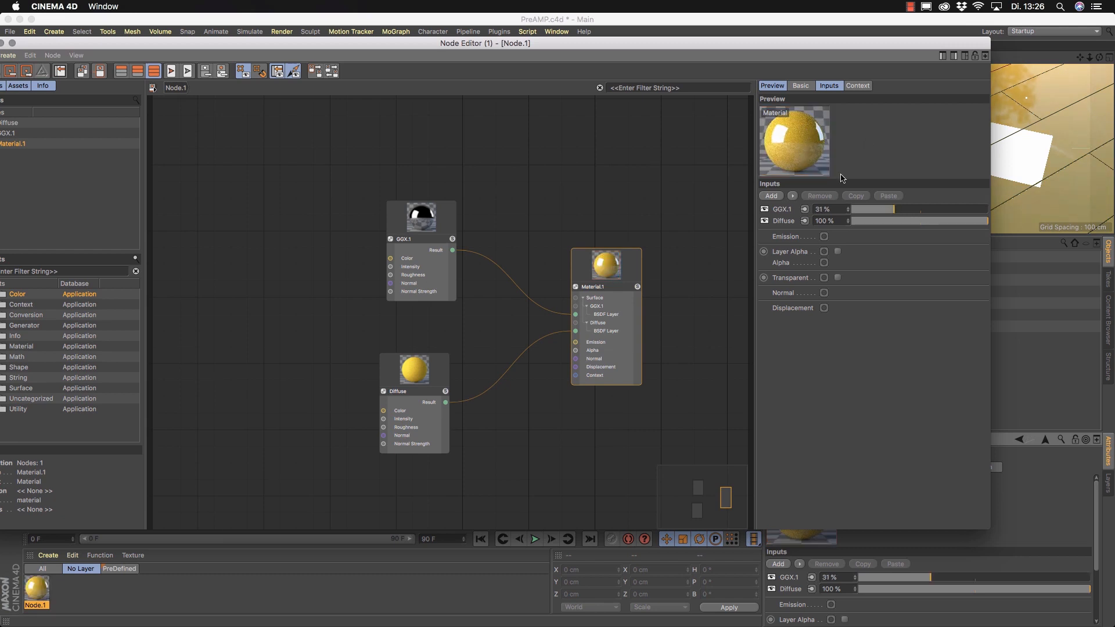
# - Set the GGX.1 layer's strength to 100% in the Material.1 node's inputs
pyautogui.moveTo(894, 209); pyautogui.dragTo(993, 210)
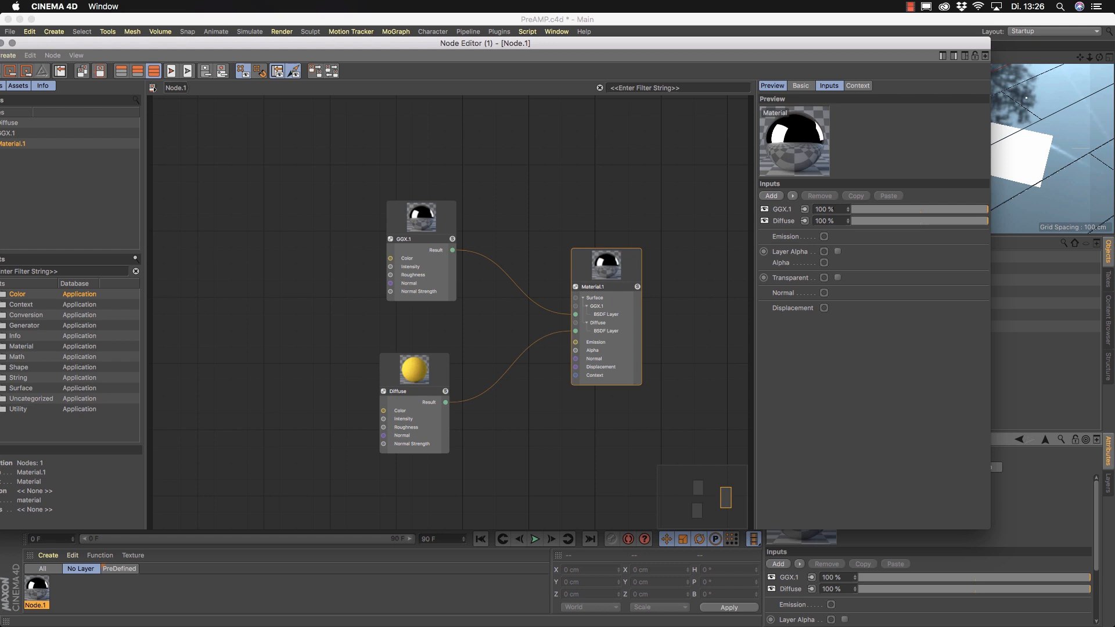
pyautogui.click(438, 224)
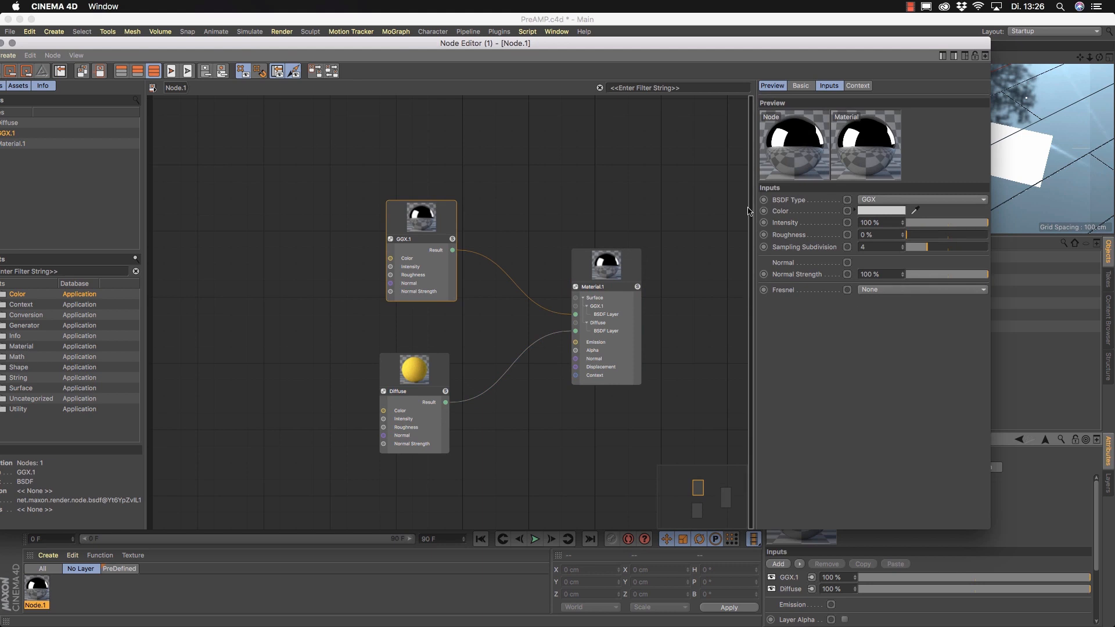
pyautogui.click(627, 269)
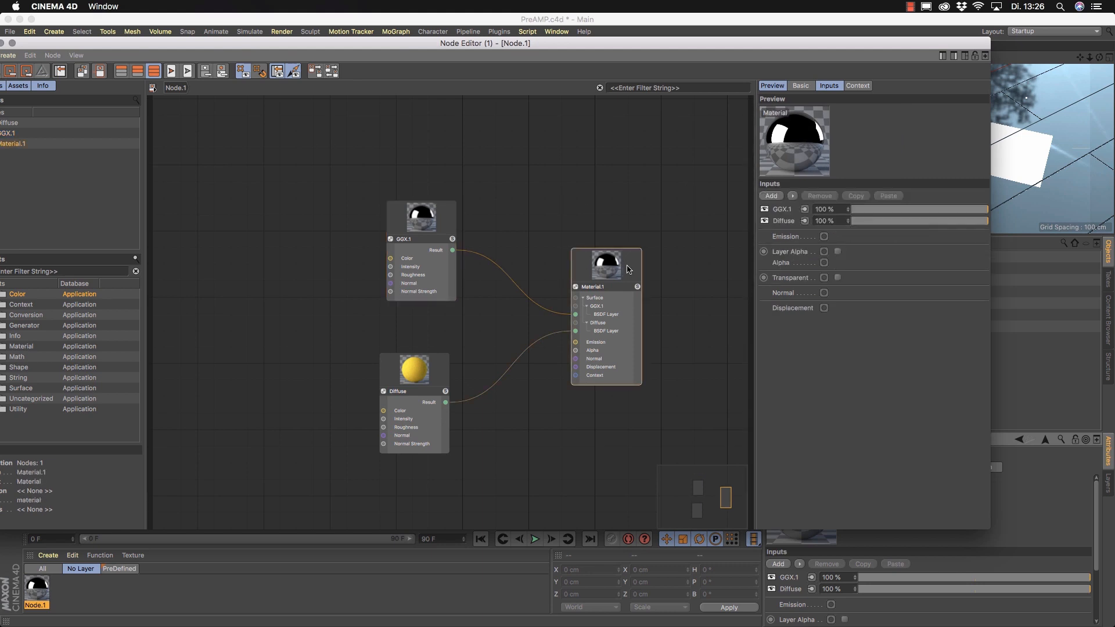
# - Show the GGX.1 layer's settings within Material.1's inputs and set its Fresnel to Dielectric
pyautogui.click(782, 210)
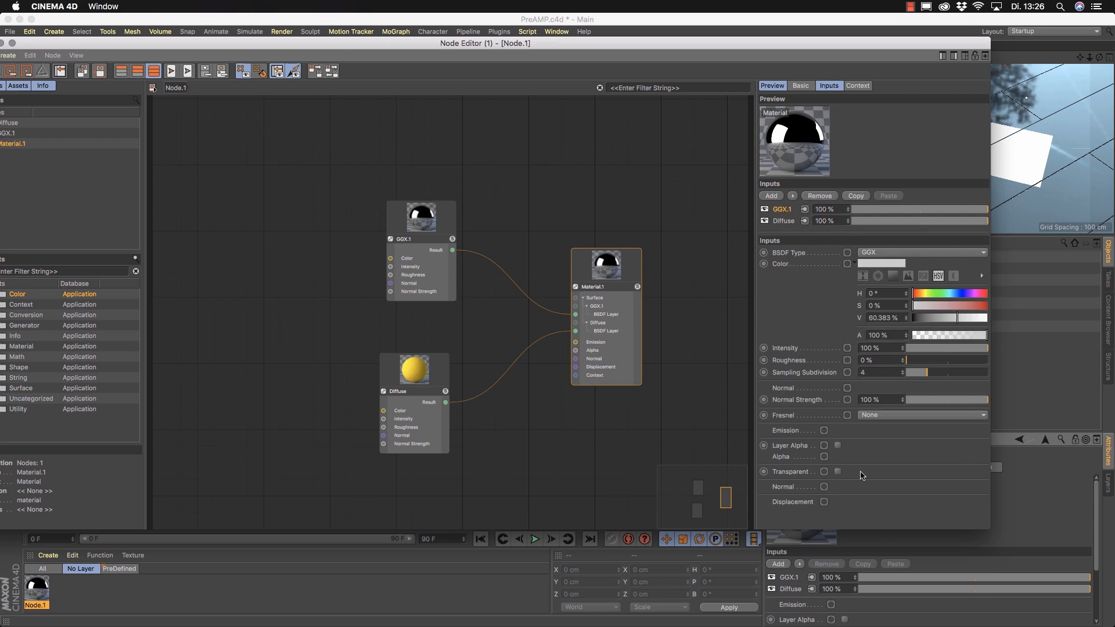
pyautogui.moveTo(756, 333); pyautogui.dragTo(733, 332)
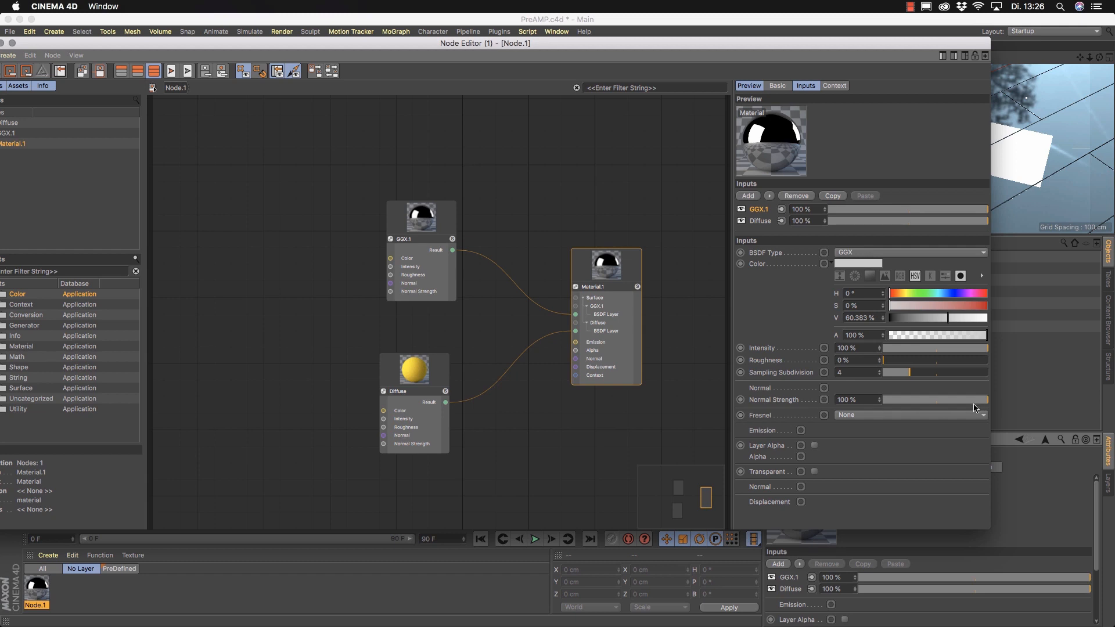
pyautogui.click(981, 417)
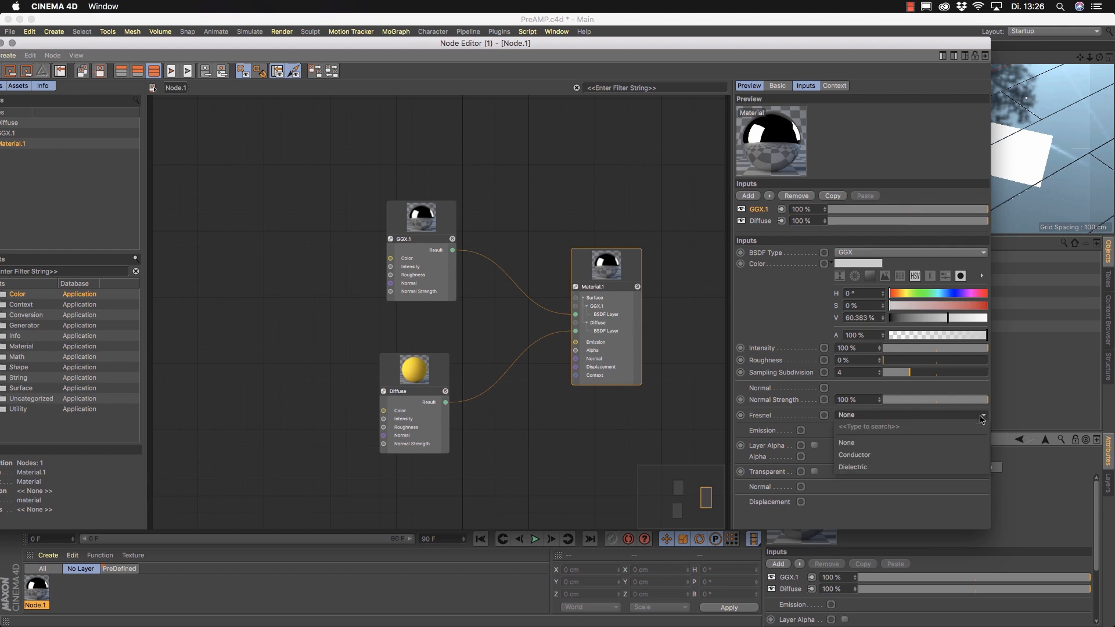
pyautogui.click(872, 467)
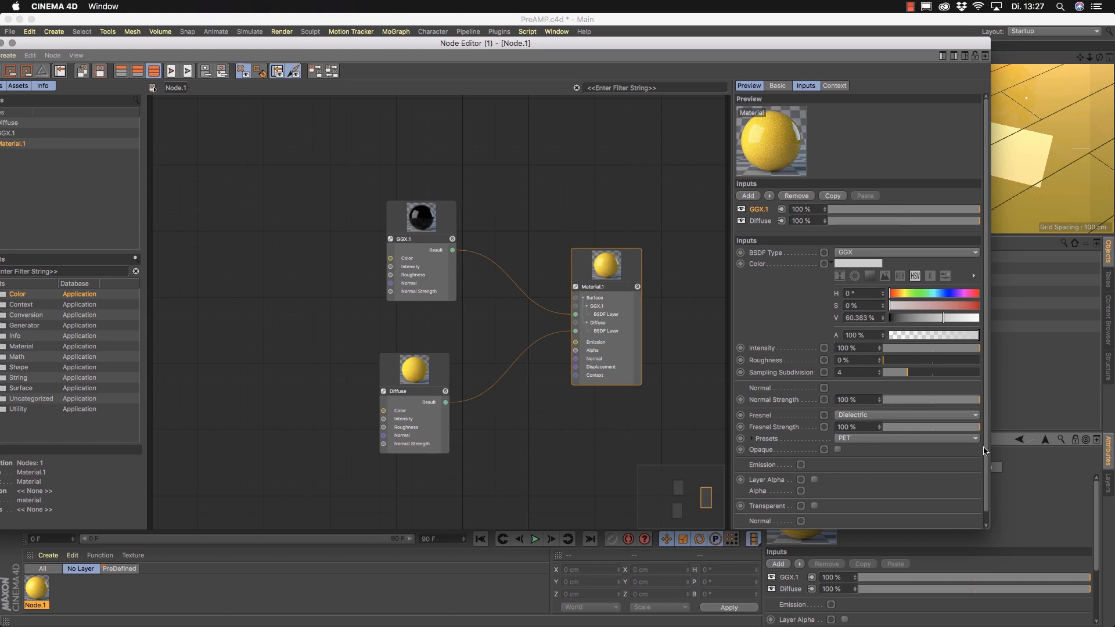
# - Examine the available Dielectric Fresnel presets and the IOR setting behind the PET preset
pyautogui.click(976, 439)
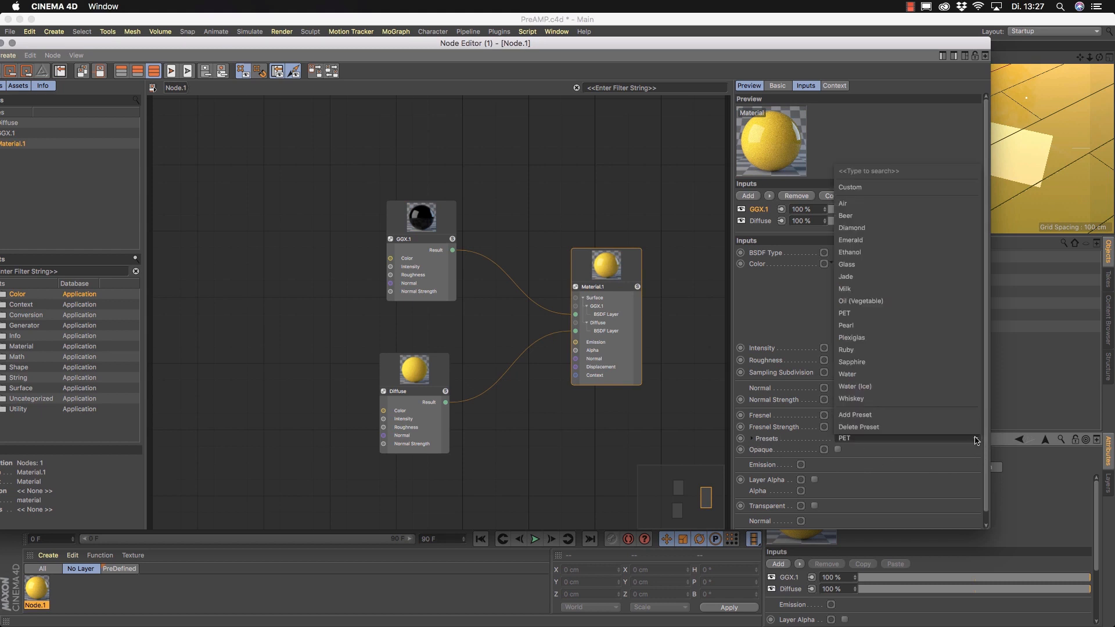
pyautogui.click(806, 331)
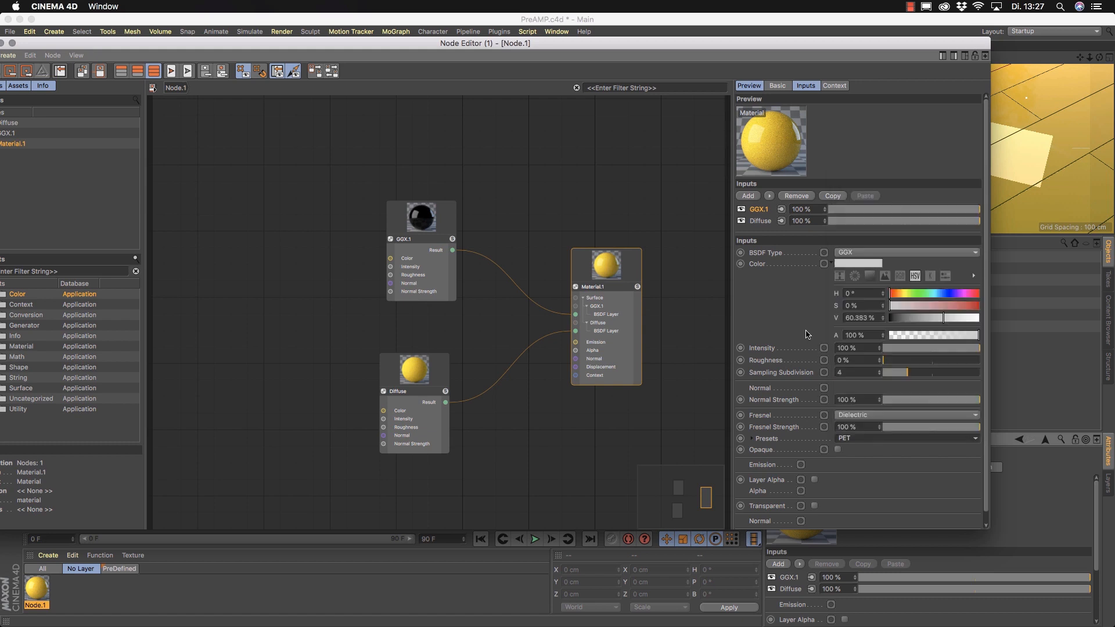
pyautogui.click(752, 440)
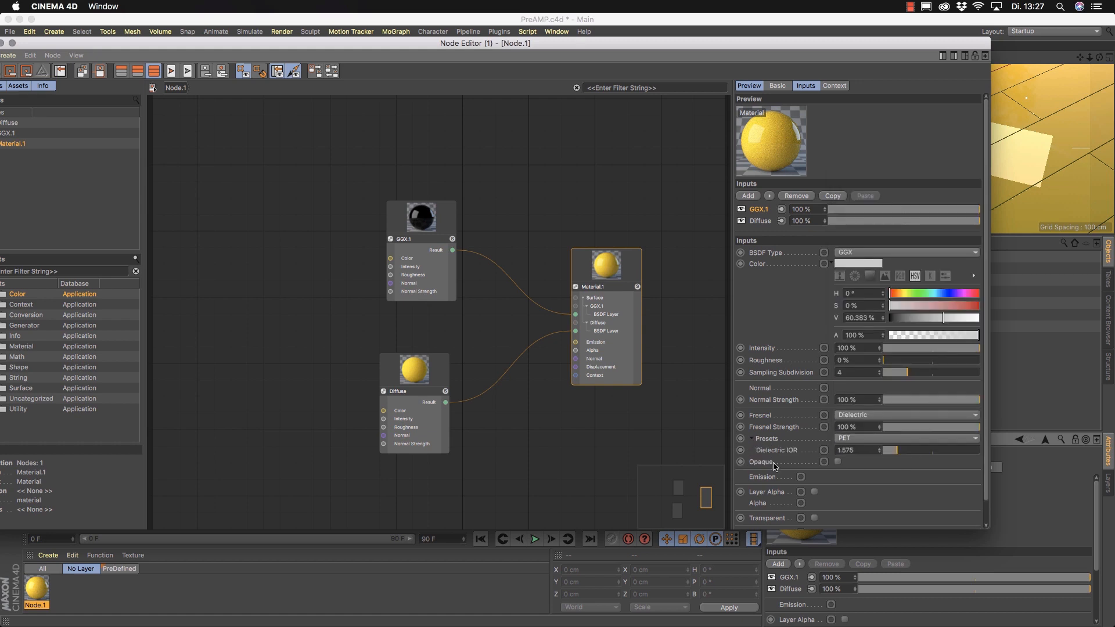
pyautogui.click(862, 449)
pyautogui.click(864, 450)
pyautogui.click(753, 439)
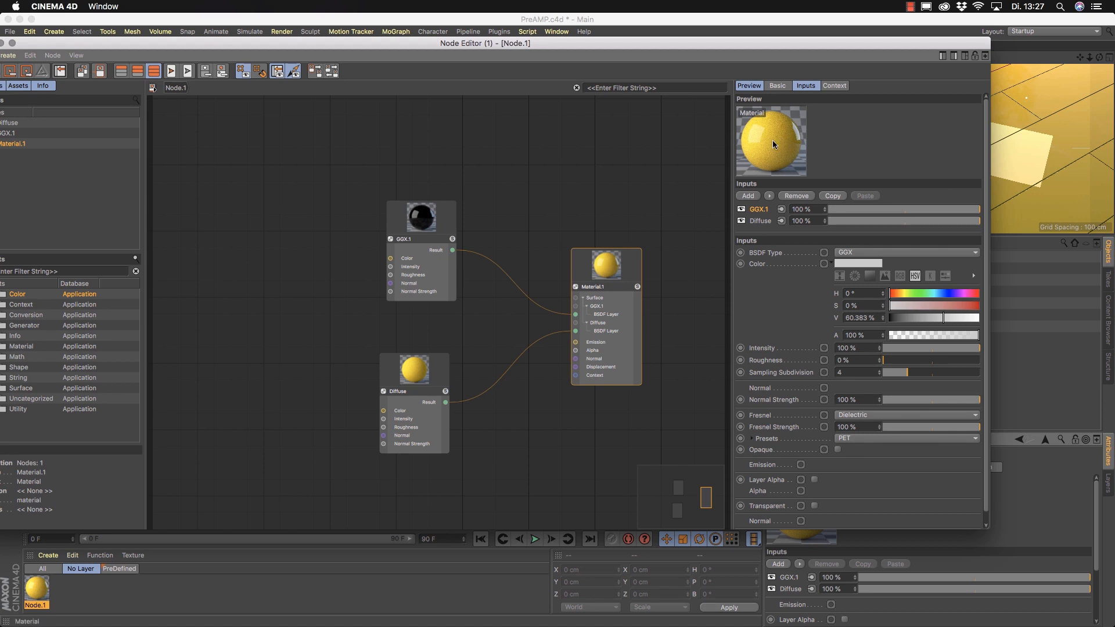
# - Raise the roughness of the GGX.1 layer to 24%
pyautogui.moveTo(979, 210)
pyautogui.mouseDown()
pyautogui.moveTo(880, 213)
pyautogui.moveTo(988, 210)
pyautogui.mouseUp()
pyautogui.moveTo(890, 363)
pyautogui.mouseDown()
pyautogui.moveTo(907, 360)
pyautogui.moveTo(893, 360)
pyautogui.mouseUp()
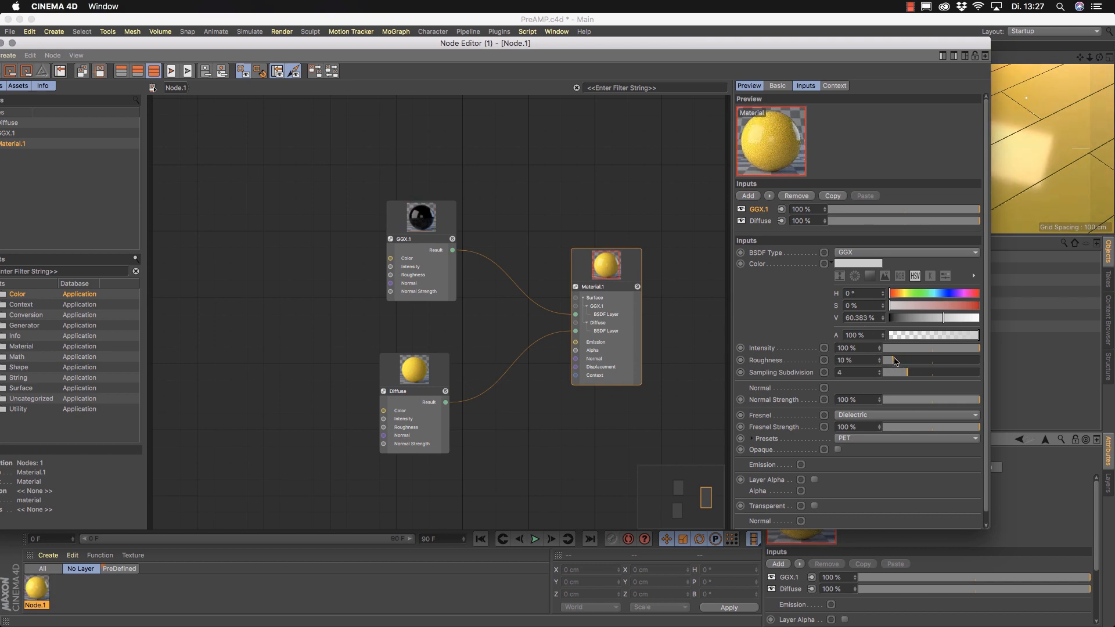
pyautogui.moveTo(896, 361); pyautogui.dragTo(908, 361)
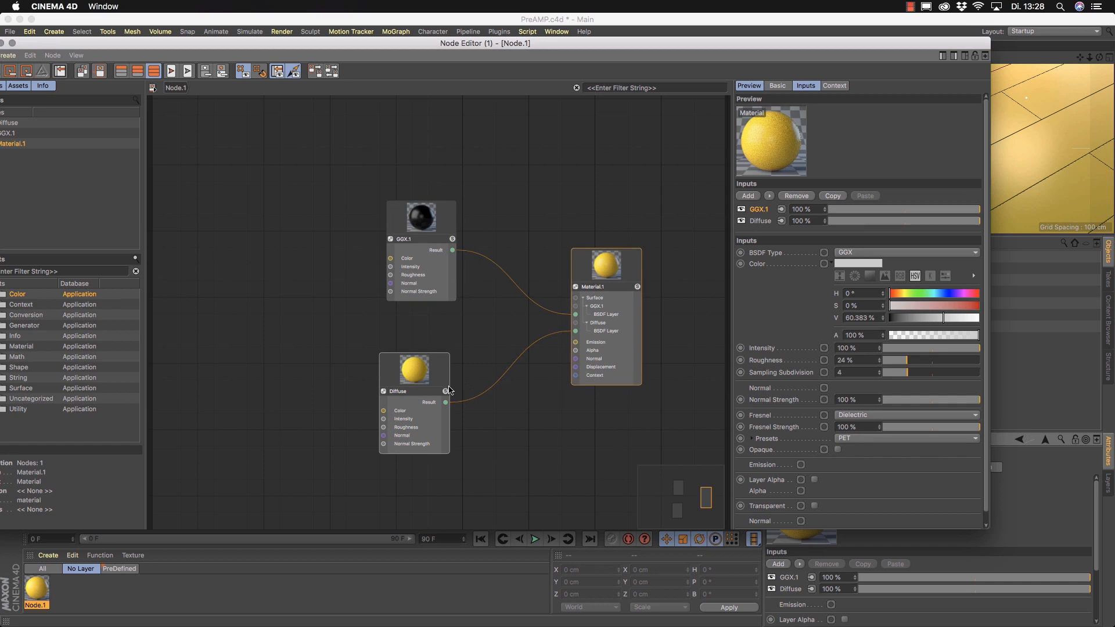
# - Rename the GGX.1 layer in Material.1's inputs as GGX
pyautogui.doubleClick(759, 209)
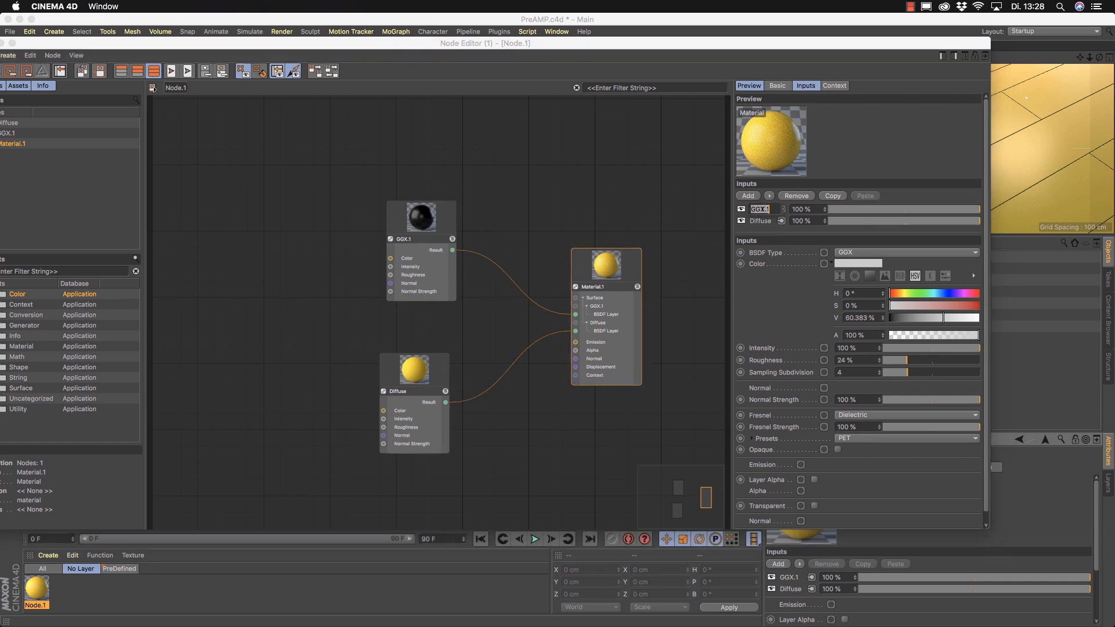
pyautogui.press('Return')
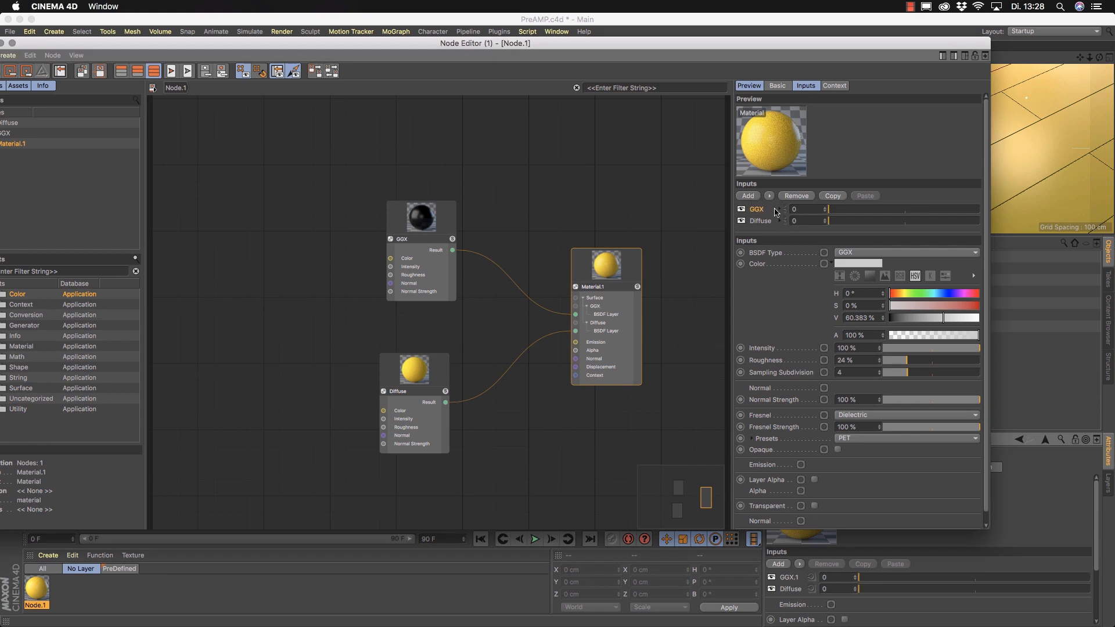
pyautogui.click(761, 222)
pyautogui.click(761, 210)
pyautogui.click(778, 210)
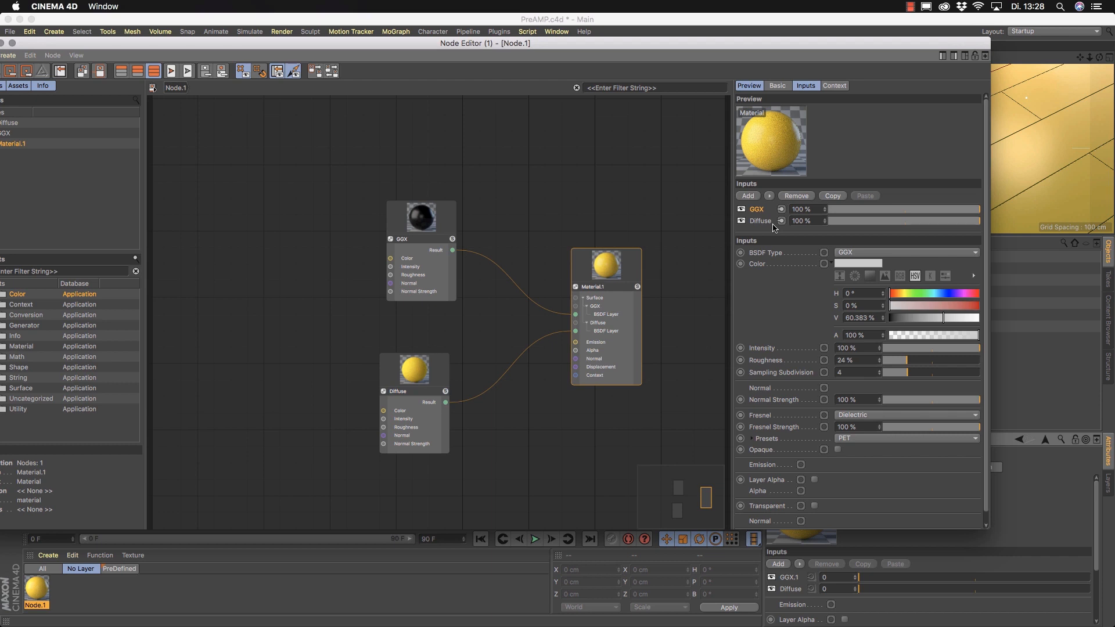
# - Create a new node material named Floor and assign it to the Cube in place of the yellow material
pyautogui.moveTo(694, 44); pyautogui.dragTo(788, 178)
pyautogui.click(86, 176)
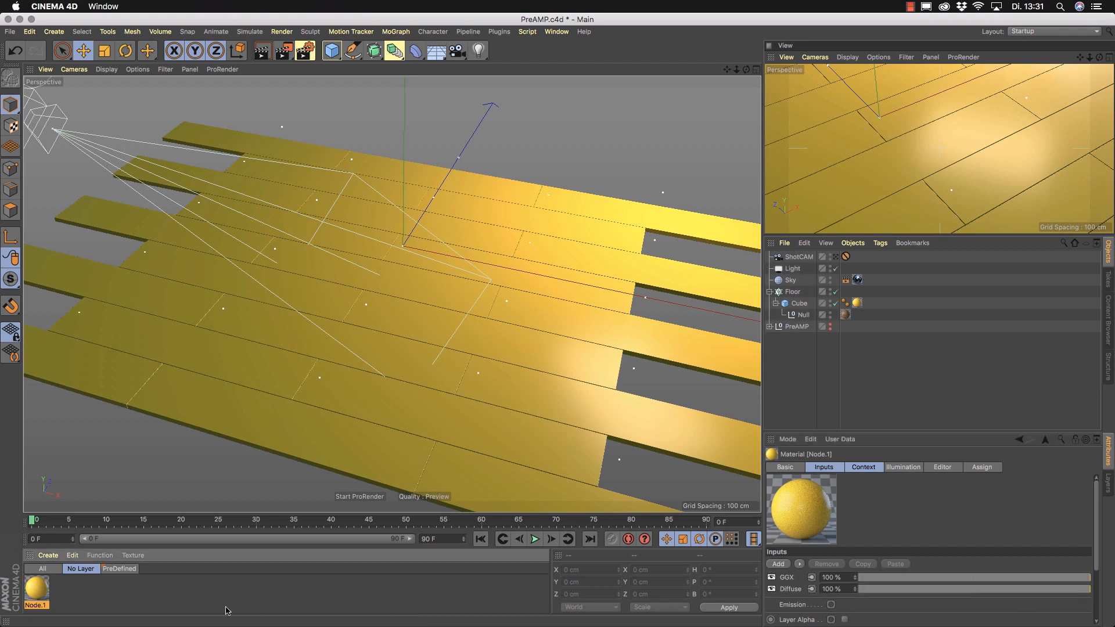
pyautogui.click(51, 557)
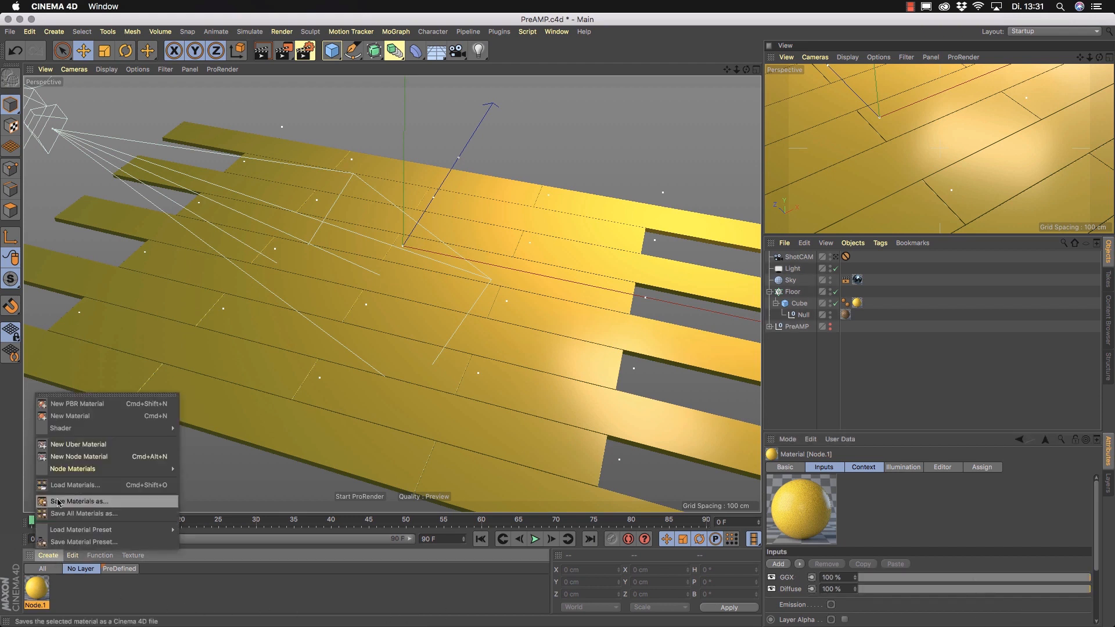
pyautogui.click(69, 458)
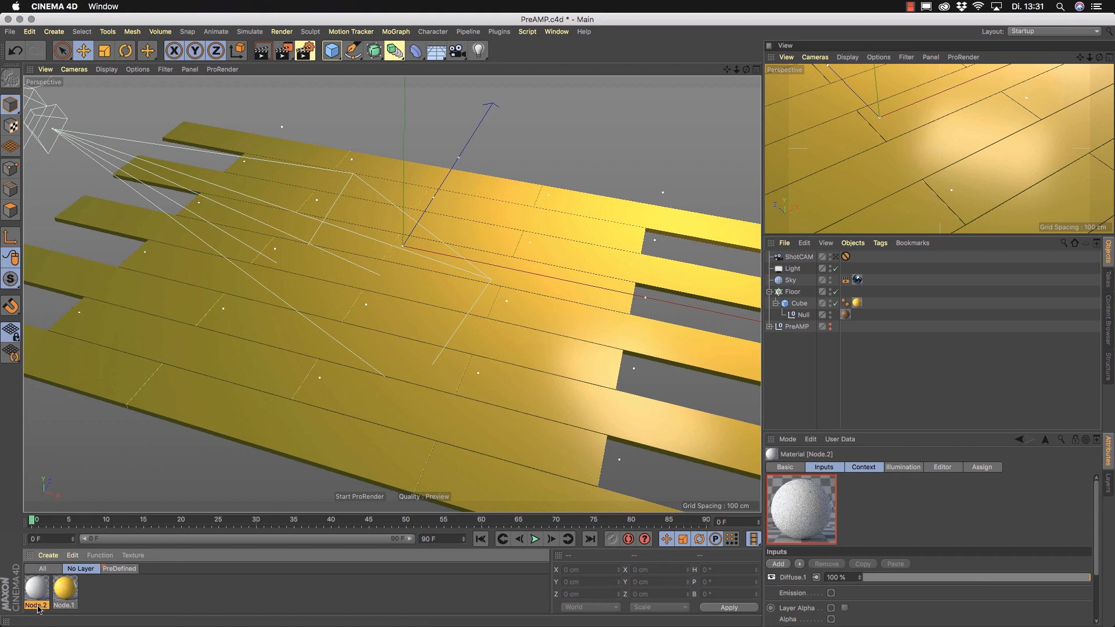
pyautogui.write('Floor')
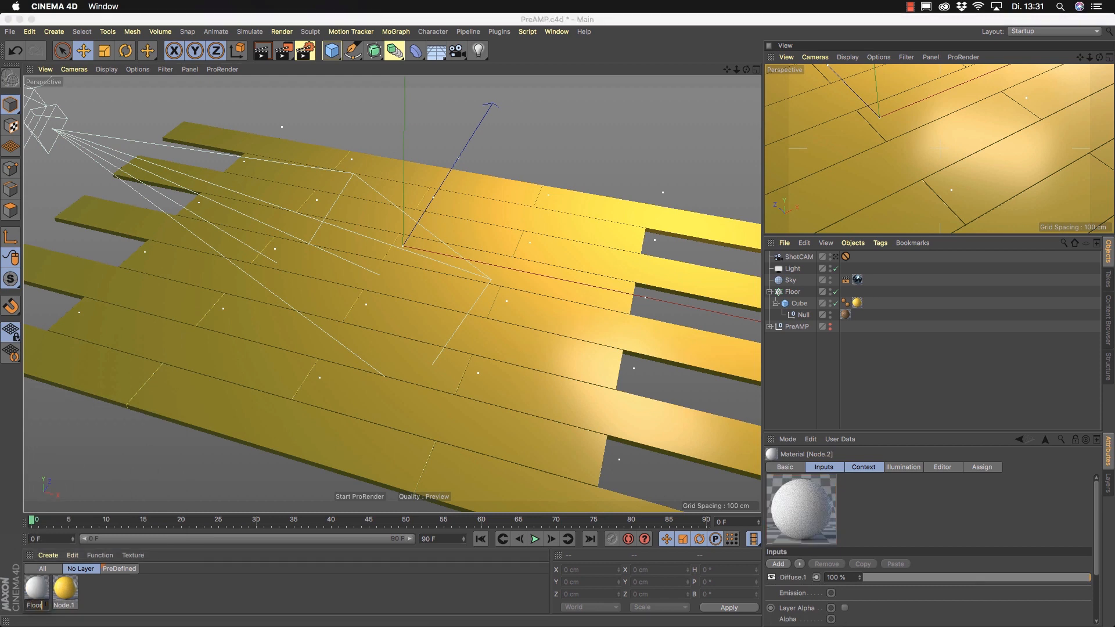
pyautogui.press('Return')
pyautogui.moveTo(38, 587); pyautogui.dragTo(858, 305)
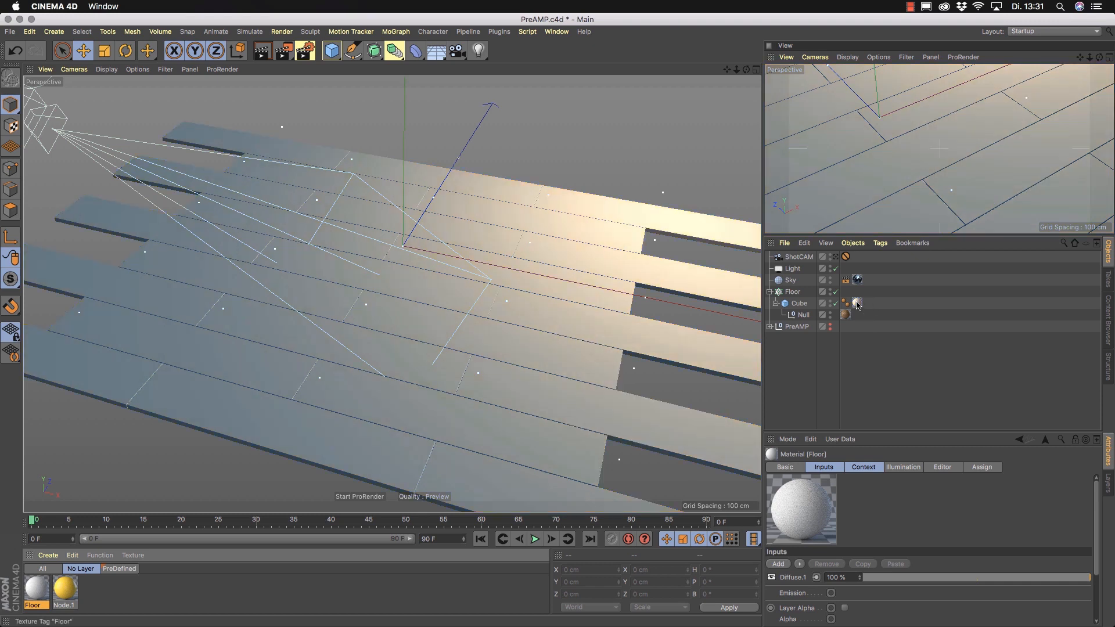
# - Open the Floor material in the Node Editor and dock the editor window below the timeline
pyautogui.doubleClick(33, 595)
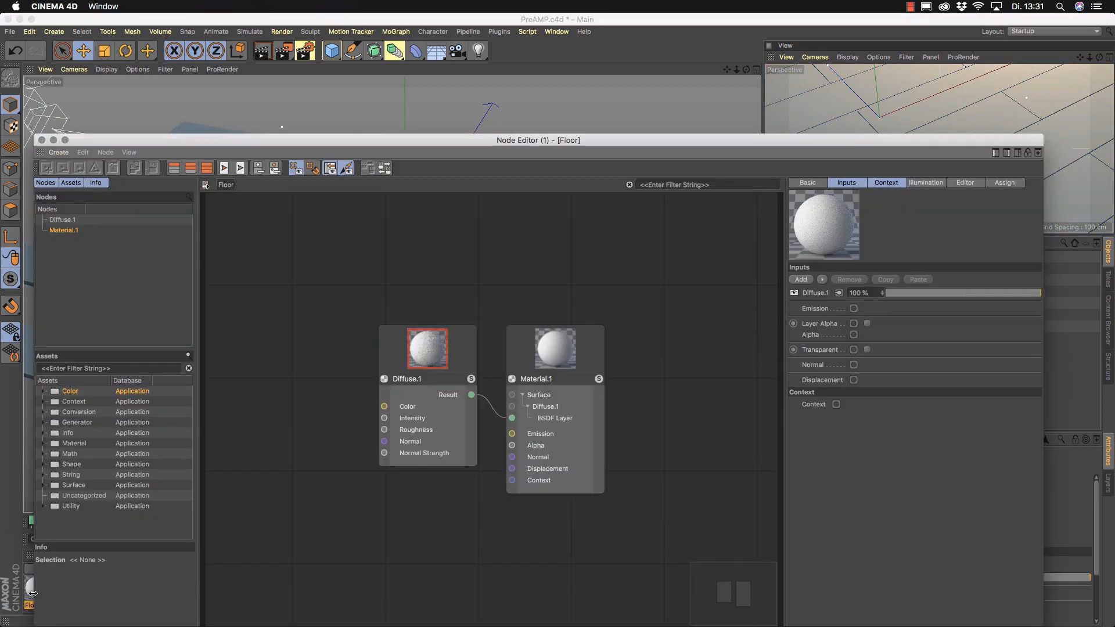
pyautogui.moveTo(630, 144); pyautogui.dragTo(631, 50)
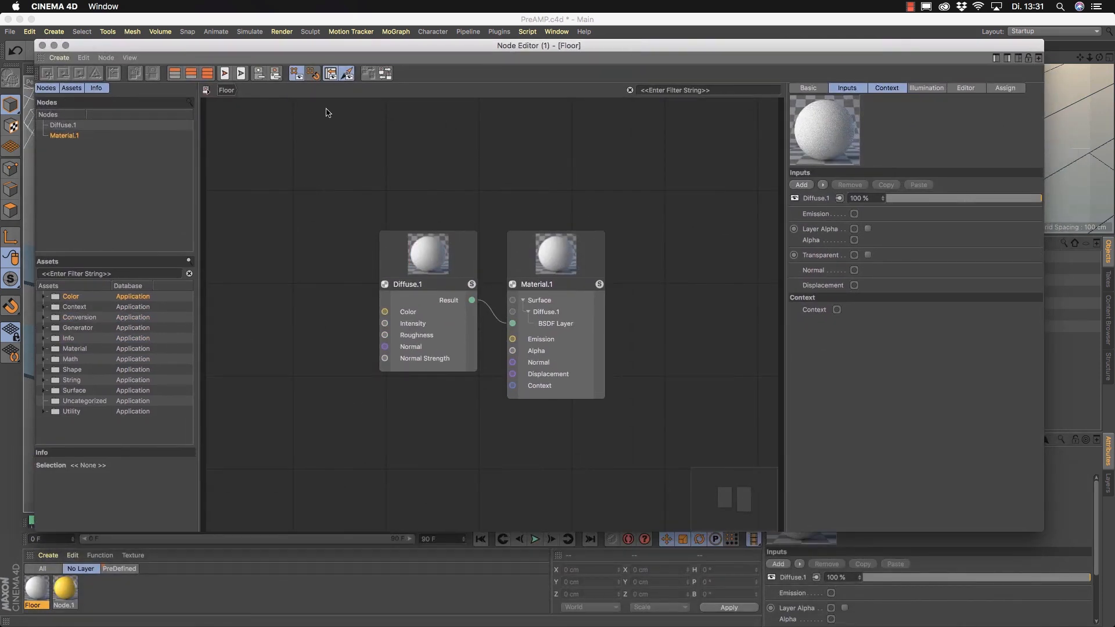
pyautogui.moveTo(38, 62); pyautogui.dragTo(44, 543)
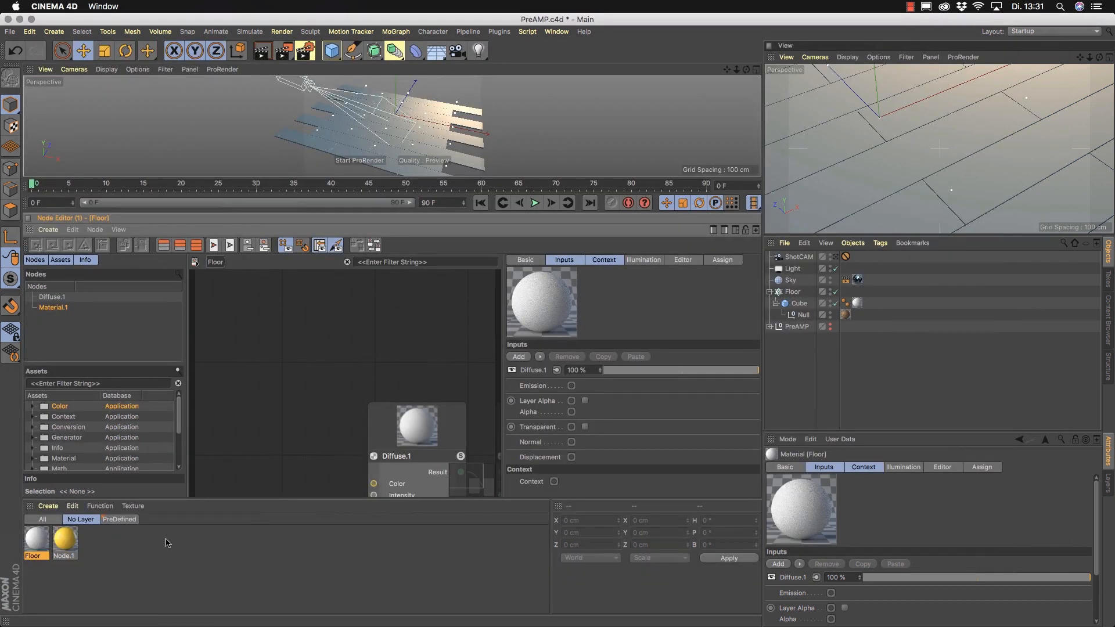
# - Dock the Material Manager as a tab alongside the Attribute Manager and fold the coordinates manager away beneath it
pyautogui.moveTo(29, 506); pyautogui.dragTo(1109, 456)
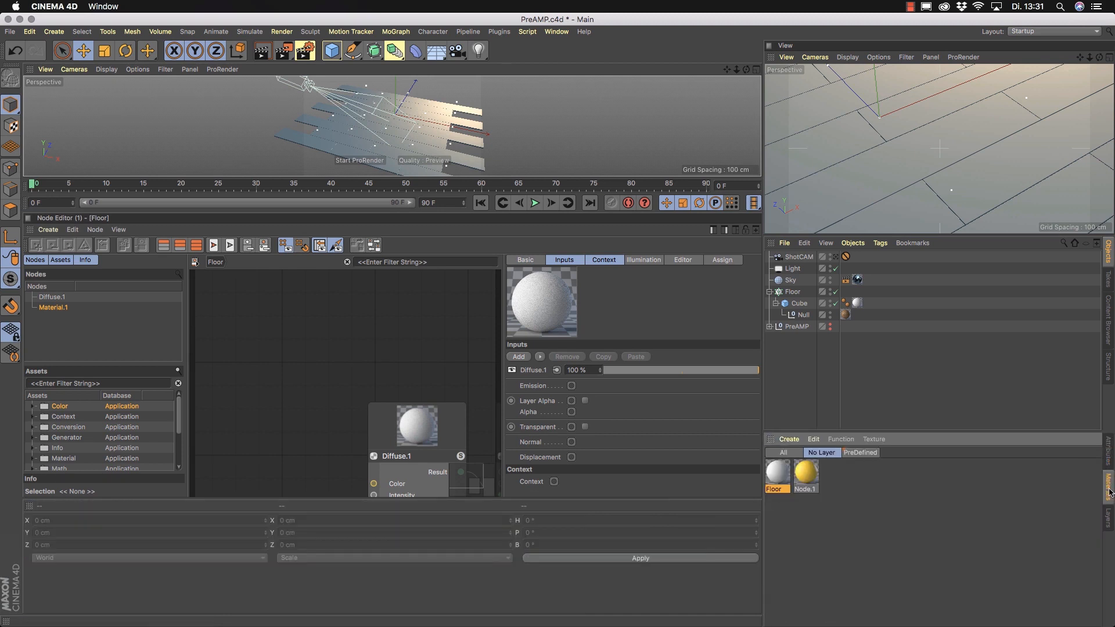
pyautogui.click(1111, 456)
pyautogui.click(1109, 488)
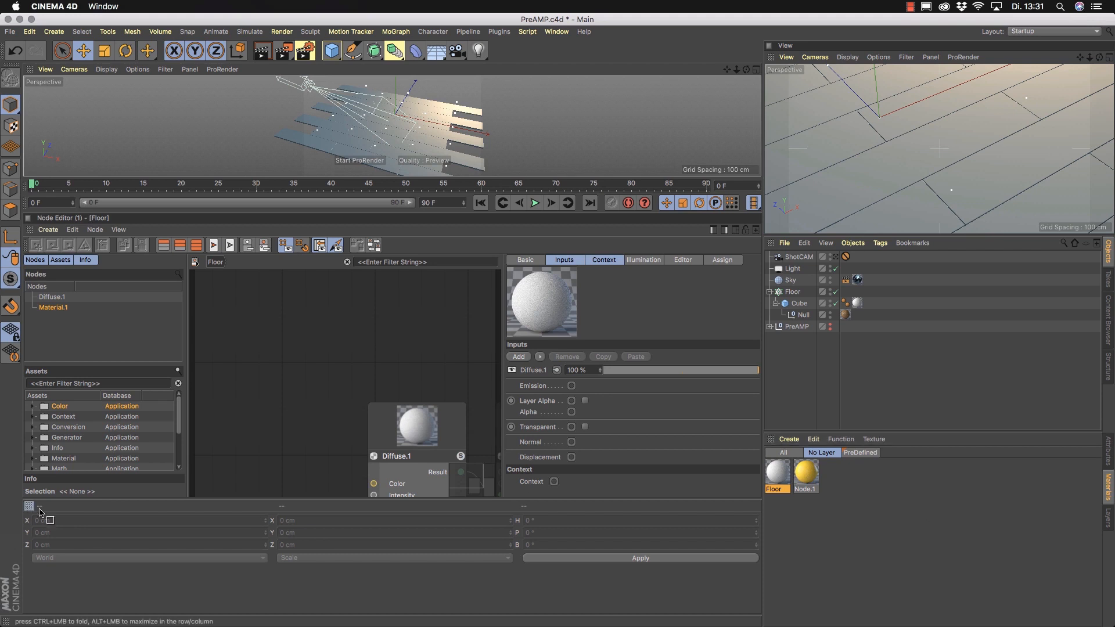
pyautogui.moveTo(922, 582); pyautogui.dragTo(920, 582)
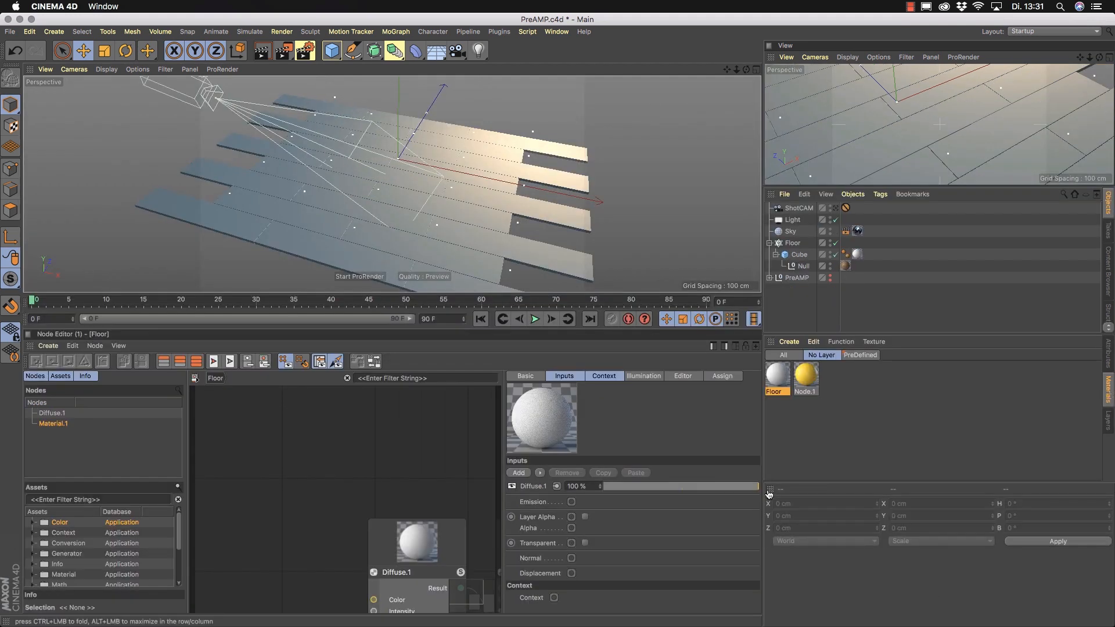
pyautogui.keyDown('ctrl'); pyautogui.click(768, 494); pyautogui.keyUp('ctrl')
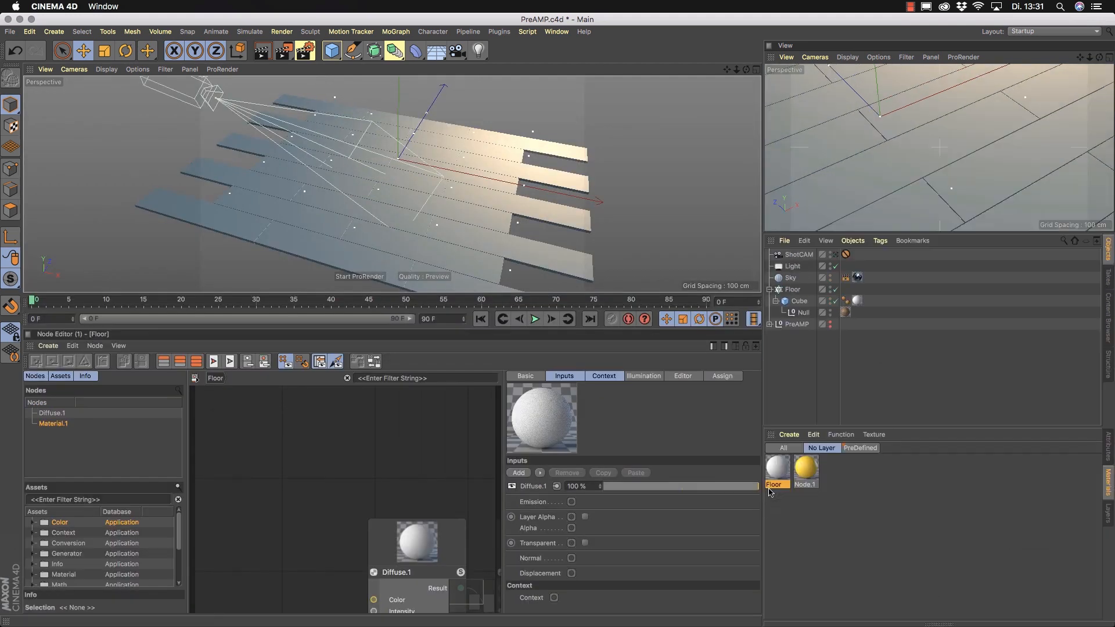
# - Show the Attribute Manager, make it taller, and widen the Node Editor and viewport area
pyautogui.click(1108, 444)
pyautogui.moveTo(961, 428); pyautogui.dragTo(954, 358)
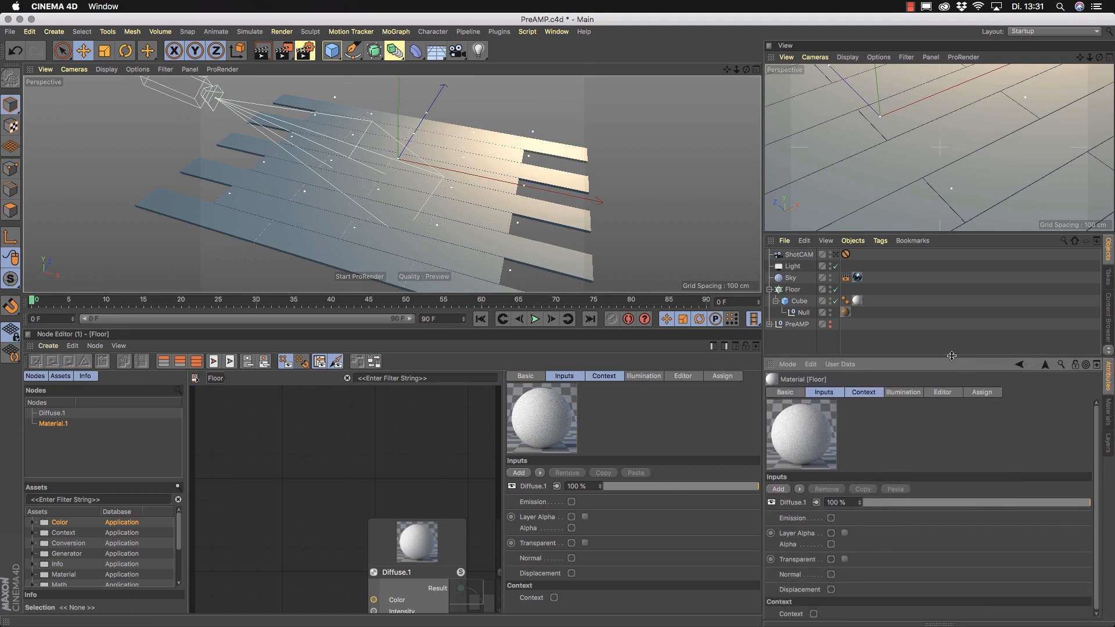
pyautogui.moveTo(763, 338); pyautogui.dragTo(894, 338)
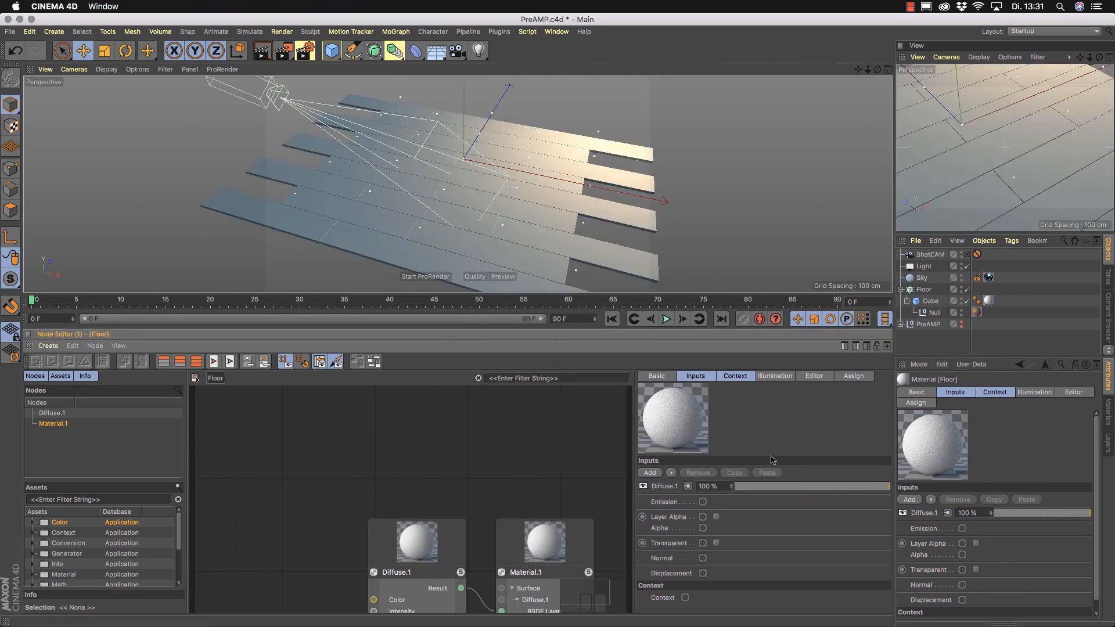
# - Move the Material.1 node farther away from the Diffuse.1 node in the Floor graph
pyautogui.click(845, 346)
pyautogui.click(845, 374)
pyautogui.scroll(-5, 516, 485)
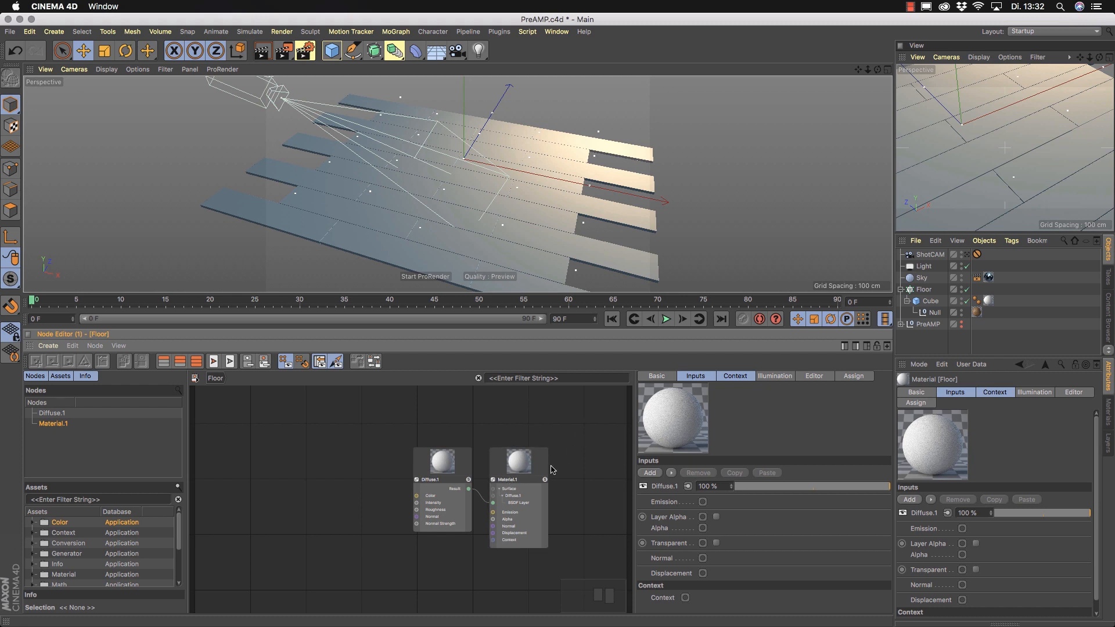
pyautogui.moveTo(523, 464); pyautogui.dragTo(559, 445)
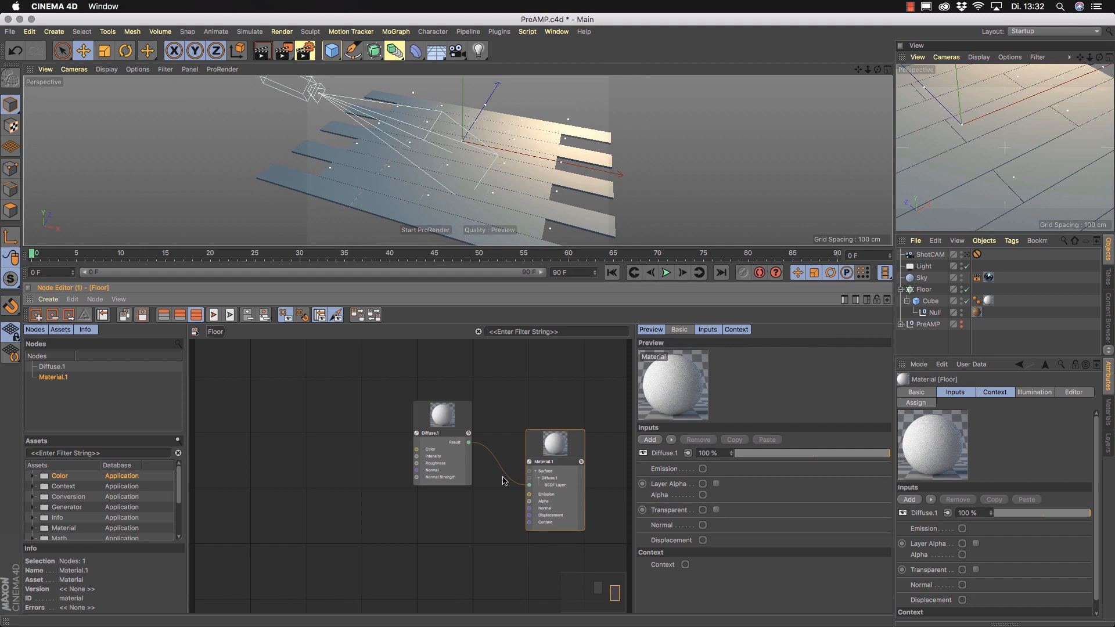
# - Load tex_398.jpg as the Diffuse.1 node's color texture without copying the image to the project location
pyautogui.click(449, 467)
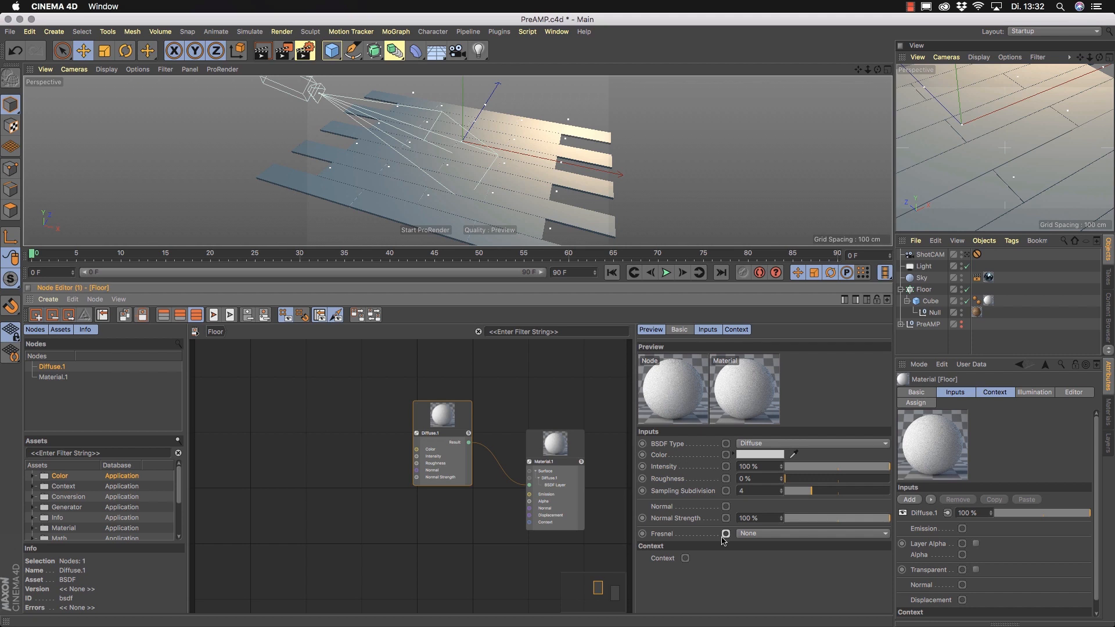
pyautogui.click(727, 456)
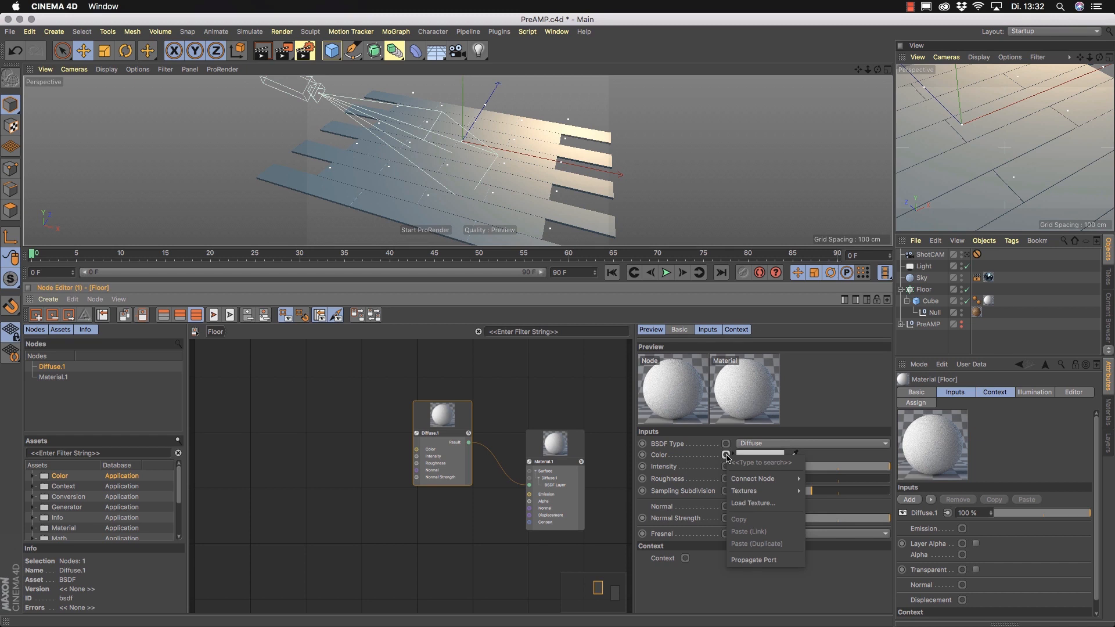
pyautogui.moveTo(740, 481)
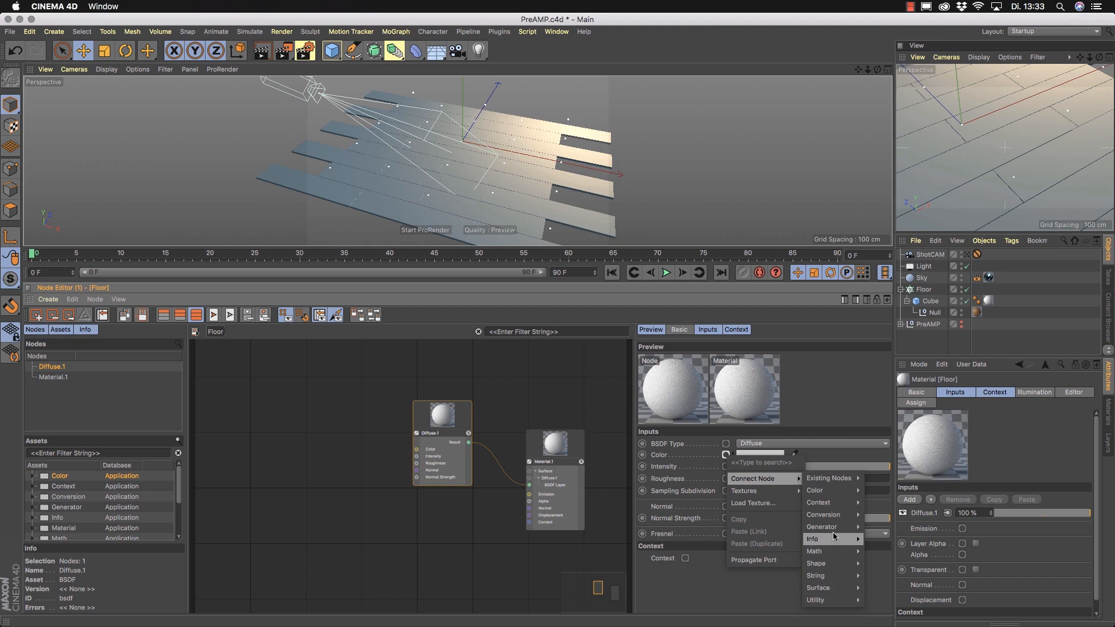
pyautogui.moveTo(838, 555)
pyautogui.moveTo(835, 478)
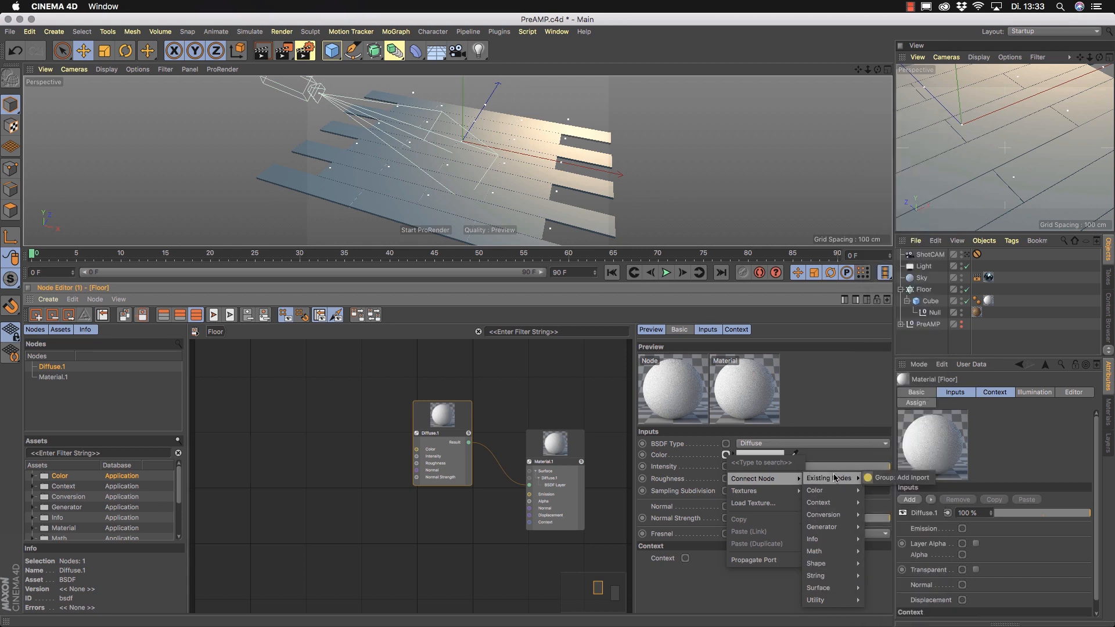
pyautogui.moveTo(755, 492)
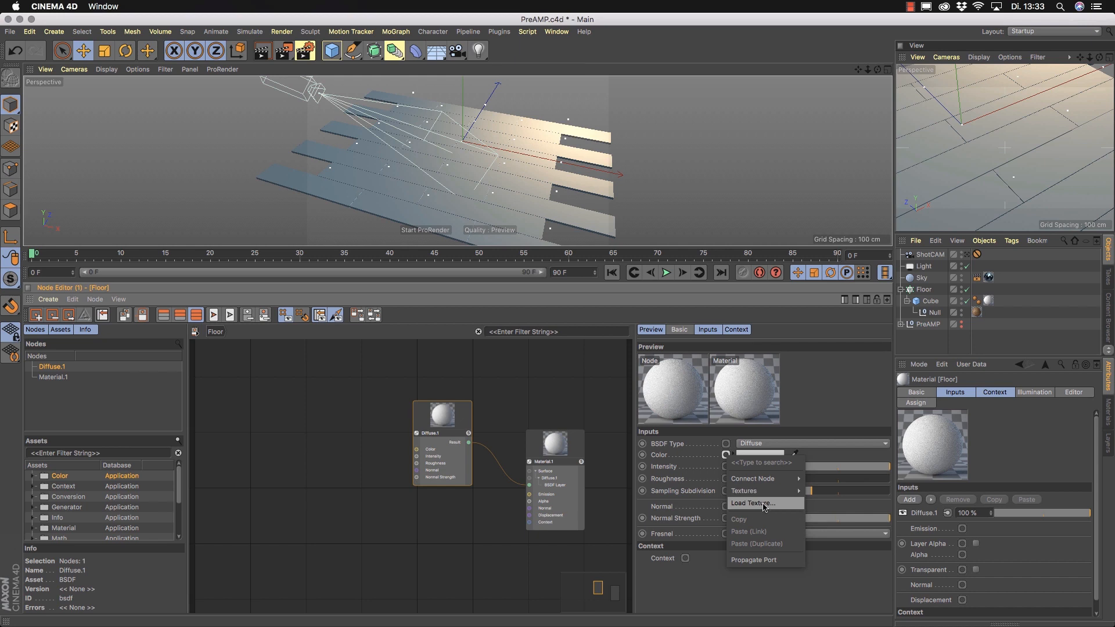
pyautogui.click(768, 505)
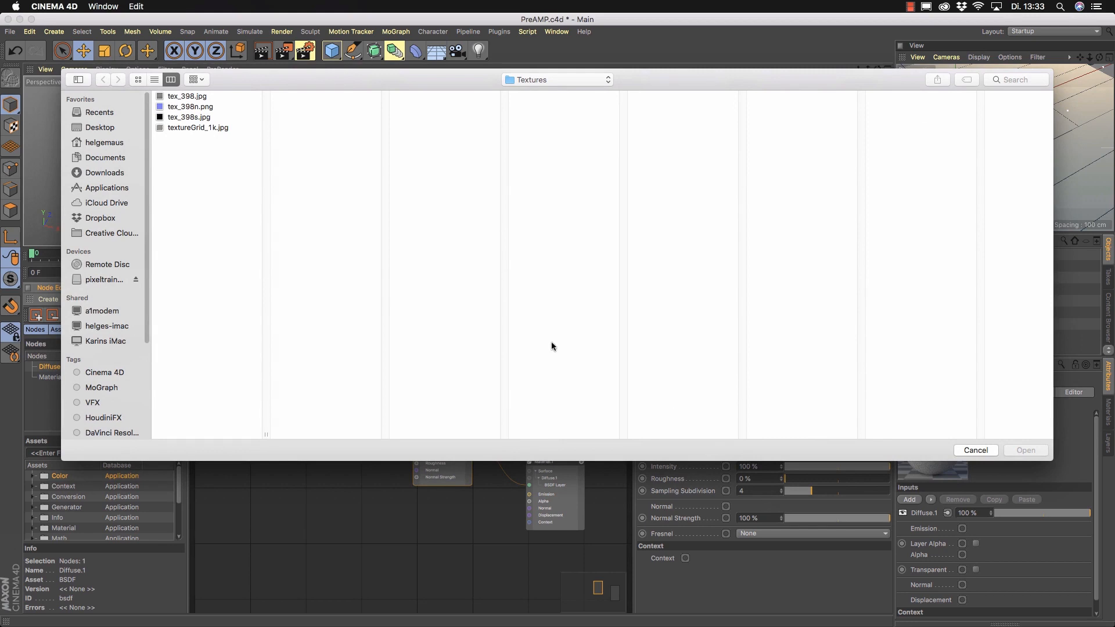
pyautogui.click(173, 97)
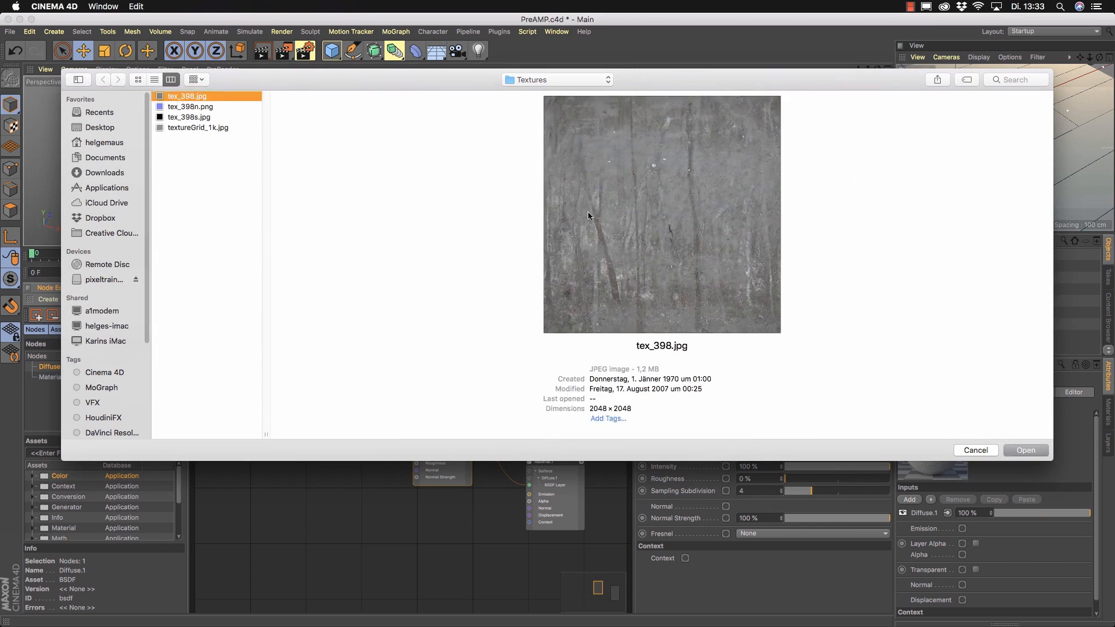
pyautogui.click(1026, 450)
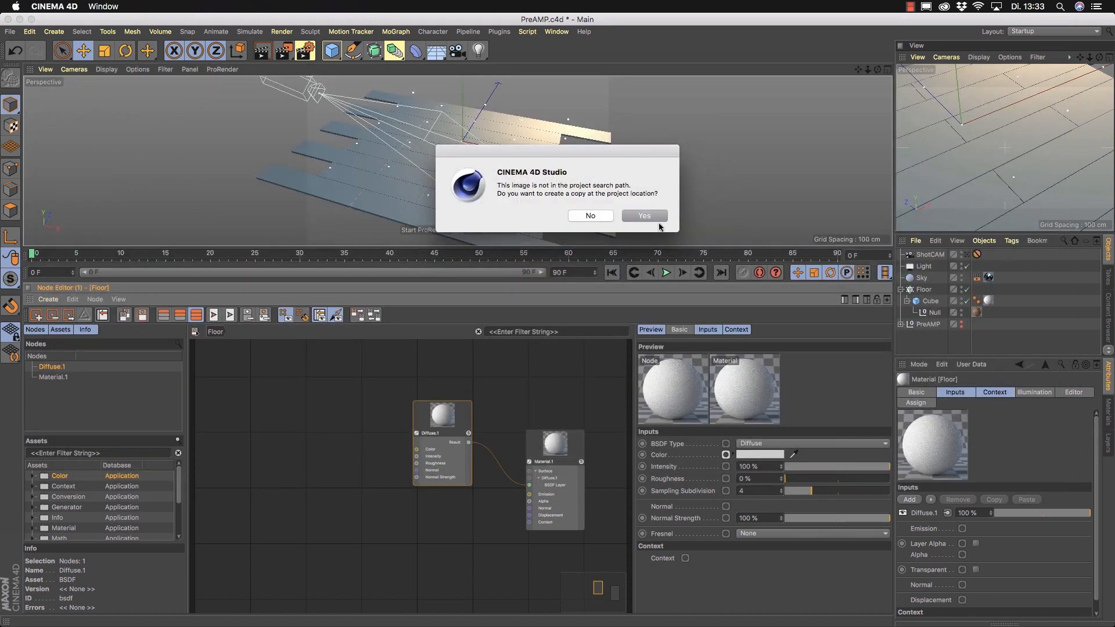
pyautogui.click(605, 219)
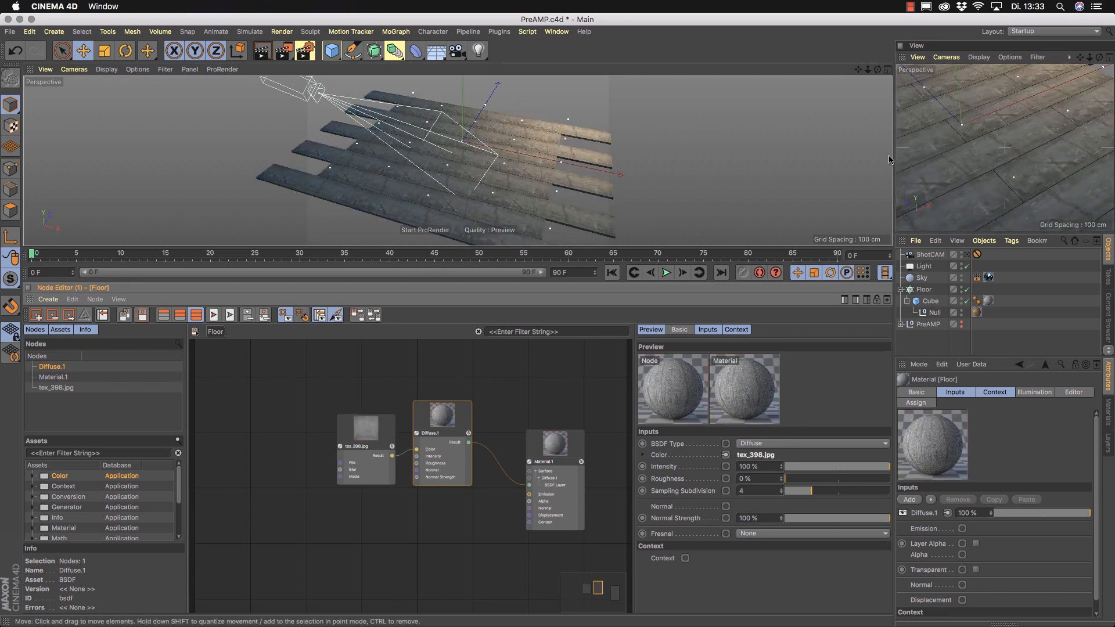
# - Widen the column holding the Object and Attribute Managers and space the texture, Diffuse.1 and Material.1 nodes apart
pyautogui.moveTo(894, 155); pyautogui.dragTo(846, 157)
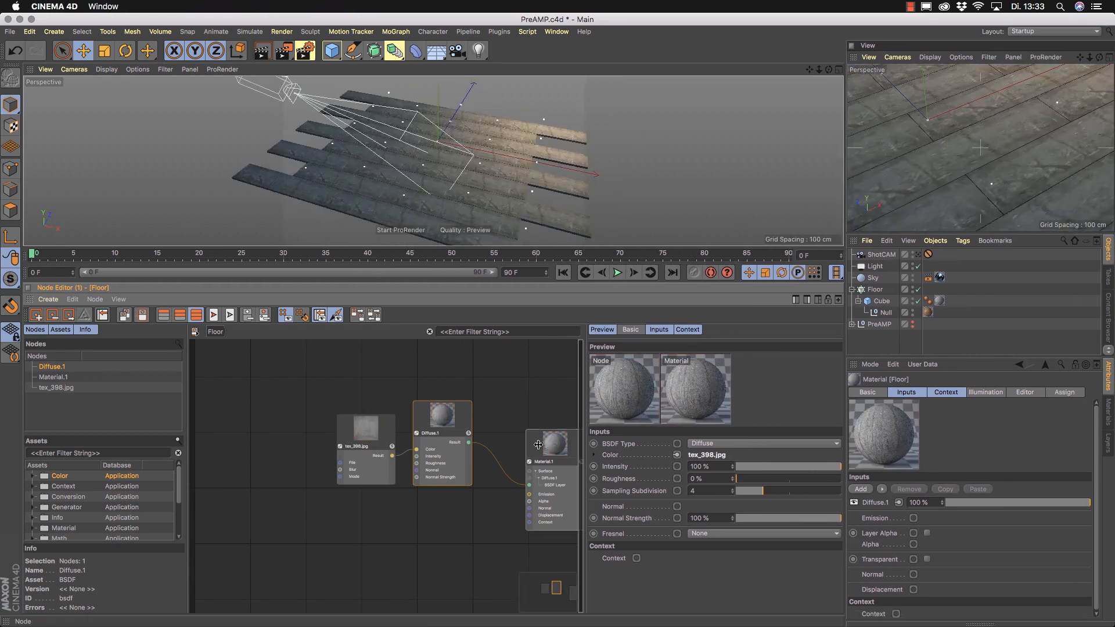
pyautogui.moveTo(369, 438); pyautogui.dragTo(299, 419)
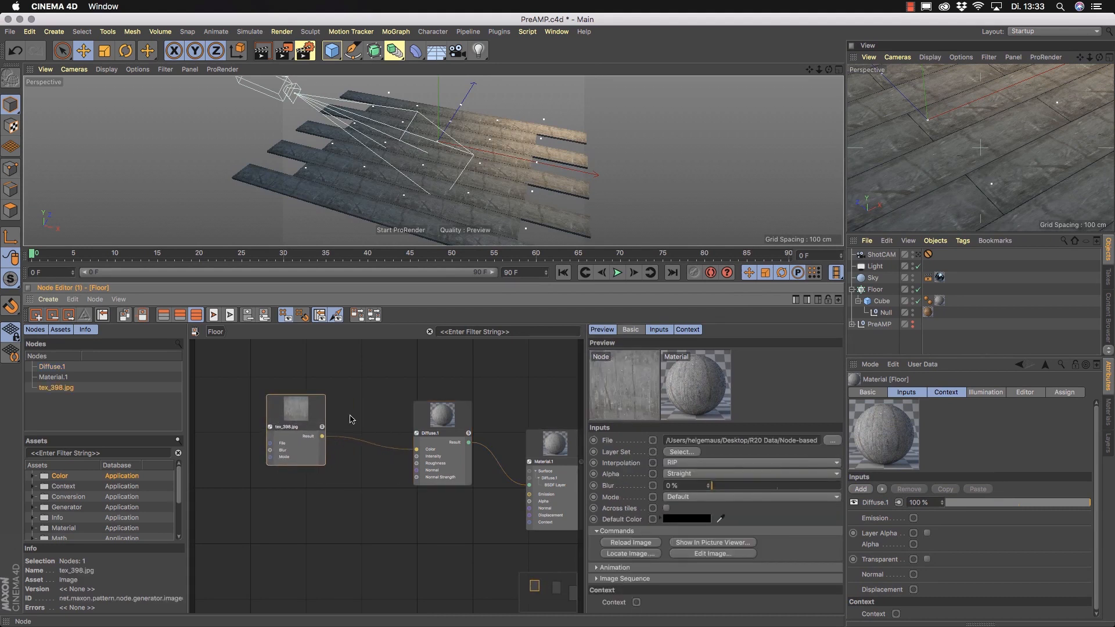
pyautogui.click(433, 430)
pyautogui.moveTo(433, 431); pyautogui.dragTo(400, 440)
pyautogui.moveTo(549, 450); pyautogui.dragTo(502, 446)
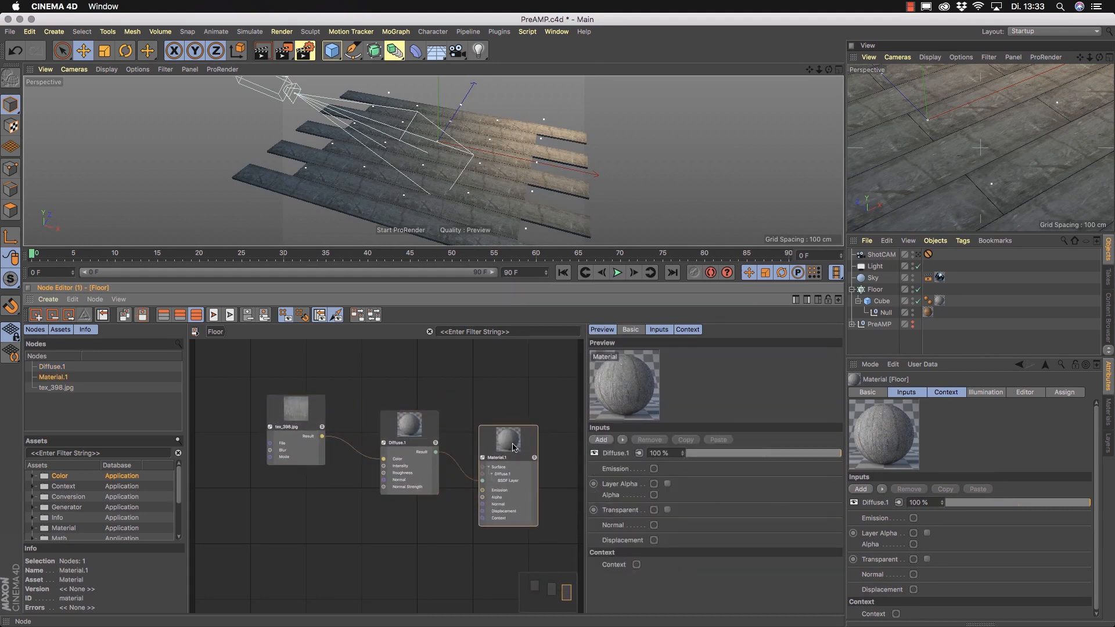
# - Rename the Diffuse.1 node as Diffuse
pyautogui.click(277, 414)
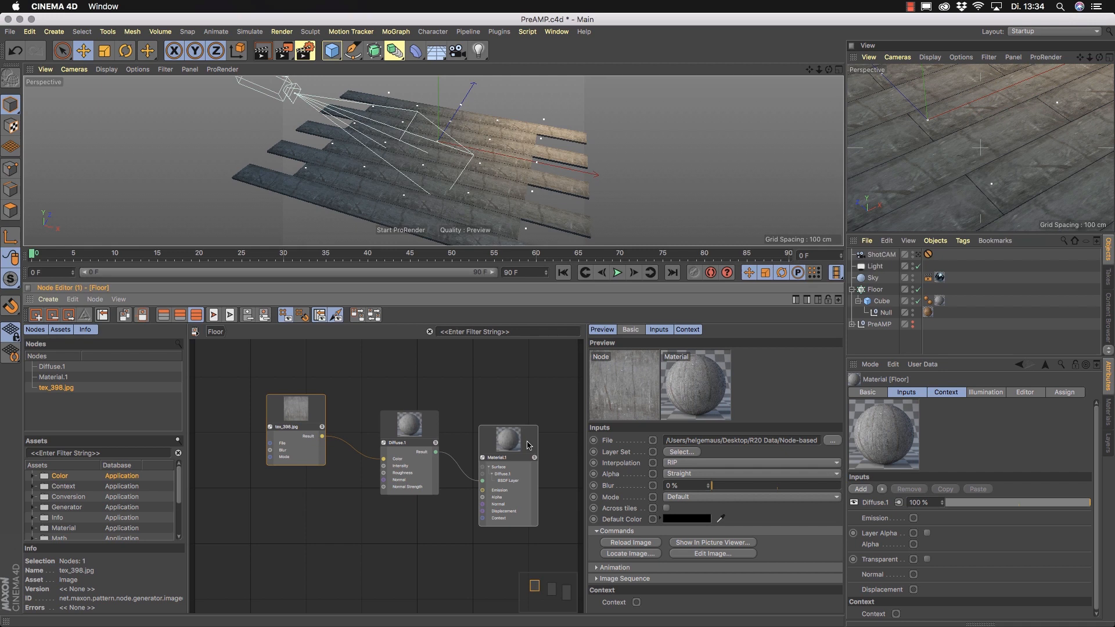
pyautogui.click(413, 447)
pyautogui.doubleClick(413, 444)
pyautogui.doubleClick(413, 444)
pyautogui.scroll(1, 395, 443)
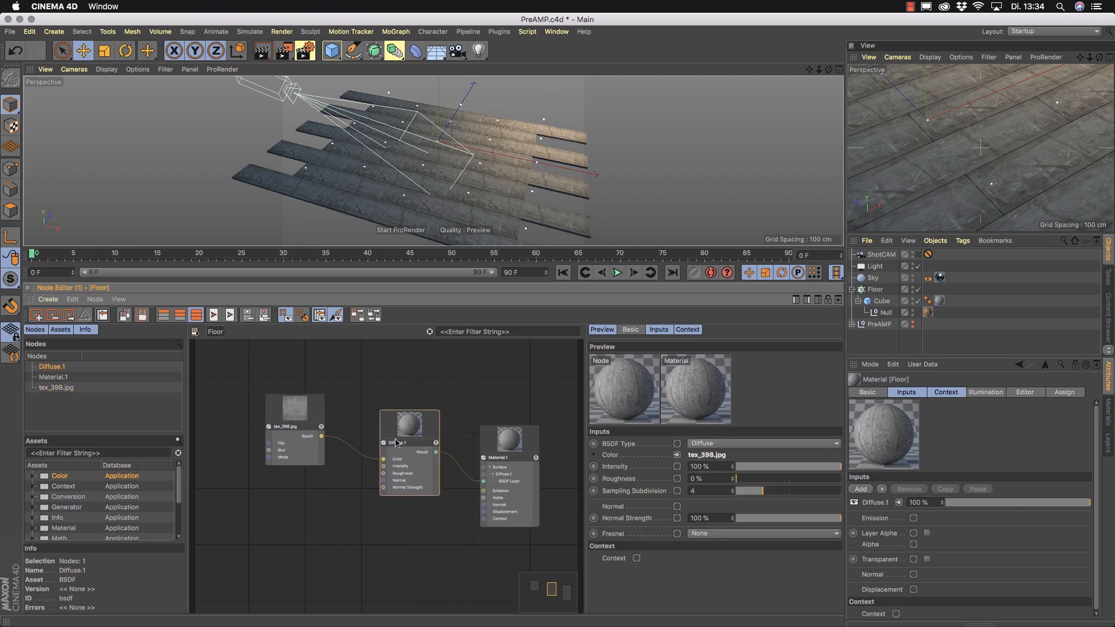
pyautogui.scroll(2, 397, 443)
pyautogui.doubleClick(398, 442)
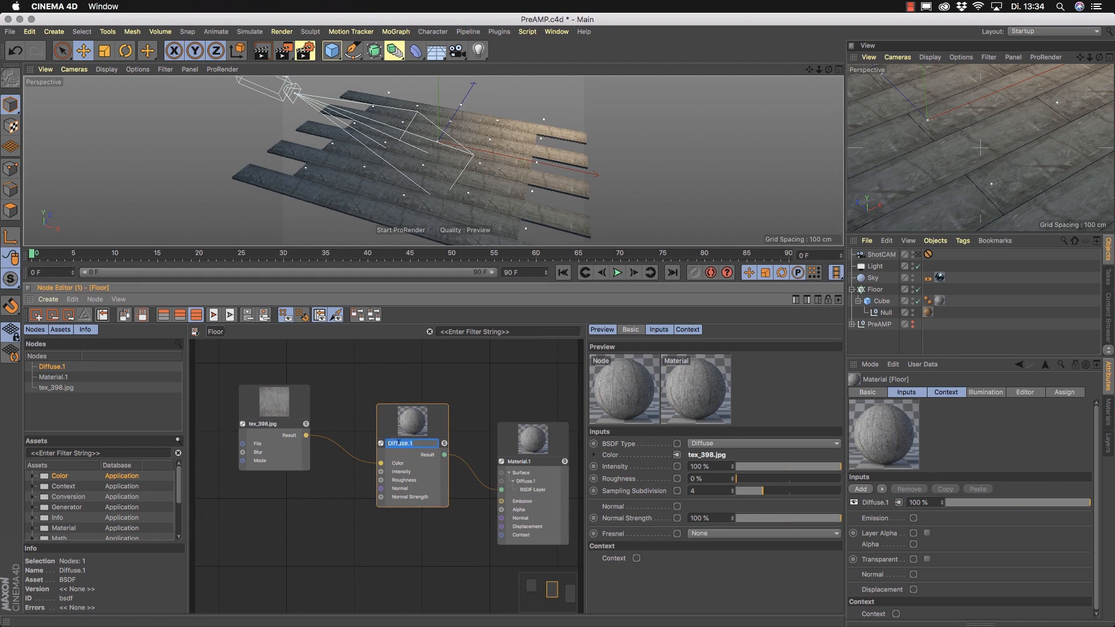
pyautogui.press('Return')
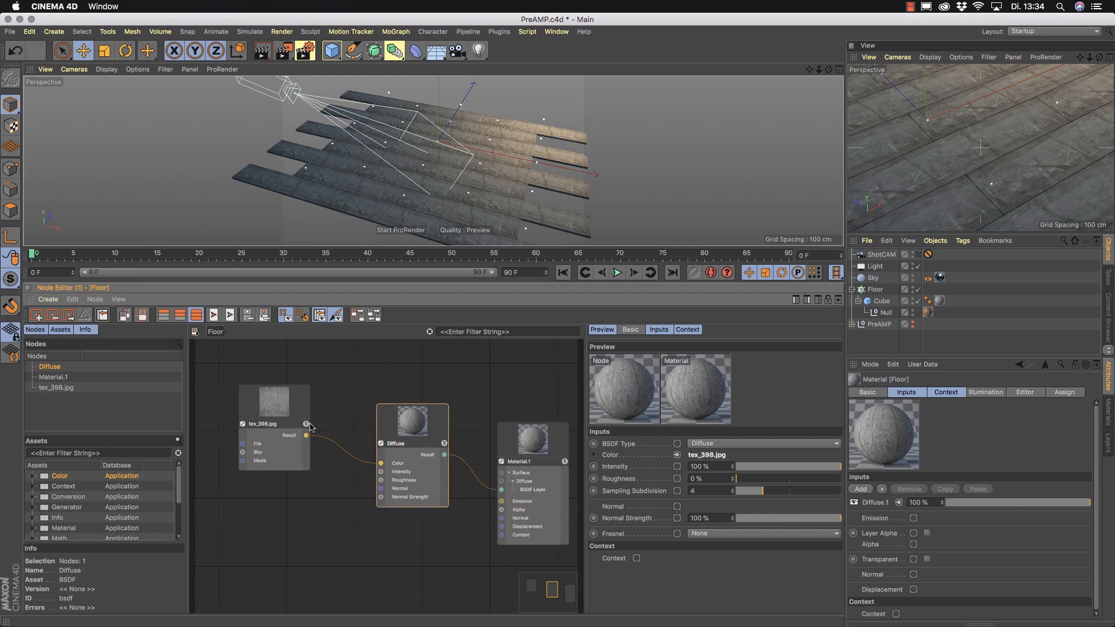
# - Rename the tex_398.jpg image node as Concrete
pyautogui.click(271, 418)
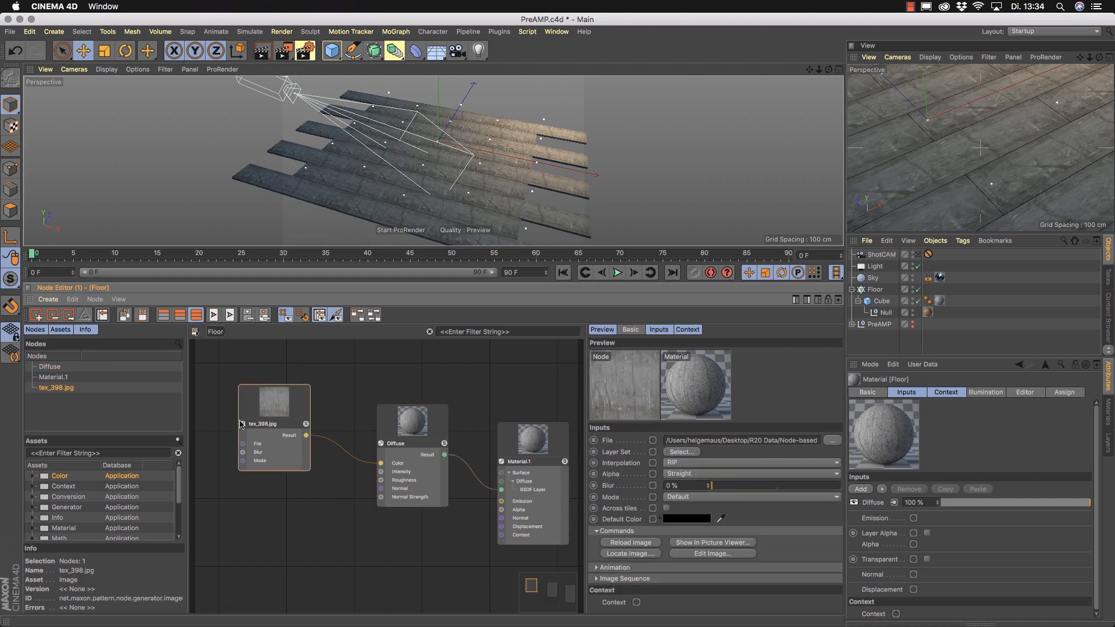
pyautogui.doubleClick(263, 426)
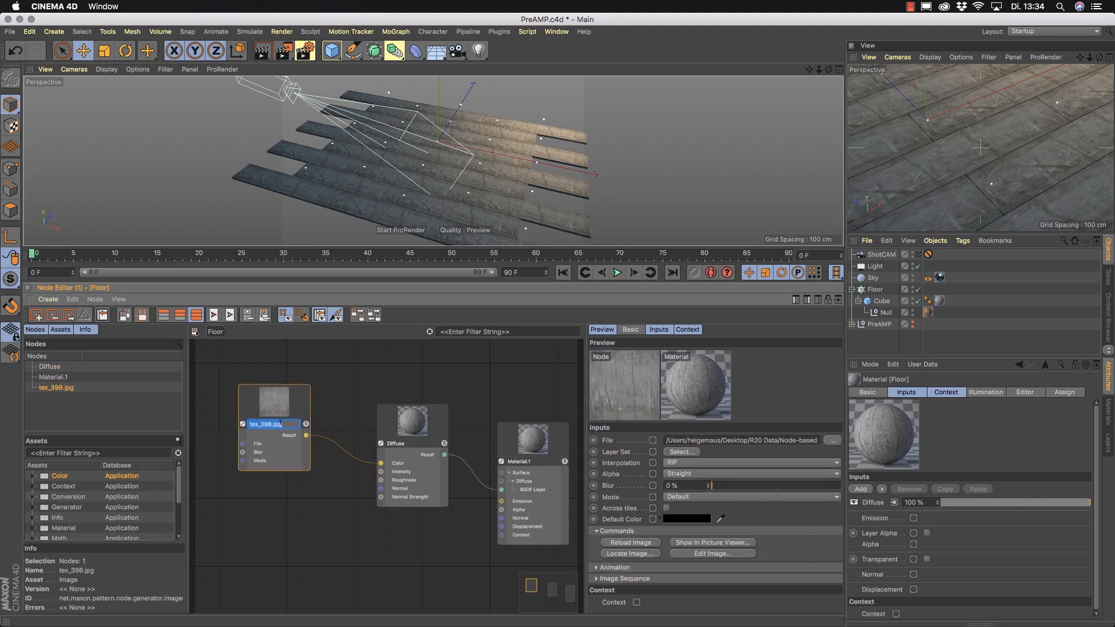
pyautogui.write('Concrete')
pyautogui.press('Return')
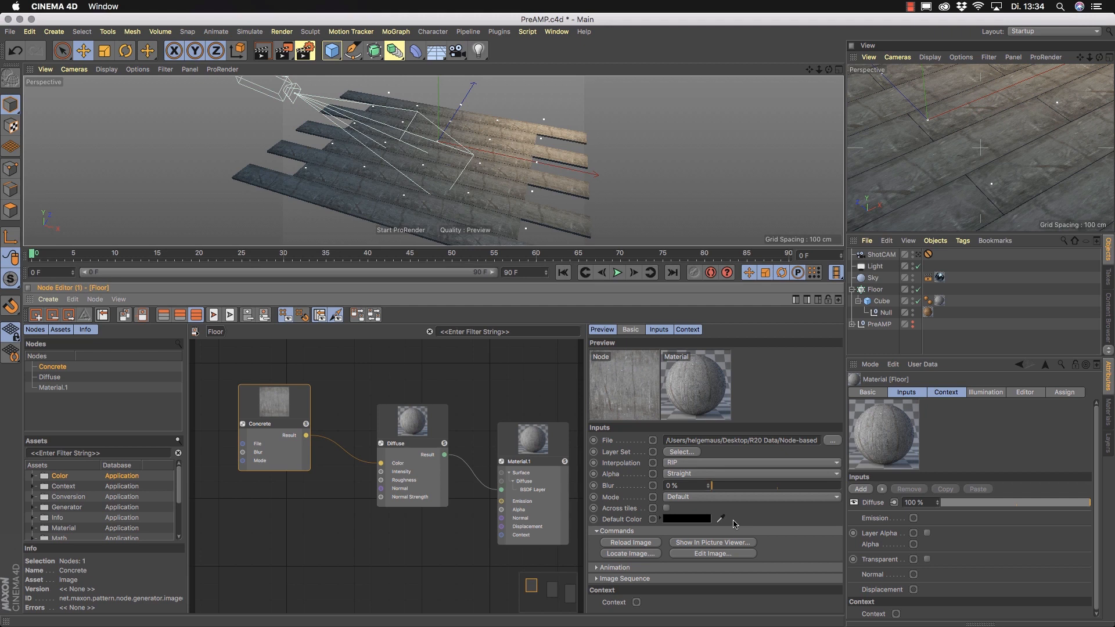
# - Add a second BSDF surface layer to the Material.1 node and name it GGX
pyautogui.click(553, 453)
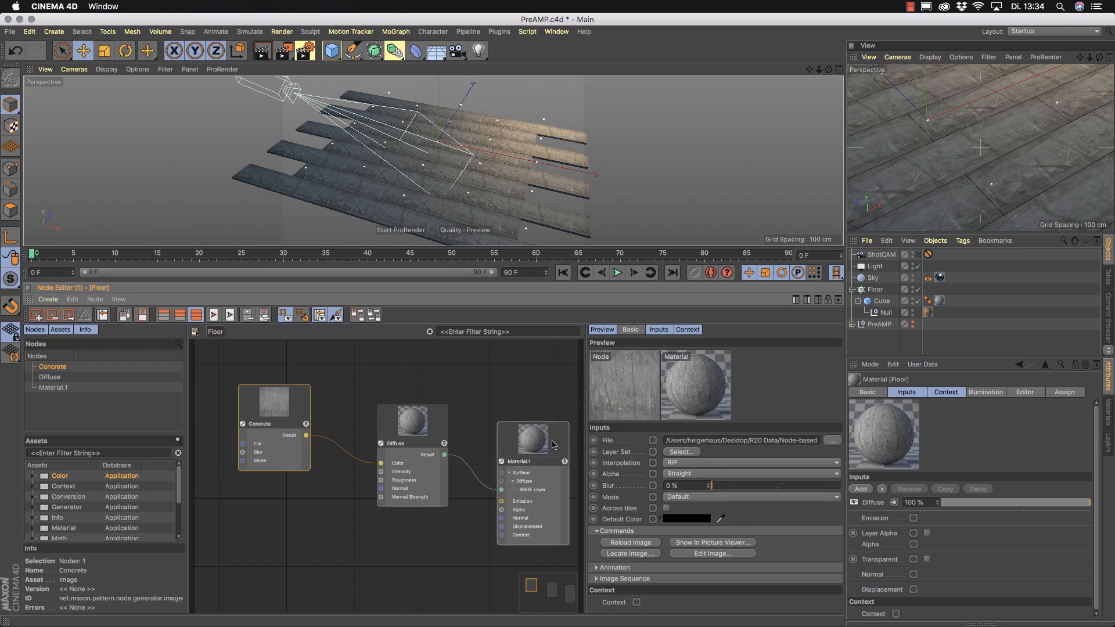
pyautogui.click(623, 440)
pyautogui.moveTo(638, 468)
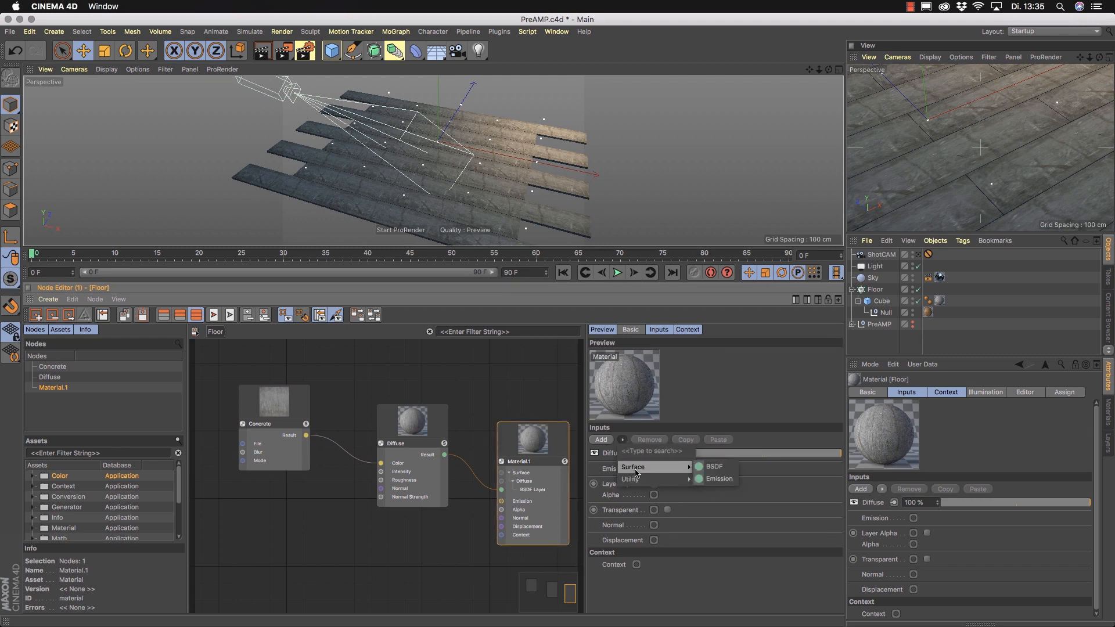
pyautogui.click(726, 468)
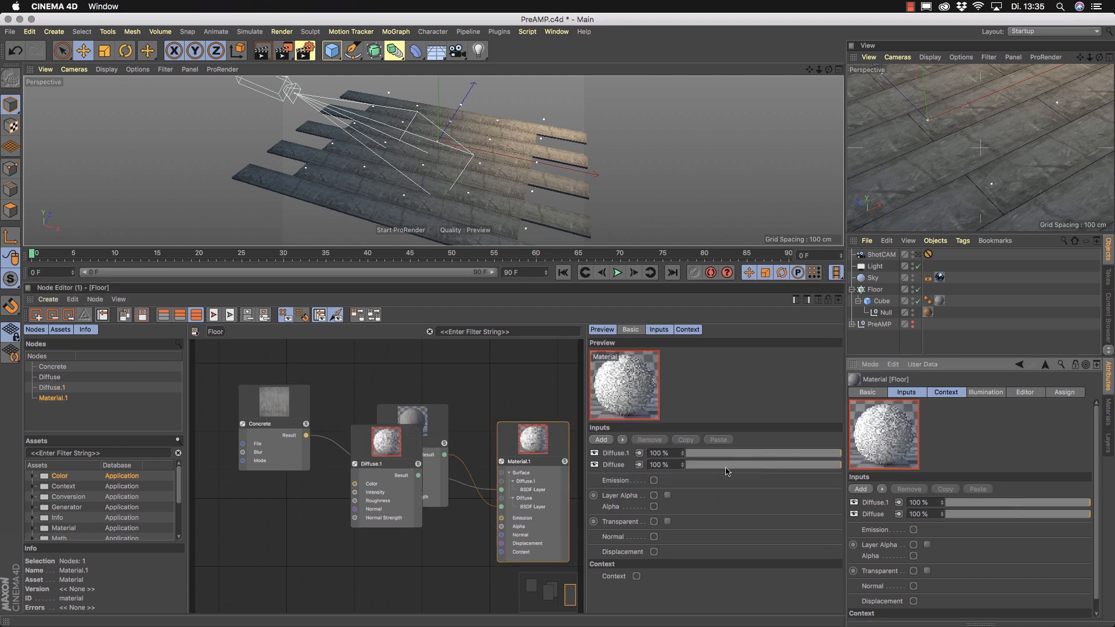
pyautogui.doubleClick(620, 454)
pyautogui.write('GGX')
pyautogui.press('Return')
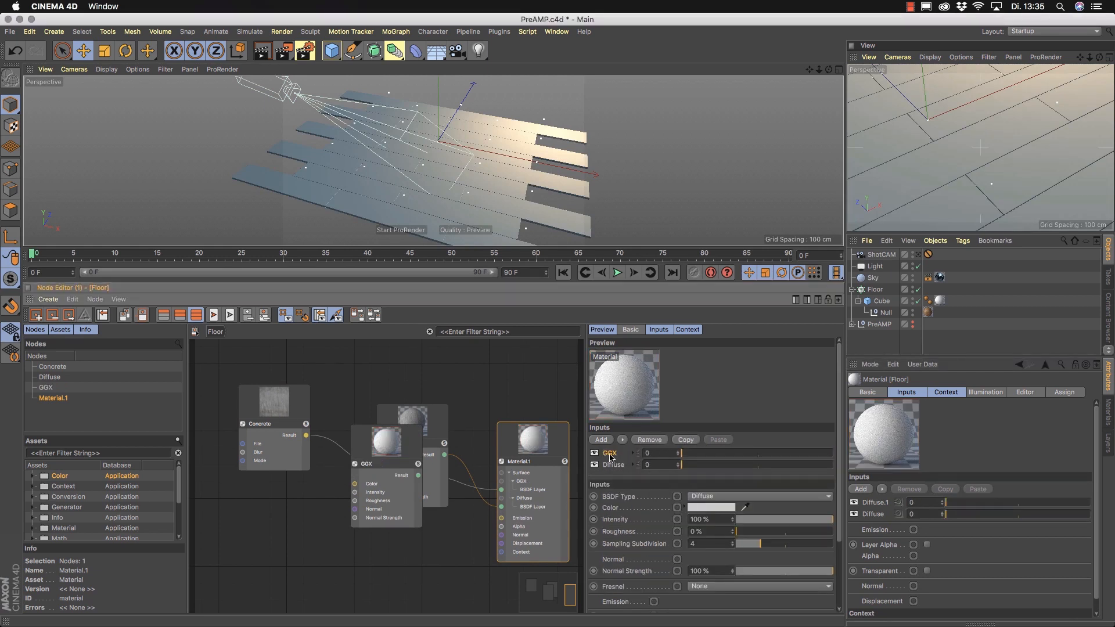
# - Set the new layer's BSDF type to GGX and its Fresnel to Dielectric with an IOR of 1.3
pyautogui.scroll(-3, 839, 462)
pyautogui.click(753, 446)
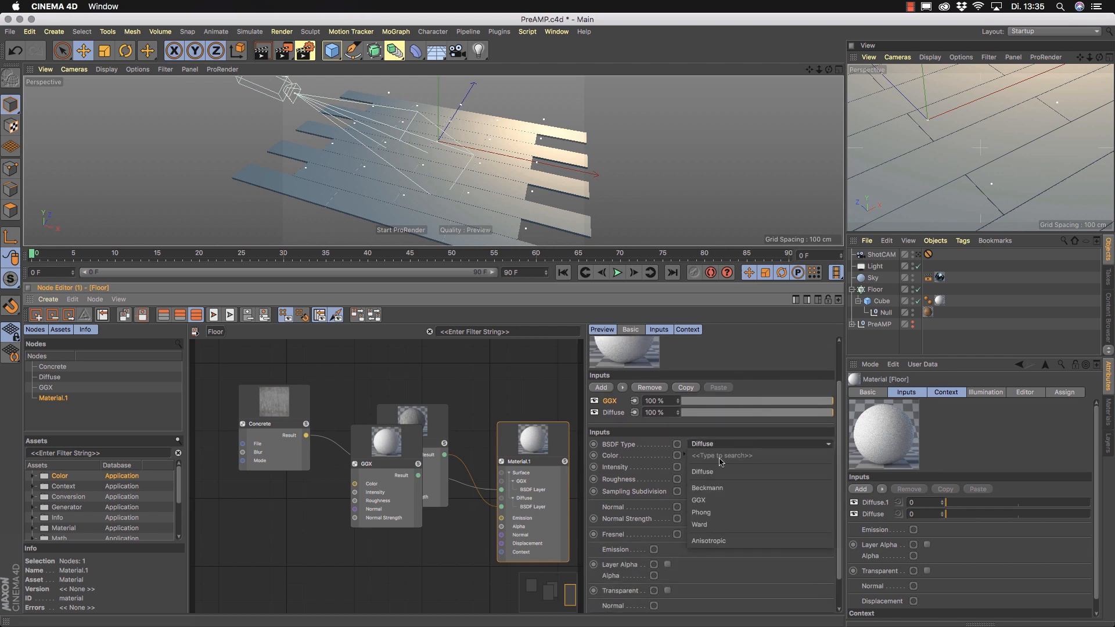
pyautogui.click(758, 500)
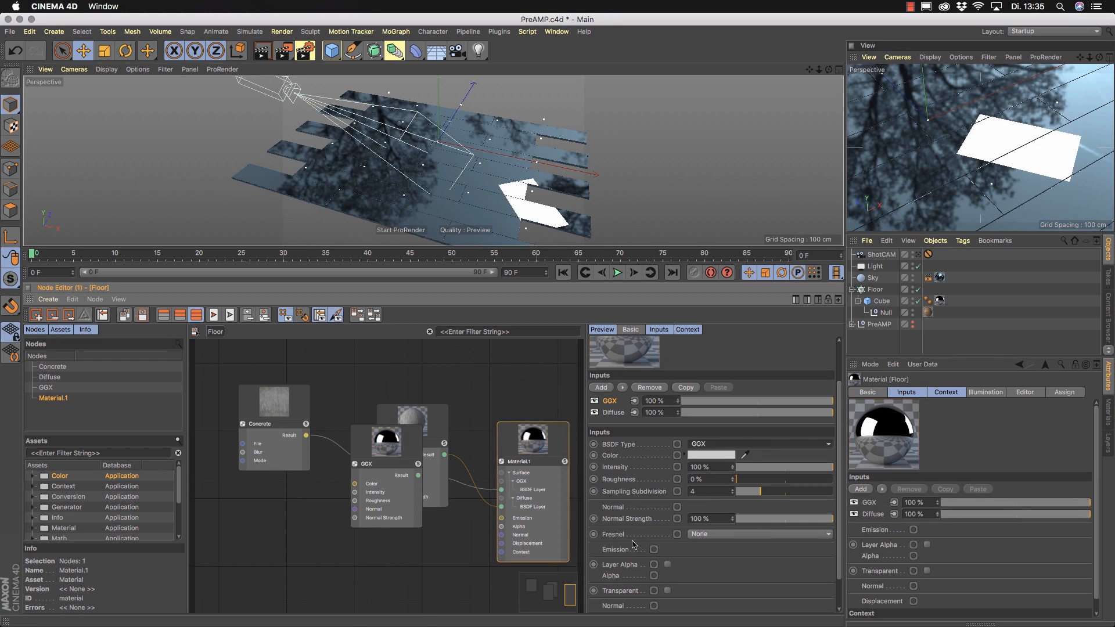
pyautogui.click(746, 536)
pyautogui.click(729, 585)
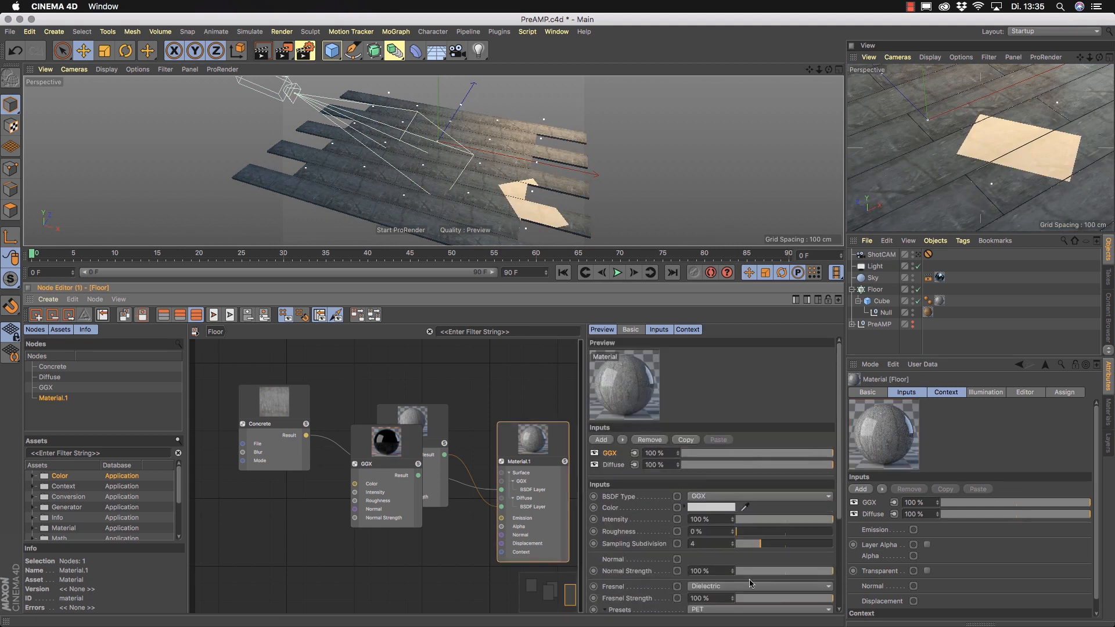
pyautogui.scroll(-5, 697, 546)
pyautogui.write('1.3')
pyautogui.press('Return')
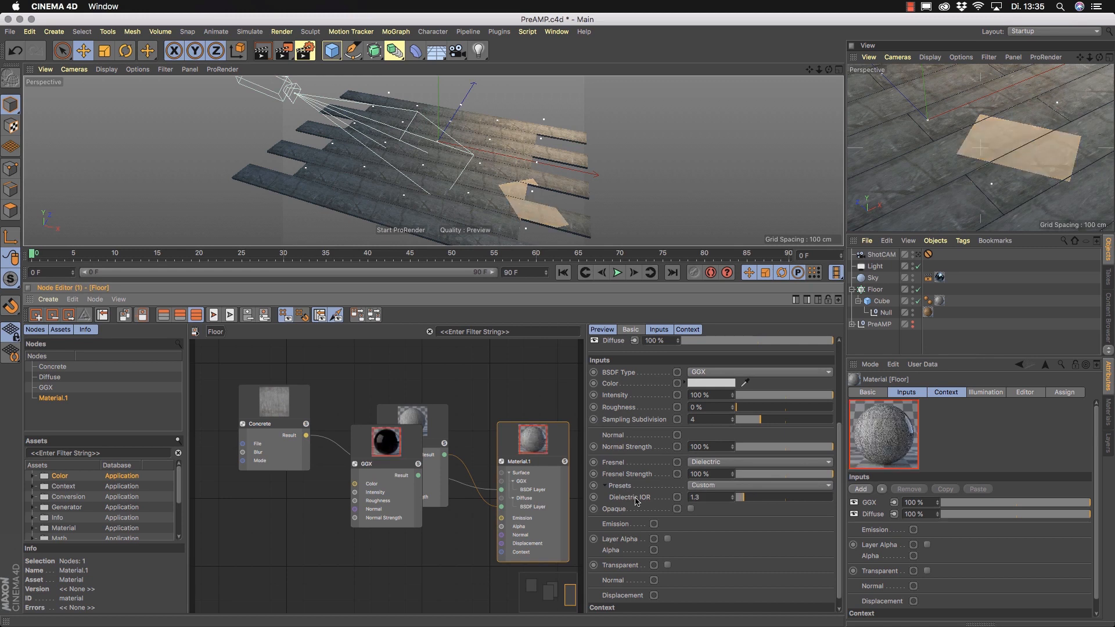
# - Examine the planks' reflections from a low angle and try the GGX layer's roughness, leaving it at 0 %
pyautogui.moveTo(422, 151)
pyautogui.keyDown('alt'); pyautogui.mouseDown()
pyautogui.moveTo(401, 164)
pyautogui.moveTo(414, 143)
pyautogui.mouseUp(); pyautogui.keyUp('alt')
pyautogui.keyDown('alt'); pyautogui.moveTo(415, 142); pyautogui.dragTo(466, 131, button='right'); pyautogui.keyUp('alt')
pyautogui.keyDown('alt'); pyautogui.moveTo(535, 190); pyautogui.dragTo(433, 162, button='middle'); pyautogui.keyUp('alt')
pyautogui.moveTo(541, 161)
pyautogui.keyDown('alt'); pyautogui.mouseDown(button='right')
pyautogui.moveTo(533, 149)
pyautogui.moveTo(556, 166)
pyautogui.mouseUp(button='right'); pyautogui.keyUp('alt')
pyautogui.keyDown('alt'); pyautogui.moveTo(556, 166); pyautogui.dragTo(500, 134); pyautogui.keyUp('alt')
pyautogui.moveTo(760, 409); pyautogui.dragTo(735, 410)
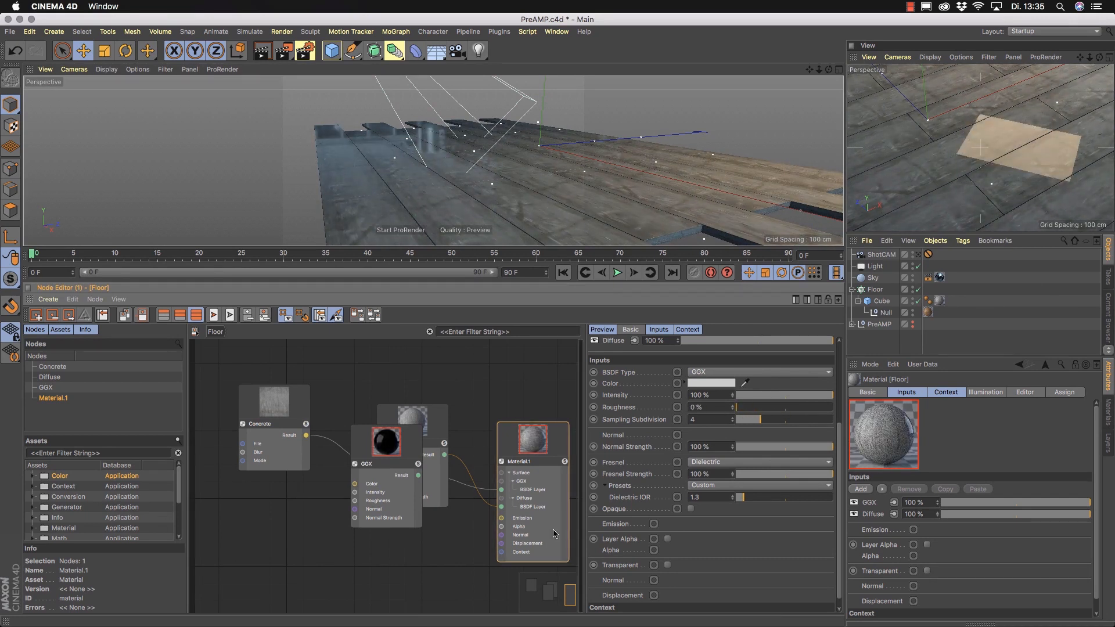
# - Move the GGX node below the Diffuse node and load tex_398s.jpg as its color texture without copying it to the project location
pyautogui.moveTo(386, 455); pyautogui.dragTo(317, 543)
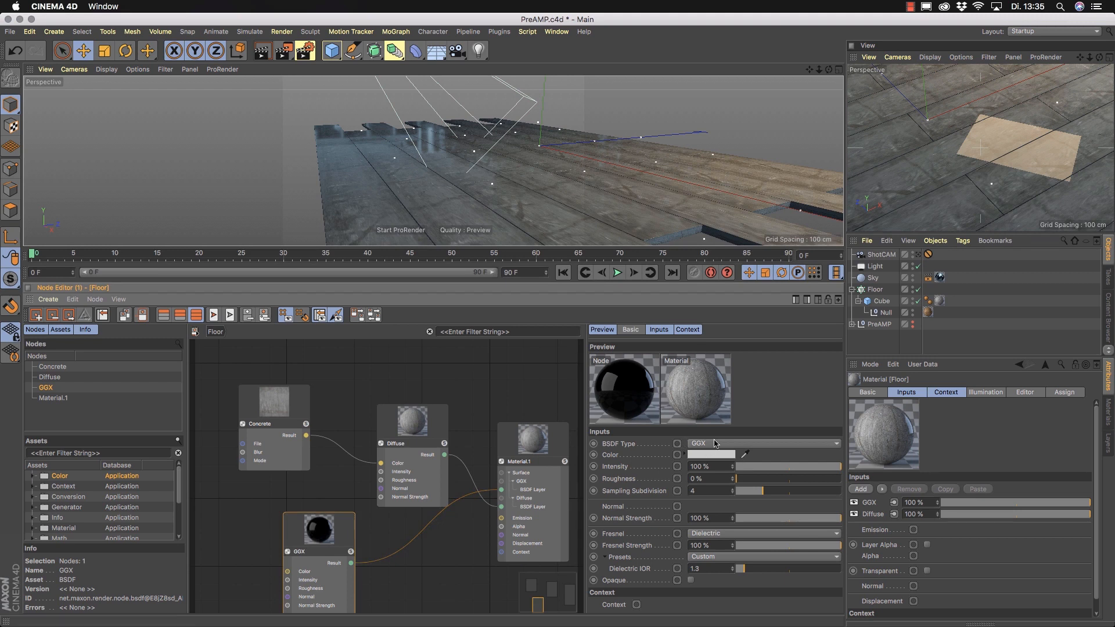
pyautogui.click(677, 455)
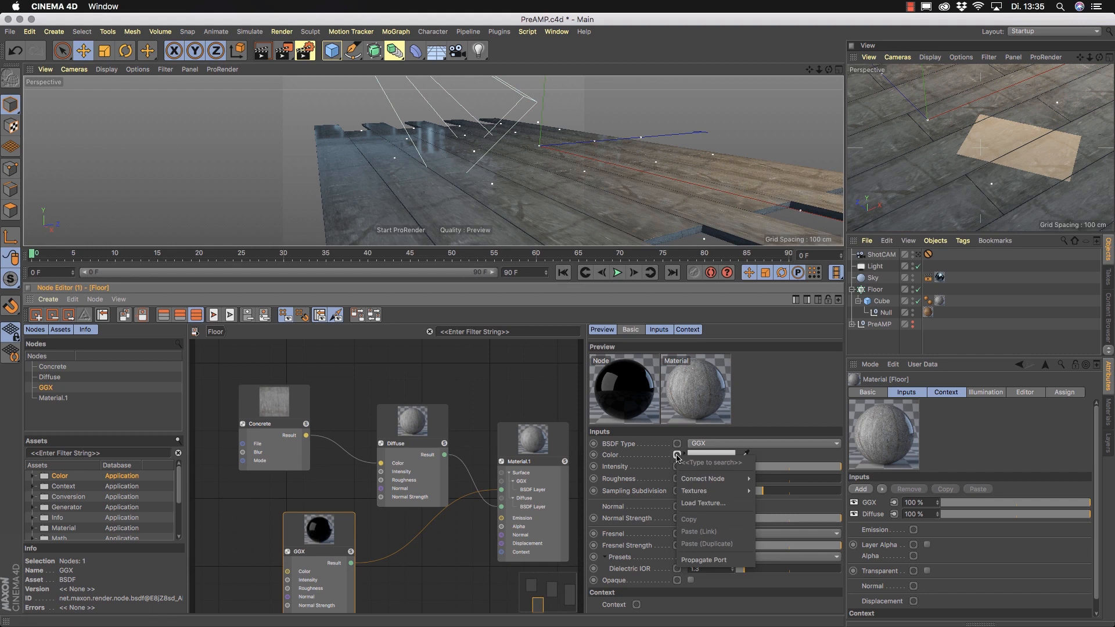
pyautogui.click(703, 503)
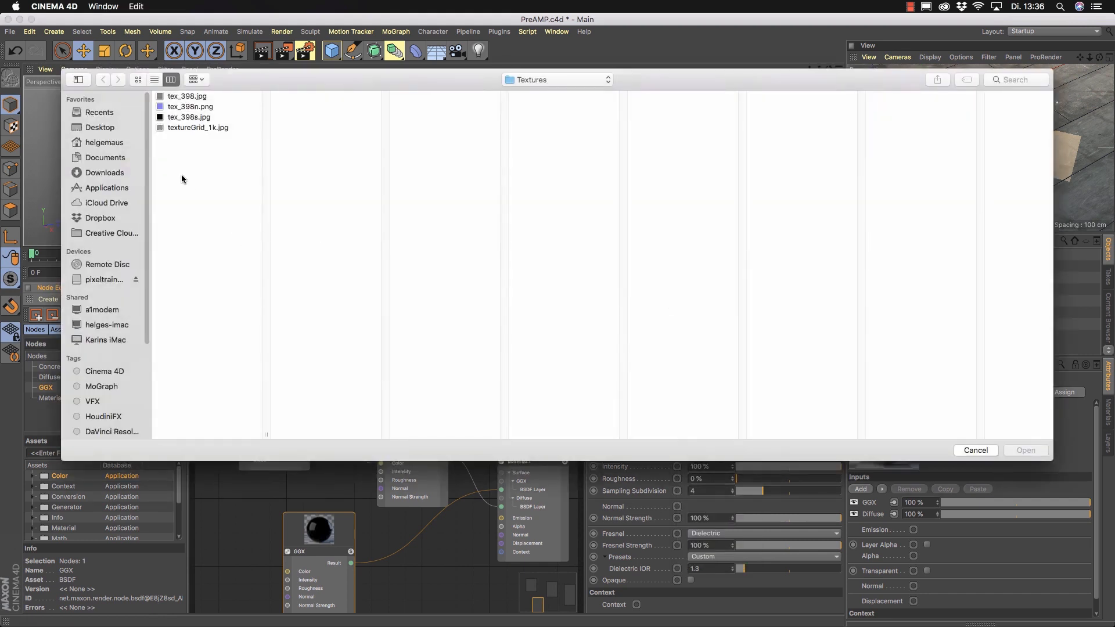
pyautogui.click(197, 118)
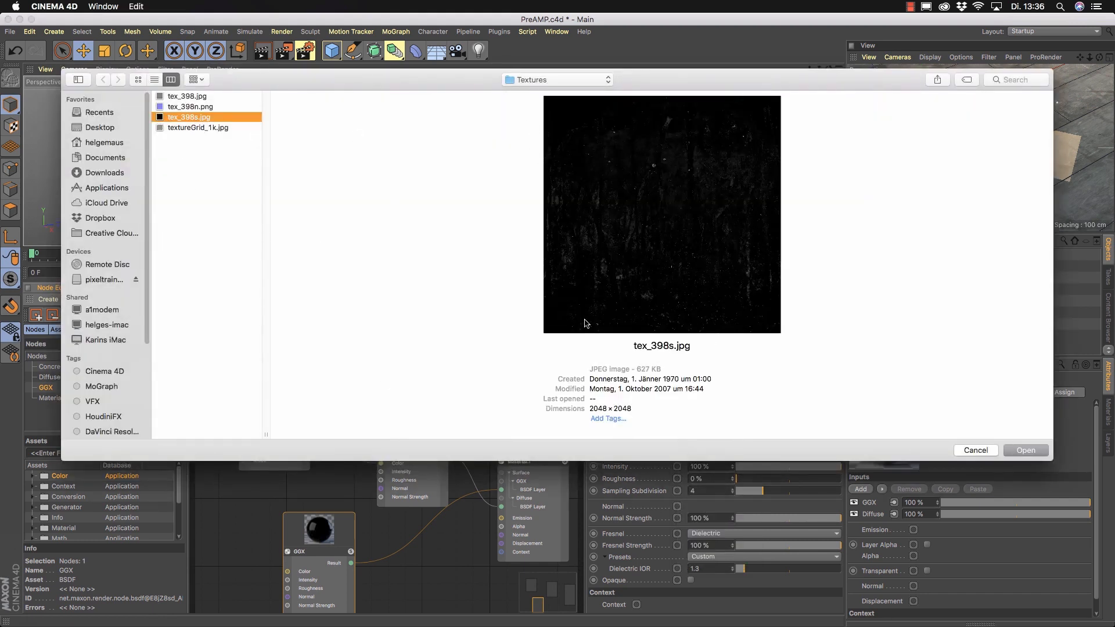
pyautogui.click(1028, 455)
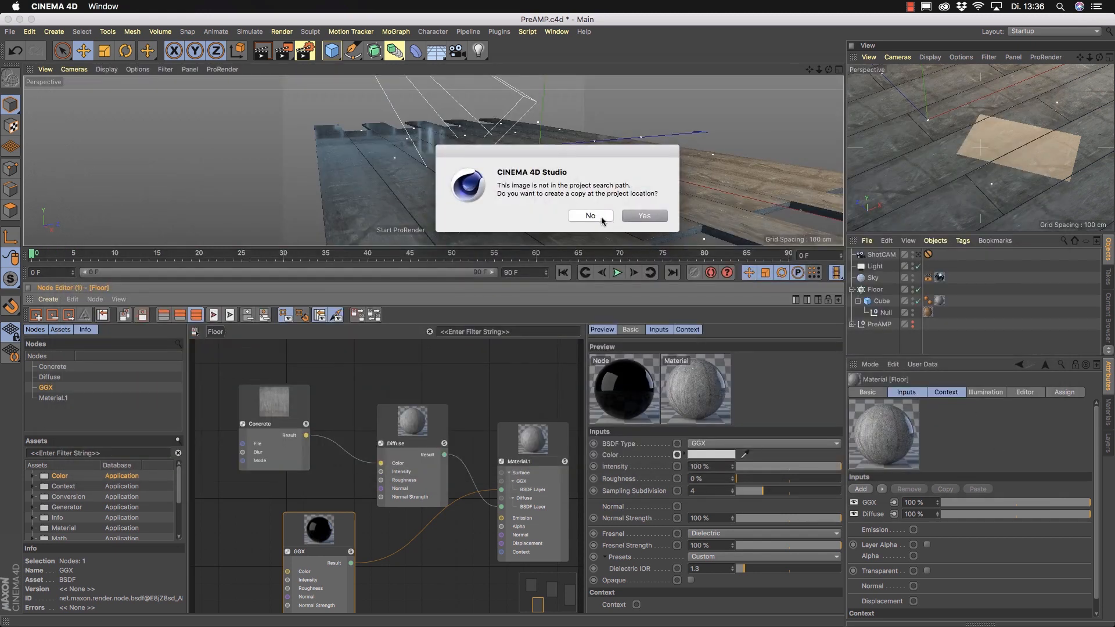
pyautogui.click(590, 216)
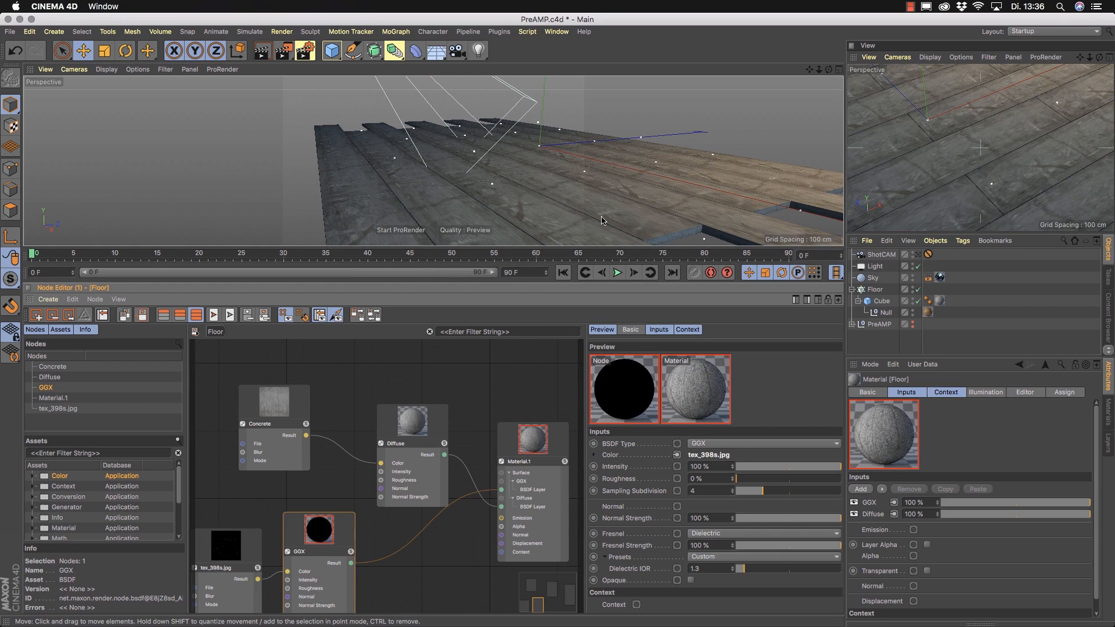
pyautogui.keyDown('alt'); pyautogui.moveTo(602, 221); pyautogui.dragTo(603, 159); pyautogui.keyUp('alt')
pyautogui.scroll(5, 574, 165)
pyautogui.keyDown('alt'); pyautogui.moveTo(602, 159); pyautogui.dragTo(429, 163, button='right'); pyautogui.keyUp('alt')
pyautogui.keyDown('alt'); pyautogui.moveTo(498, 180); pyautogui.dragTo(397, 180, button='middle'); pyautogui.keyUp('alt')
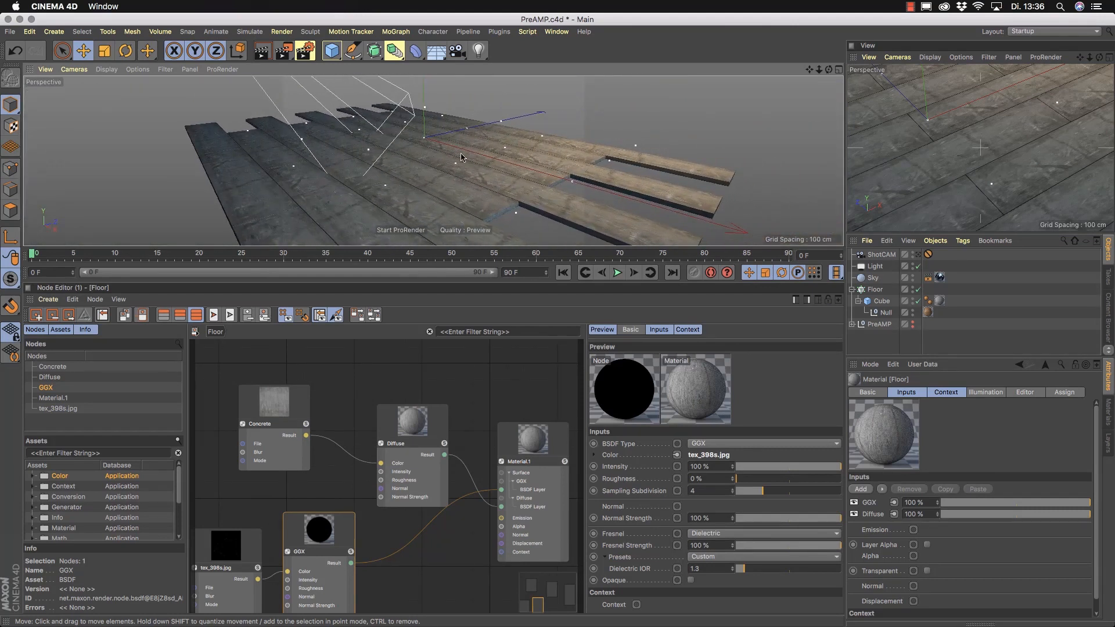
# - Delete the tex_398s.jpg image node and move the Concrete node farther away from the Diffuse node
pyautogui.click(228, 550)
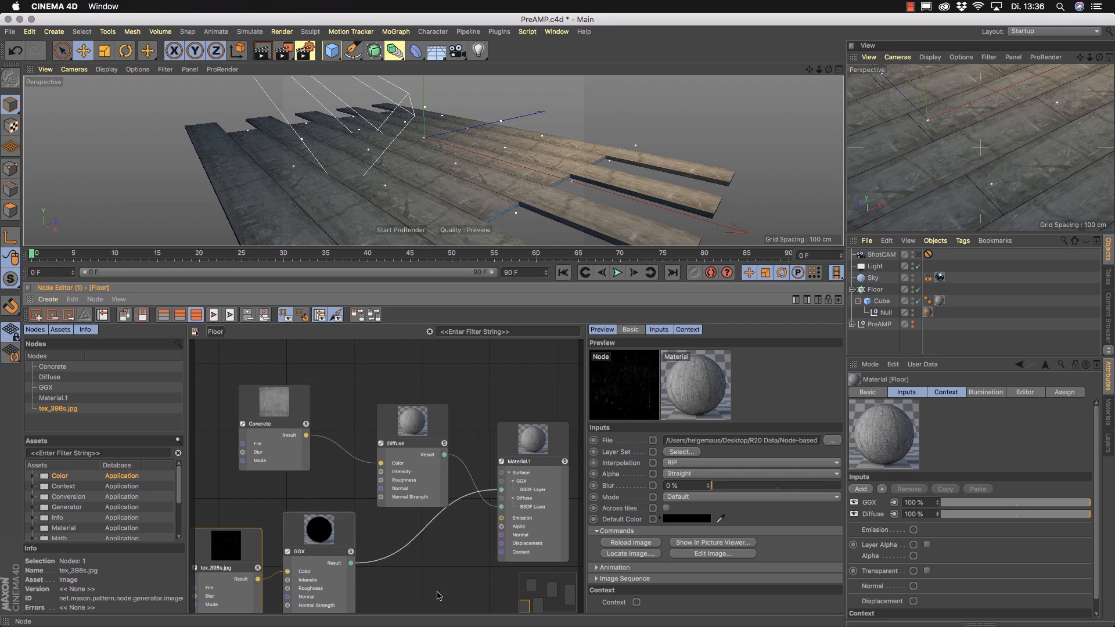
pyautogui.press('Delete')
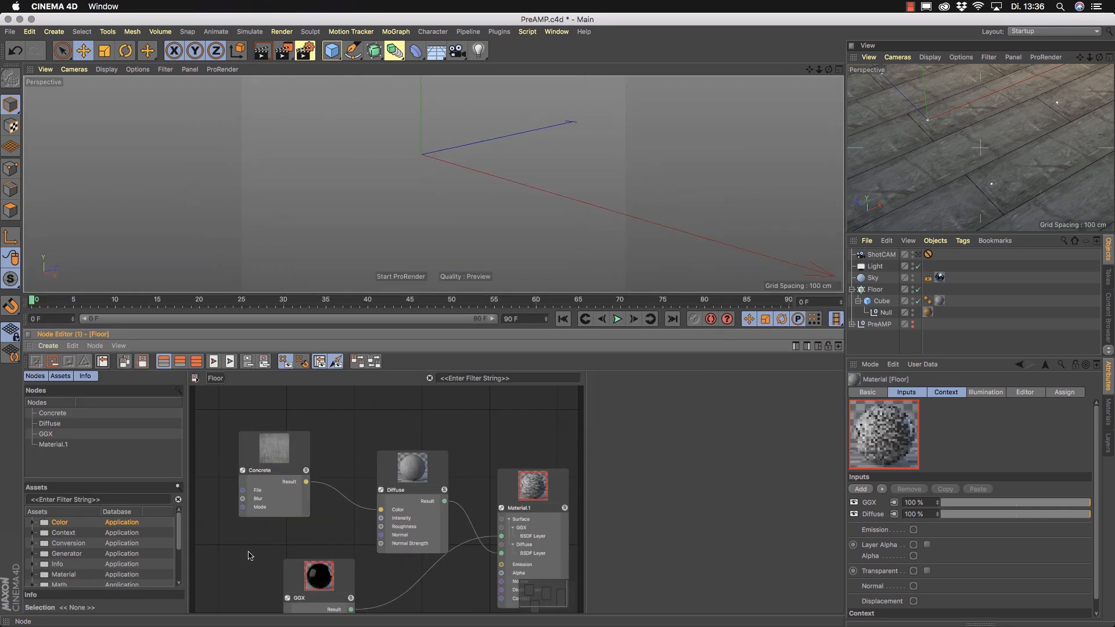
pyautogui.keyDown('alt'); pyautogui.moveTo(248, 565); pyautogui.dragTo(309, 501, button='middle'); pyautogui.keyUp('alt')
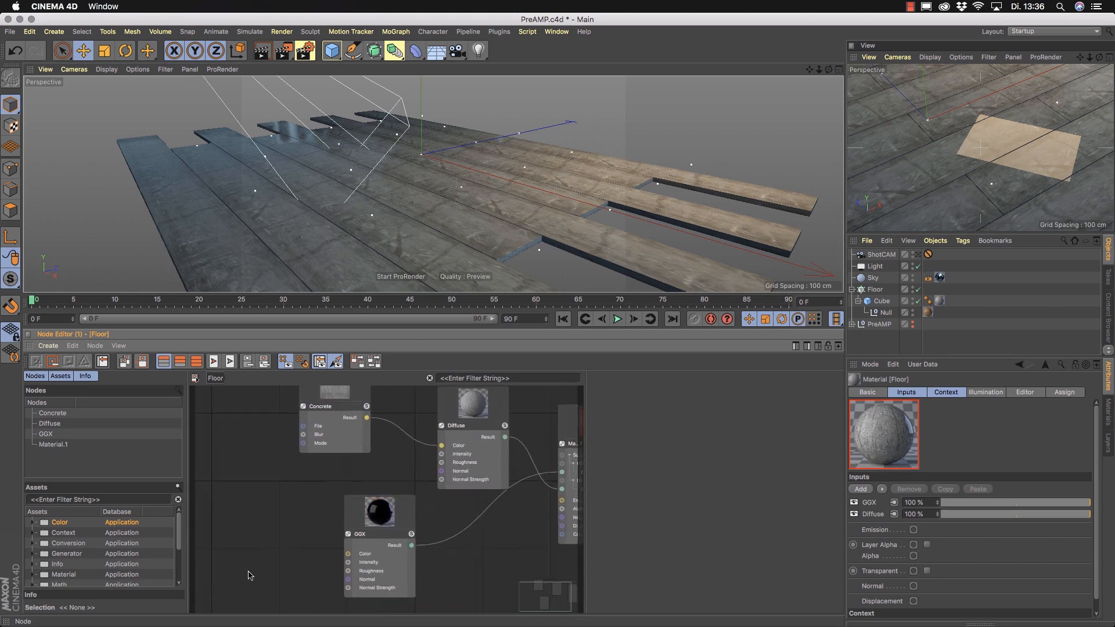
pyautogui.moveTo(631, 328); pyautogui.dragTo(631, 271)
pyautogui.moveTo(339, 345); pyautogui.dragTo(236, 370)
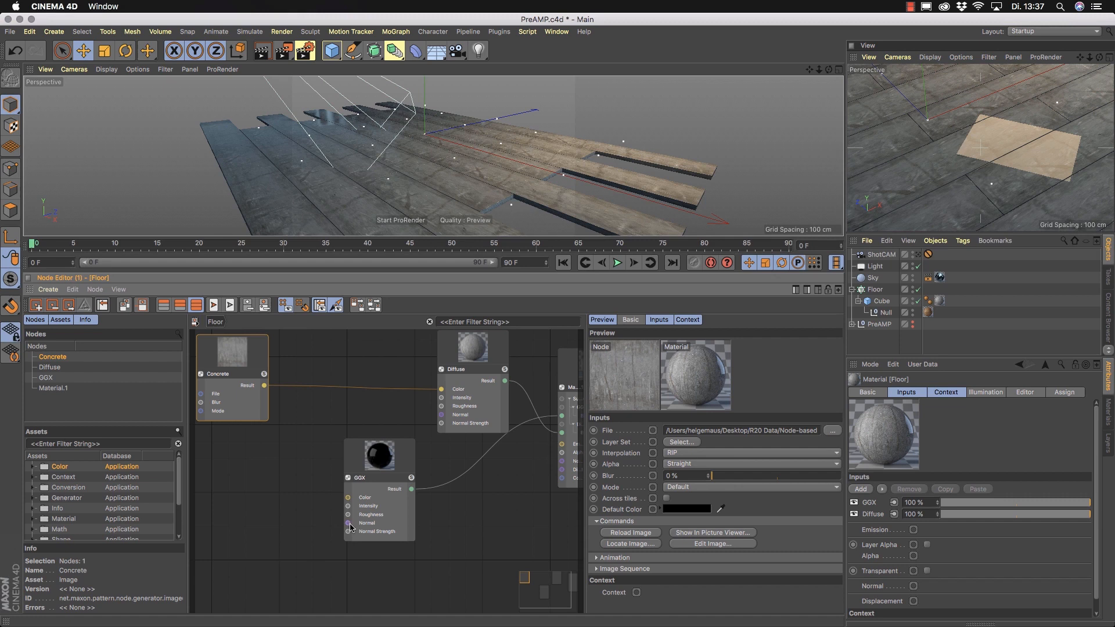
# - Connect the Concrete node's result to the color input of the GGX node
pyautogui.moveTo(349, 529); pyautogui.dragTo(287, 531, button='middle')
pyautogui.moveTo(504, 529); pyautogui.dragTo(504, 529, button='middle')
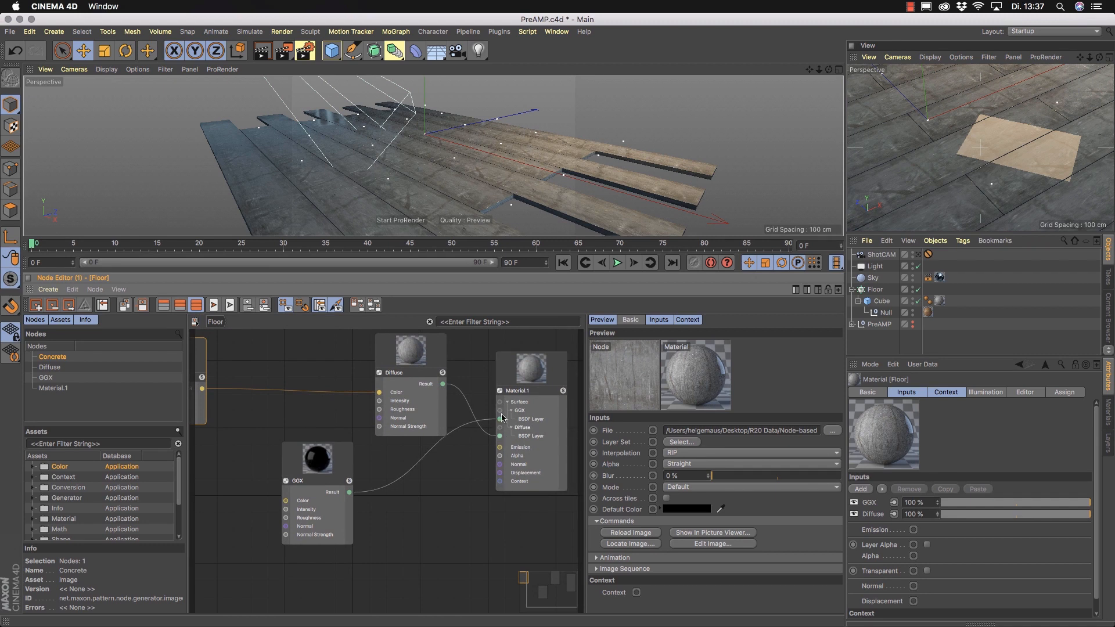
pyautogui.moveTo(409, 542); pyautogui.dragTo(459, 557, button='middle')
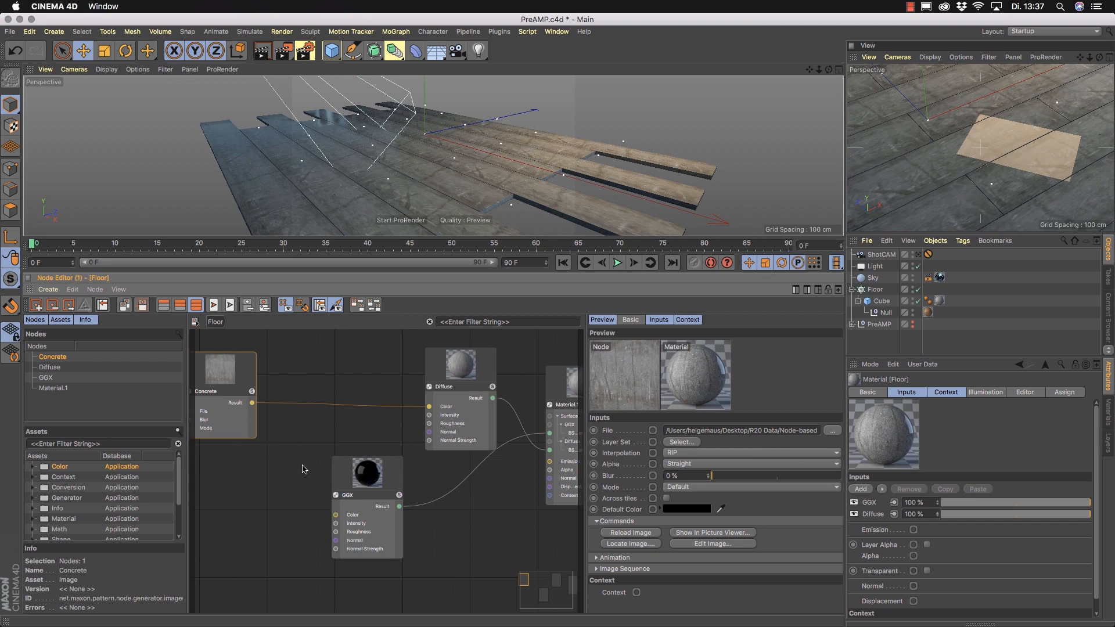
pyautogui.click(33, 488)
pyautogui.click(33, 488)
pyautogui.moveTo(252, 403); pyautogui.dragTo(295, 492)
pyautogui.click(286, 428)
pyautogui.moveTo(252, 403); pyautogui.dragTo(336, 517)
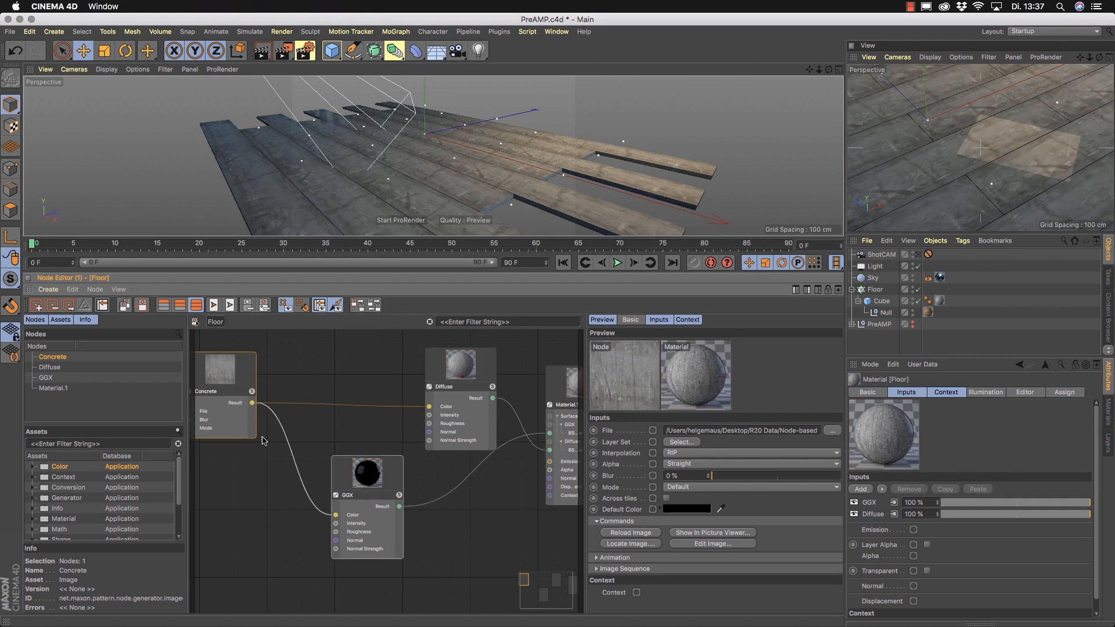
# - Check the planks' reflections from another angle and move the GGX node farther from the Concrete node
pyautogui.keyDown('alt'); pyautogui.moveTo(402, 150); pyautogui.dragTo(494, 192); pyautogui.keyUp('alt')
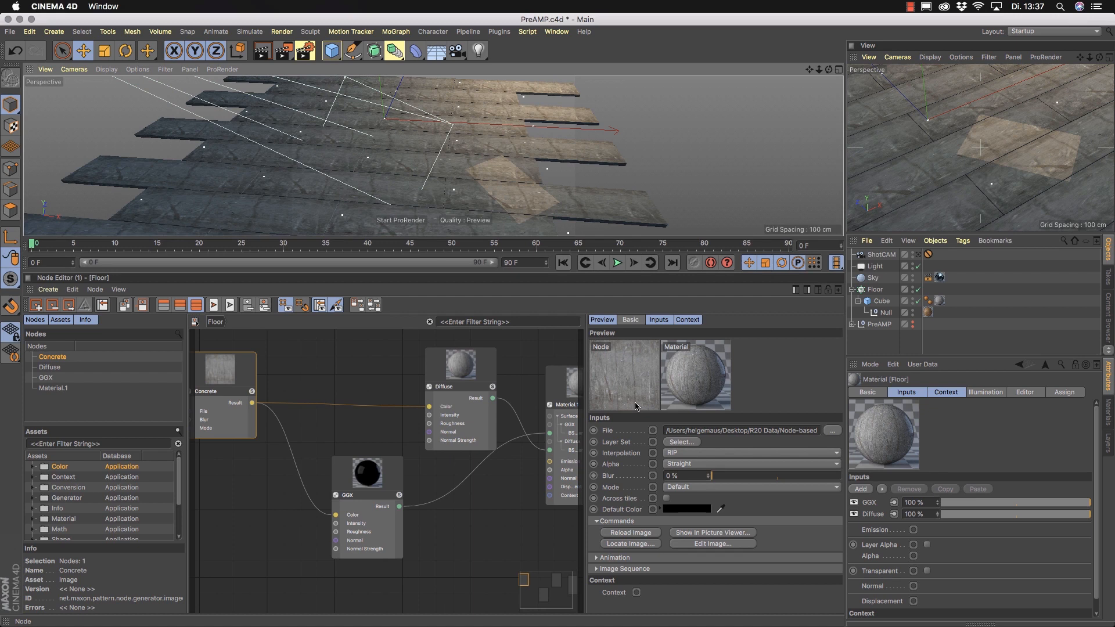
pyautogui.click(219, 529)
pyautogui.moveTo(372, 481); pyautogui.dragTo(408, 508)
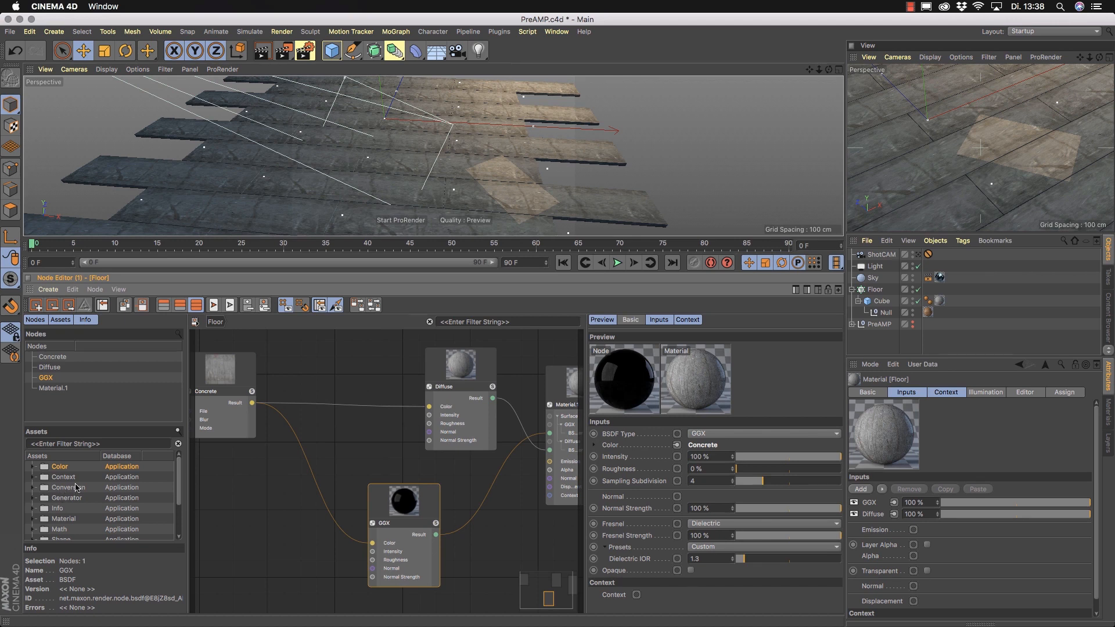
# - Try wiring a separately placed Color Correction asset between the Concrete and GGX nodes, and delete it again
pyautogui.click(32, 467)
pyautogui.scroll(-2, 178, 476)
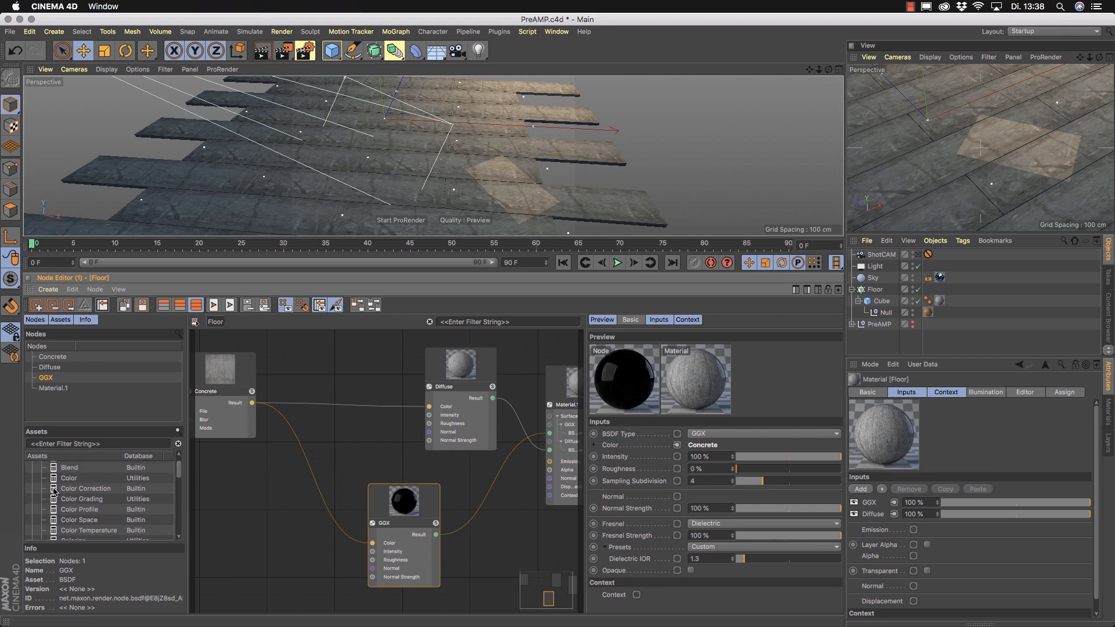
pyautogui.moveTo(54, 491); pyautogui.dragTo(280, 545)
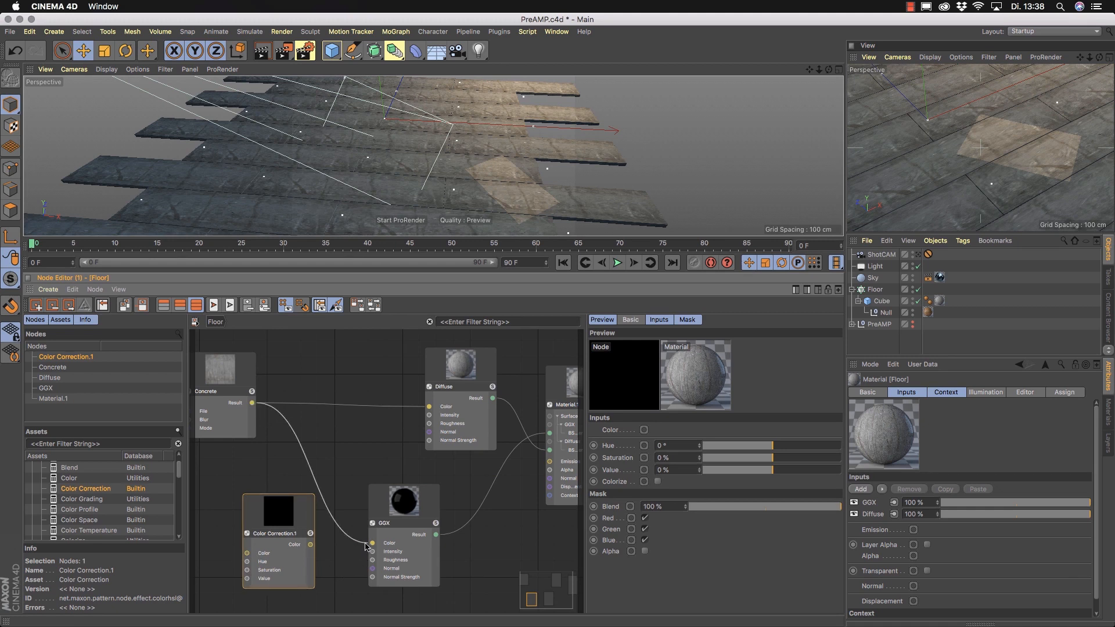
pyautogui.moveTo(366, 547)
pyautogui.mouseDown()
pyautogui.moveTo(238, 538)
pyautogui.moveTo(247, 553)
pyautogui.moveTo(373, 543)
pyautogui.mouseUp()
pyautogui.moveTo(329, 464); pyautogui.dragTo(283, 557)
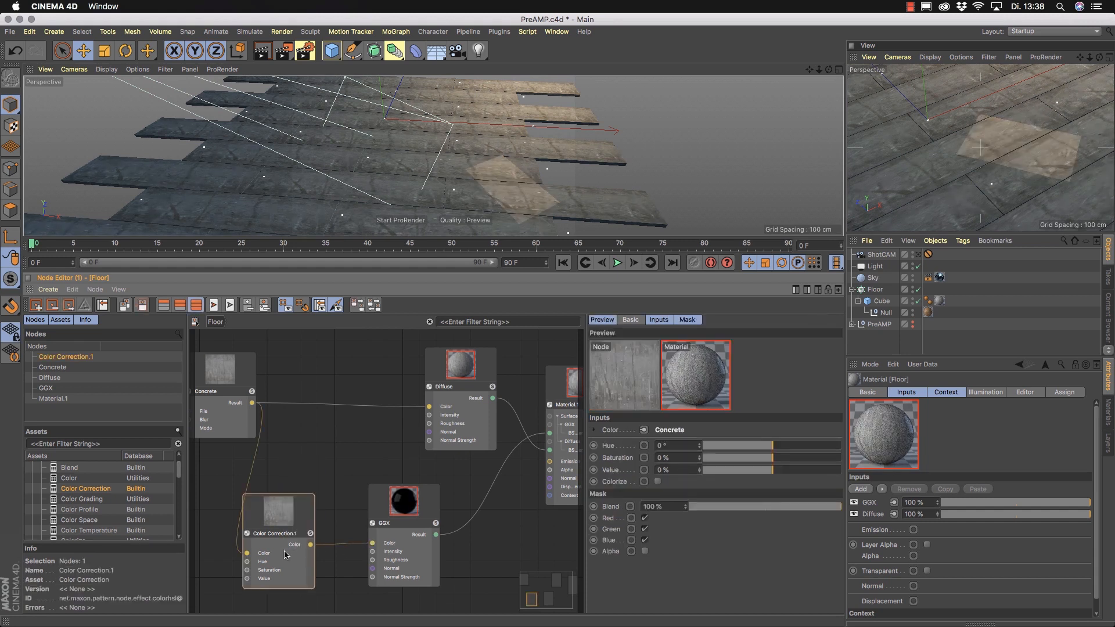
pyautogui.press('Delete')
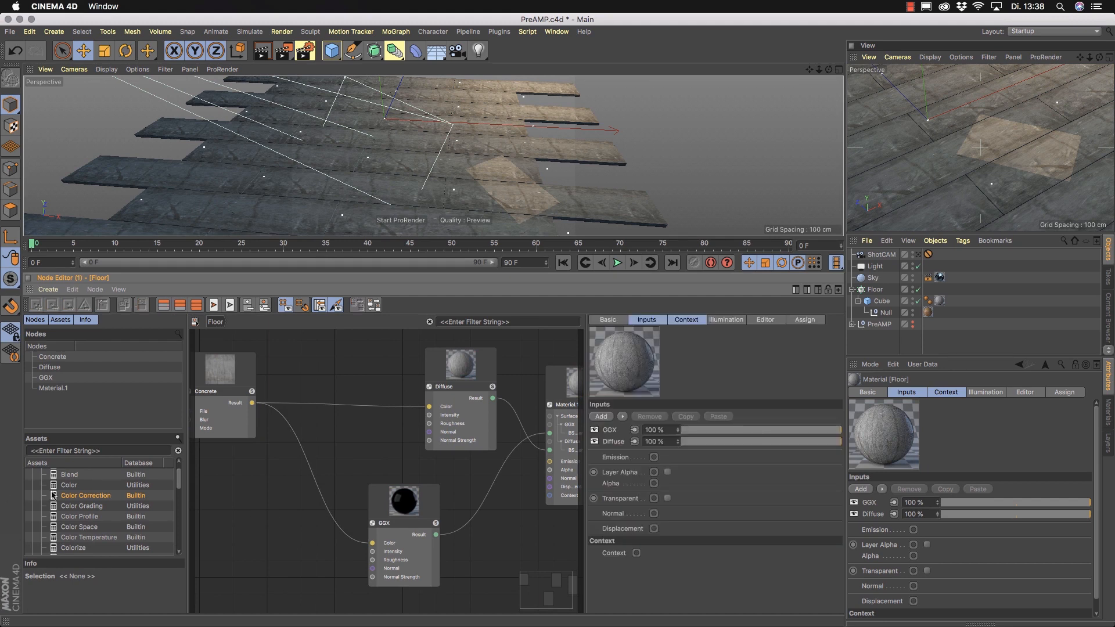
# - Try inserting Color Correction as a converter on the wire from Concrete to GGX, and delete the node again
pyautogui.rightClick(310, 470)
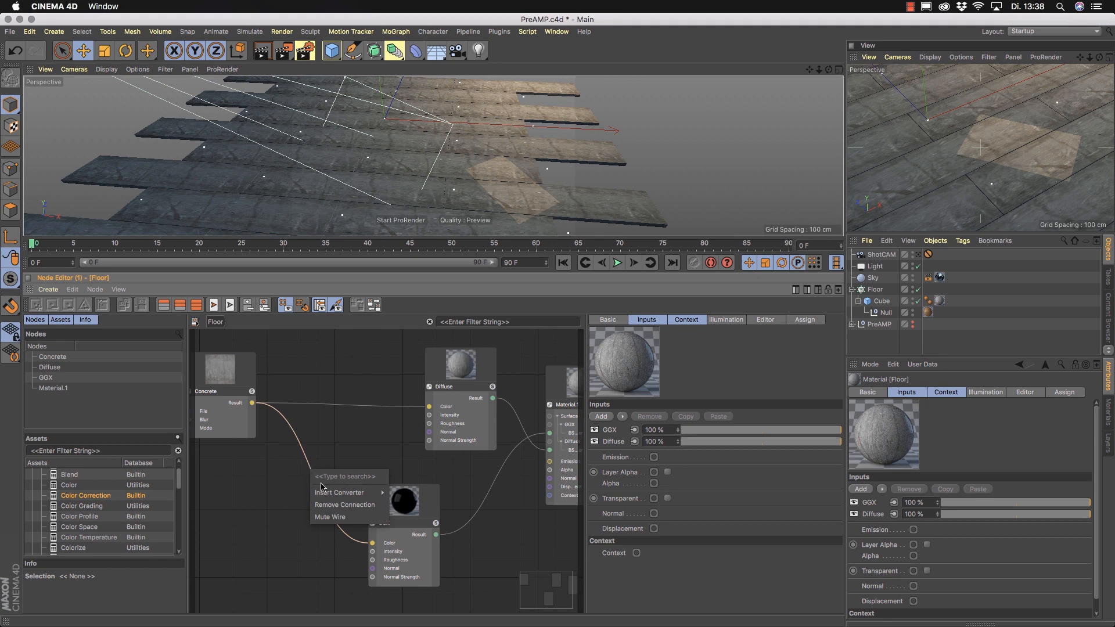
pyautogui.moveTo(323, 493)
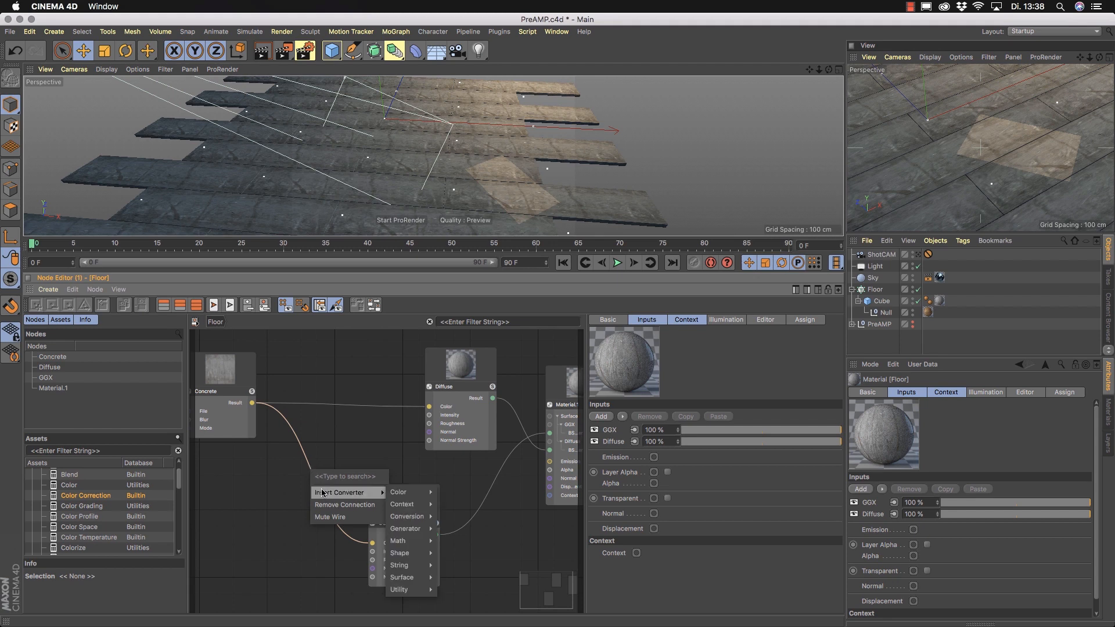
pyautogui.moveTo(399, 494)
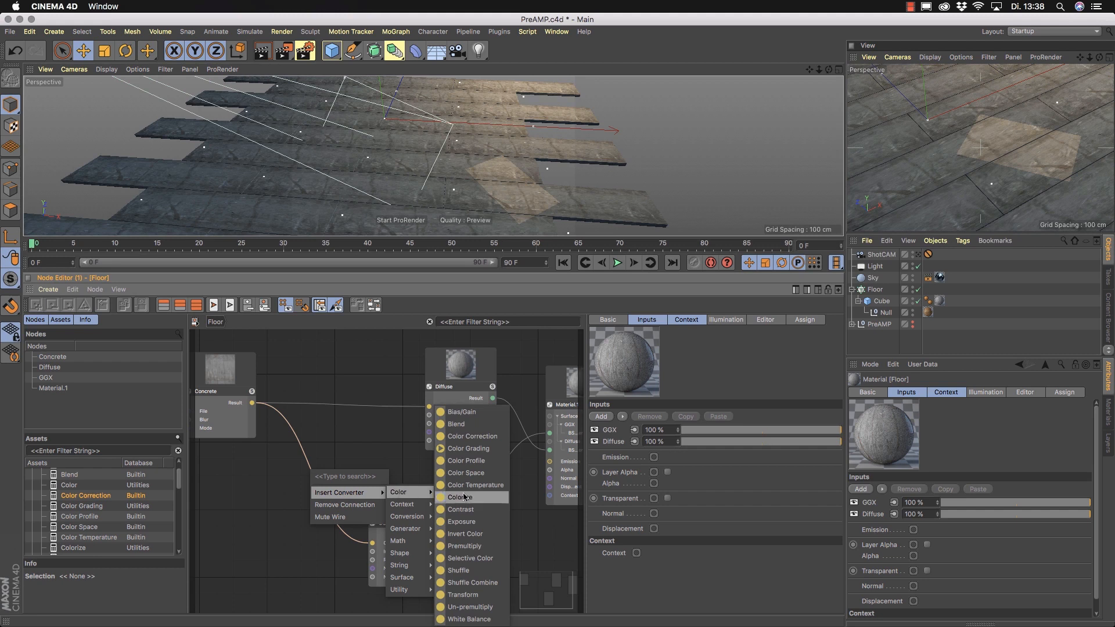
pyautogui.click(497, 442)
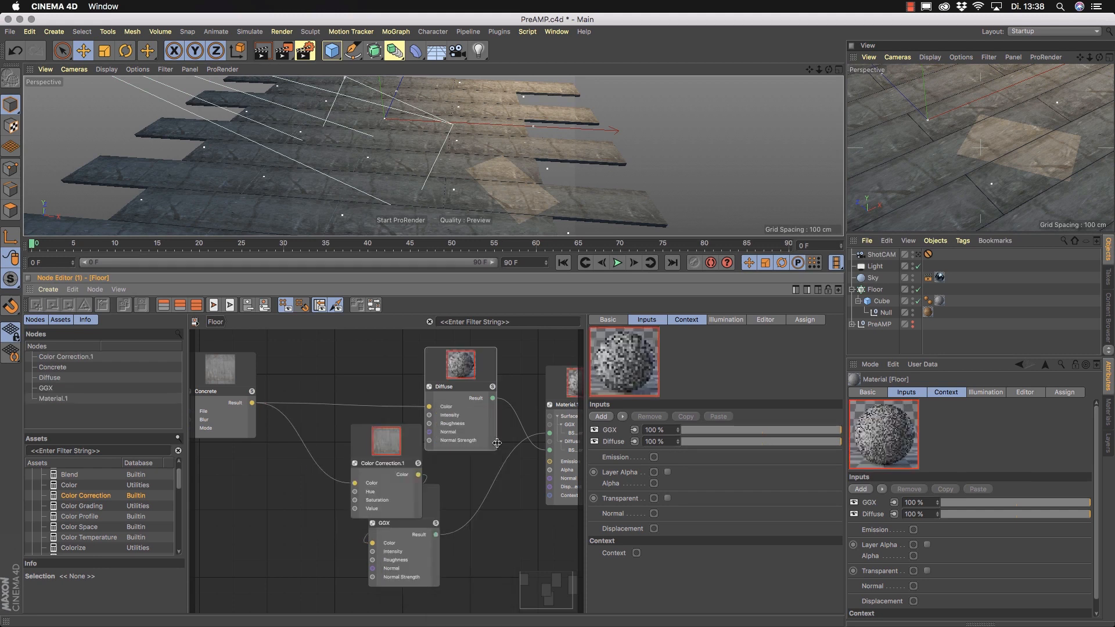
pyautogui.moveTo(384, 432); pyautogui.dragTo(305, 501)
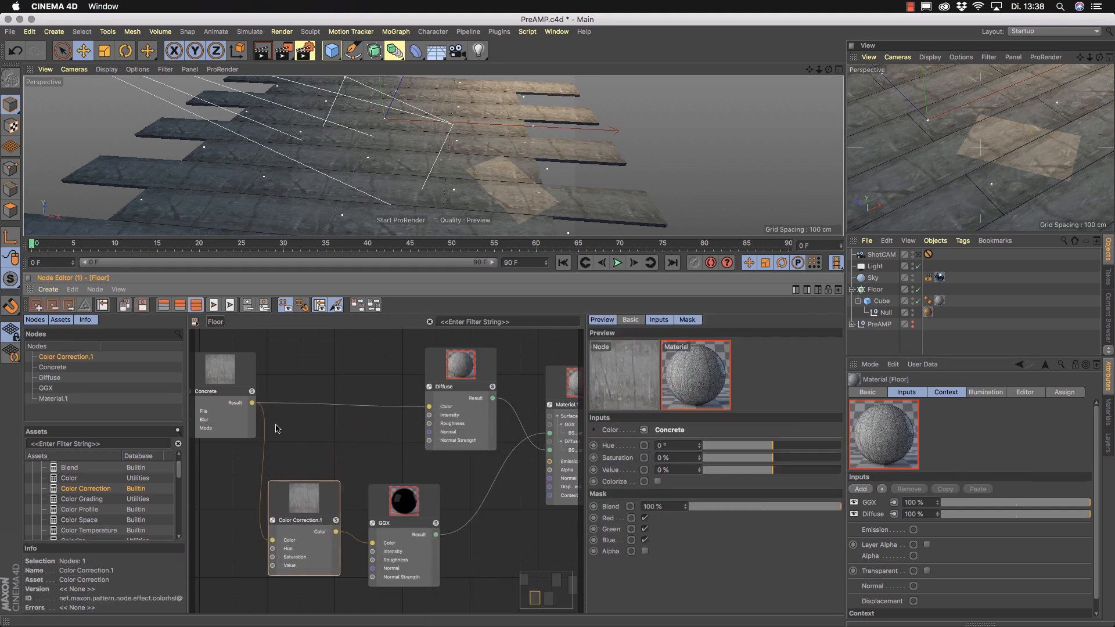
pyautogui.click(357, 468)
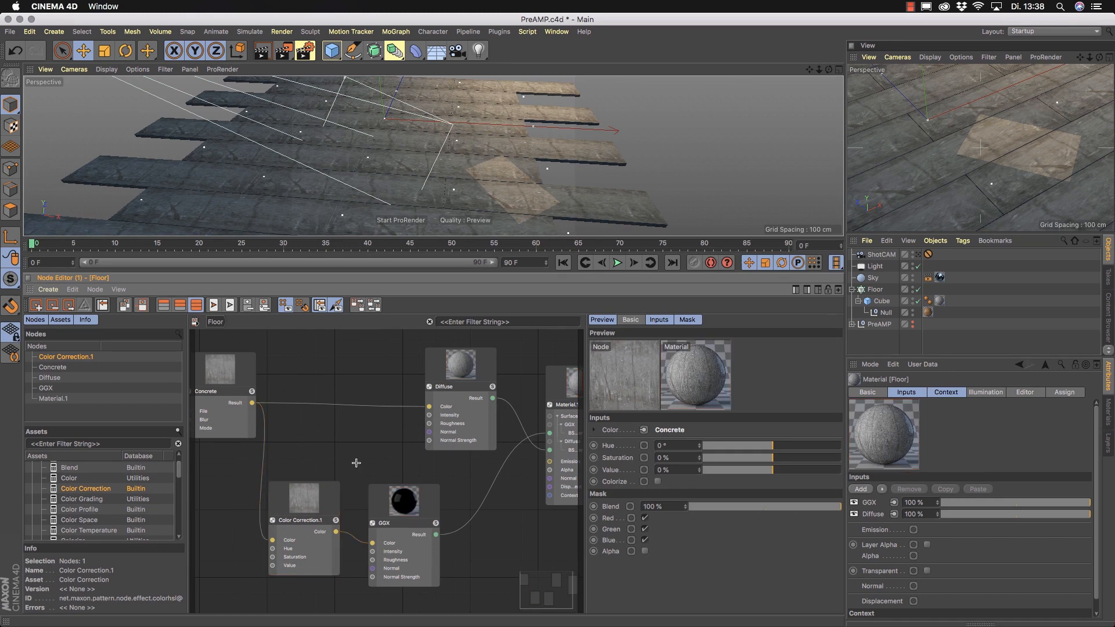
pyautogui.click(330, 507)
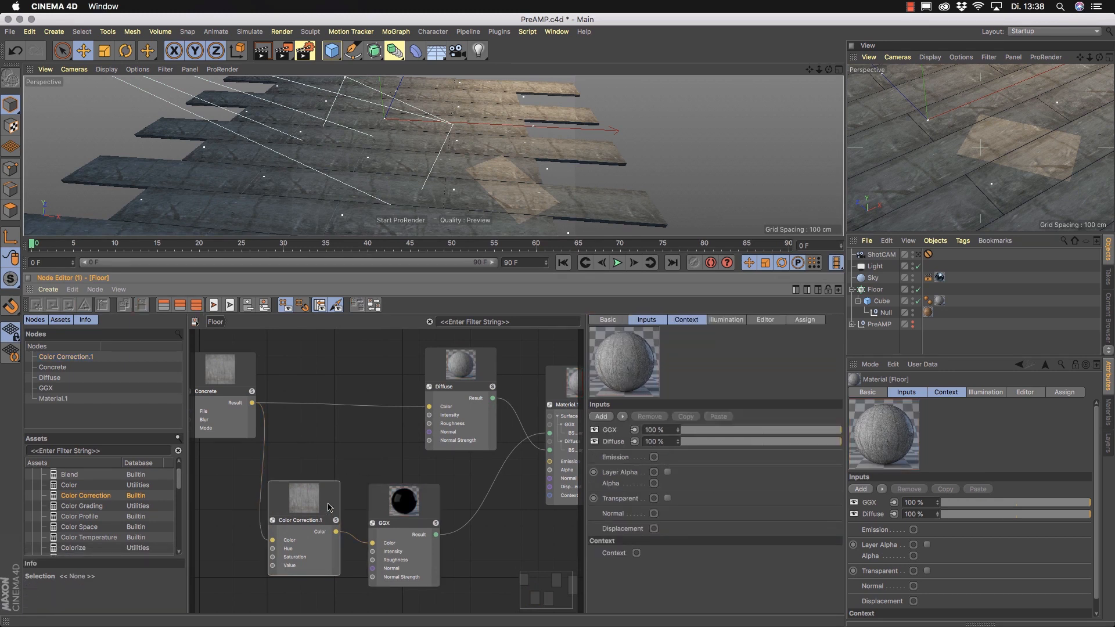
pyautogui.press('Delete')
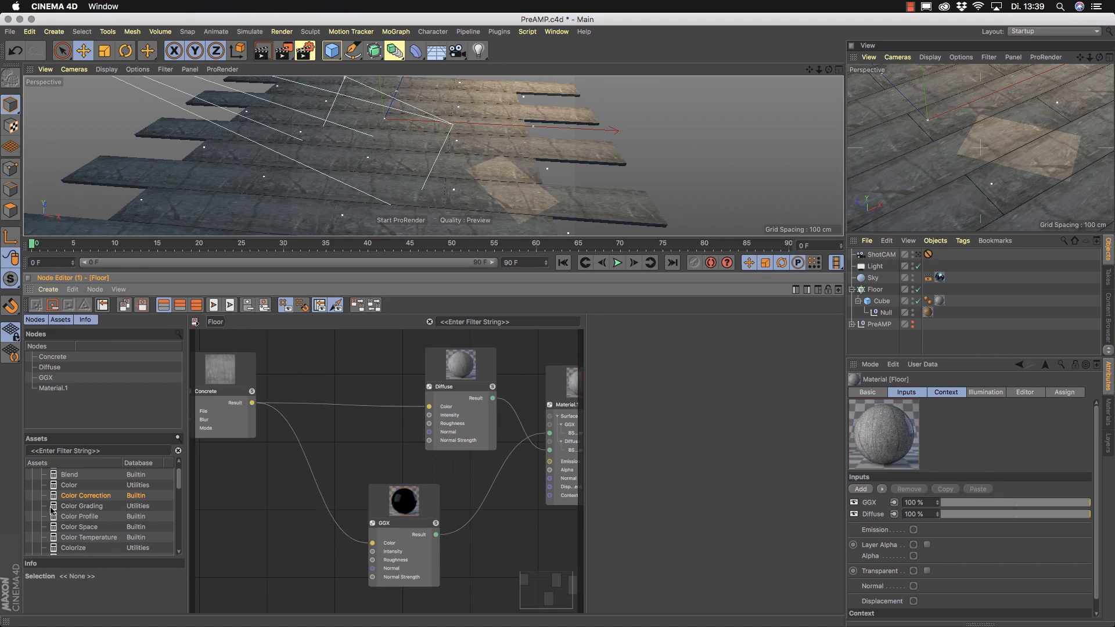
# - Add a Color Correction asset directly onto the wire between Concrete and GGX and set its saturation to -100 %
pyautogui.moveTo(62, 500); pyautogui.dragTo(317, 473)
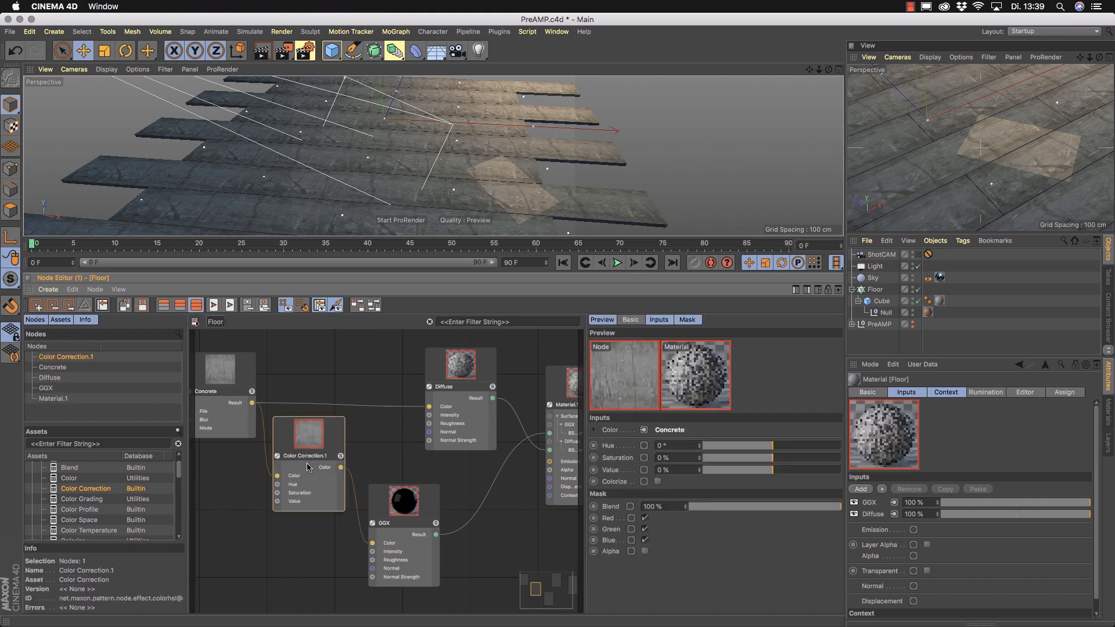
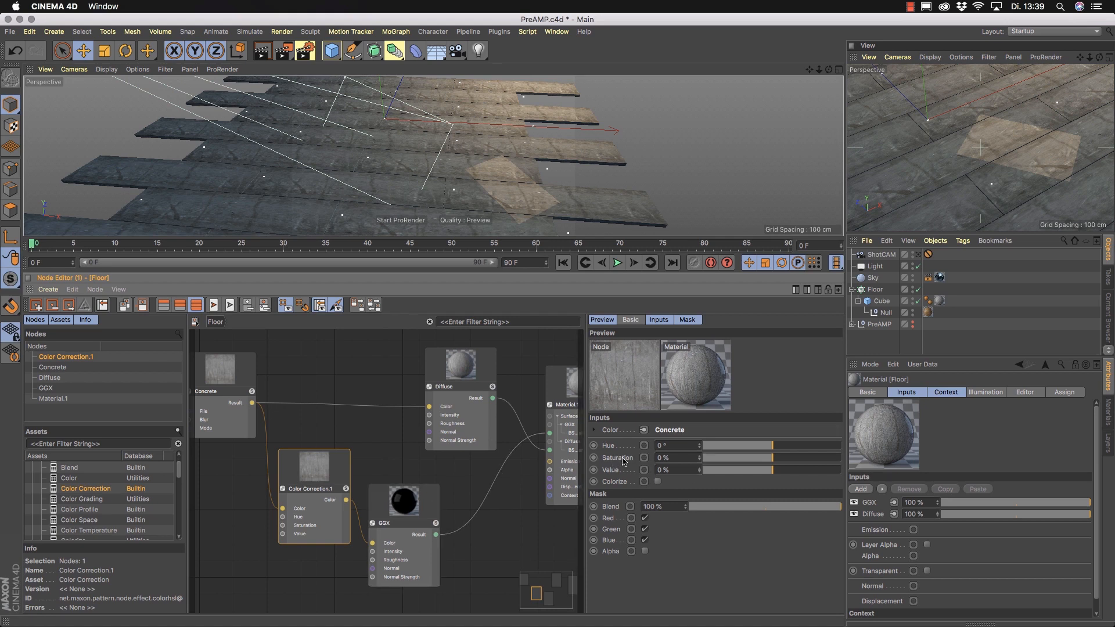
pyautogui.moveTo(774, 459); pyautogui.dragTo(695, 462)
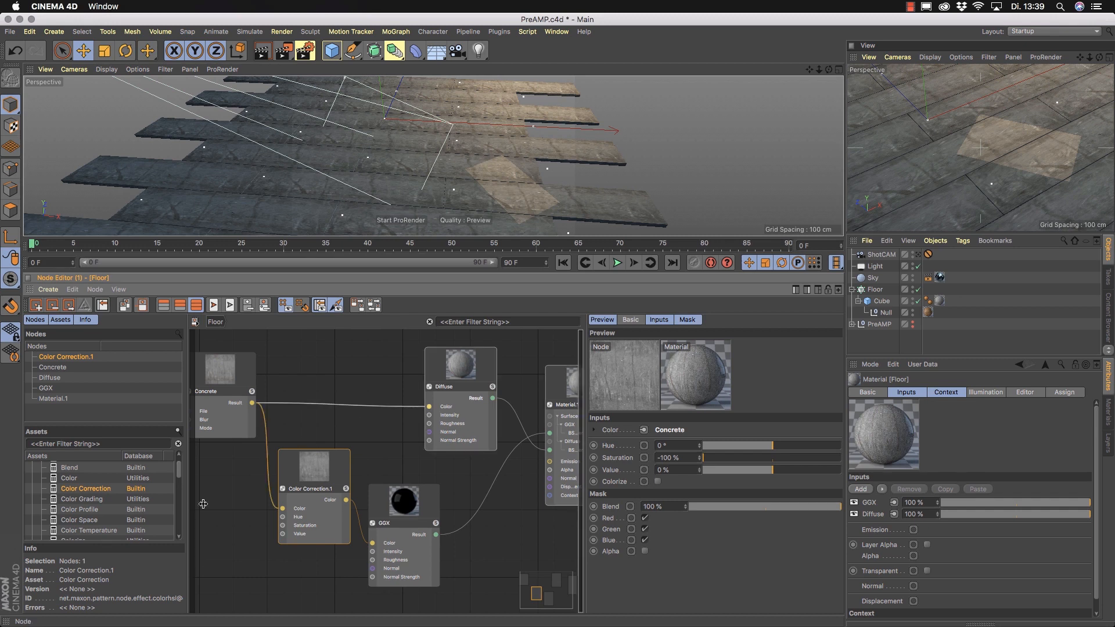
pyautogui.moveTo(180, 469); pyautogui.dragTo(179, 478)
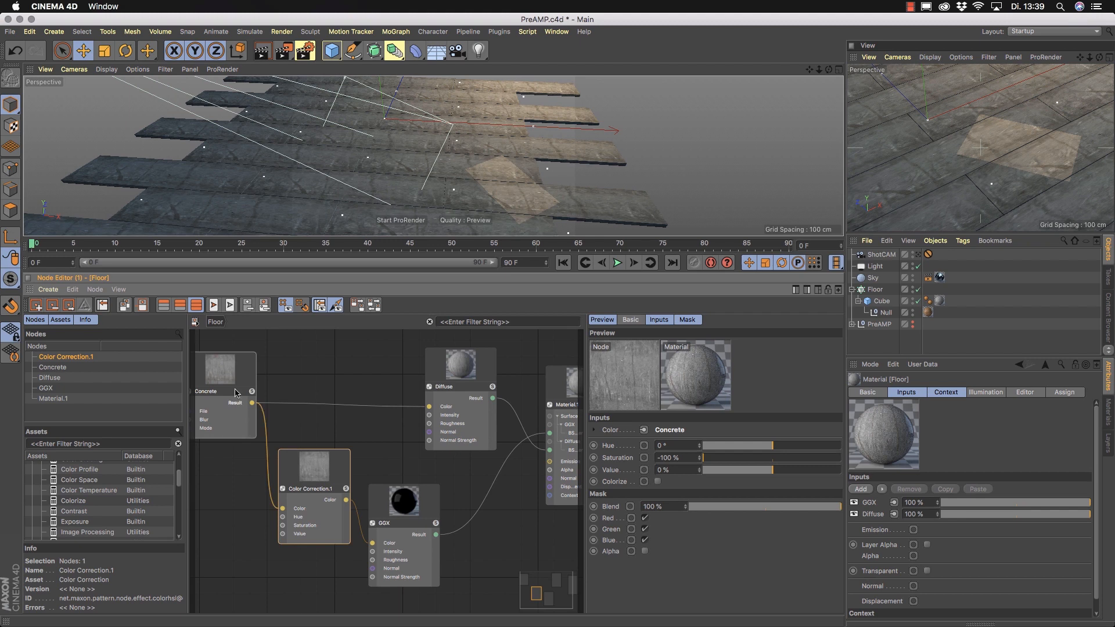
# - Examine the node graph by selecting its nodes one after another and framing the GGX and Concrete nodes
pyautogui.click(543, 553)
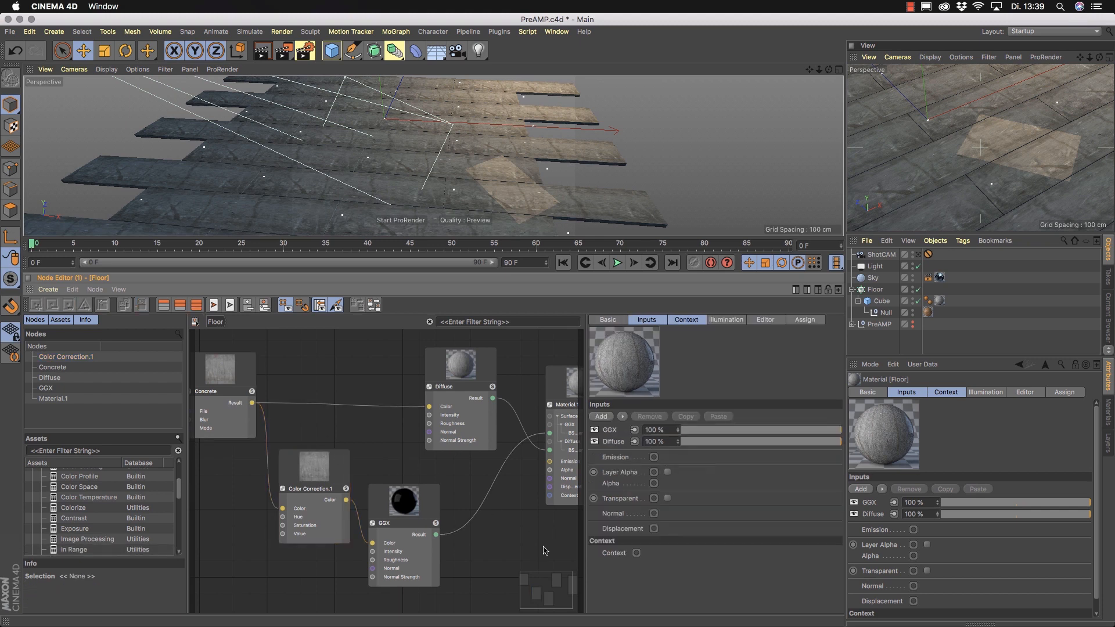
pyautogui.moveTo(566, 572)
pyautogui.mouseDown(button='middle')
pyautogui.moveTo(481, 578)
pyautogui.moveTo(572, 560)
pyautogui.moveTo(550, 545)
pyautogui.moveTo(553, 590)
pyautogui.mouseUp(button='middle')
pyautogui.moveTo(553, 589); pyautogui.dragTo(549, 593)
pyautogui.moveTo(559, 588); pyautogui.dragTo(546, 593)
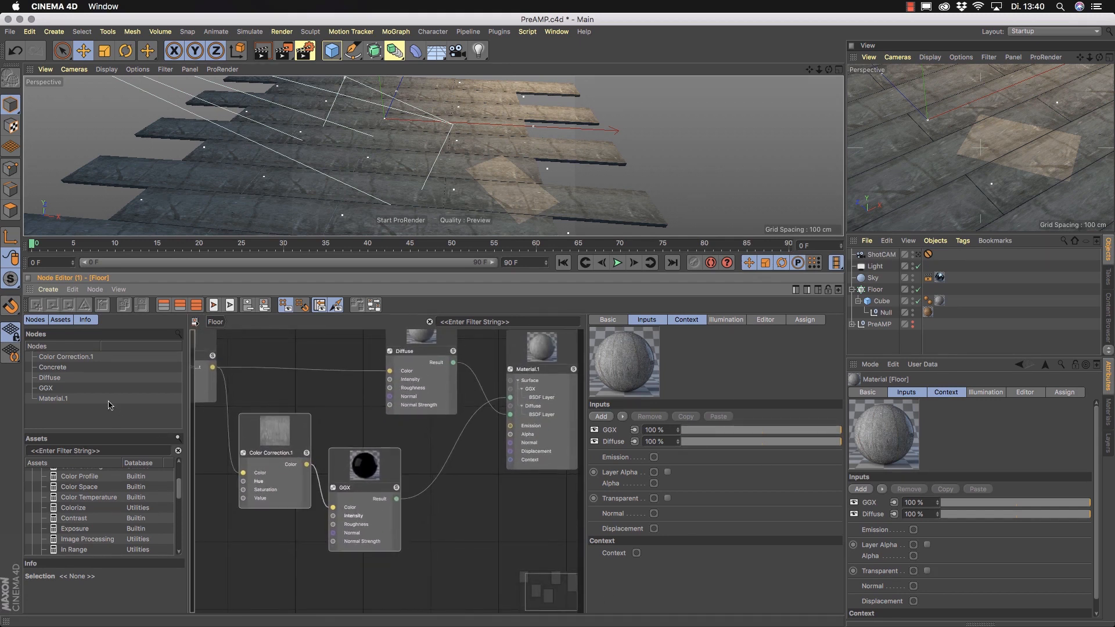
pyautogui.click(51, 378)
pyautogui.click(62, 366)
pyautogui.click(65, 358)
pyautogui.click(60, 368)
pyautogui.click(51, 378)
pyautogui.click(46, 390)
pyautogui.click(51, 399)
pyautogui.click(46, 388)
pyautogui.press('s')
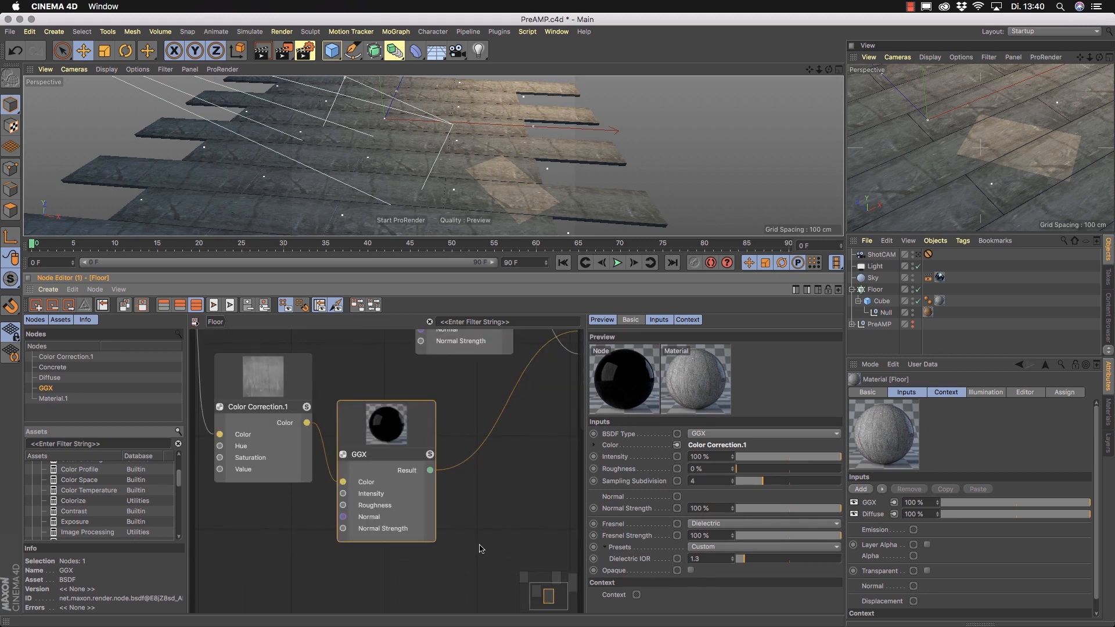
pyautogui.click(52, 368)
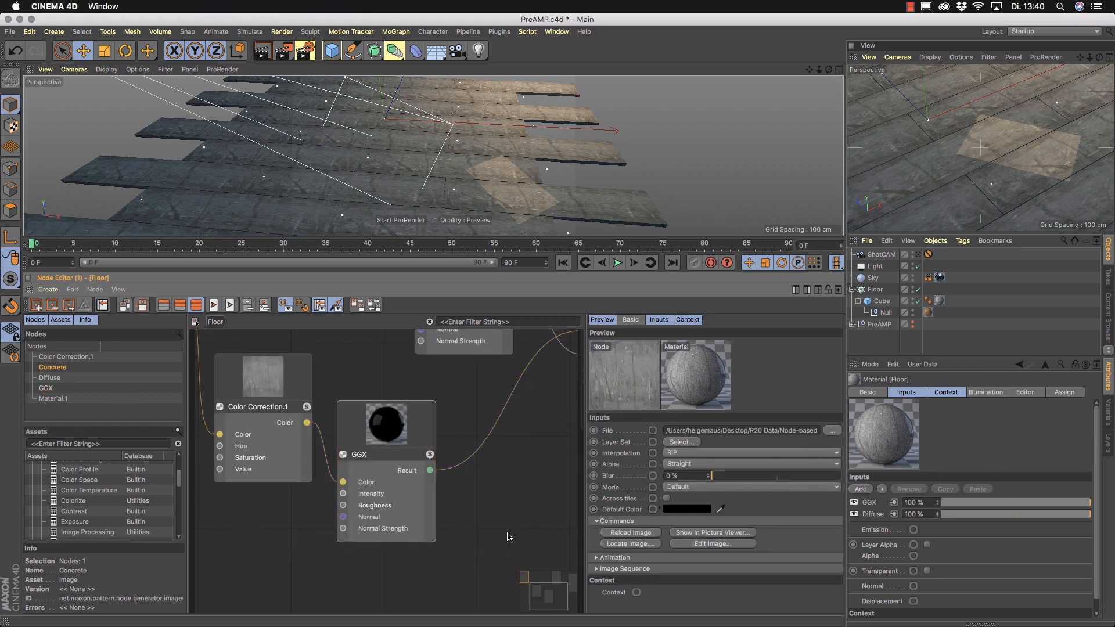
pyautogui.press('s')
pyautogui.keyDown('alt'); pyautogui.moveTo(537, 495); pyautogui.dragTo(377, 397, button='middle'); pyautogui.keyUp('alt')
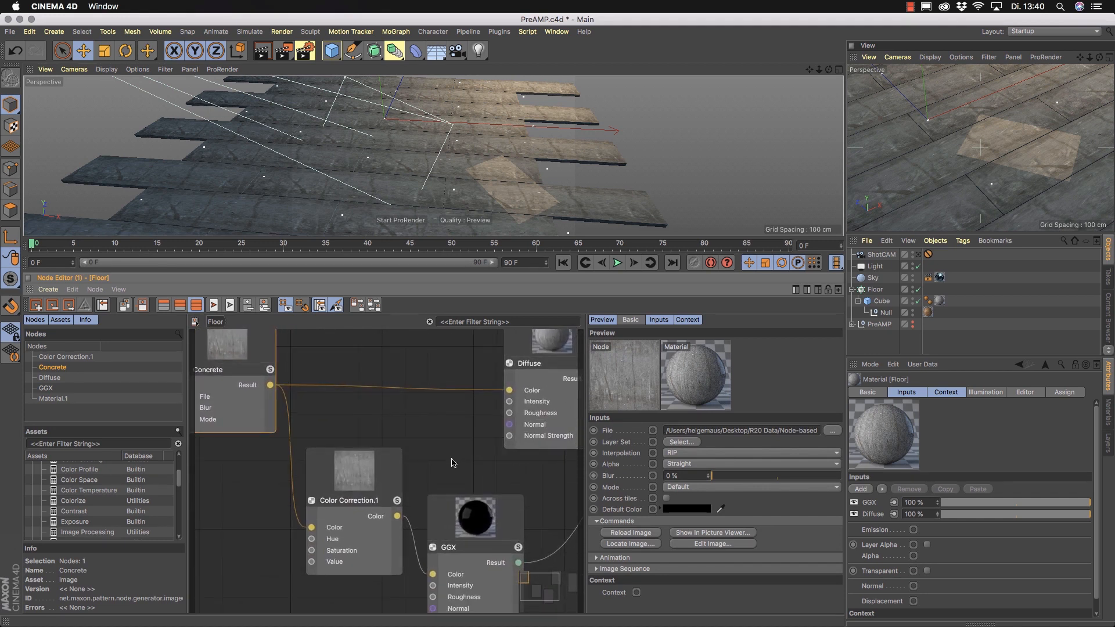
pyautogui.scroll(-5, 454, 463)
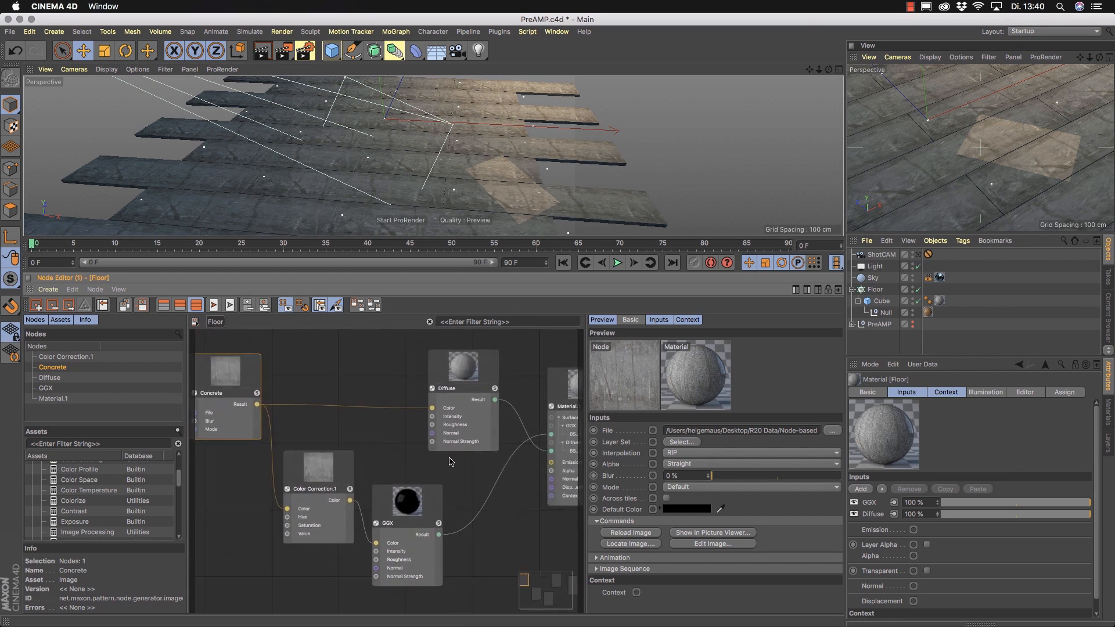
pyautogui.moveTo(375, 445)
pyautogui.keyDown('alt'); pyautogui.mouseDown(button='middle')
pyautogui.moveTo(409, 453)
pyautogui.moveTo(393, 447)
pyautogui.mouseUp(button='middle'); pyautogui.keyUp('alt')
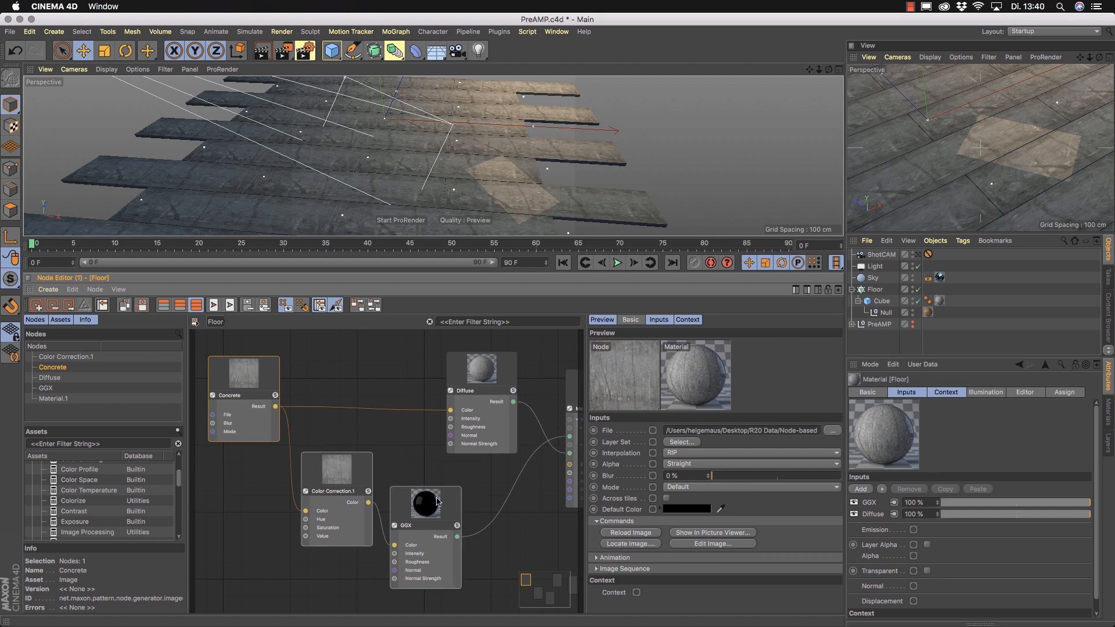
# - Try hiding and showing the preview thumbnails of the Color Correction and GGX nodes
pyautogui.click(306, 493)
pyautogui.click(306, 491)
pyautogui.click(305, 492)
pyautogui.click(306, 492)
pyautogui.click(306, 491)
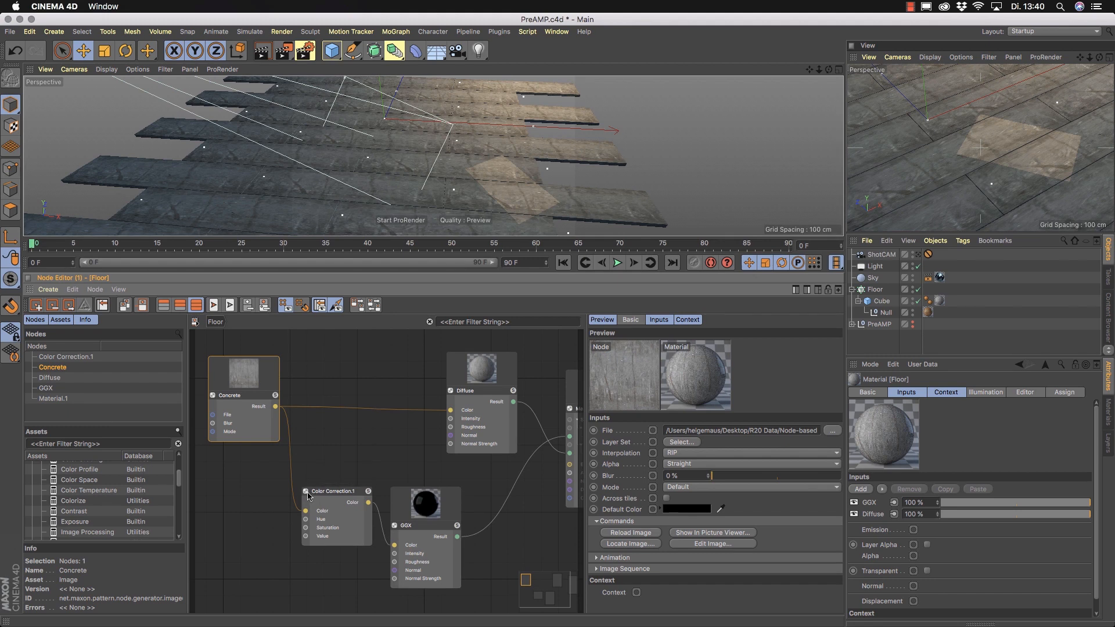
pyautogui.click(394, 527)
pyautogui.click(393, 527)
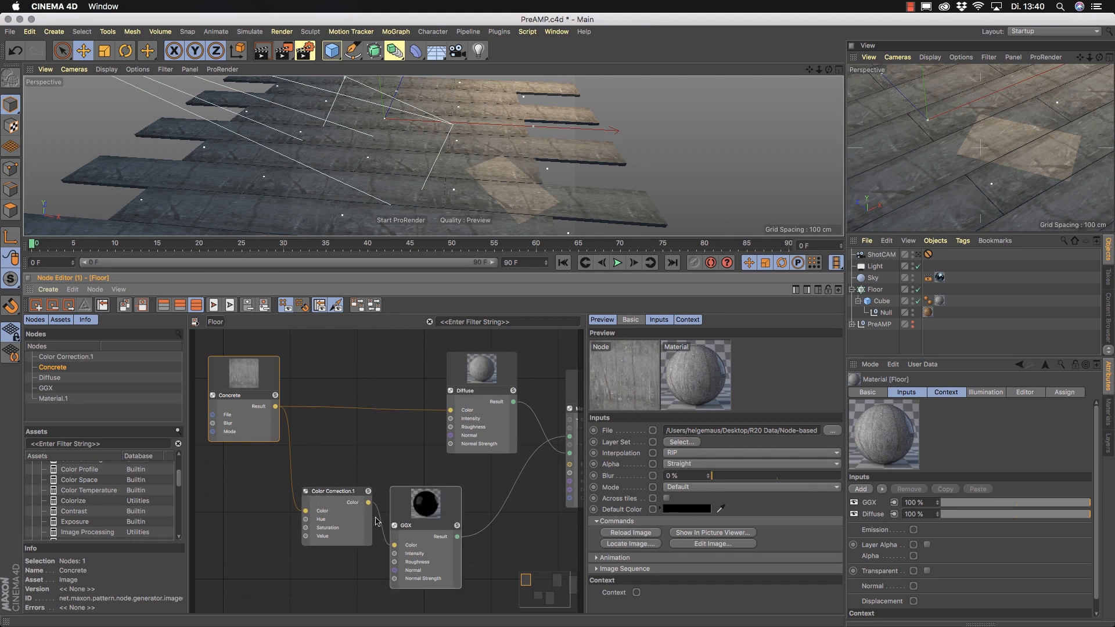
pyautogui.click(305, 491)
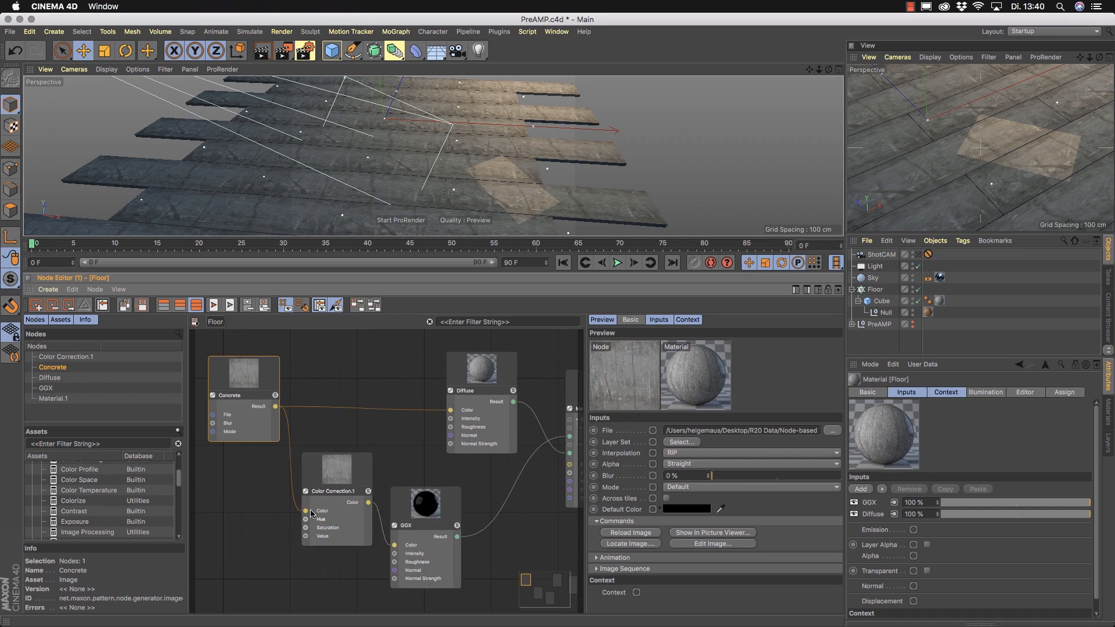
# - Hide all ports of the Color Correction node and move it closer beneath the Concrete node
pyautogui.click(364, 471)
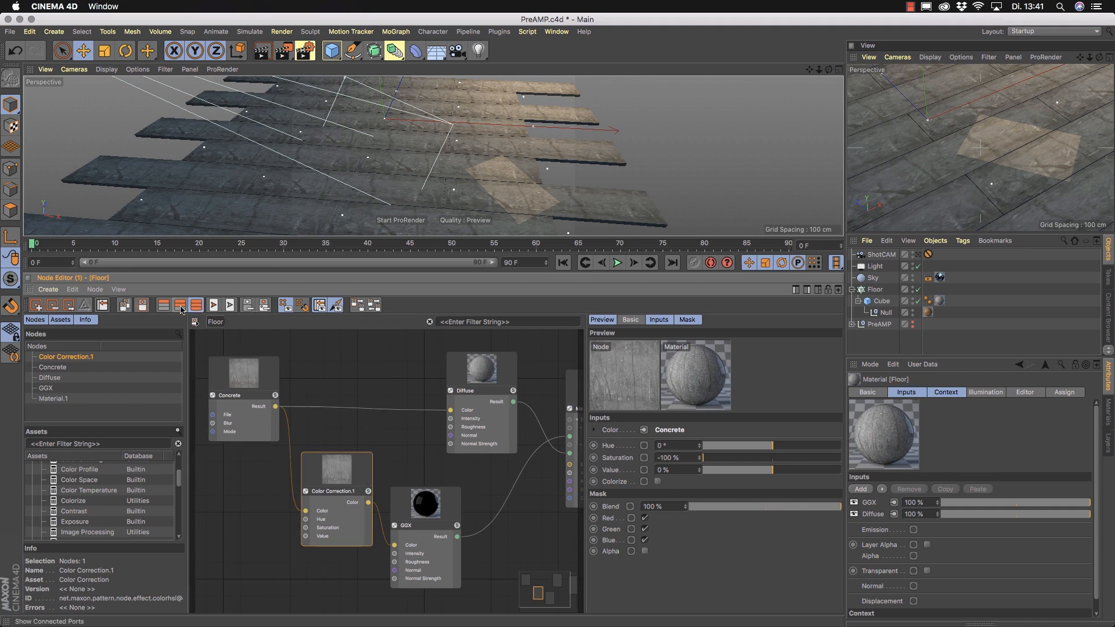
pyautogui.click(180, 305)
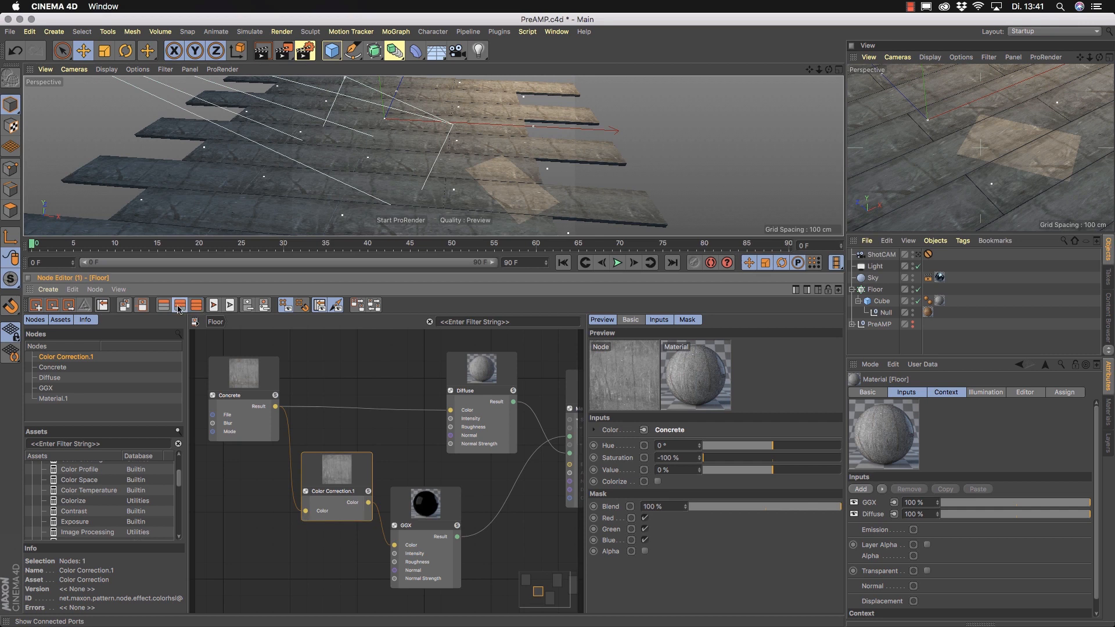
pyautogui.click(165, 306)
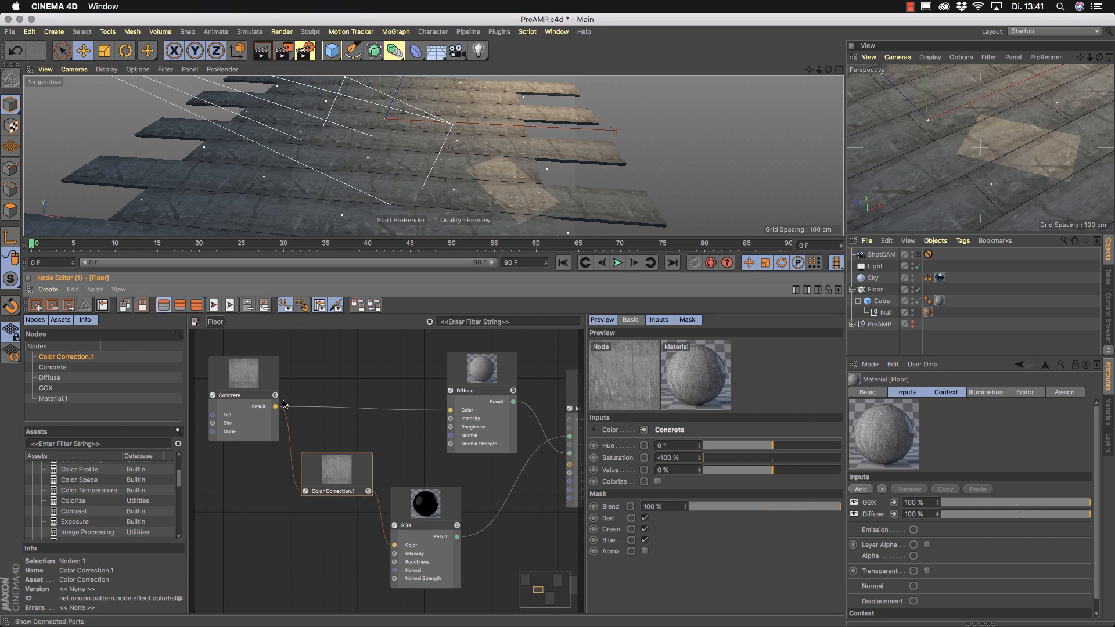
pyautogui.moveTo(331, 458); pyautogui.dragTo(308, 474)
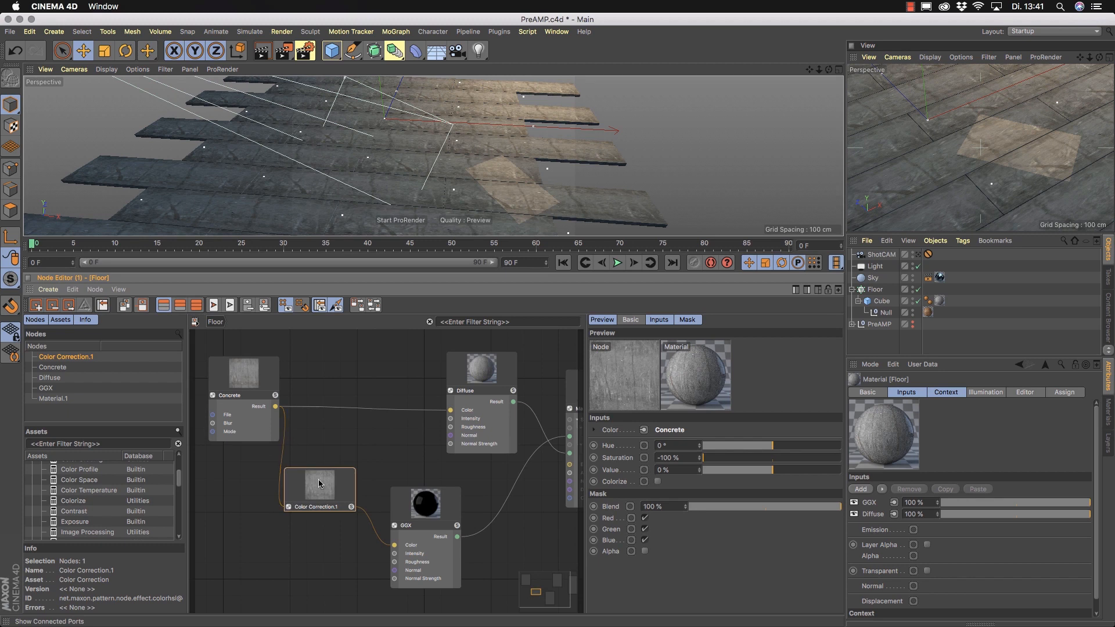
# - Collapse the Color Correction node to its title bar with all ports hidden and auto-arrange the node graph
pyautogui.click(180, 306)
pyautogui.click(163, 305)
pyautogui.click(180, 305)
pyautogui.click(163, 305)
pyautogui.click(289, 507)
pyautogui.moveTo(297, 507)
pyautogui.mouseDown()
pyautogui.moveTo(306, 506)
pyautogui.moveTo(298, 508)
pyautogui.mouseUp()
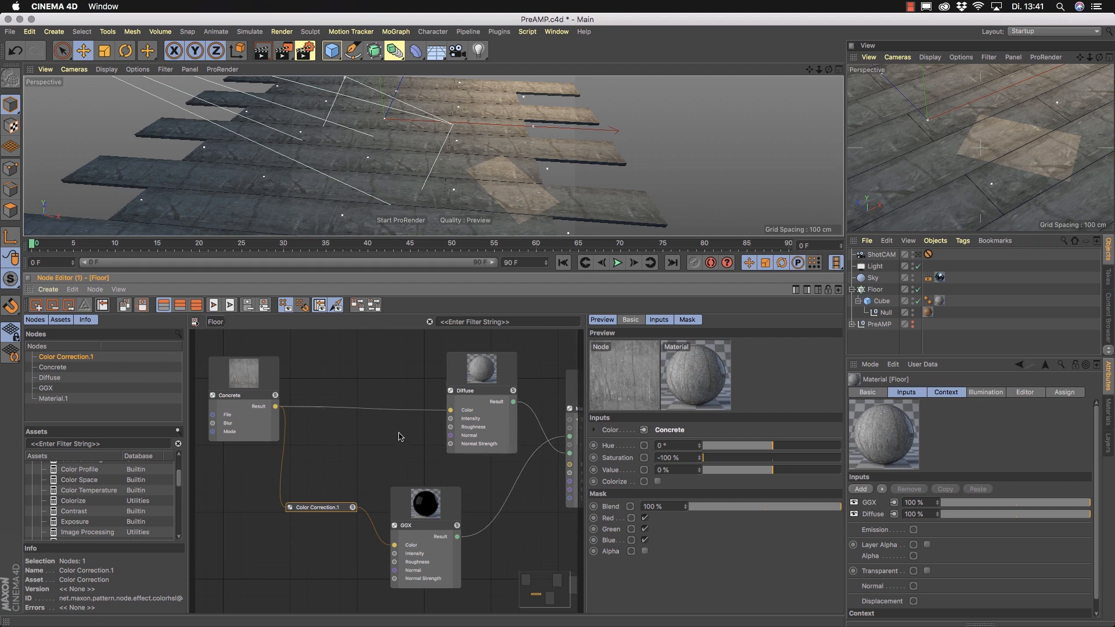
pyautogui.click(375, 307)
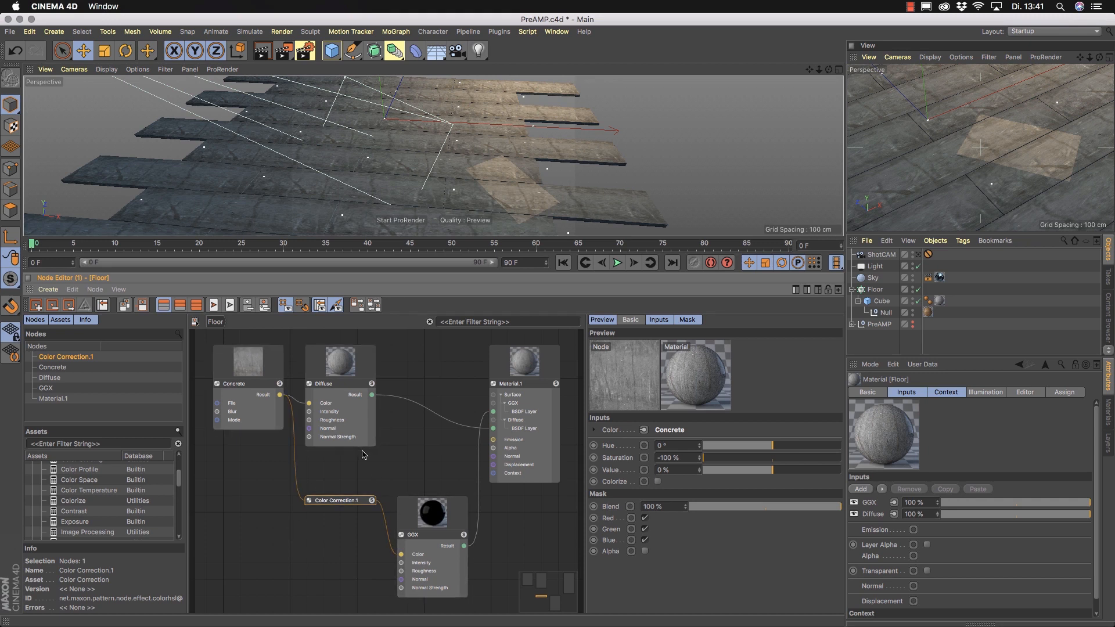
# - Set the GGX node's roughness to 24 %
pyautogui.click(432, 517)
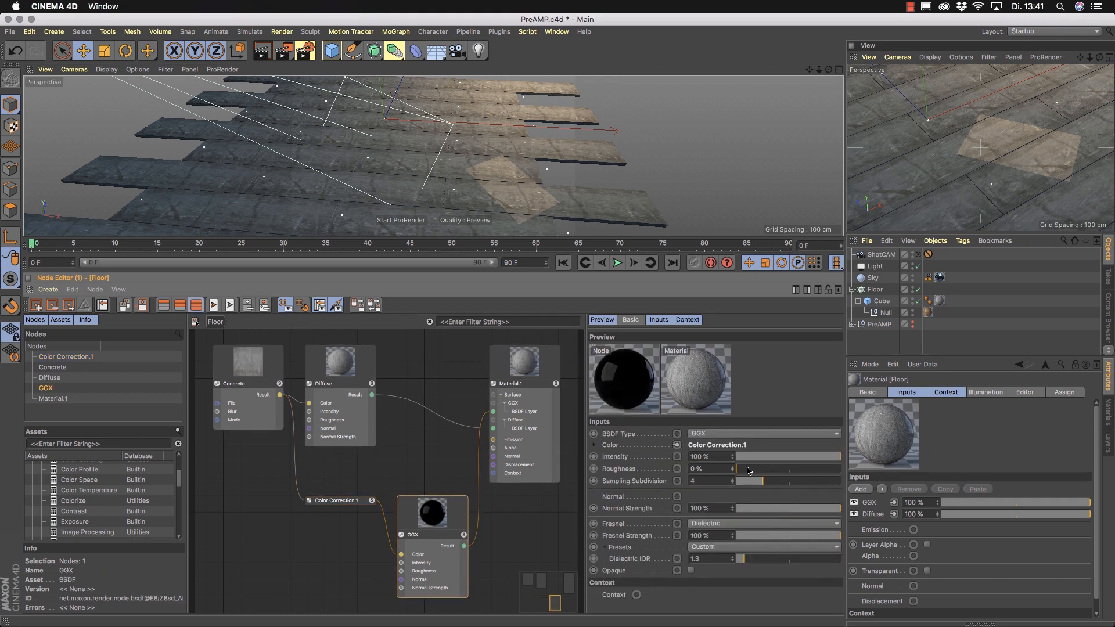
pyautogui.moveTo(740, 472); pyautogui.dragTo(762, 471)
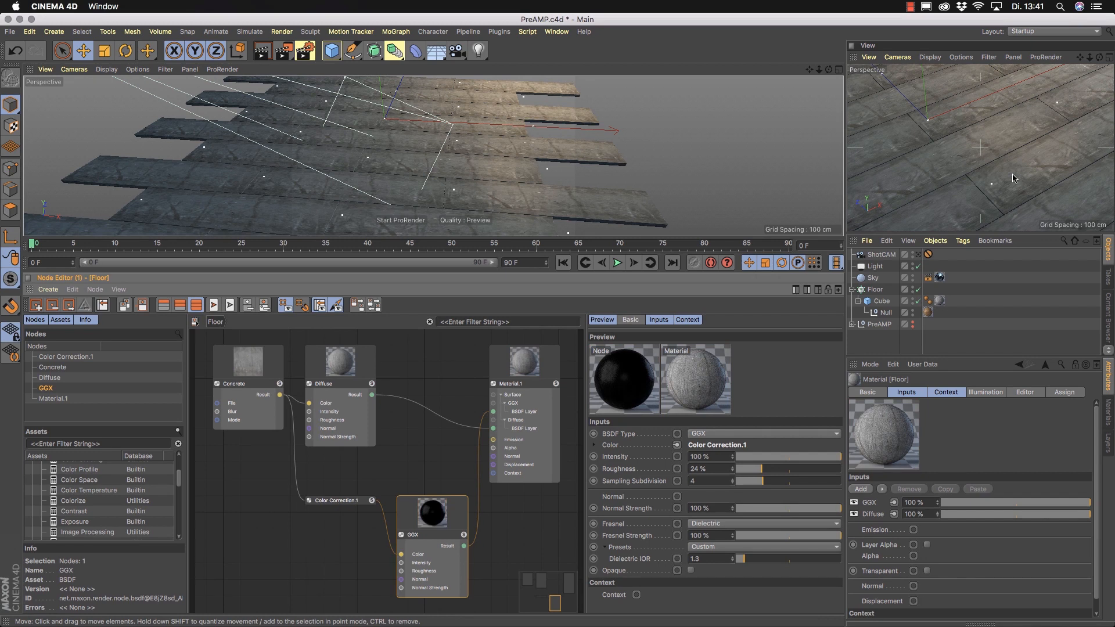
pyautogui.moveTo(545, 466); pyautogui.dragTo(581, 430, button='middle')
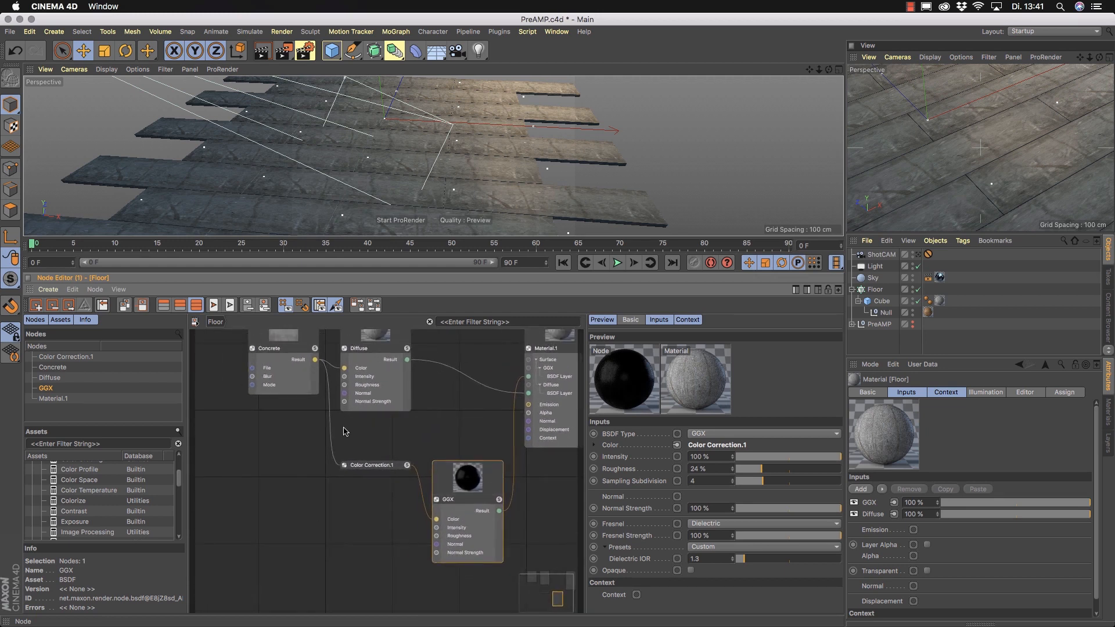
# - Reposition the Concrete, Material and GGX nodes in the graph and view the GGX layer's settings within the Material node
pyautogui.moveTo(302, 346); pyautogui.dragTo(262, 369)
pyautogui.click(277, 490)
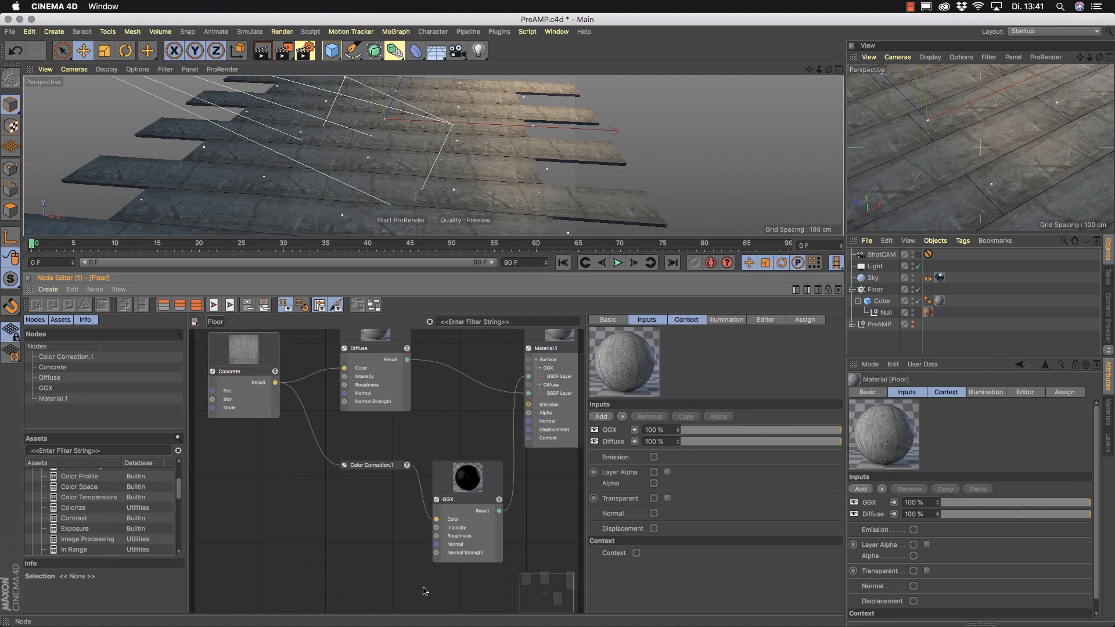
pyautogui.keyDown('alt'); pyautogui.moveTo(526, 518); pyautogui.dragTo(475, 545, button='middle'); pyautogui.keyUp('alt')
pyautogui.moveTo(503, 368); pyautogui.dragTo(527, 370)
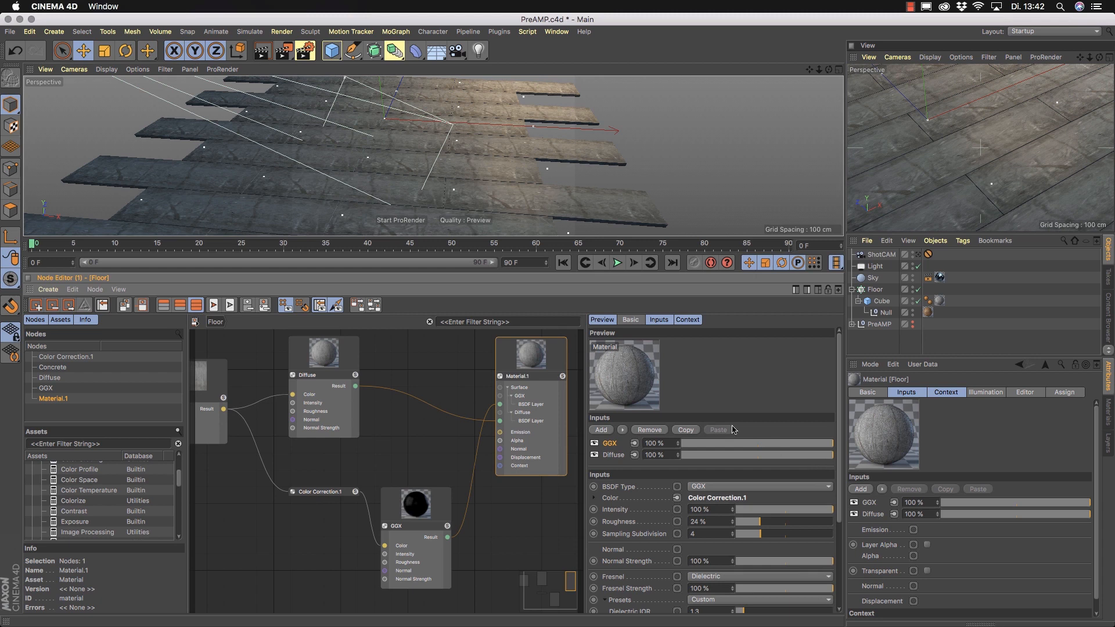
pyautogui.scroll(-5, 834, 505)
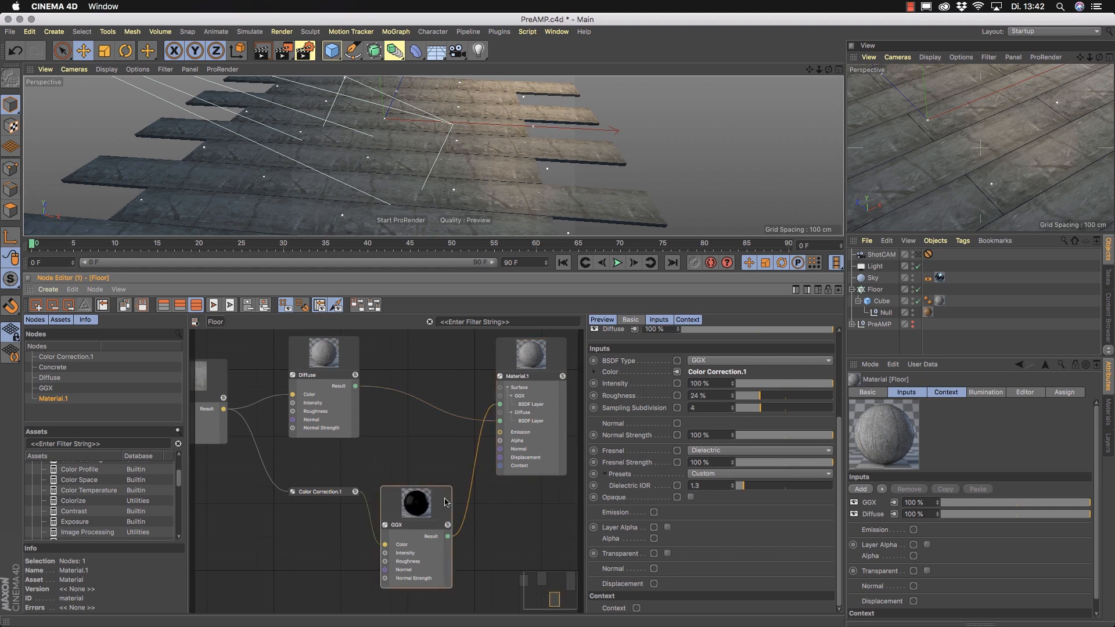
pyautogui.moveTo(446, 504); pyautogui.dragTo(448, 475)
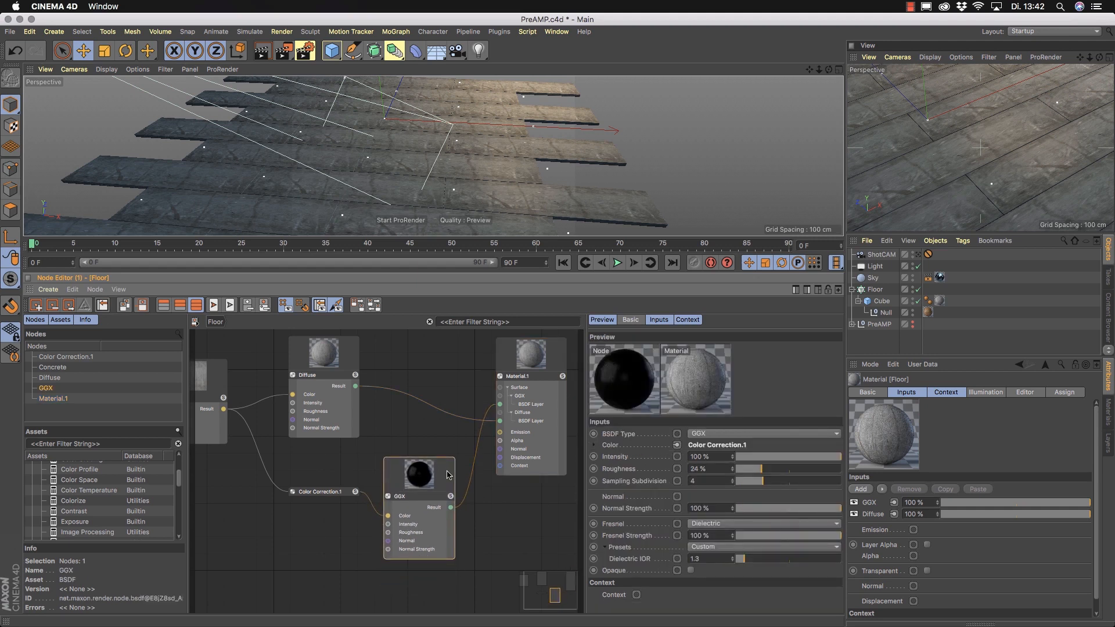
pyautogui.keyDown('alt'); pyautogui.moveTo(249, 535); pyautogui.dragTo(291, 516, button='middle'); pyautogui.keyUp('alt')
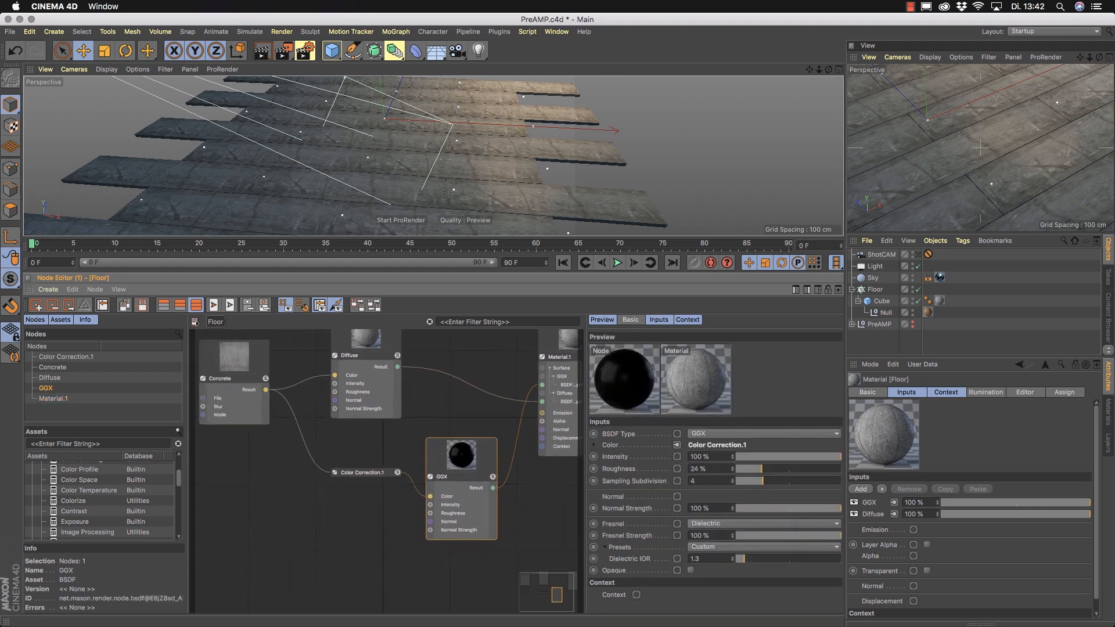
# - Find the Bump Map asset, add it below the Color Correction node and connect the Concrete result to its Value input
pyautogui.click(88, 445)
pyautogui.write('bump')
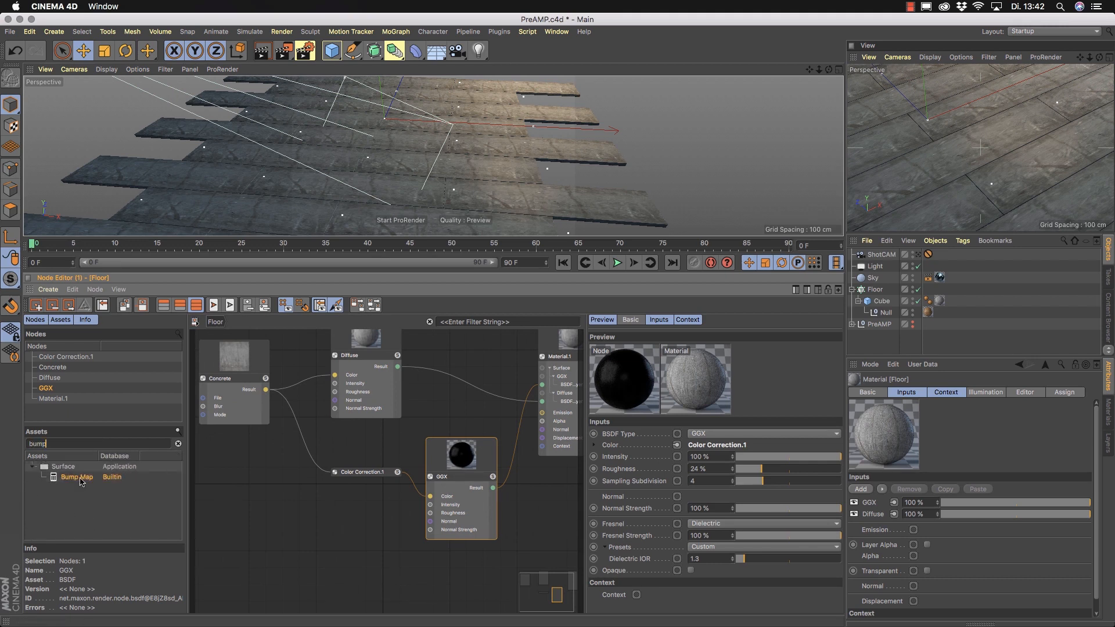
pyautogui.moveTo(68, 488); pyautogui.dragTo(356, 546)
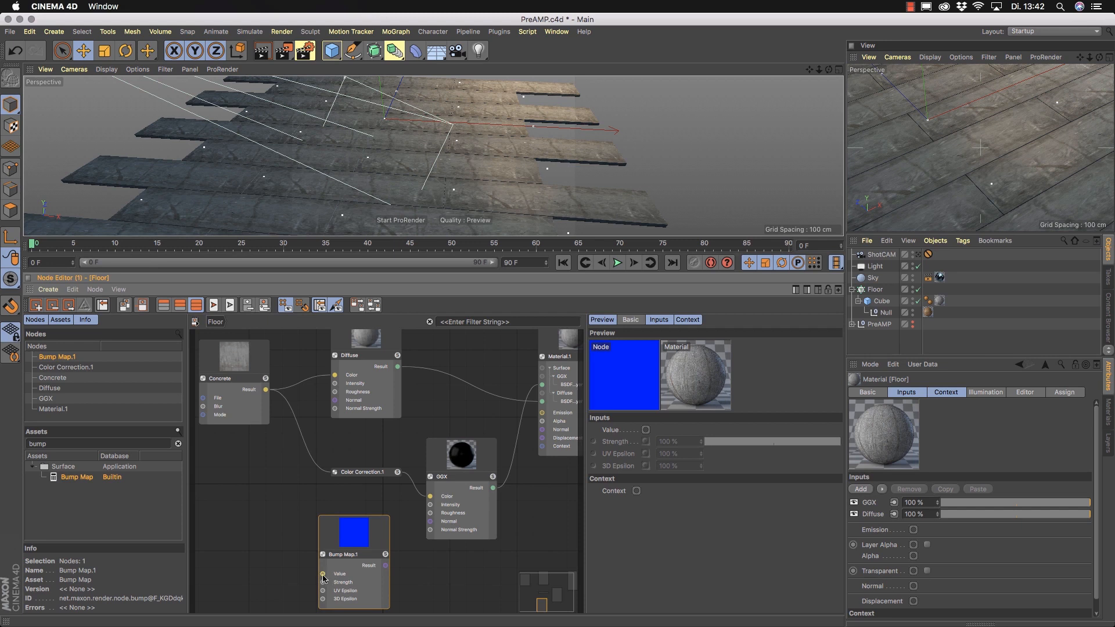
pyautogui.moveTo(323, 579); pyautogui.dragTo(267, 389)
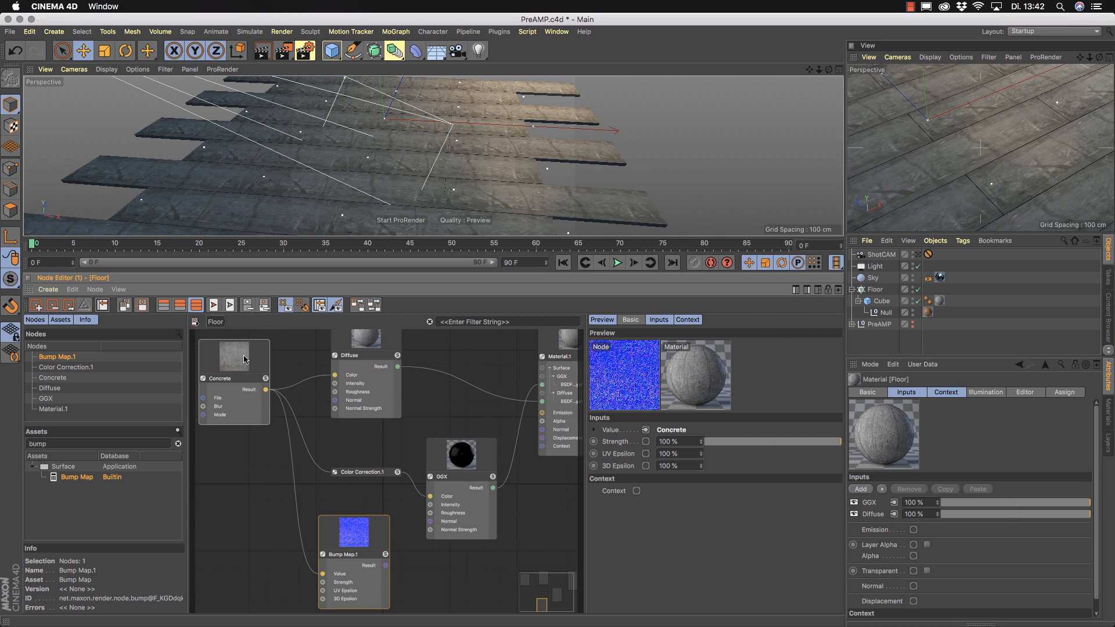
# - Move the Color Correction node up slightly and show only its connected ports
pyautogui.click(365, 473)
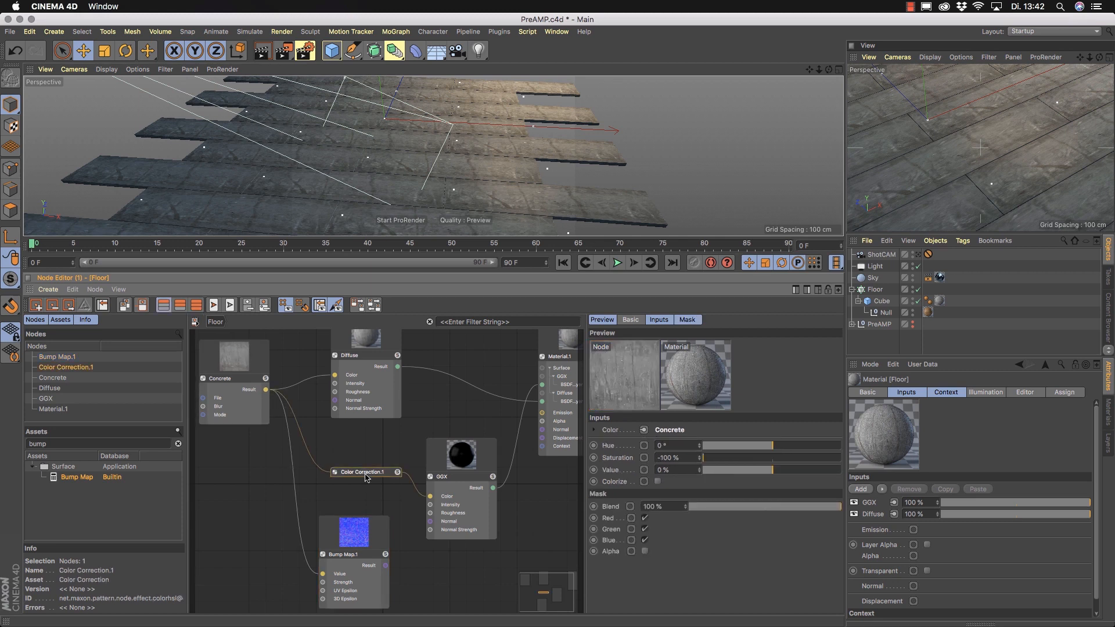
pyautogui.moveTo(373, 477); pyautogui.dragTo(356, 454)
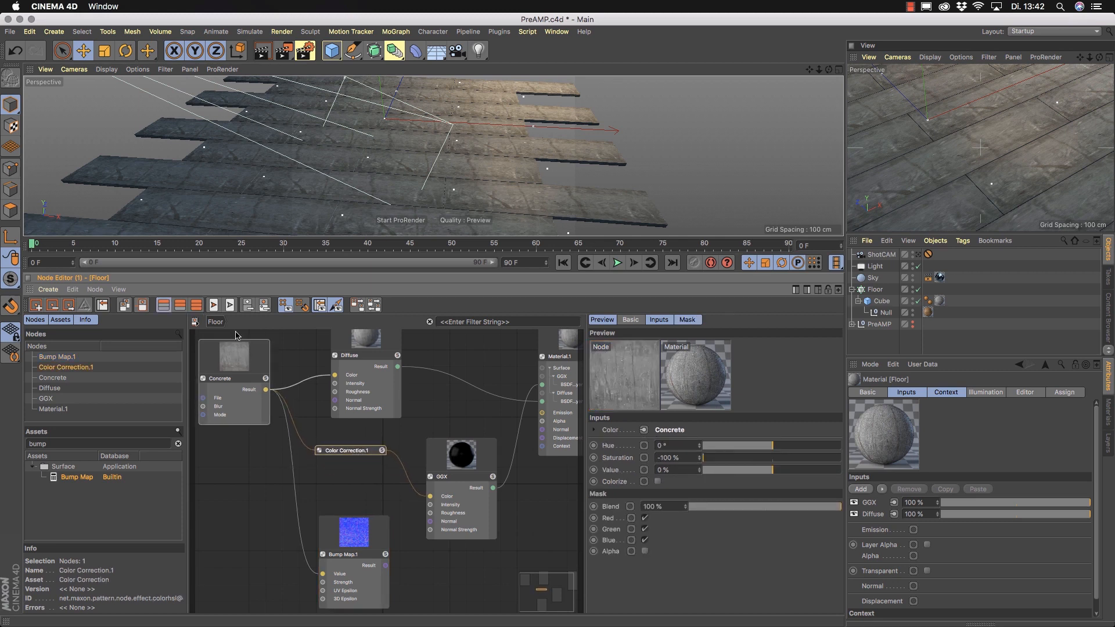
pyautogui.click(182, 305)
# - Disconnect the Concrete wire from the Bump Map's Value input and move the Color Correction node aside
pyautogui.moveTo(323, 574); pyautogui.dragTo(243, 572)
pyautogui.click(252, 569)
pyautogui.moveTo(323, 574); pyautogui.dragTo(238, 568)
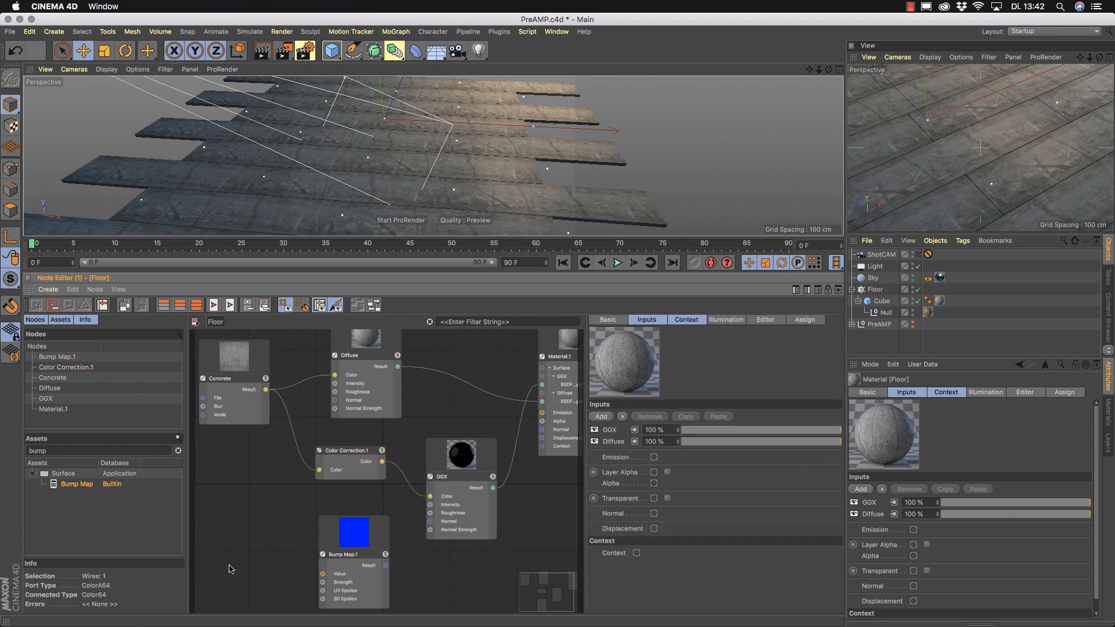
pyautogui.moveTo(357, 458); pyautogui.dragTo(360, 490)
pyautogui.press('Escape')
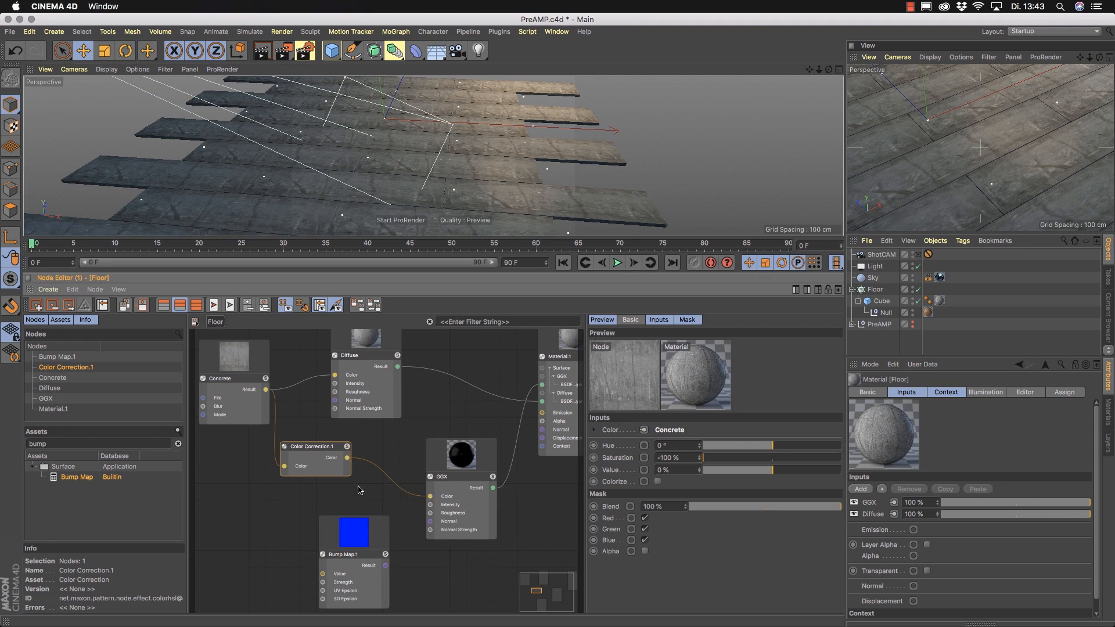
# - Hide the Bump Map node's ports and connect the Color Correction's Color output to its Value input
pyautogui.click(380, 527)
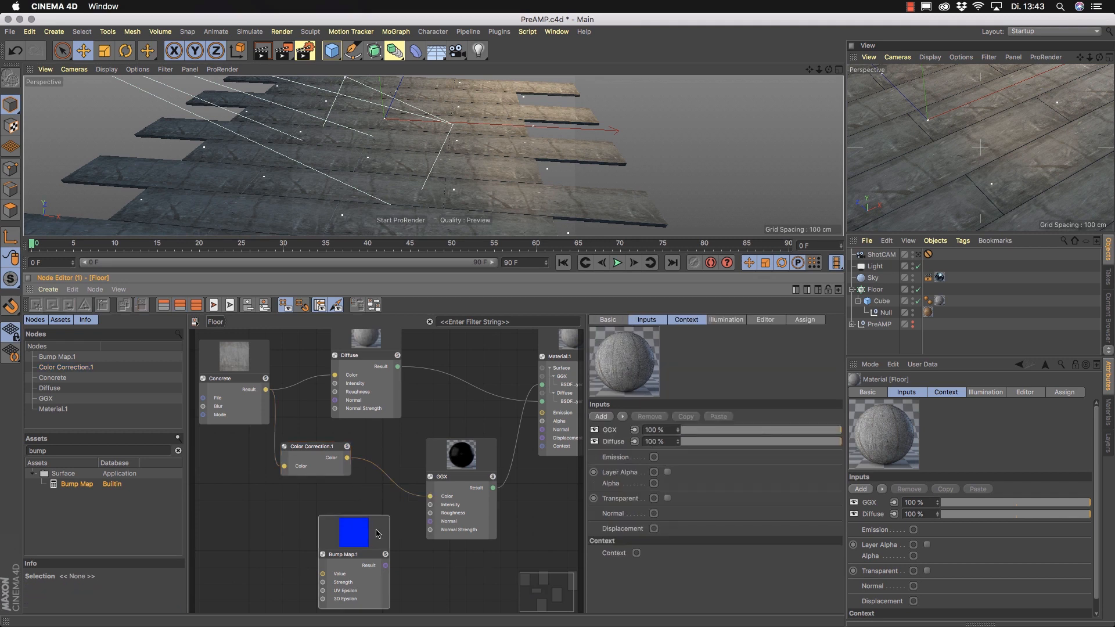
pyautogui.click(166, 306)
pyautogui.moveTo(353, 536); pyautogui.dragTo(361, 558)
pyautogui.moveTo(347, 459); pyautogui.dragTo(356, 561)
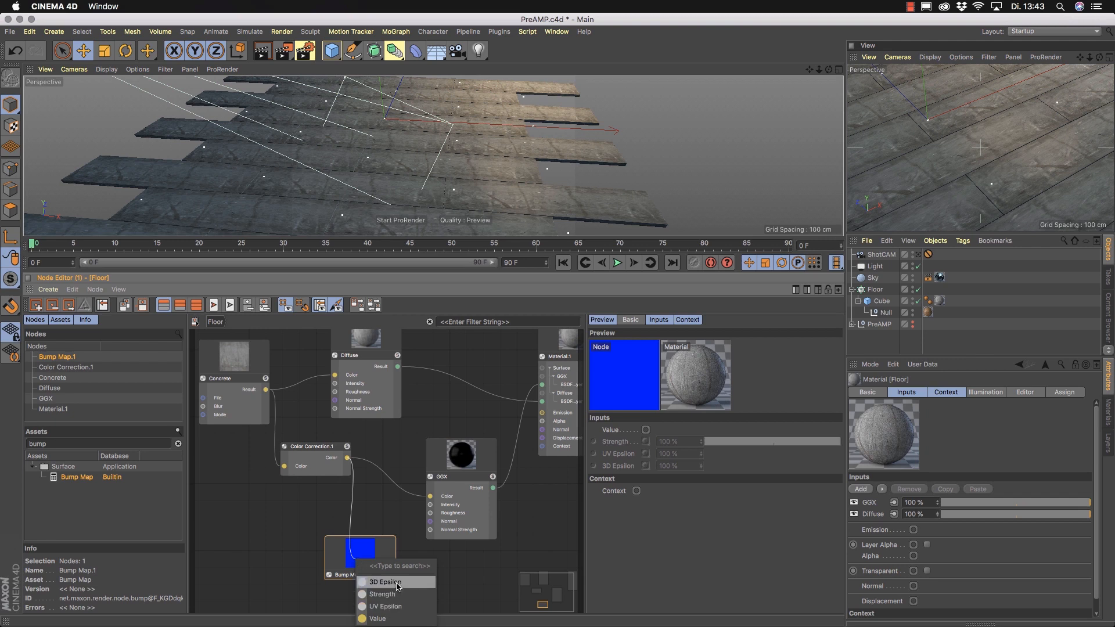
pyautogui.click(378, 619)
pyautogui.moveTo(371, 561); pyautogui.dragTo(352, 572)
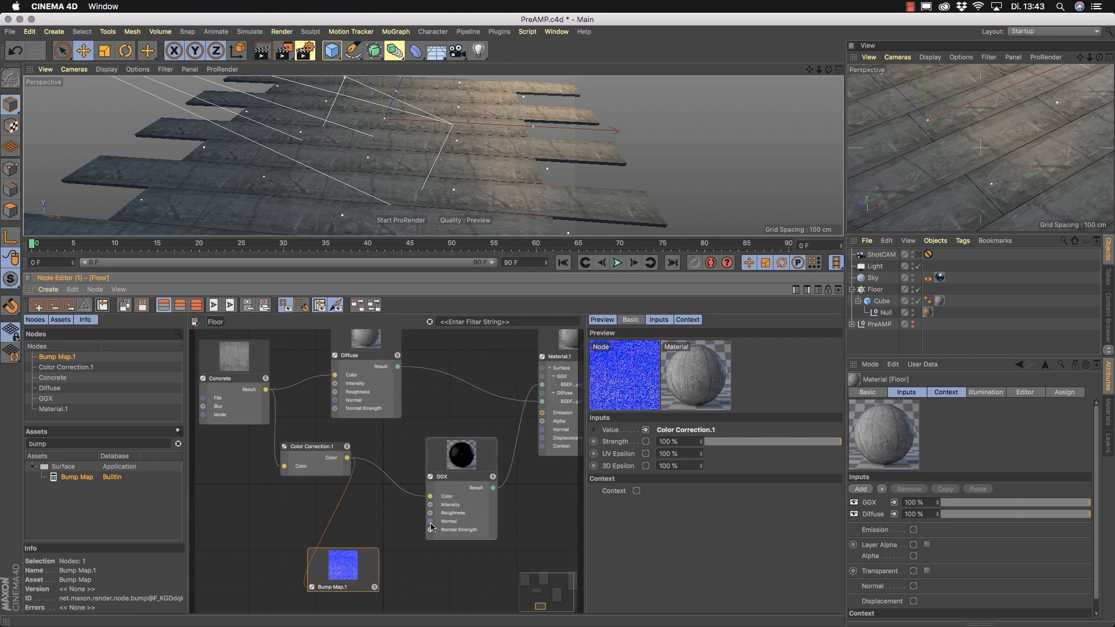
# - Connect the Bump Map's Result to the GGX node's Normal input and hide all Bump Map ports again
pyautogui.moveTo(401, 540); pyautogui.dragTo(349, 566)
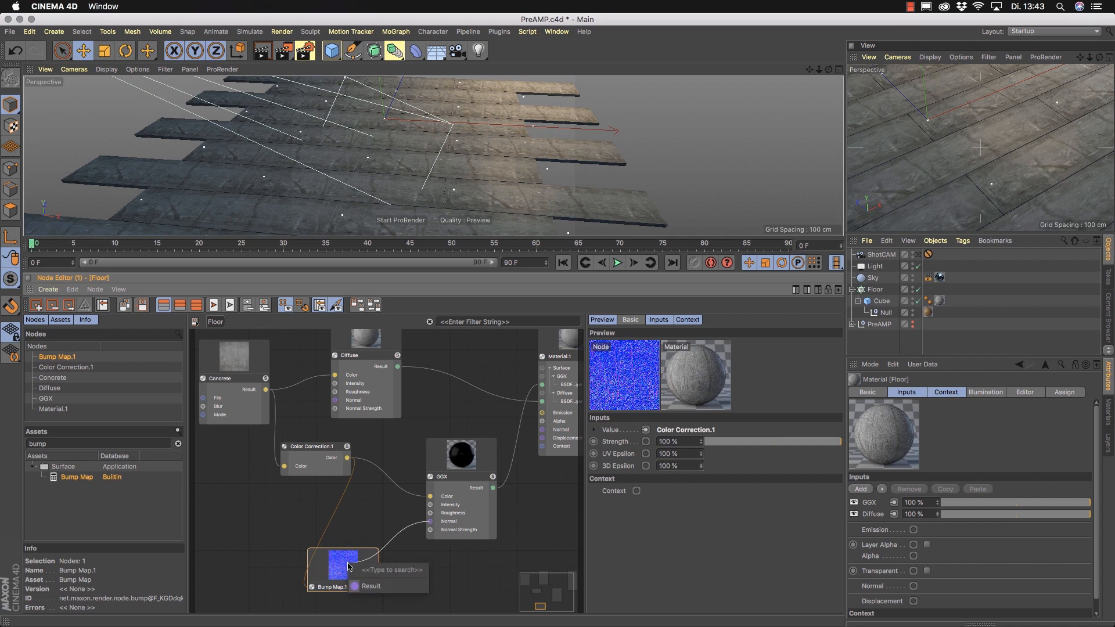
pyautogui.click(365, 587)
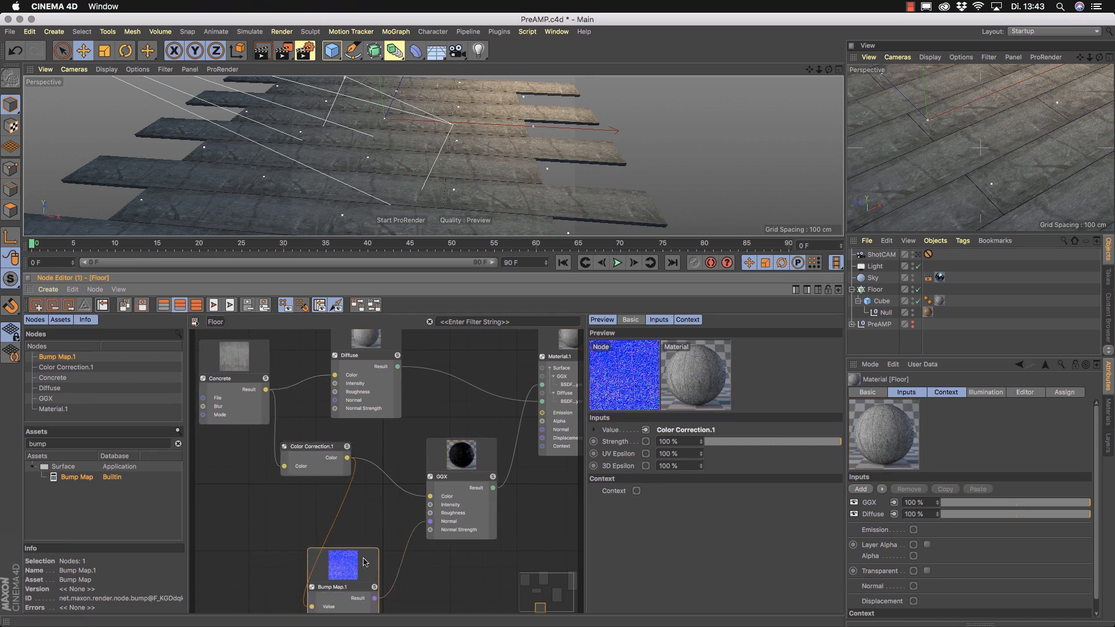
pyautogui.click(173, 309)
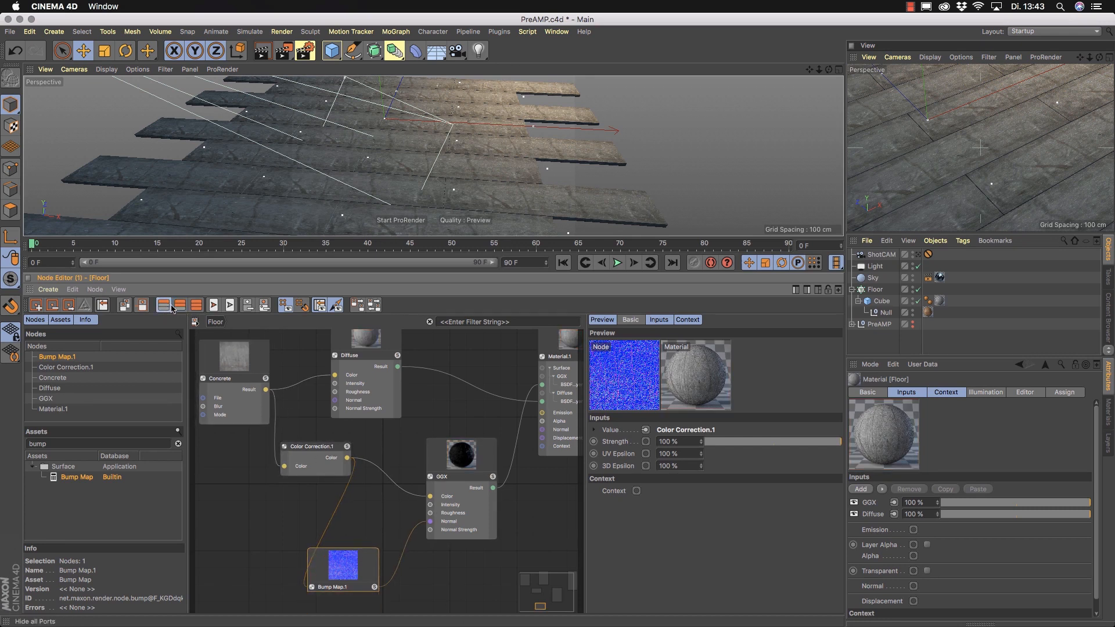
# - Examine the bumped floor surface up close and render the small perspective view
pyautogui.scroll(10, 458, 174)
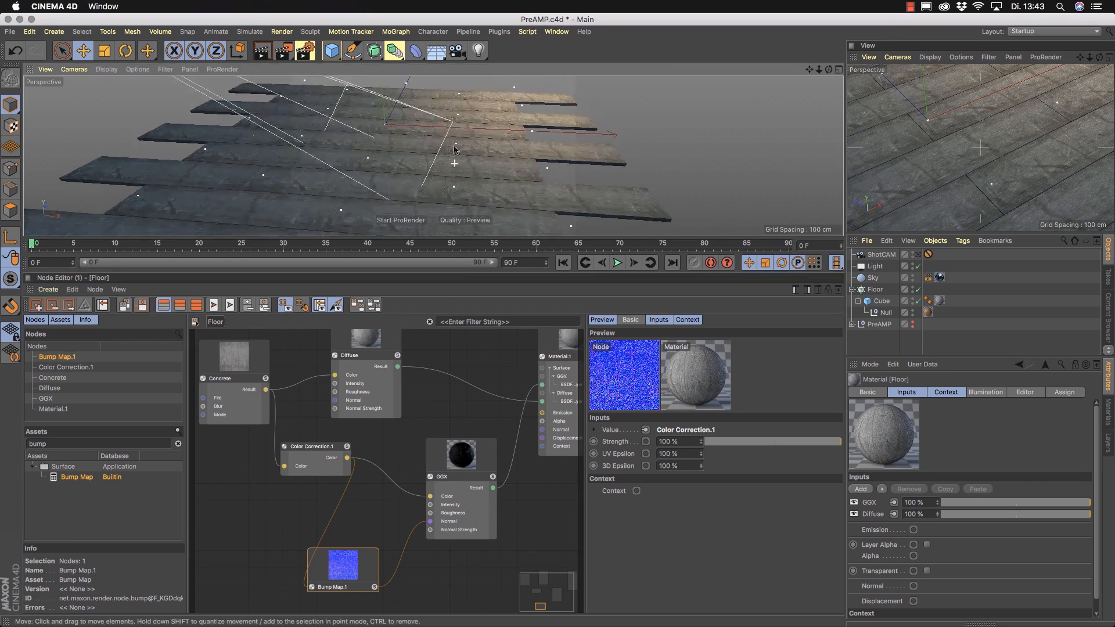
pyautogui.keyDown('alt'); pyautogui.moveTo(456, 138); pyautogui.dragTo(470, 135); pyautogui.keyUp('alt')
pyautogui.keyDown('alt'); pyautogui.moveTo(681, 131); pyautogui.dragTo(953, 102); pyautogui.keyUp('alt')
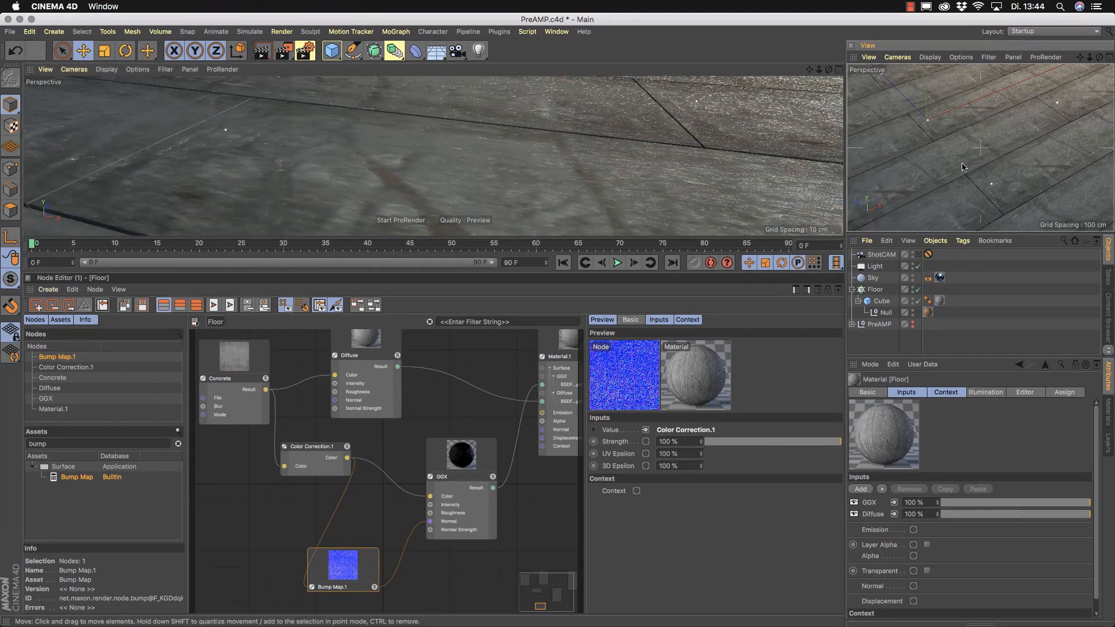
pyautogui.press('super+r')
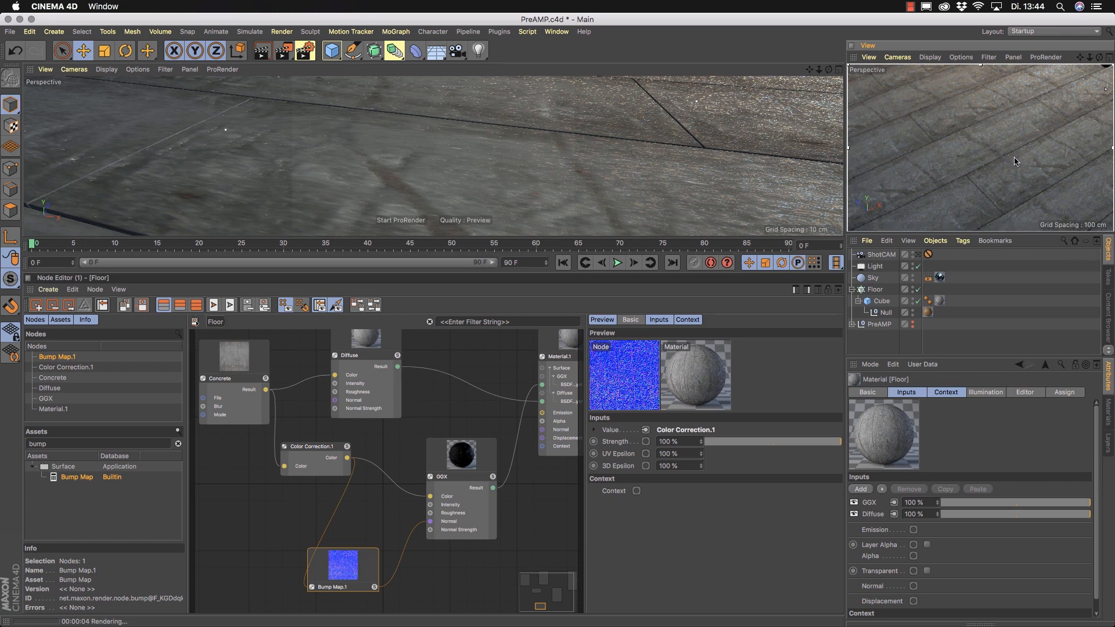
# - Set the Bump Map node's strength to -40 %
pyautogui.click(373, 567)
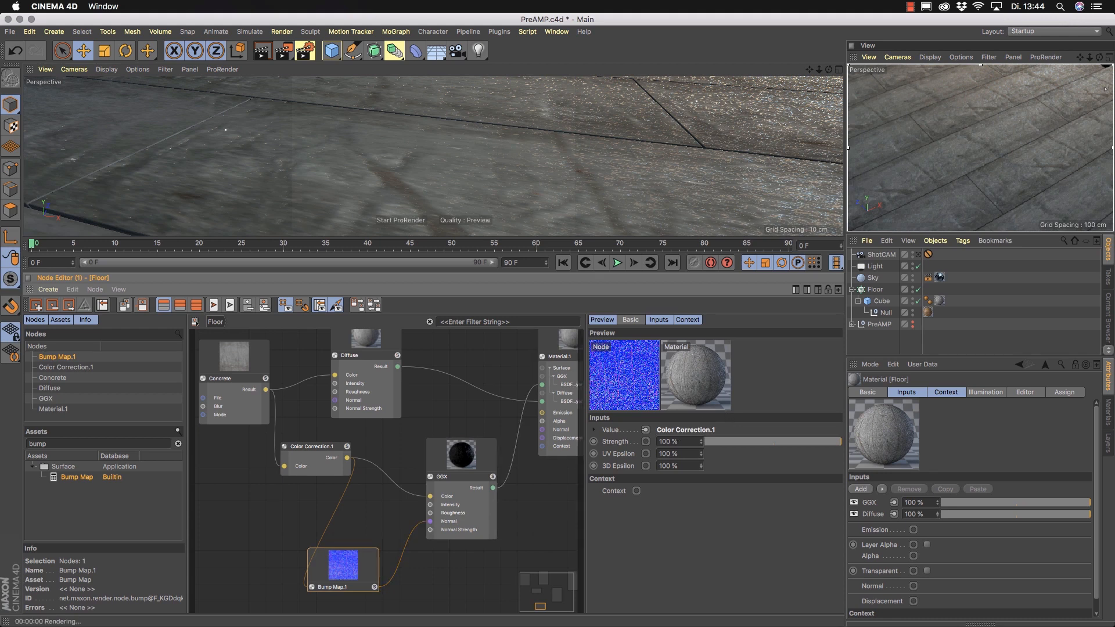
pyautogui.moveTo(836, 448); pyautogui.dragTo(747, 450)
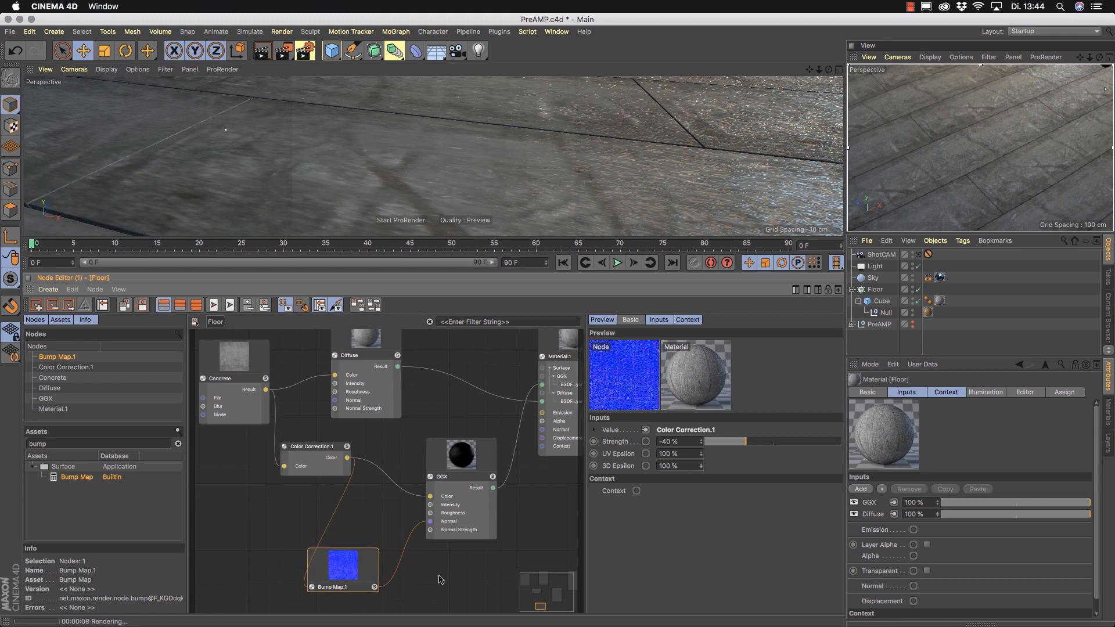
# - Delete the Bump Map node and disconnect the remaining Color Correction wire from the GGX node's Normal input
pyautogui.keyDown('alt'); pyautogui.moveTo(444, 575); pyautogui.dragTo(513, 538, button='middle'); pyautogui.keyUp('alt')
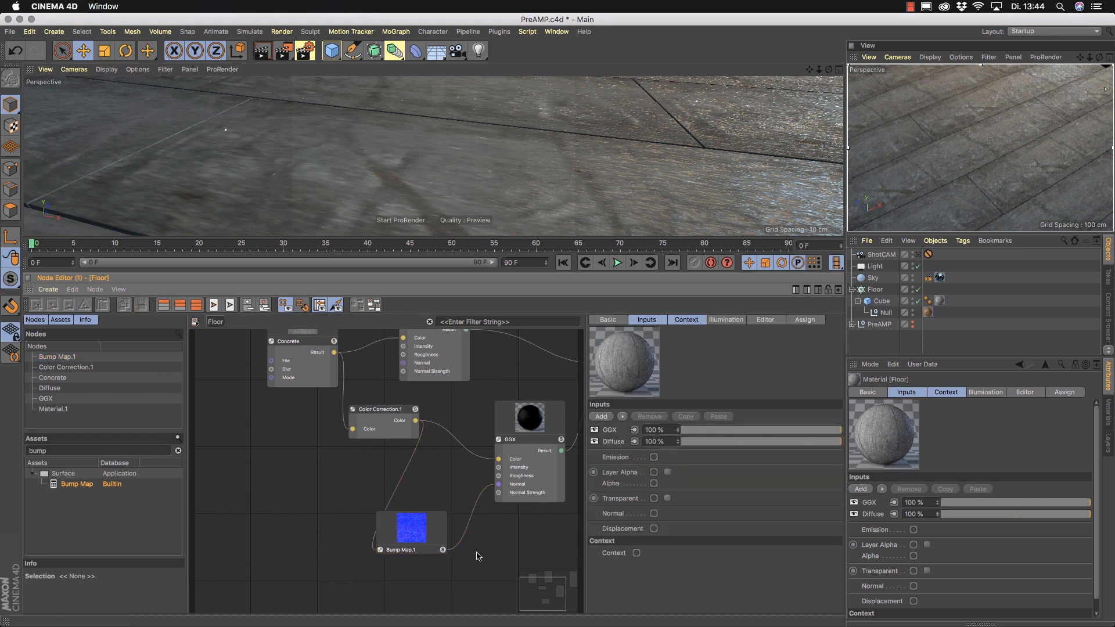
pyautogui.press('Delete')
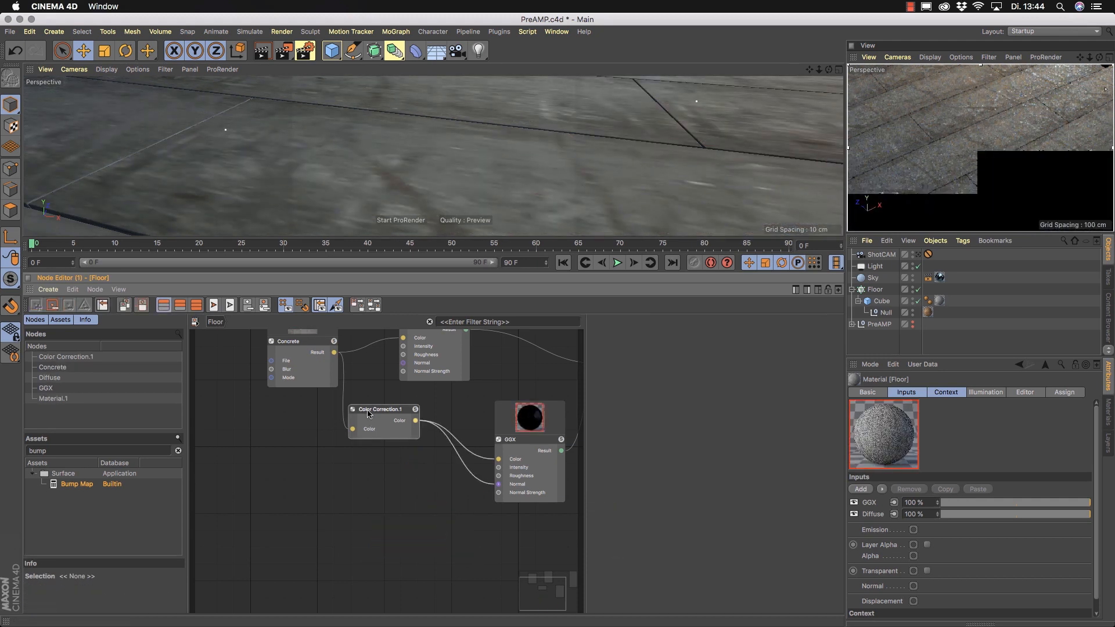
pyautogui.moveTo(499, 484); pyautogui.dragTo(374, 529)
pyautogui.moveTo(378, 412); pyautogui.dragTo(402, 406)
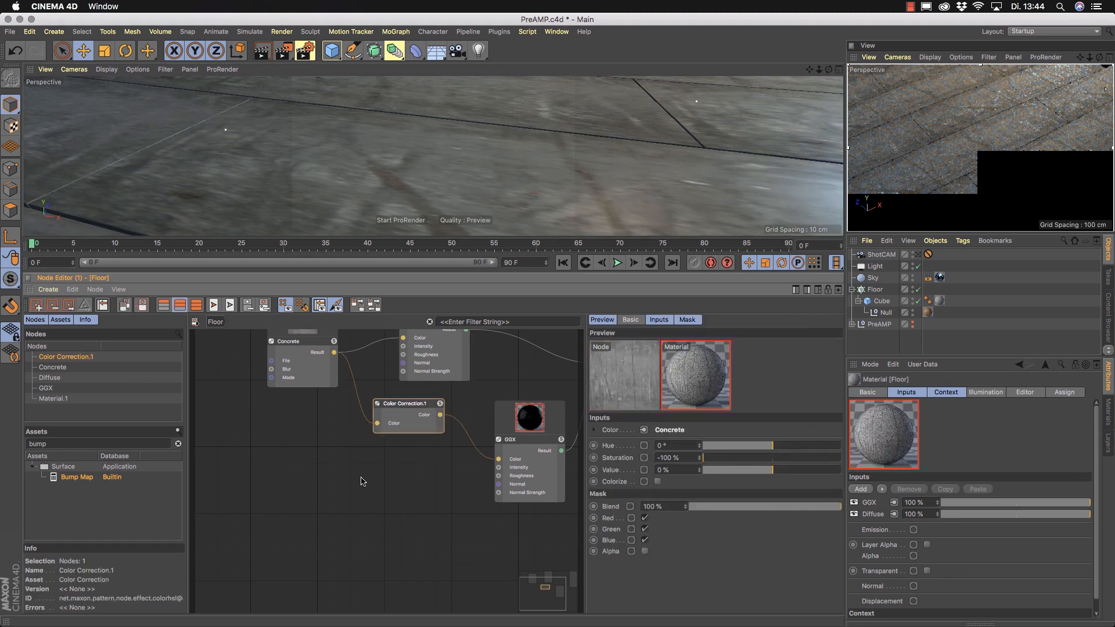
# - Add an Image node below the Concrete node and load the tex_398n.png texture into it
pyautogui.click(54, 443)
pyautogui.write('image')
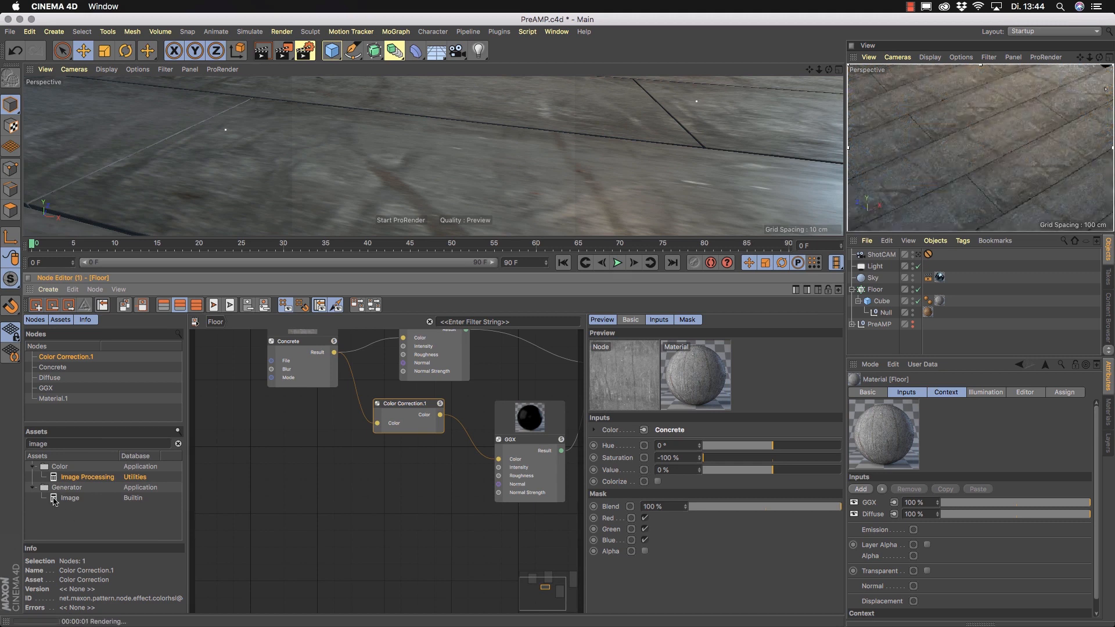
pyautogui.moveTo(53, 501); pyautogui.dragTo(262, 520)
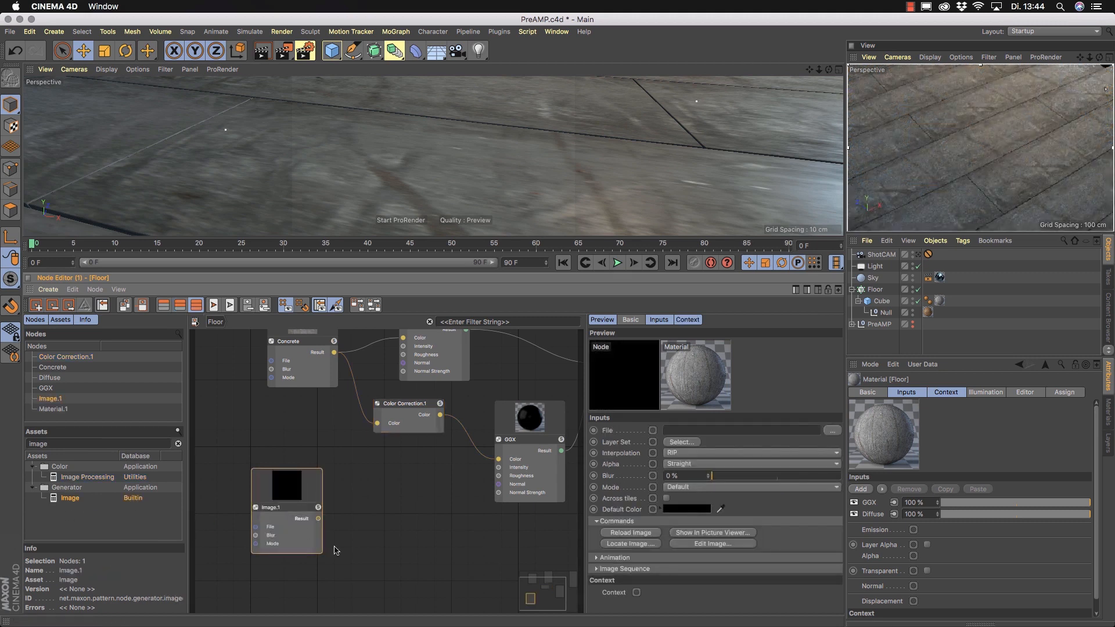
pyautogui.click(831, 431)
pyautogui.click(219, 108)
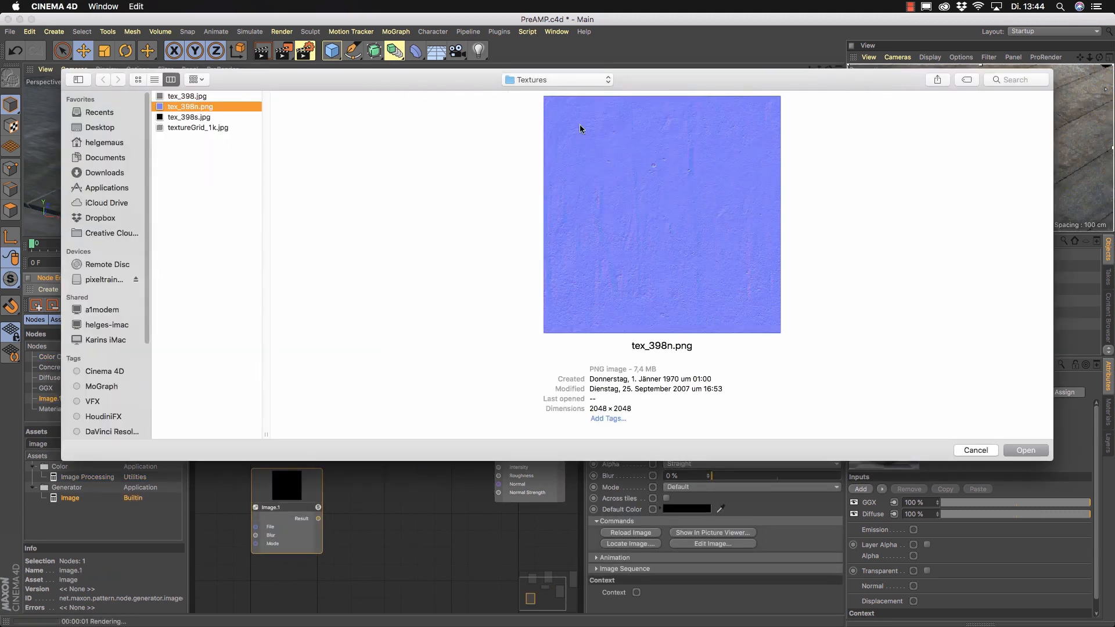
pyautogui.click(1026, 450)
pyautogui.moveTo(282, 498); pyautogui.dragTo(270, 496)
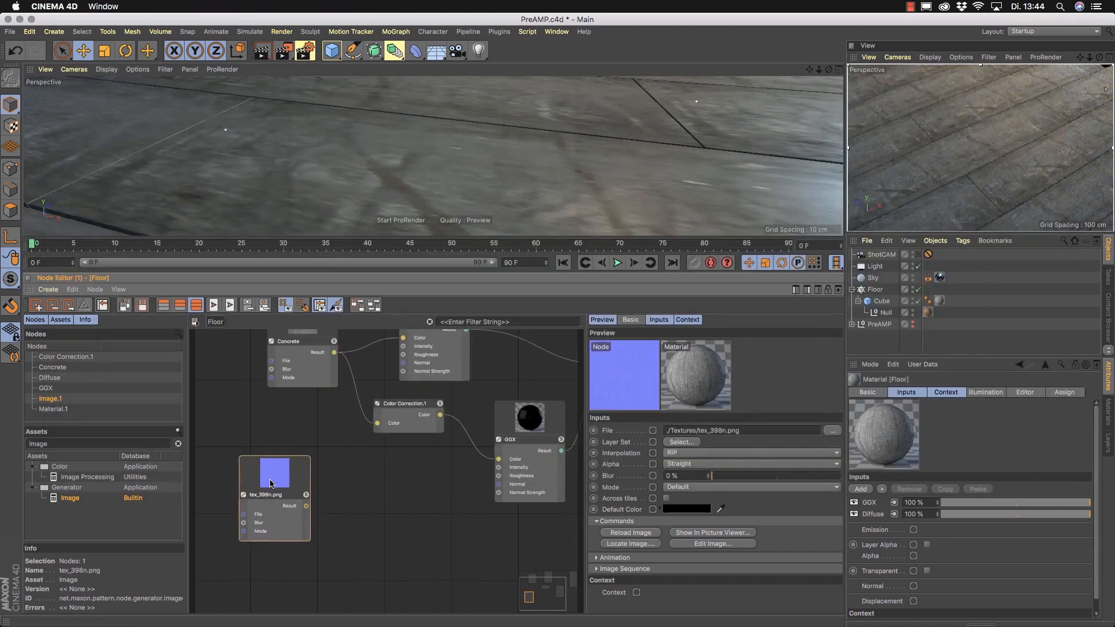
# - Preview the tex_398n.png node and the Color Correction node on the floor by soloing them one at a time
pyautogui.scroll(-8, 389, 184)
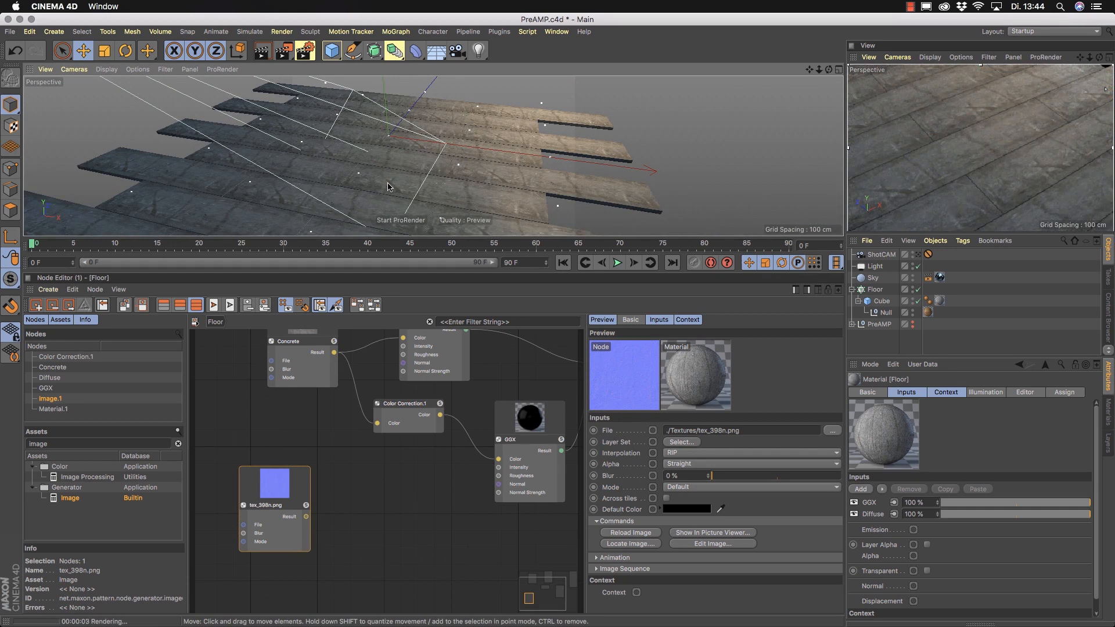
pyautogui.keyDown('alt'); pyautogui.moveTo(439, 517); pyautogui.dragTo(418, 539, button='middle'); pyautogui.keyUp('alt')
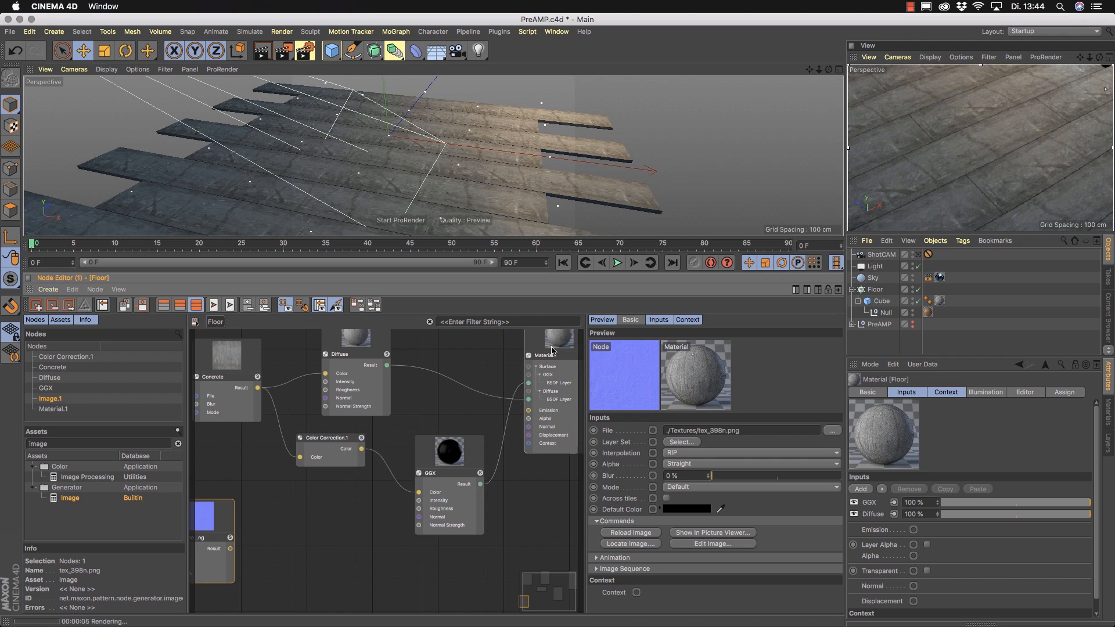
pyautogui.keyDown('alt'); pyautogui.moveTo(219, 587); pyautogui.dragTo(335, 554, button='middle'); pyautogui.keyUp('alt')
pyautogui.scroll(2, 381, 535)
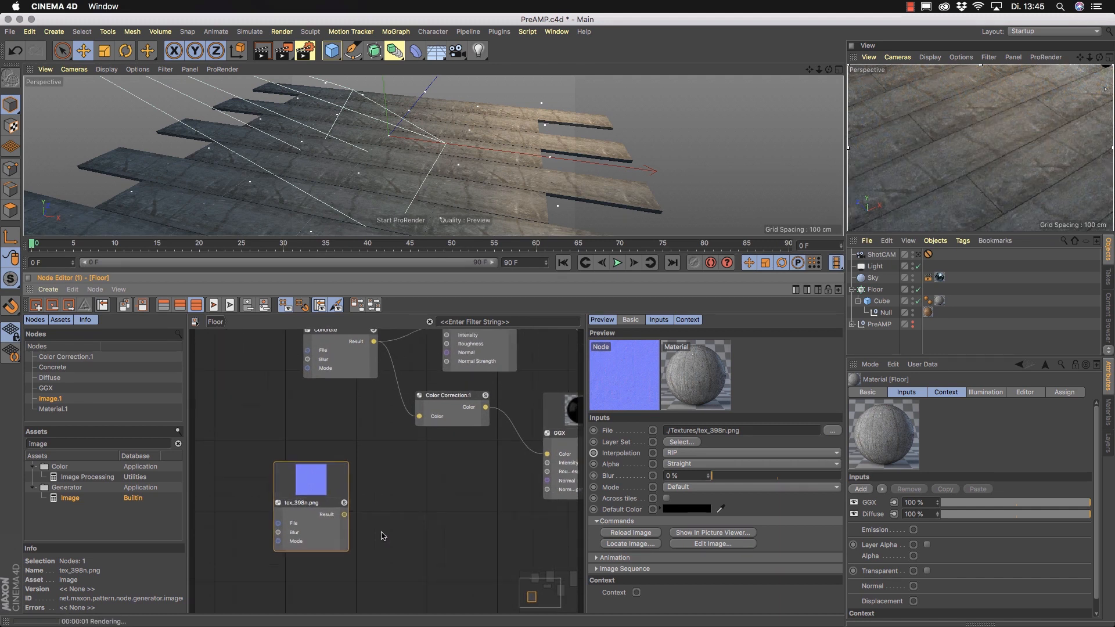
pyautogui.scroll(1, 382, 534)
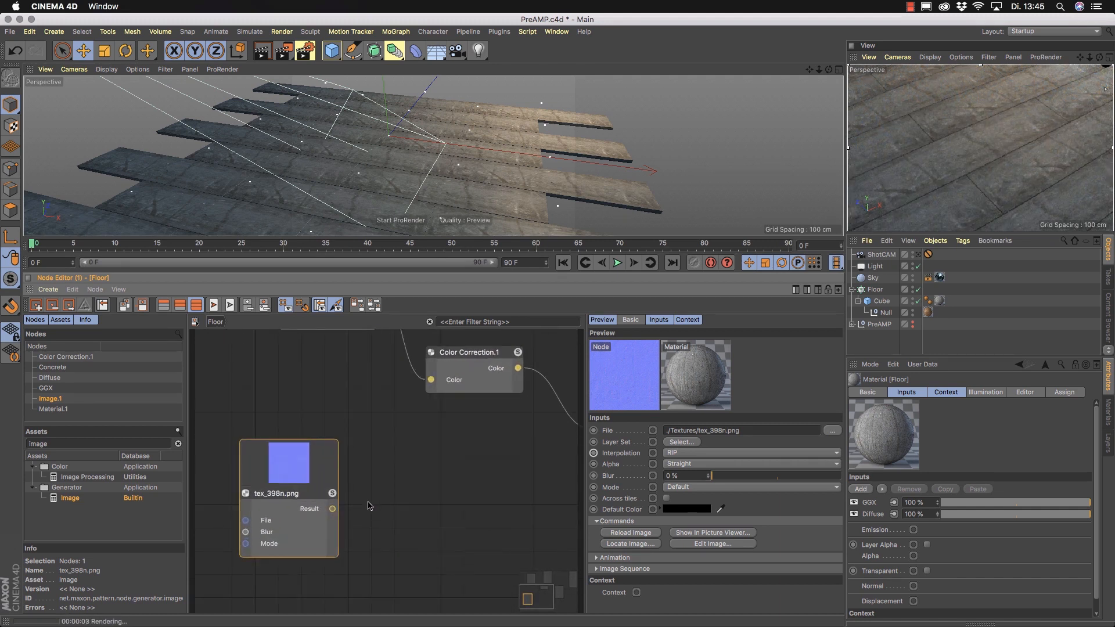
pyautogui.click(334, 494)
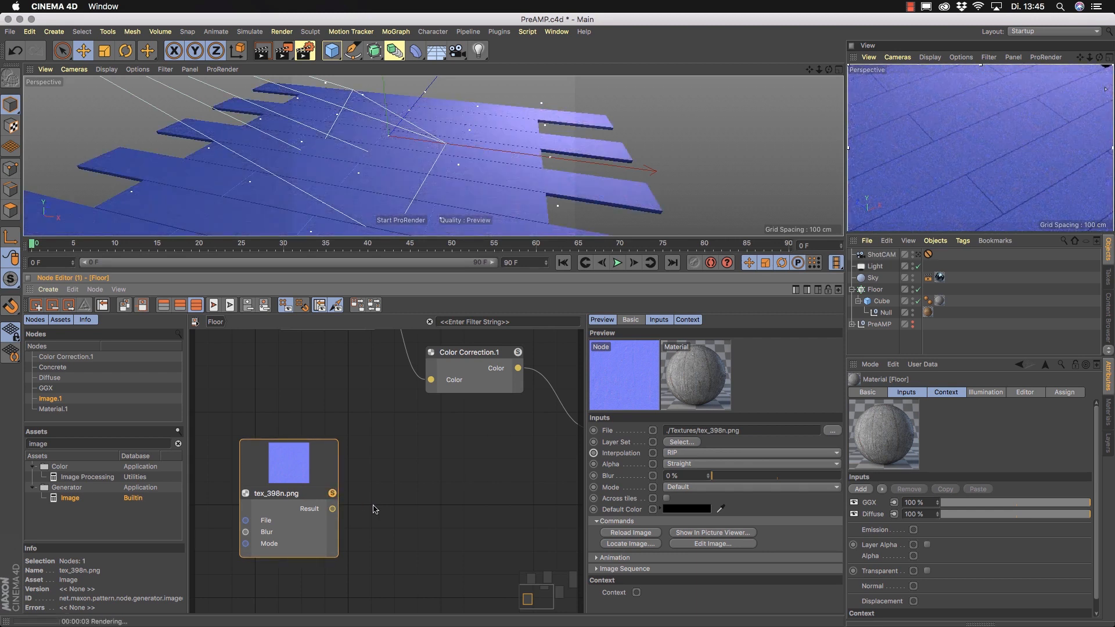
pyautogui.moveTo(426, 164)
pyautogui.keyDown('alt'); pyautogui.mouseDown()
pyautogui.moveTo(379, 211)
pyautogui.moveTo(382, 179)
pyautogui.moveTo(420, 162)
pyautogui.mouseUp(); pyautogui.keyUp('alt')
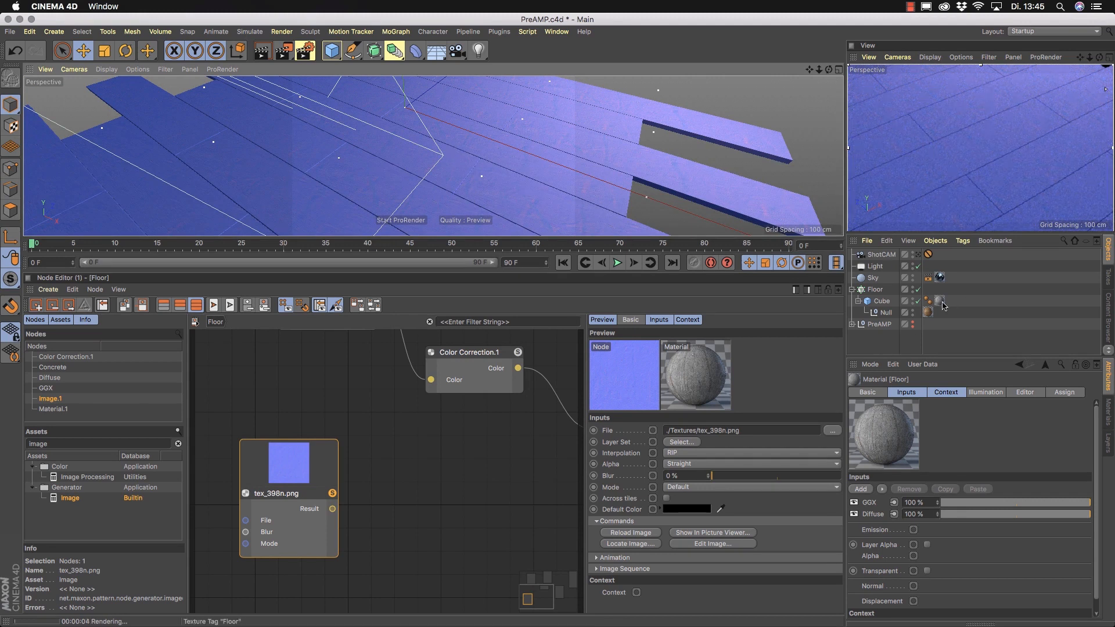
pyautogui.moveTo(421, 348); pyautogui.dragTo(339, 432, button='middle')
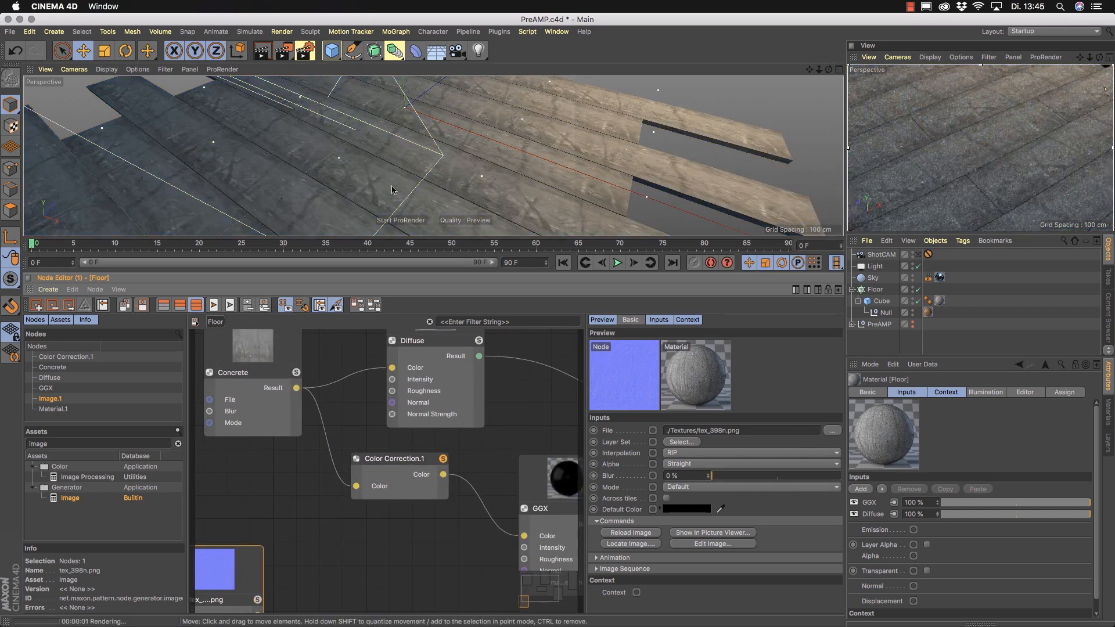
pyautogui.moveTo(543, 563); pyautogui.dragTo(440, 546, button='middle')
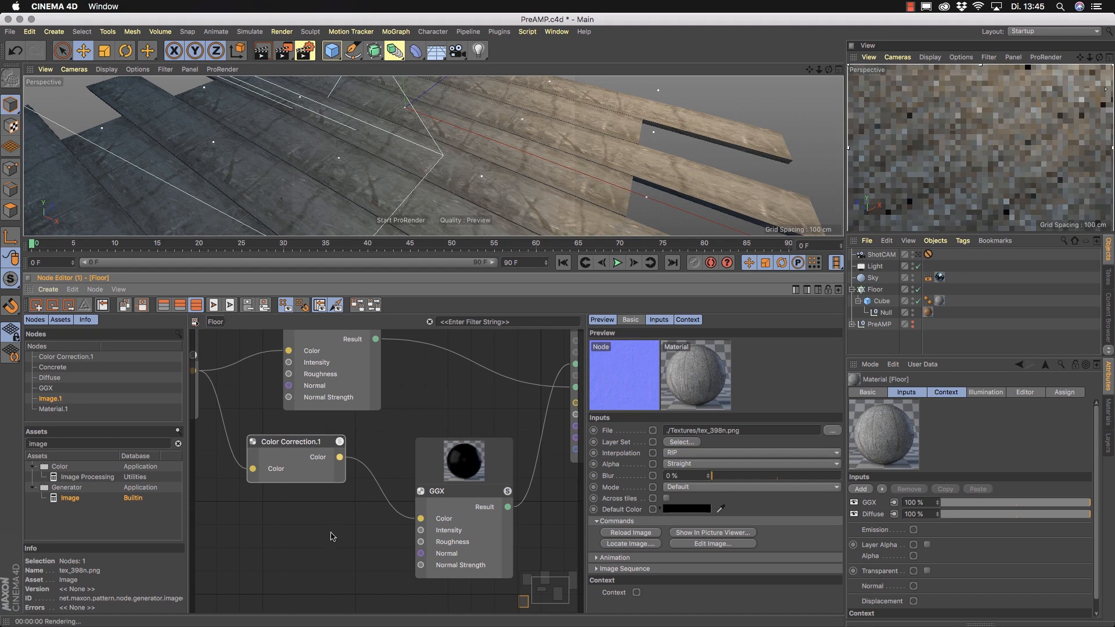
# - Add a Normal Map node beside the tex_398n.png node and connect the image's Result to its Normal input
pyautogui.scroll(-1, 338, 537)
pyautogui.scroll(-1, 336, 533)
pyautogui.moveTo(339, 532); pyautogui.dragTo(266, 575, button='middle')
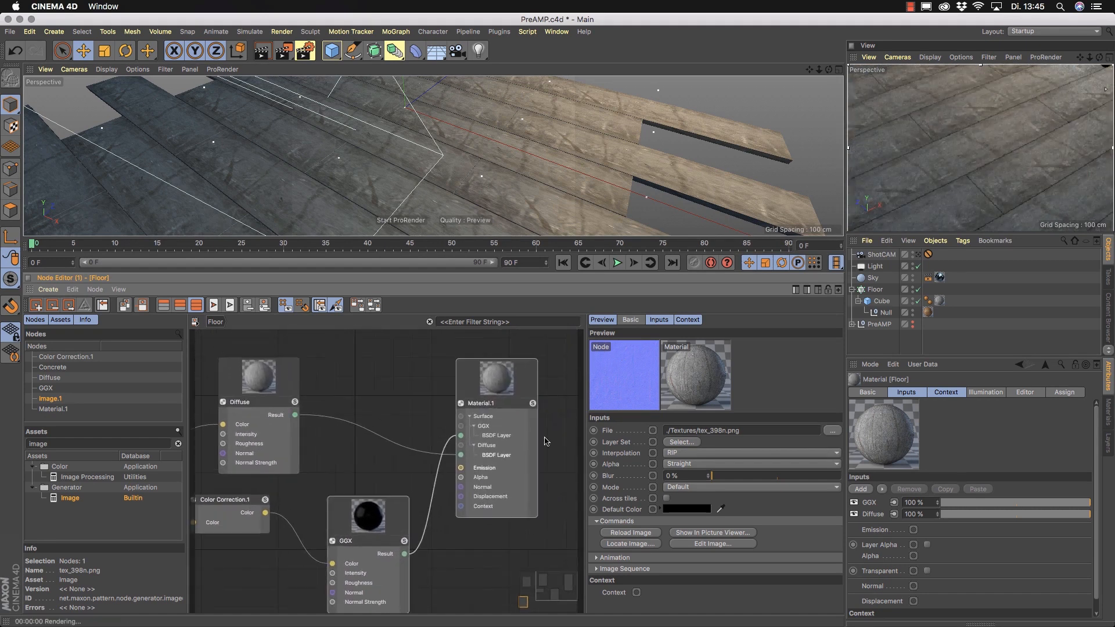
pyautogui.moveTo(325, 511); pyautogui.dragTo(430, 389, button='middle')
pyautogui.moveTo(226, 523); pyautogui.dragTo(334, 499, button='middle')
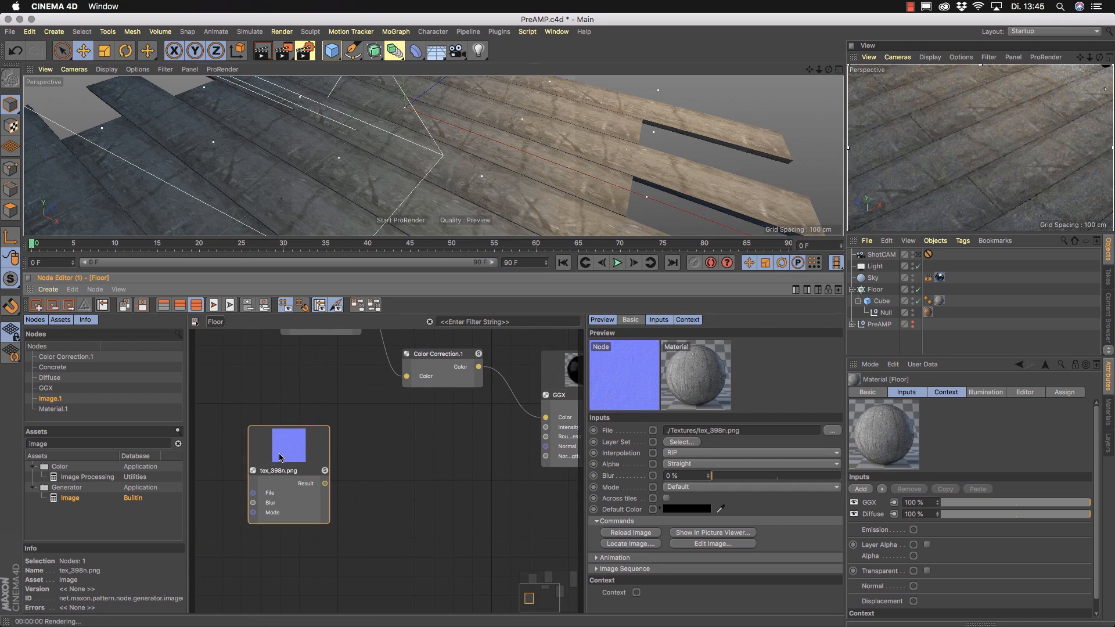
pyautogui.moveTo(279, 457); pyautogui.dragTo(261, 445)
pyautogui.click(72, 444)
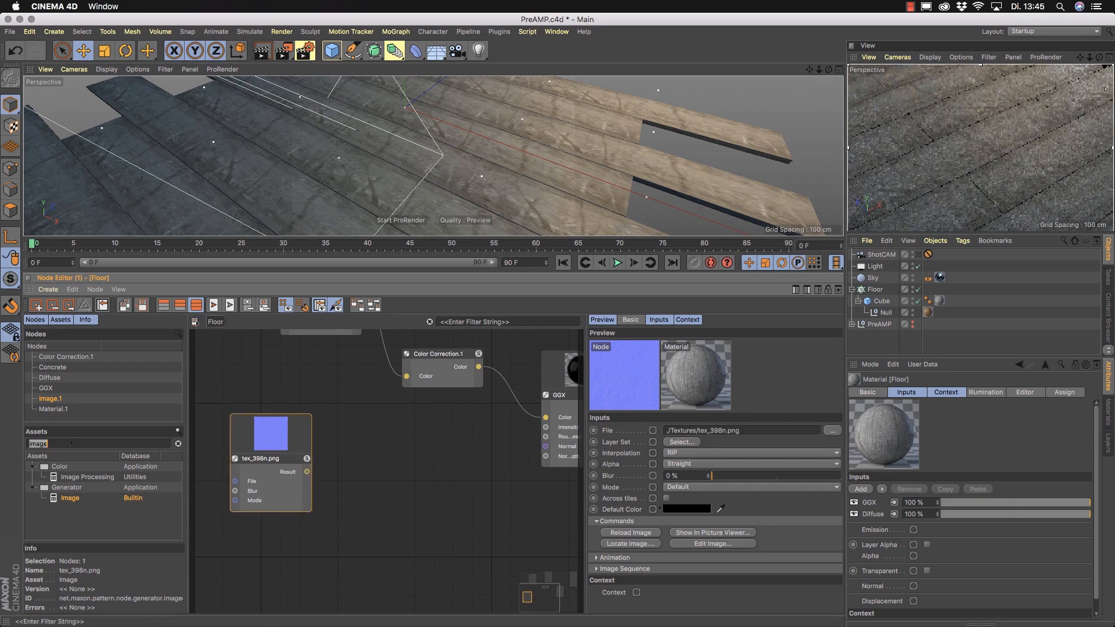
pyautogui.write('norm')
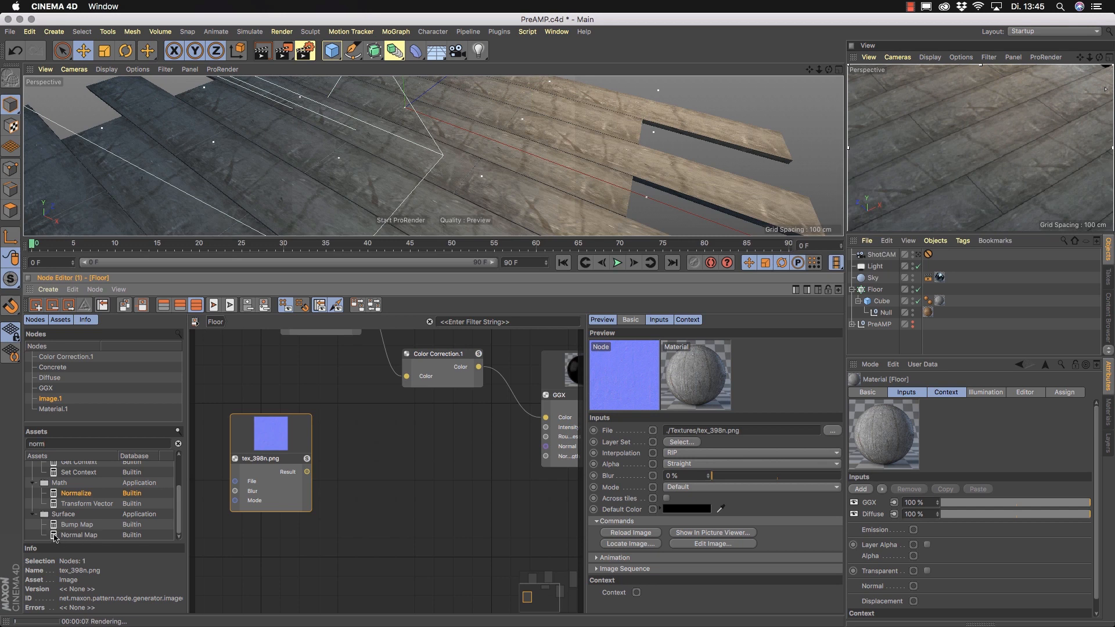
pyautogui.moveTo(417, 494); pyautogui.dragTo(425, 489)
pyautogui.moveTo(308, 471); pyautogui.dragTo(381, 489)
pyautogui.moveTo(433, 455); pyautogui.dragTo(403, 482)
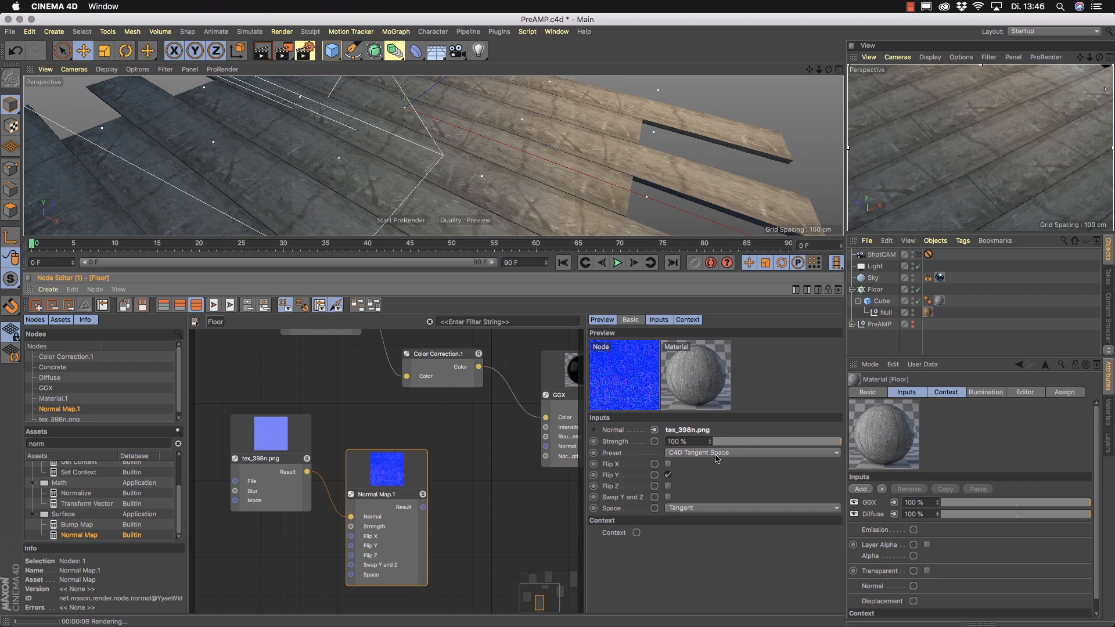
pyautogui.moveTo(509, 520); pyautogui.dragTo(425, 526, button='middle')
pyautogui.moveTo(339, 514); pyautogui.dragTo(460, 452)
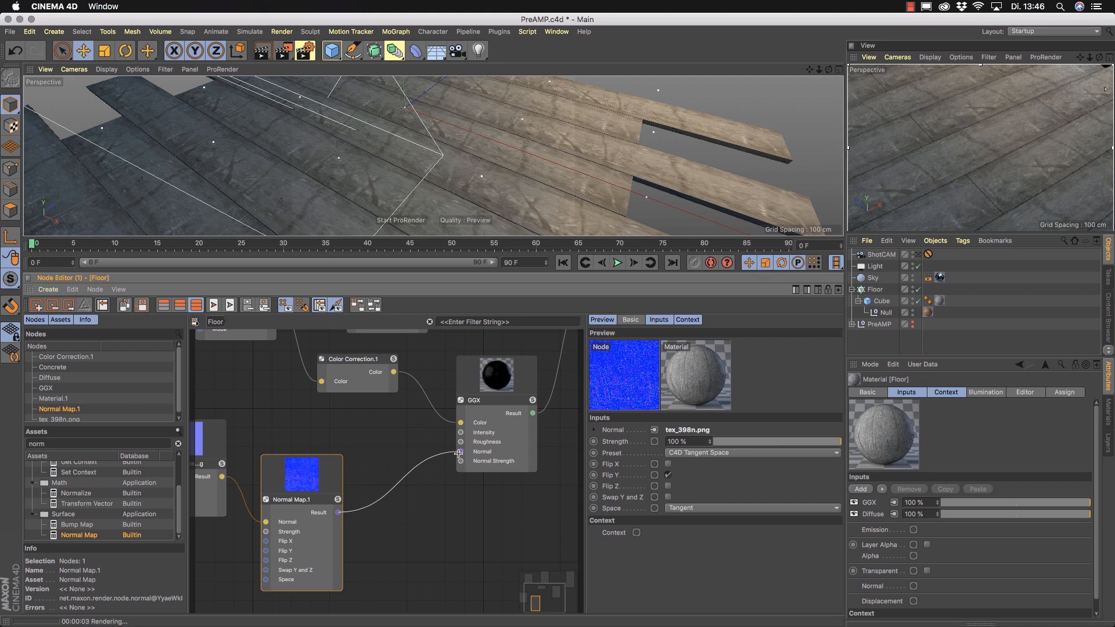
pyautogui.moveTo(459, 453); pyautogui.dragTo(431, 519)
pyautogui.click(434, 507)
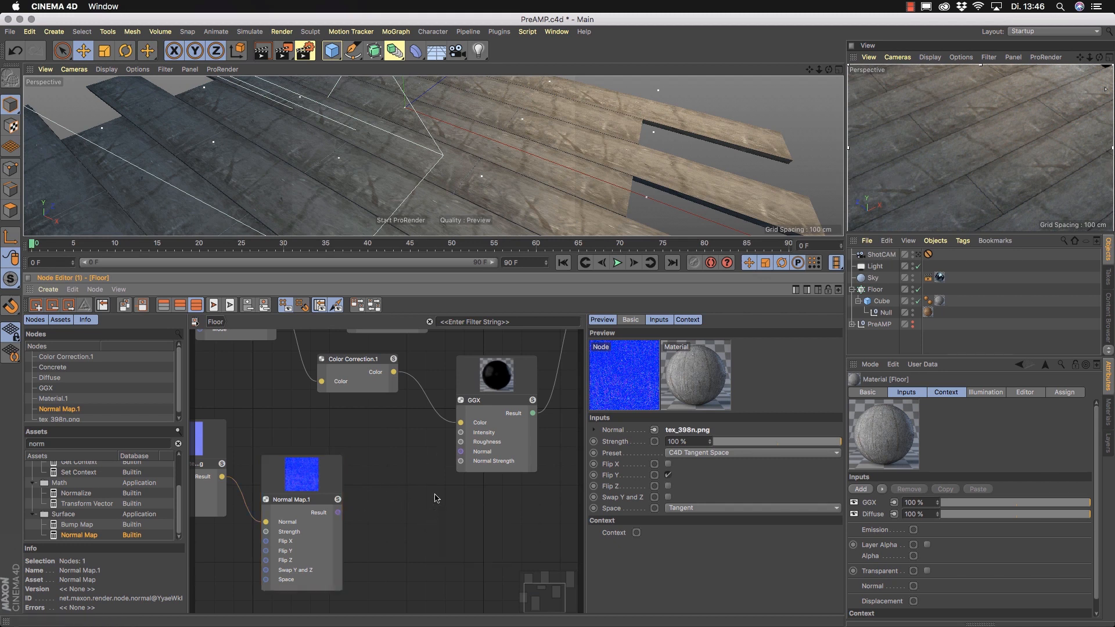
# - Connect the Normal Map's Result to the Material node's Normal input and inspect the effect on the floor
pyautogui.scroll(-3, 445, 530)
pyautogui.moveTo(455, 530); pyautogui.dragTo(415, 546, button='middle')
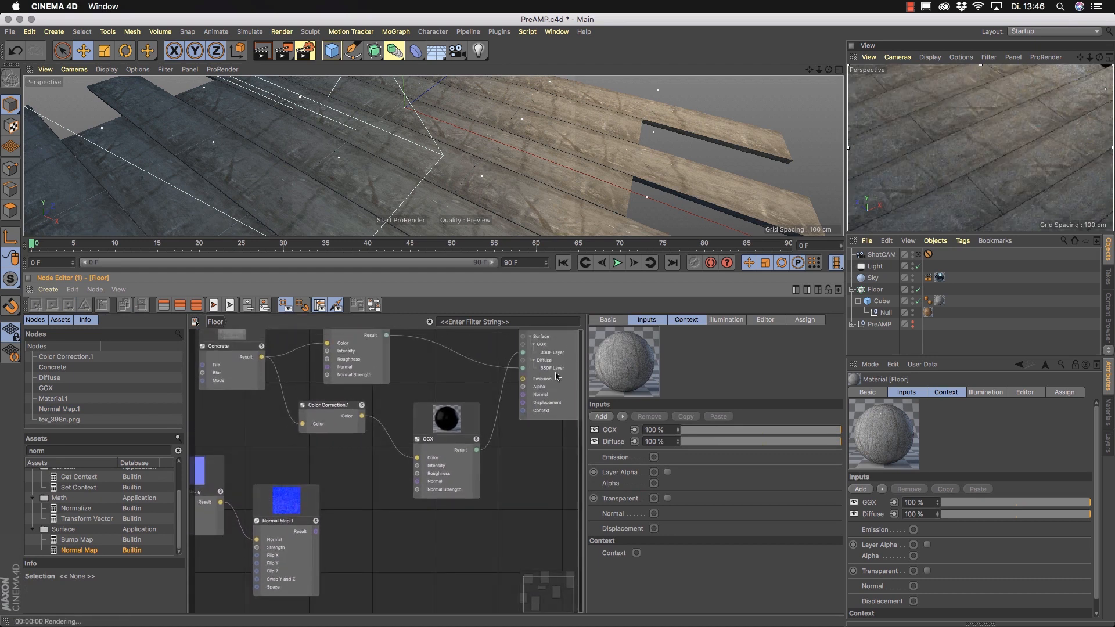
pyautogui.moveTo(524, 396); pyautogui.dragTo(316, 531)
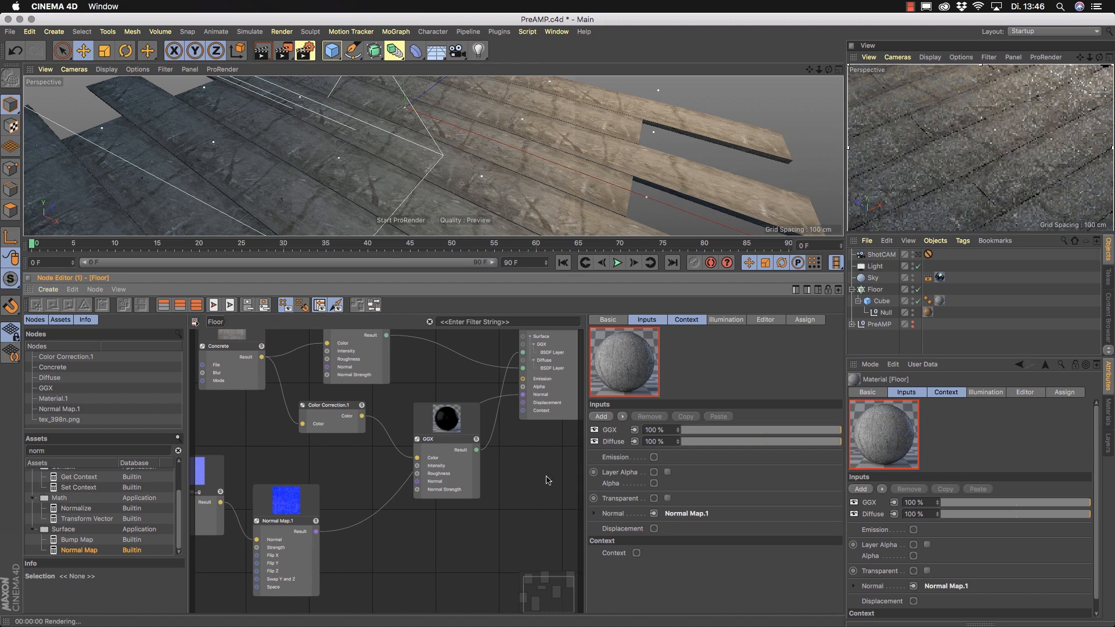
pyautogui.keyDown('alt'); pyautogui.moveTo(425, 176); pyautogui.dragTo(451, 186); pyautogui.keyUp('alt')
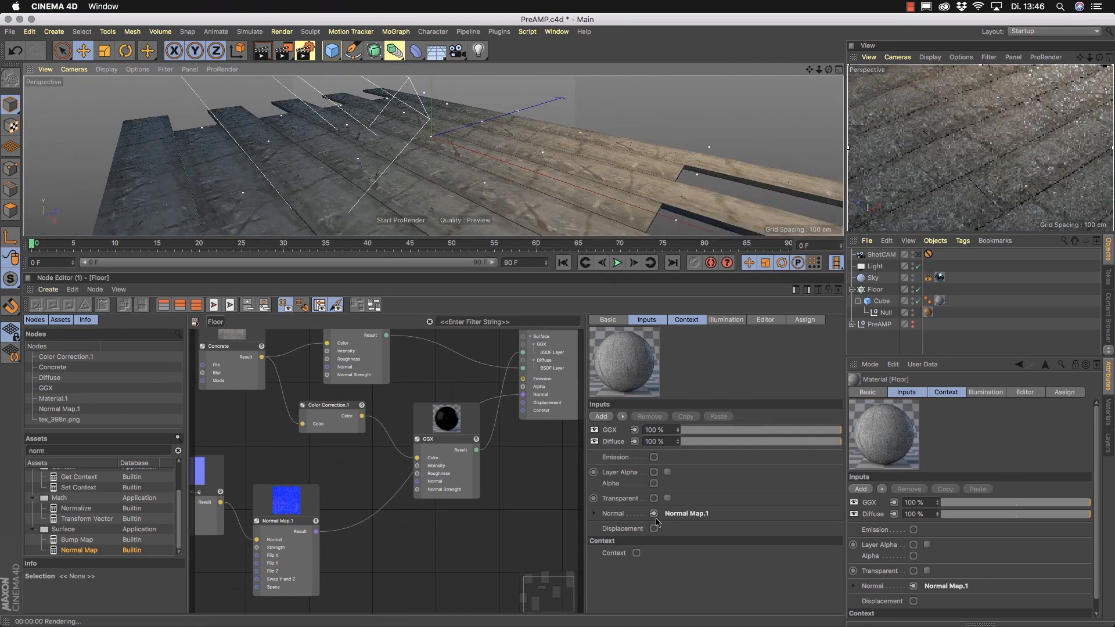
pyautogui.keyDown('alt'); pyautogui.moveTo(459, 175); pyautogui.dragTo(441, 209); pyautogui.keyUp('alt')
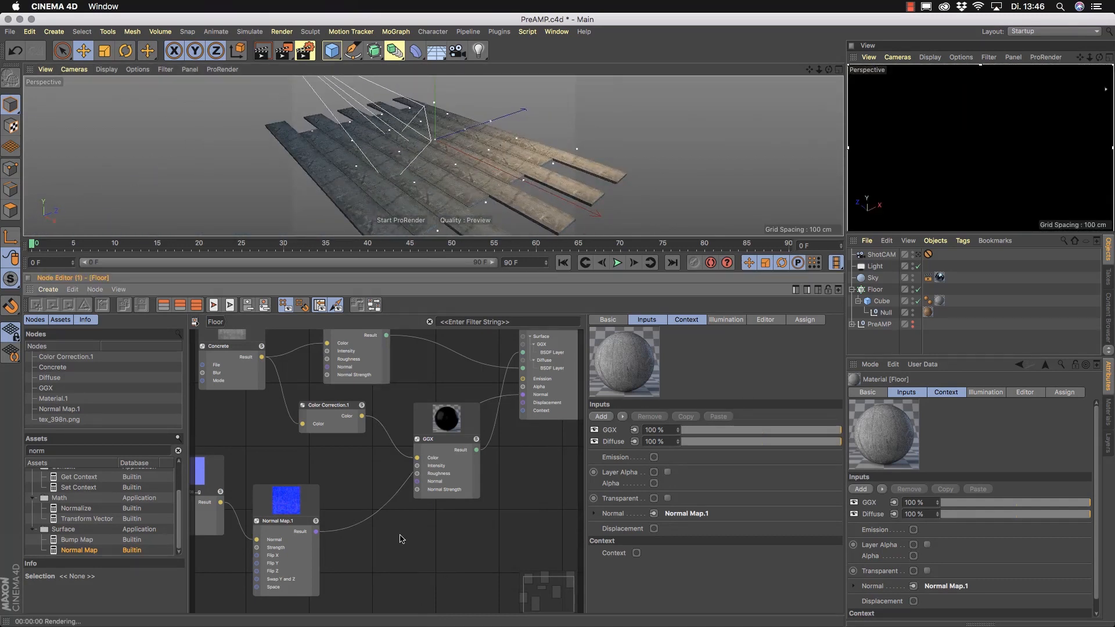
# - Arrange all nodes of the Floor material automatically with Layout All
pyautogui.scroll(-3, 399, 546)
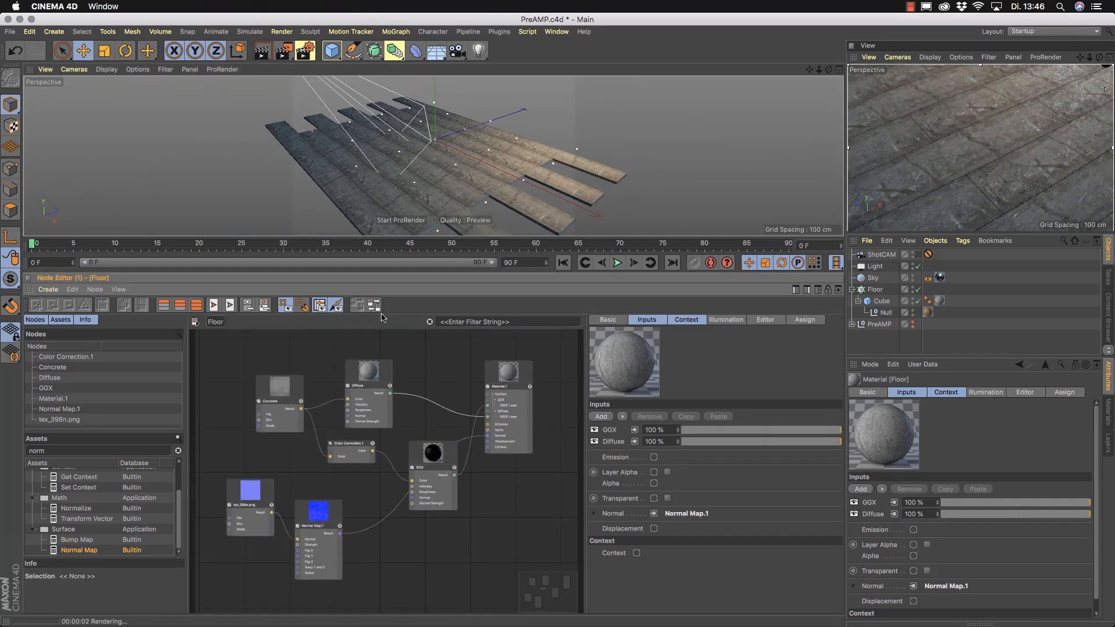
pyautogui.hotkey('shift', 'l')
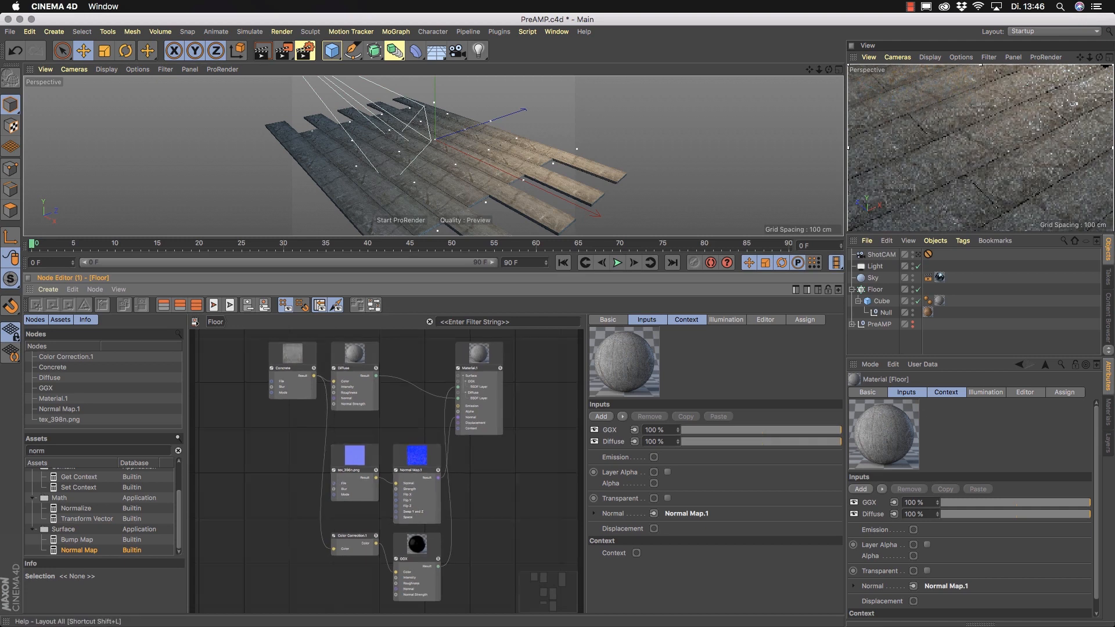
pyautogui.keyDown('alt'); pyautogui.moveTo(505, 511); pyautogui.dragTo(494, 516, button='middle'); pyautogui.keyUp('alt')
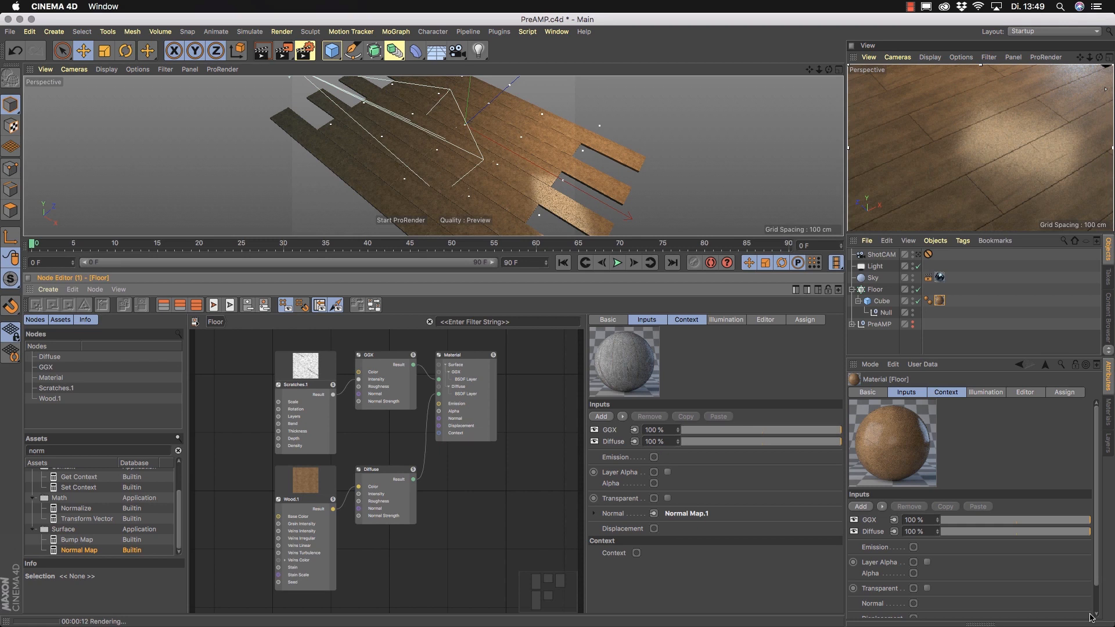
# - Clear the asset filter and collapse all asset categories
pyautogui.moveTo(470, 180)
pyautogui.keyDown('alt'); pyautogui.mouseDown()
pyautogui.moveTo(539, 112)
pyautogui.moveTo(461, 135)
pyautogui.moveTo(526, 172)
pyautogui.moveTo(456, 173)
pyautogui.mouseUp(); pyautogui.keyUp('alt')
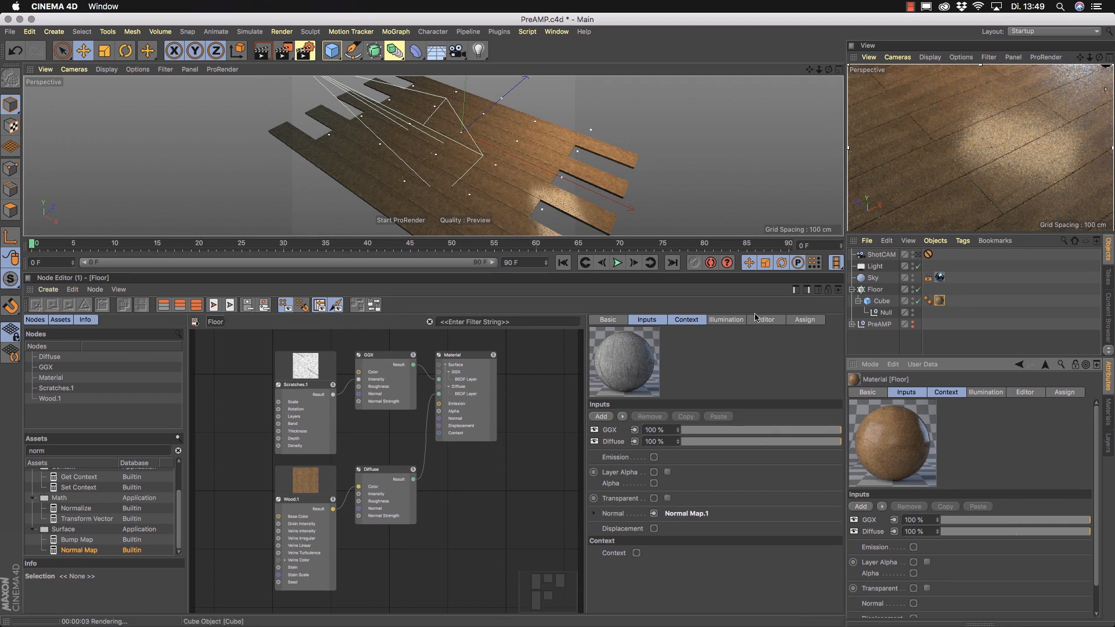
pyautogui.click(178, 451)
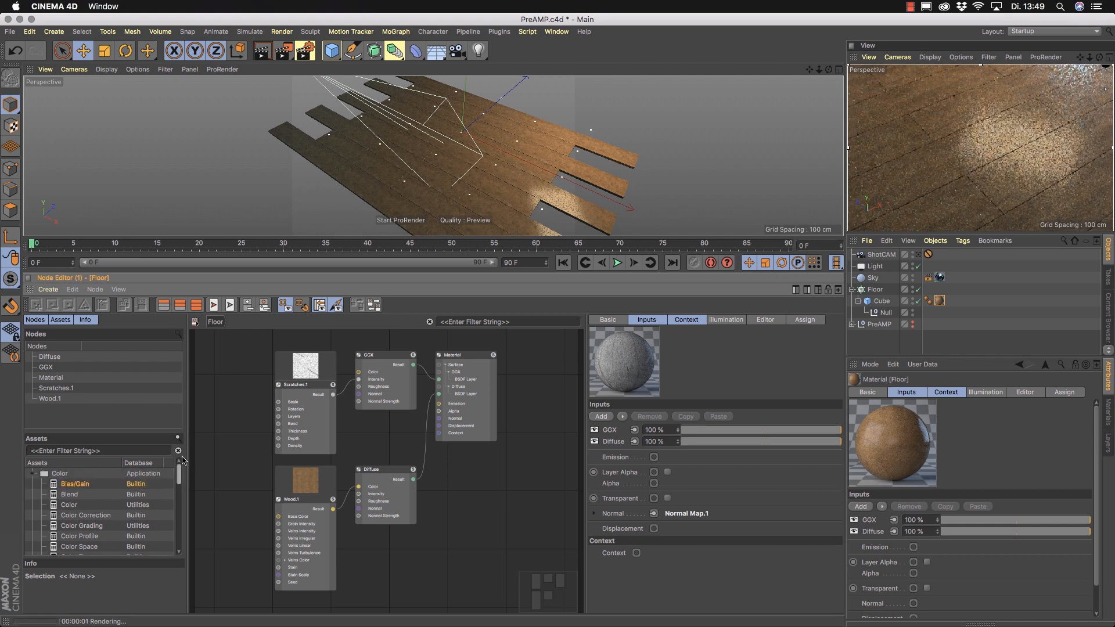
pyautogui.click(33, 476)
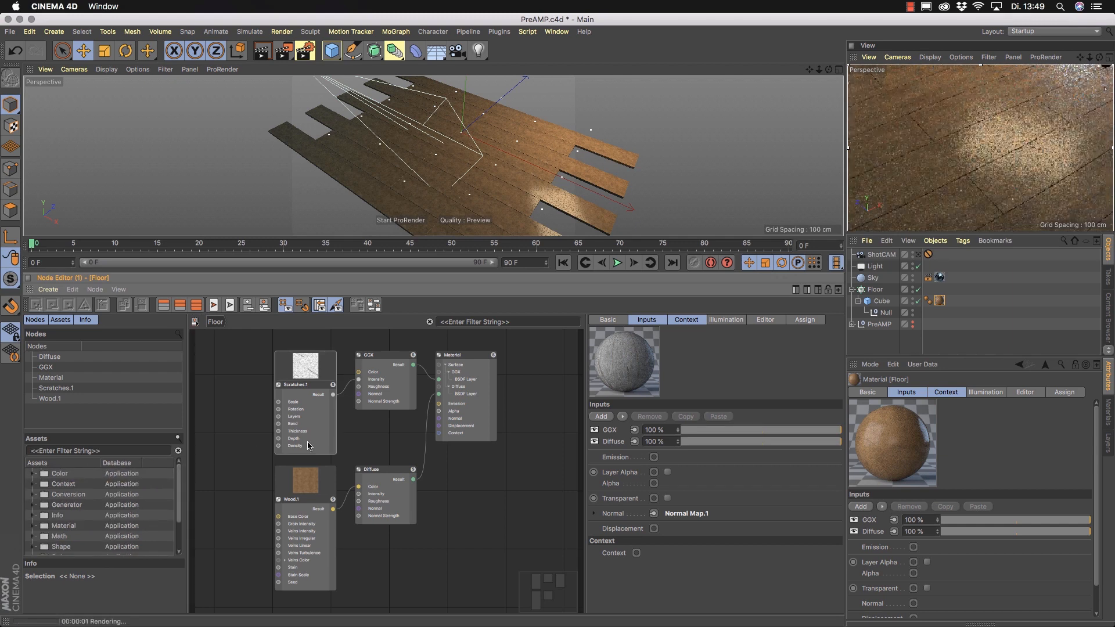
# - Place the Material node at mid-height between the GGX and Diffuse nodes and turn off its GGX layer
pyautogui.moveTo(470, 358); pyautogui.dragTo(498, 395)
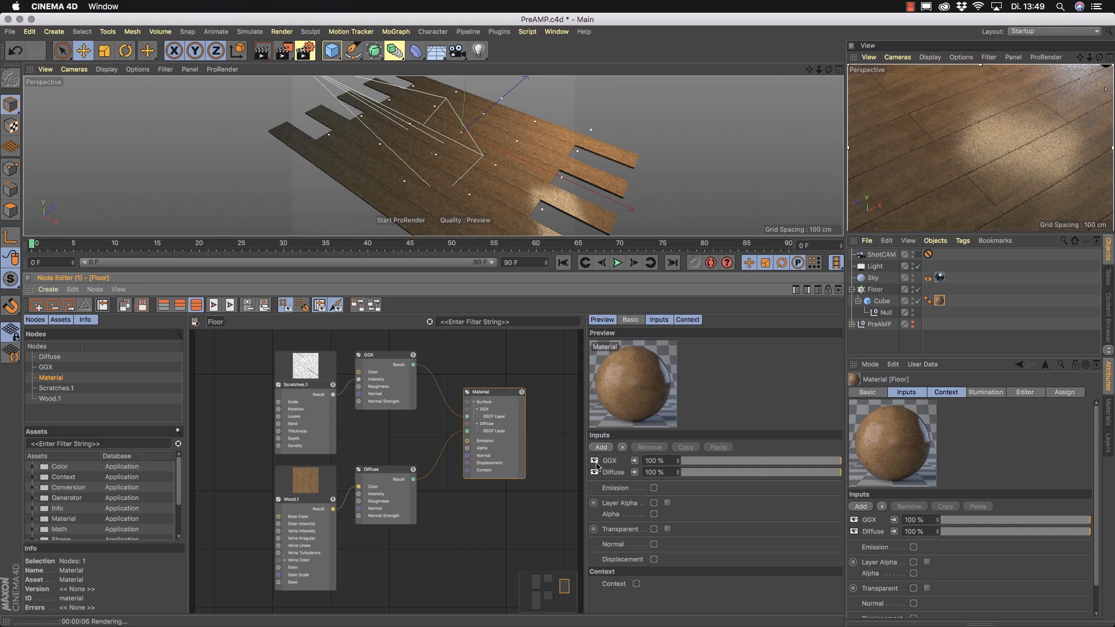
pyautogui.click(594, 461)
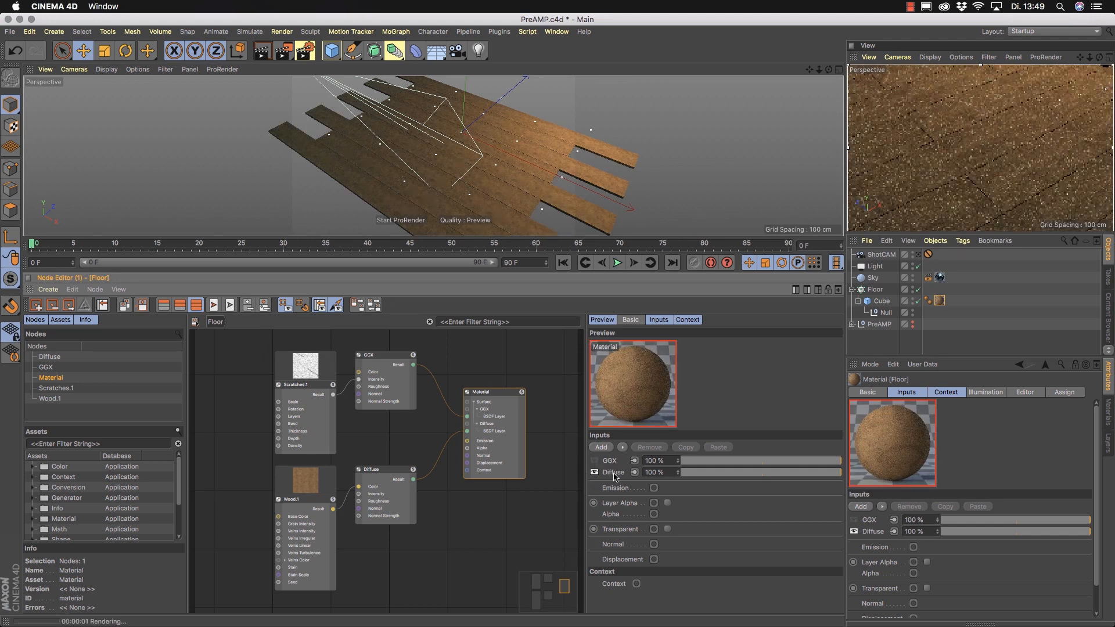
# - Open the settings of the Wood node that feeds the Material's Diffuse layer color
pyautogui.click(614, 474)
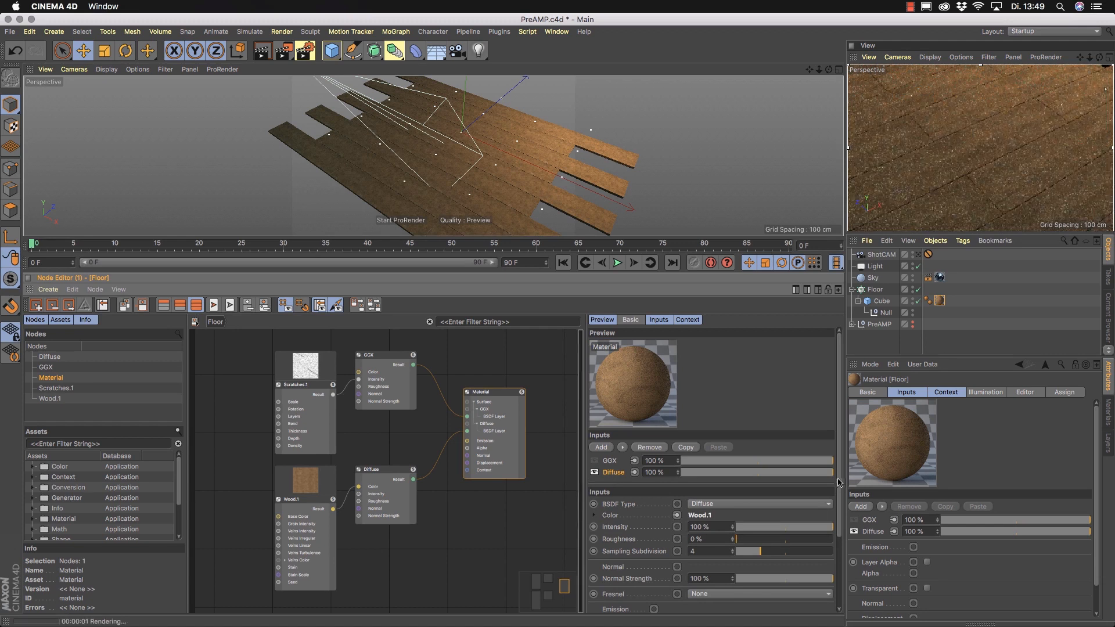
pyautogui.scroll(-3, 837, 511)
pyautogui.scroll(-1, 836, 511)
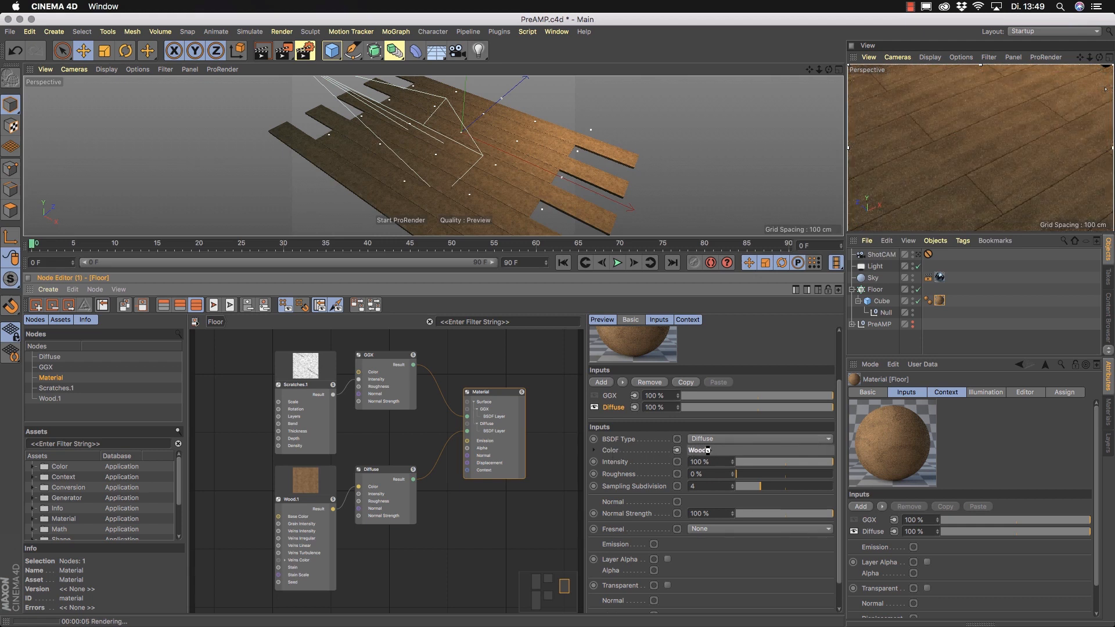
pyautogui.click(707, 450)
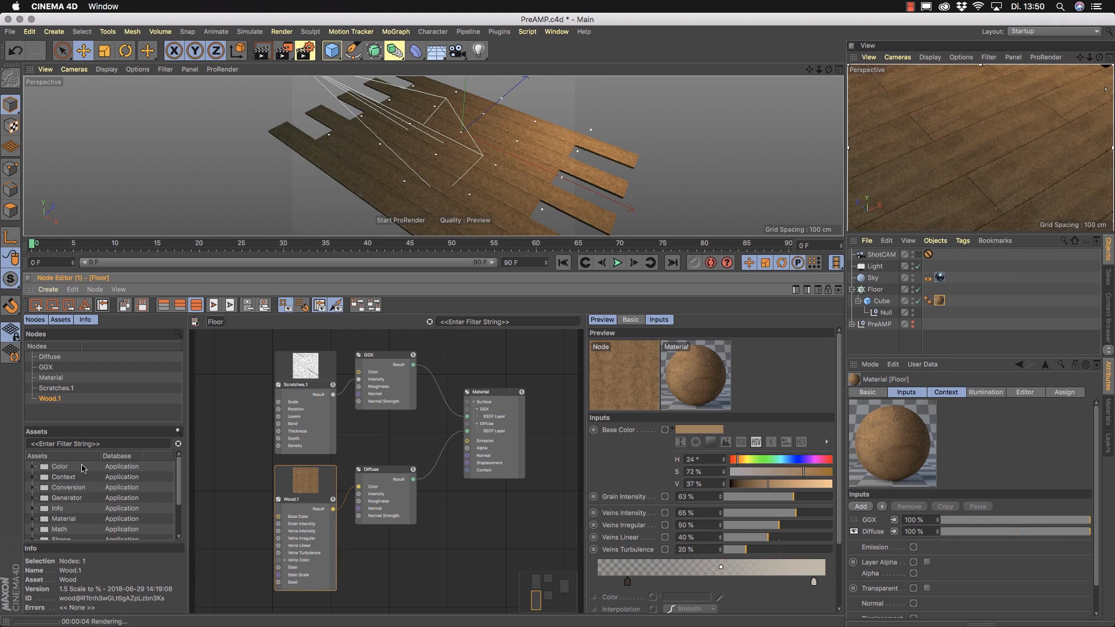
# - Filter the node assets for "wood"
pyautogui.click(124, 443)
pyautogui.write('wood')
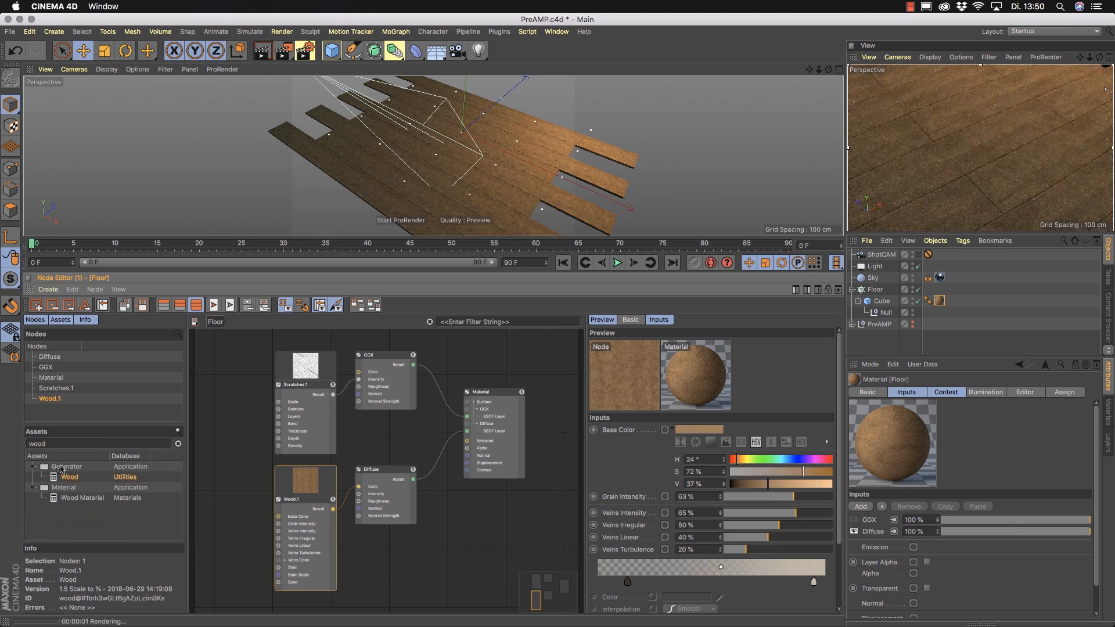
# - Clear the asset filter and look through the Generator node assets down to the Wood entry
pyautogui.click(179, 444)
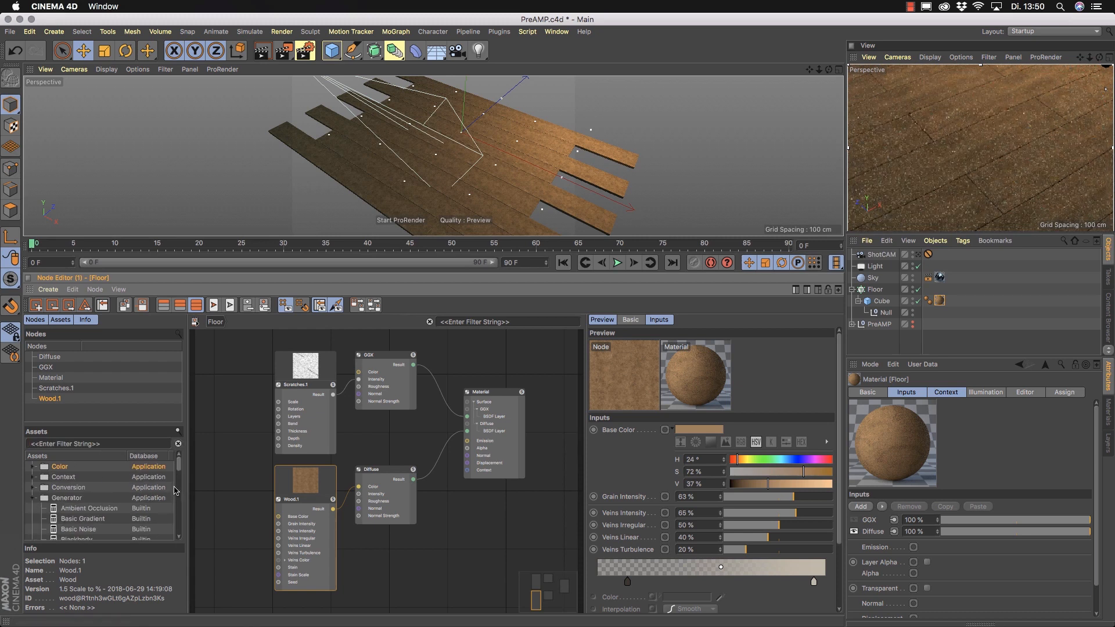
pyautogui.scroll(-3, 176, 472)
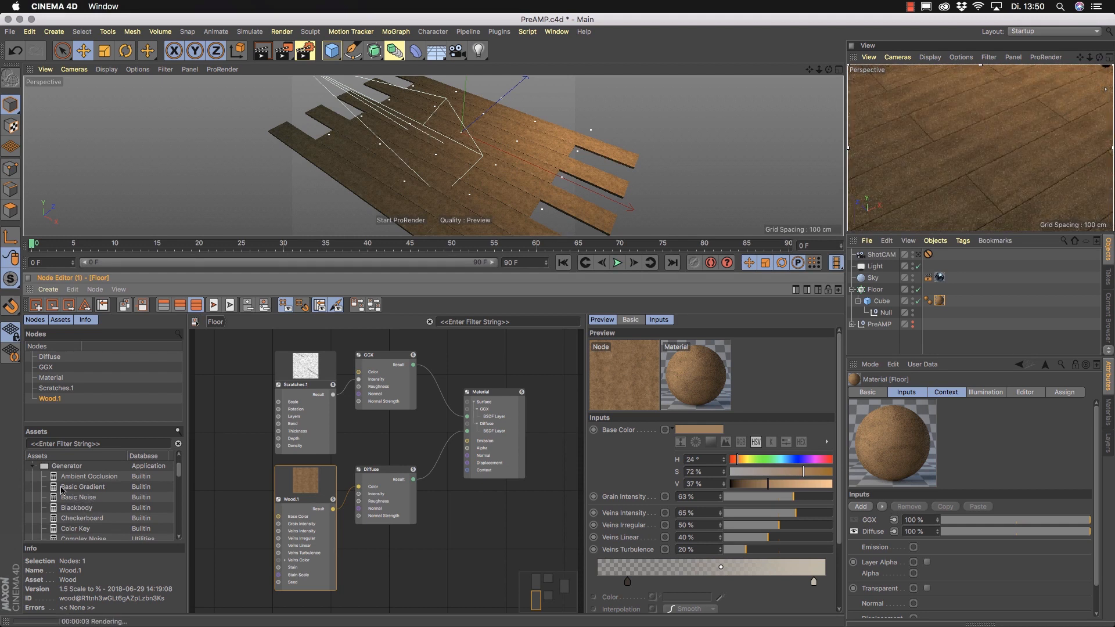
pyautogui.scroll(-3, 179, 476)
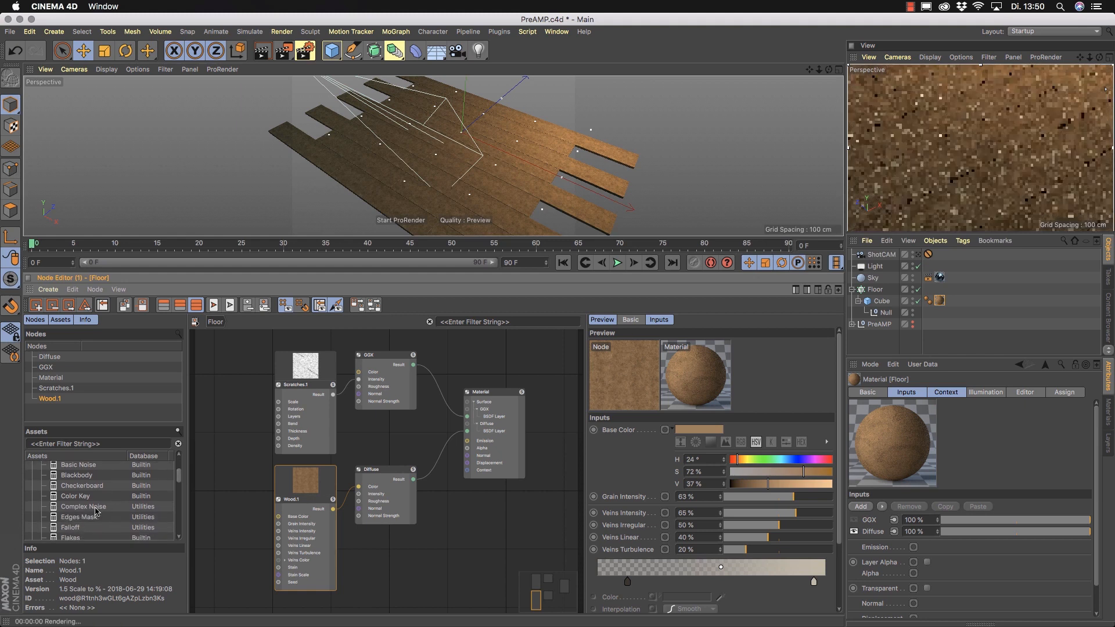
pyautogui.moveTo(179, 474); pyautogui.dragTo(178, 483)
pyautogui.scroll(-2, 50, 506)
pyautogui.scroll(-4, 173, 495)
pyautogui.moveTo(178, 490); pyautogui.dragTo(179, 501)
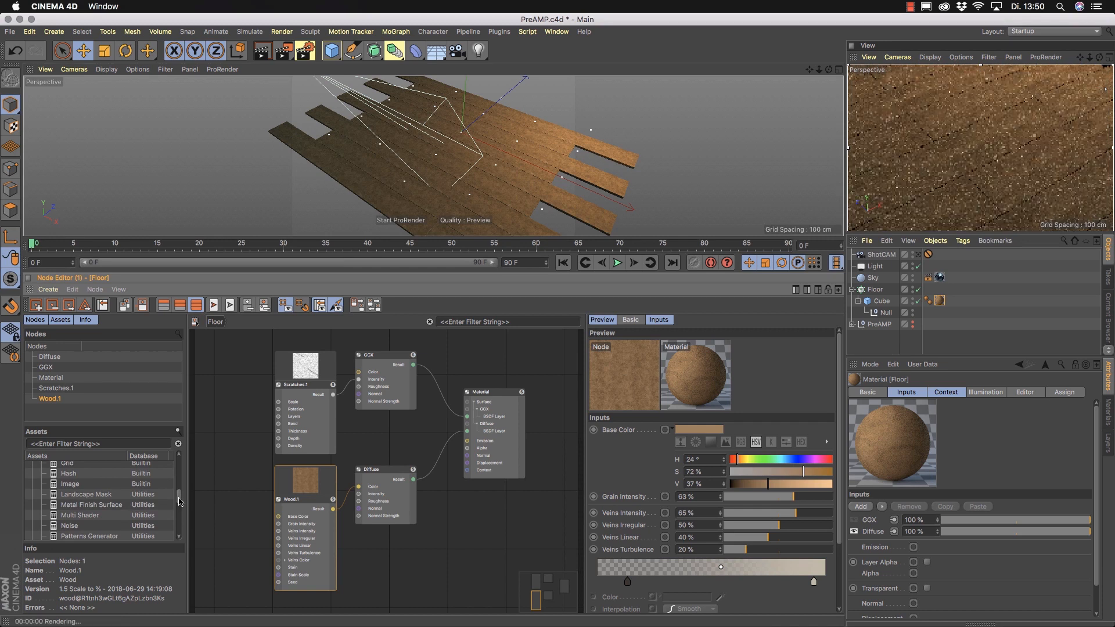
pyautogui.moveTo(180, 498); pyautogui.dragTo(180, 502)
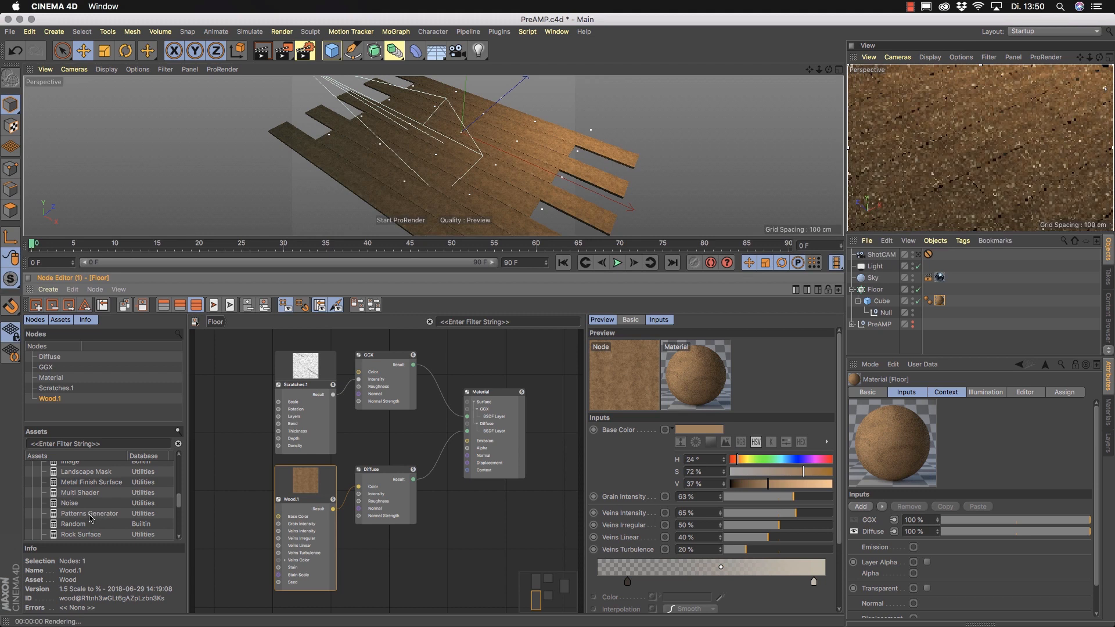
pyautogui.scroll(-3, 114, 510)
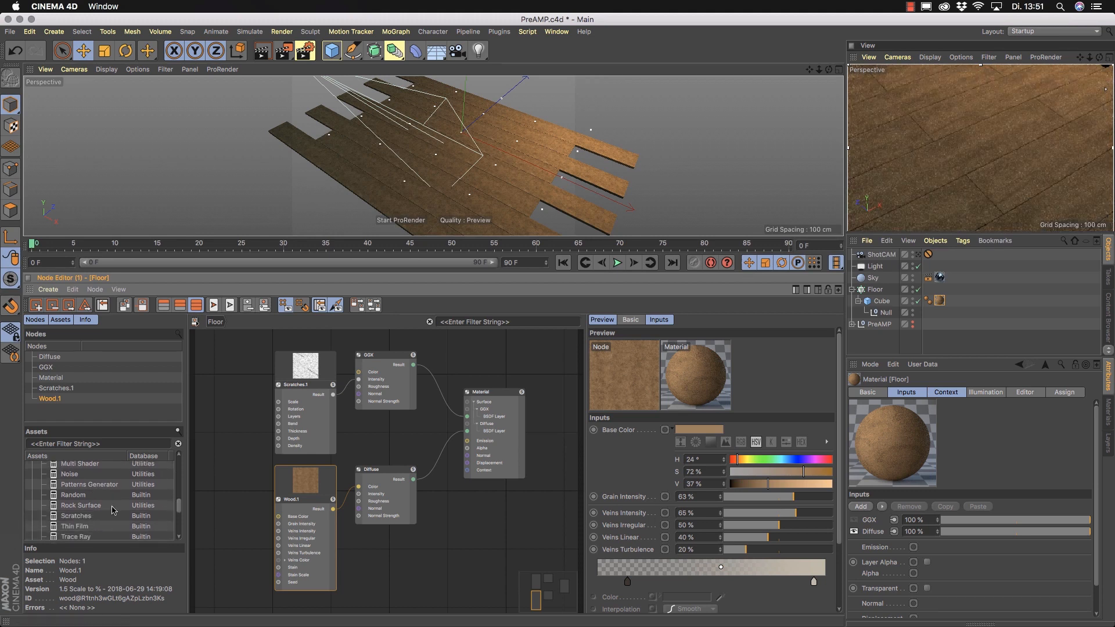
pyautogui.moveTo(178, 505); pyautogui.dragTo(173, 513)
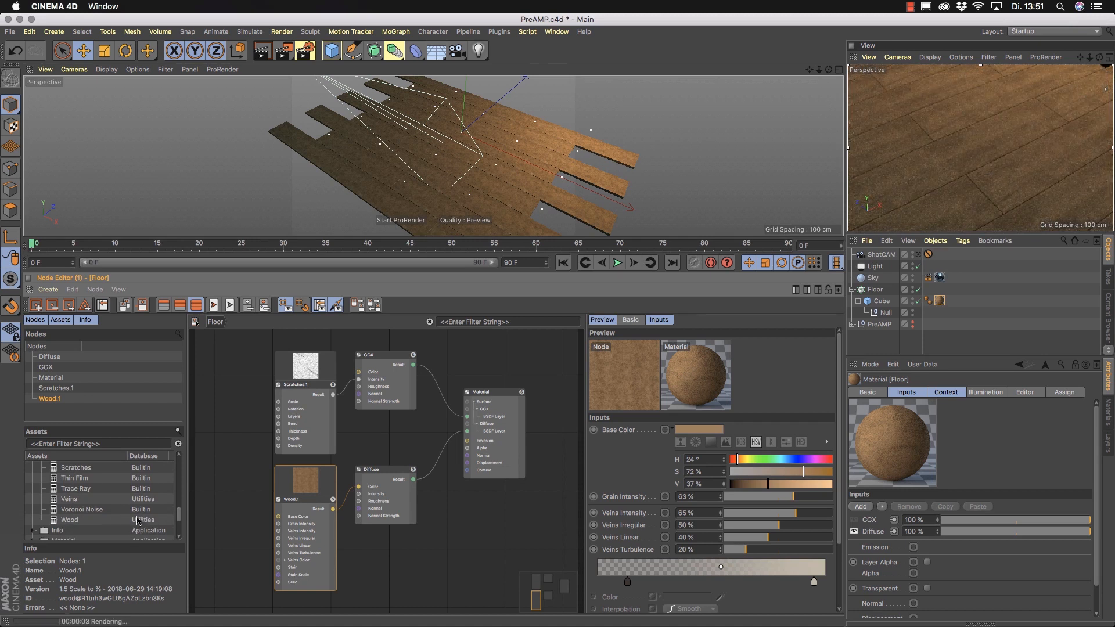
# - Move the Wood node farther from the Diffuse node and review its color, grain, veins and stain inputs
pyautogui.moveTo(324, 488); pyautogui.dragTo(275, 494)
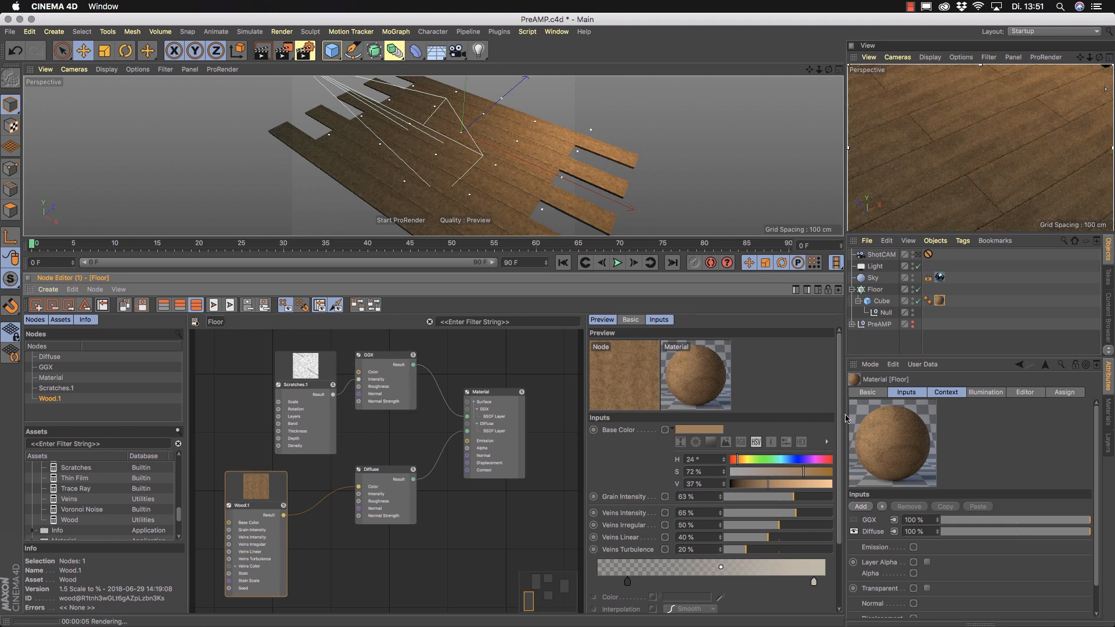
pyautogui.scroll(-5, 836, 493)
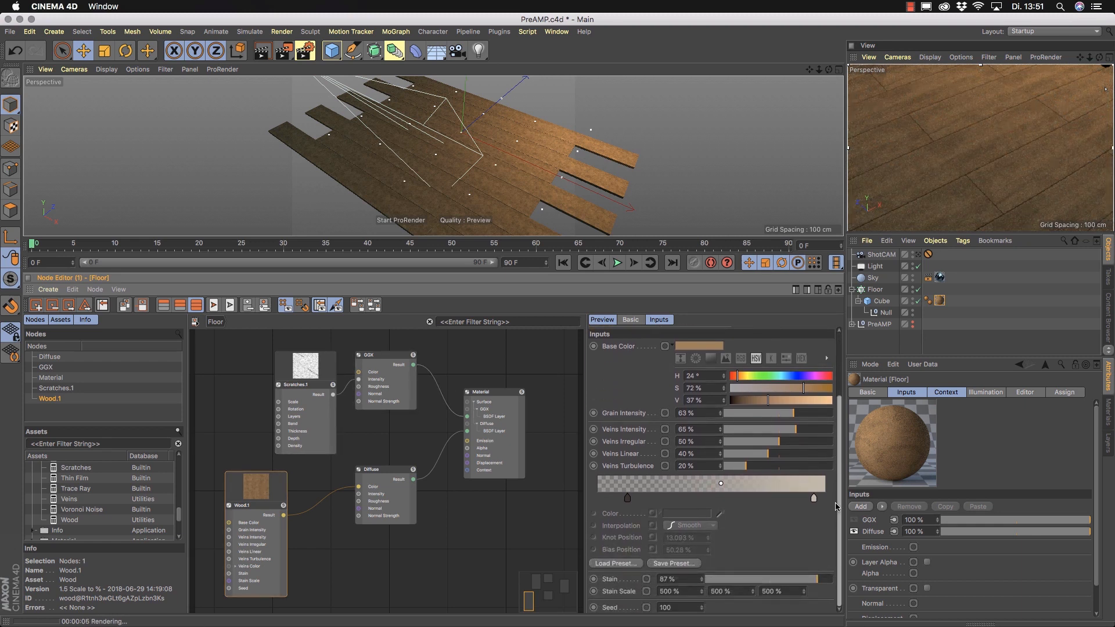
pyautogui.scroll(5, 836, 506)
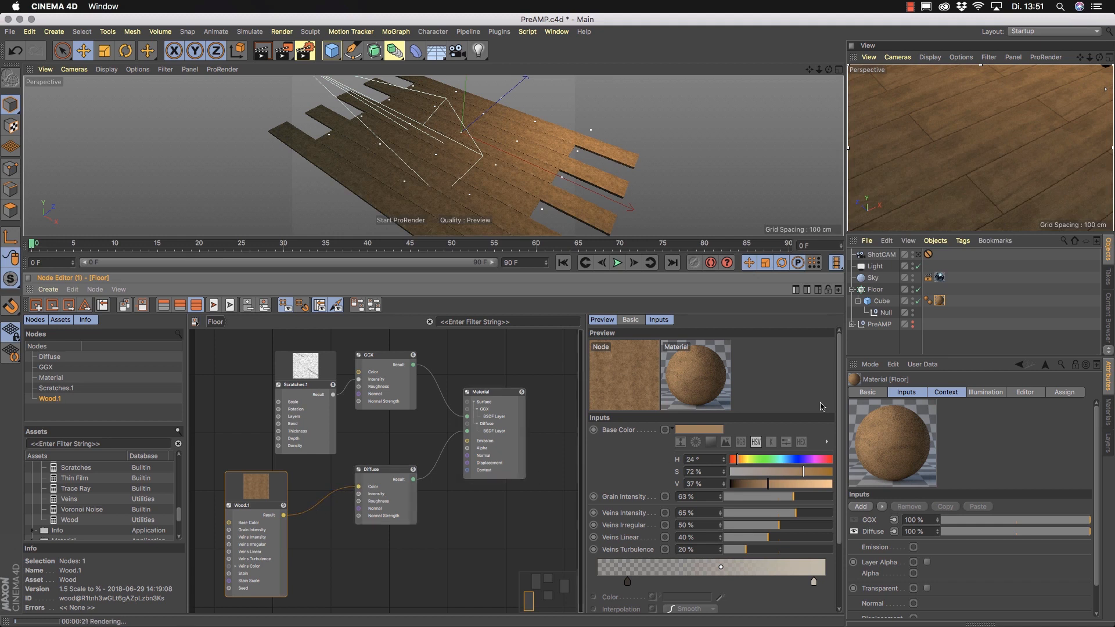
pyautogui.moveTo(838, 385); pyautogui.dragTo(838, 446)
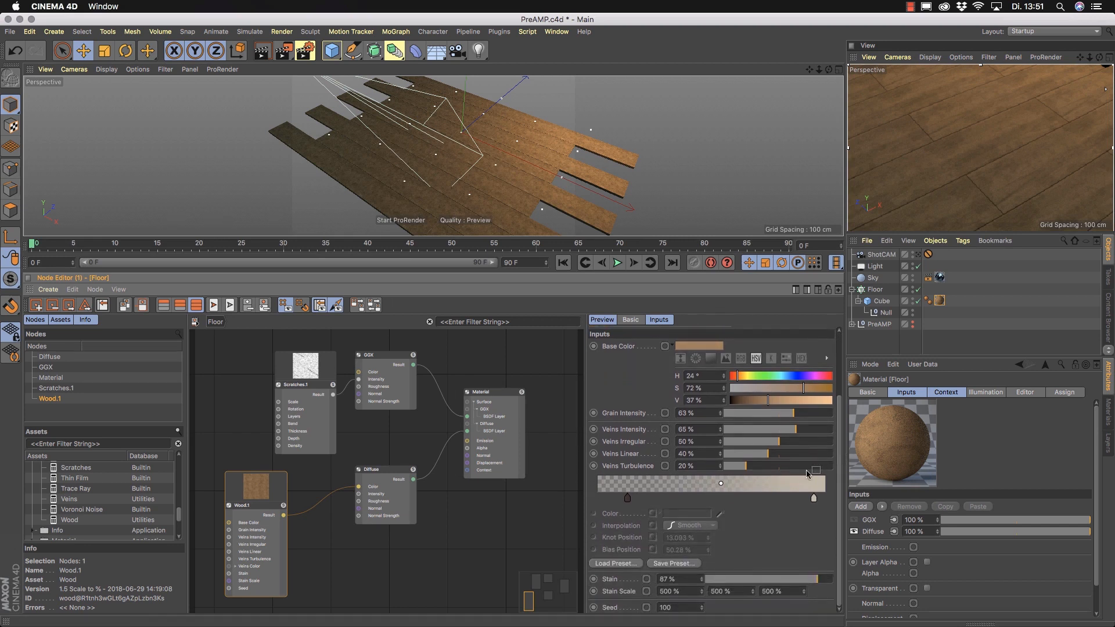
# - Check the color settings of the light end knot in the Wood node's veins gradient
pyautogui.click(814, 500)
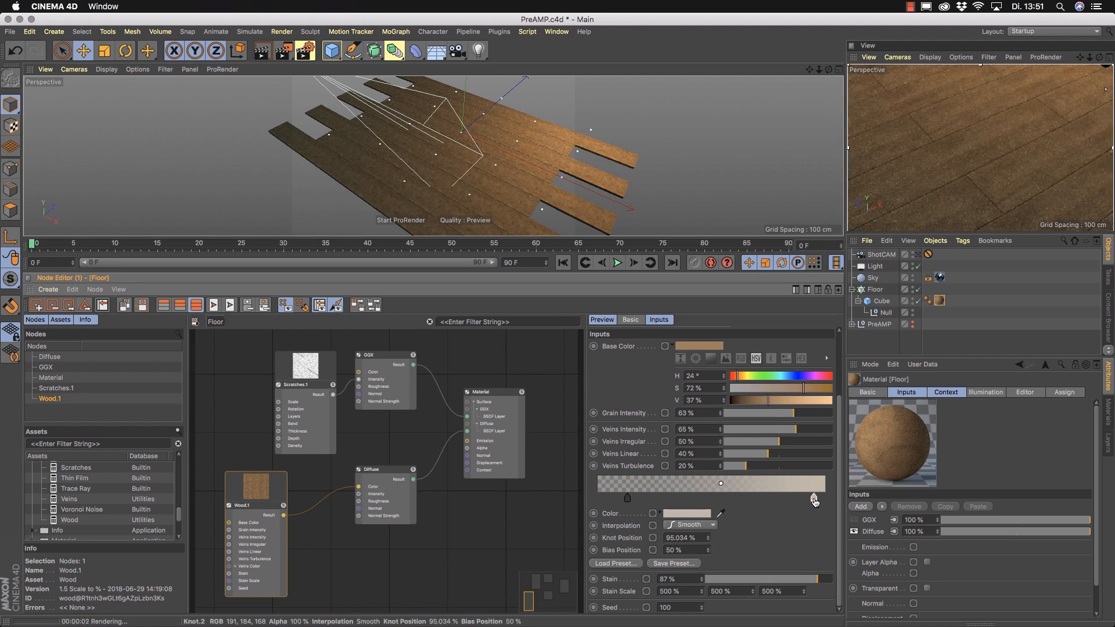
pyautogui.doubleClick(814, 499)
pyautogui.moveTo(749, 434); pyautogui.dragTo(561, 212)
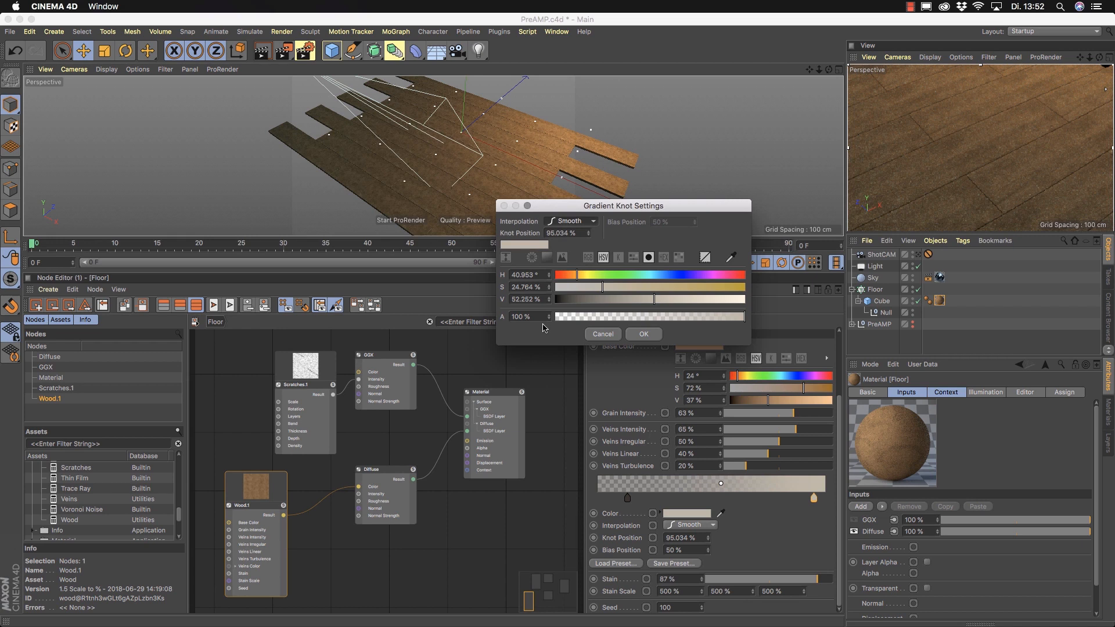
pyautogui.click(643, 334)
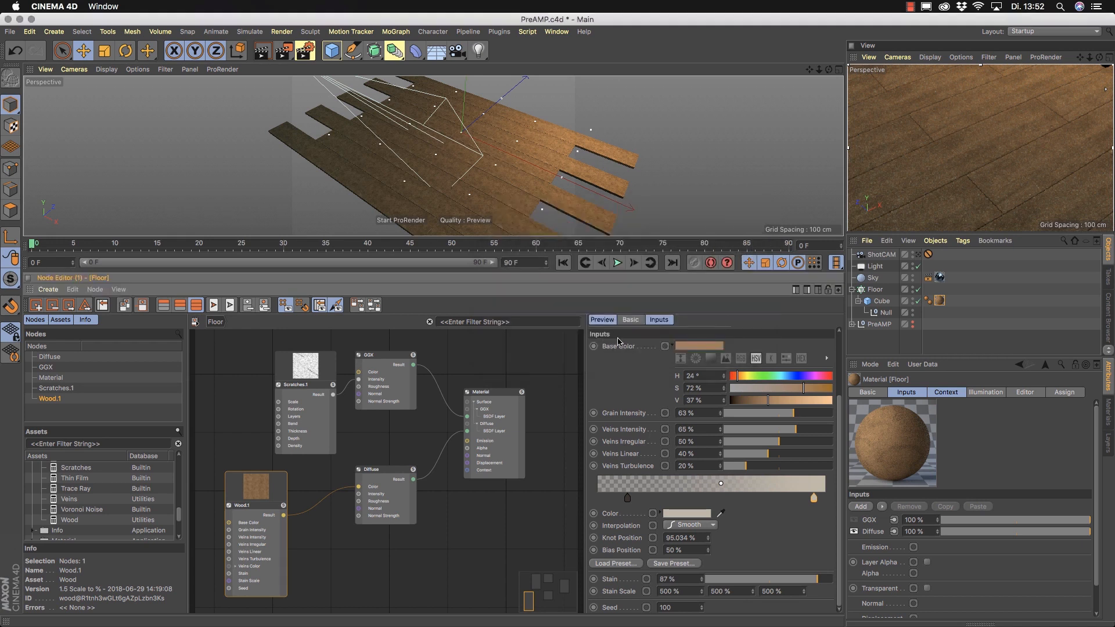
# - Move the Scratches node farther away from the GGX node
pyautogui.click(480, 557)
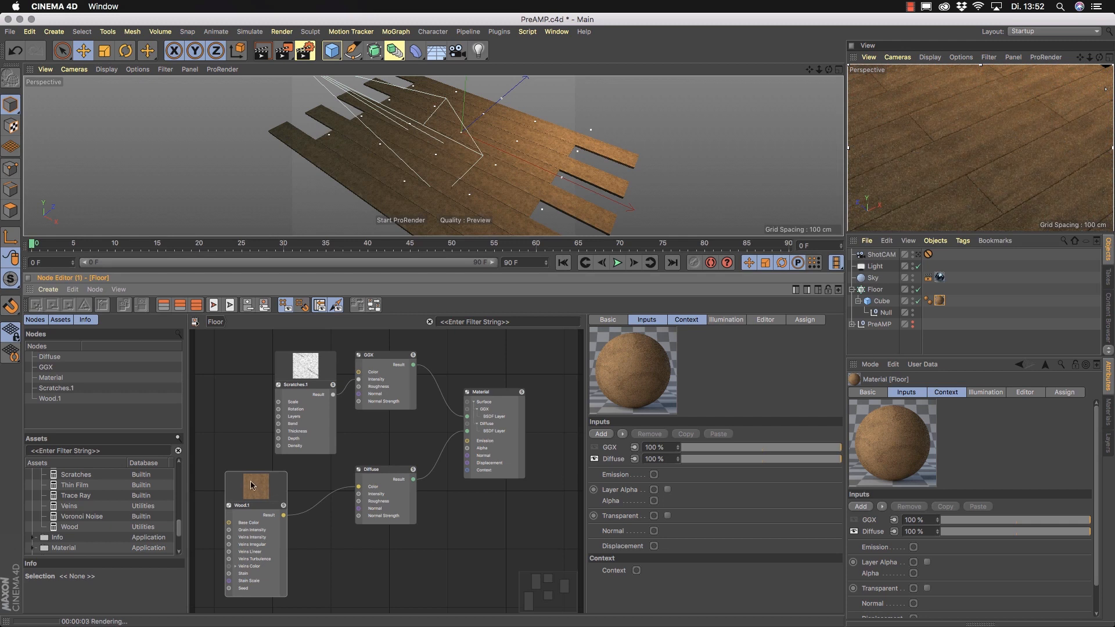
pyautogui.moveTo(328, 374); pyautogui.dragTo(296, 363)
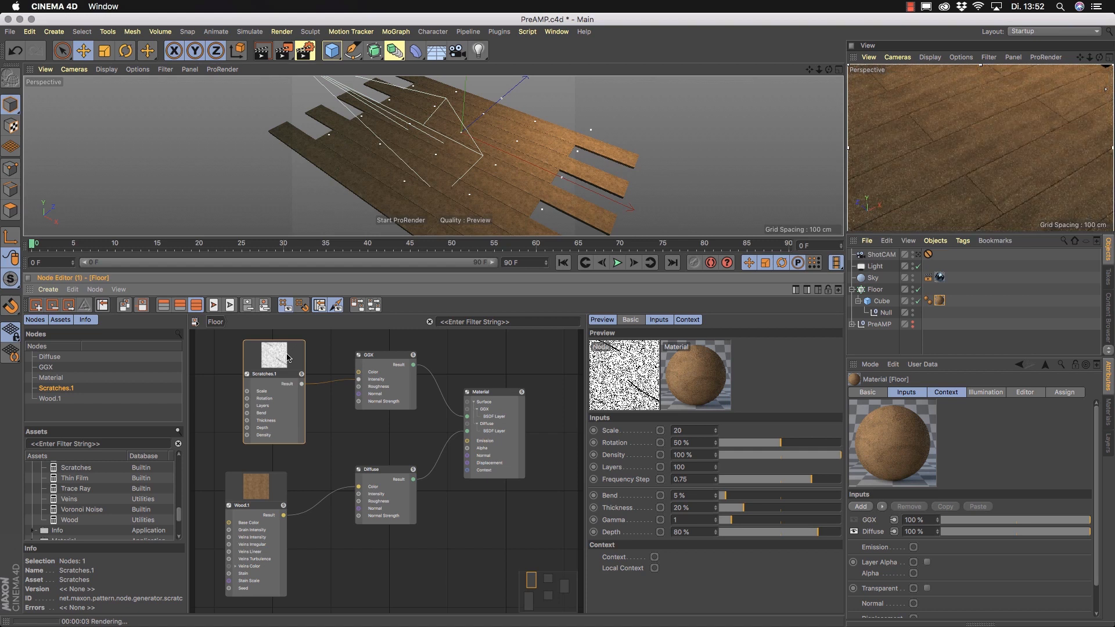
pyautogui.moveTo(178, 516); pyautogui.dragTo(179, 513)
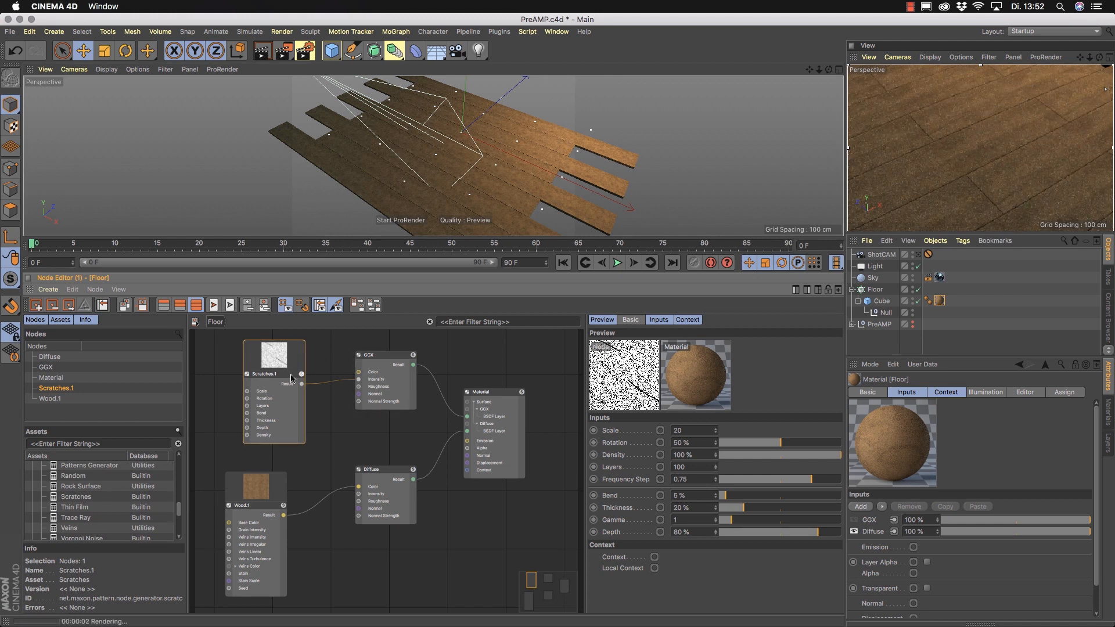
# - Check the GGX node's settings and turn the Material node's GGX layer back on
pyautogui.scroll(5, 319, 399)
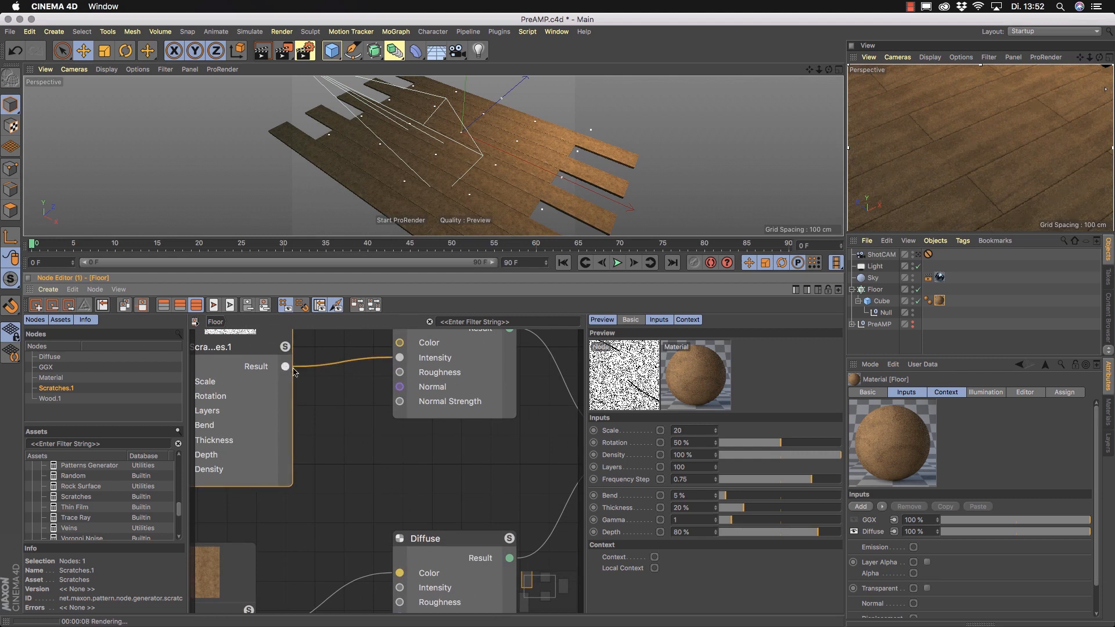
pyautogui.moveTo(460, 419); pyautogui.dragTo(452, 470, button='middle')
pyautogui.click(435, 361)
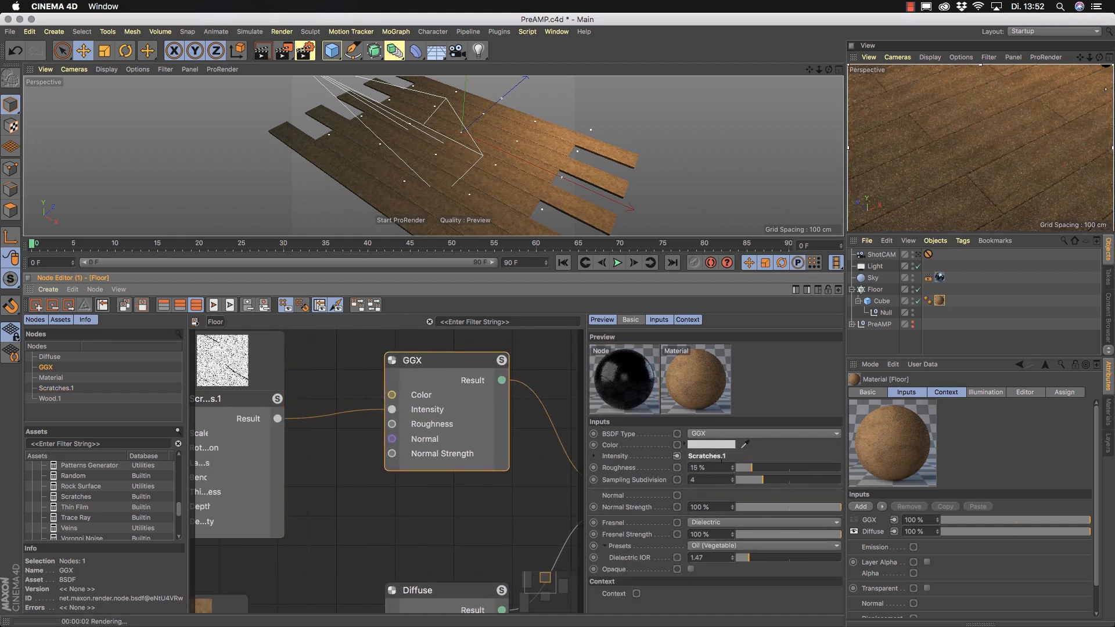
pyautogui.moveTo(511, 500); pyautogui.dragTo(322, 480, button='middle')
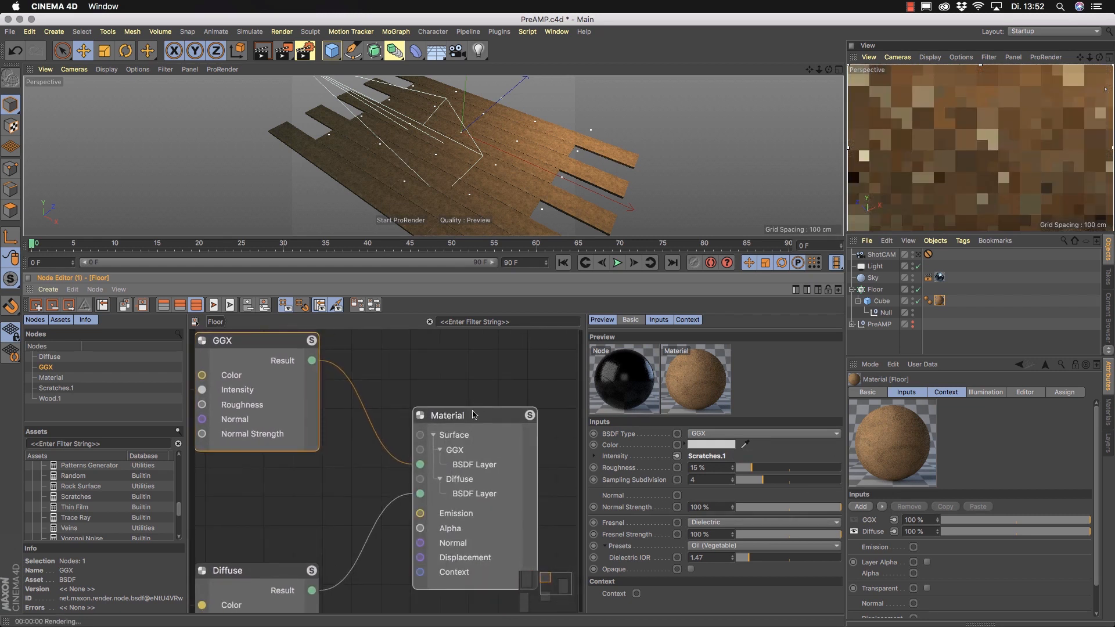
pyautogui.click(473, 429)
pyautogui.click(594, 461)
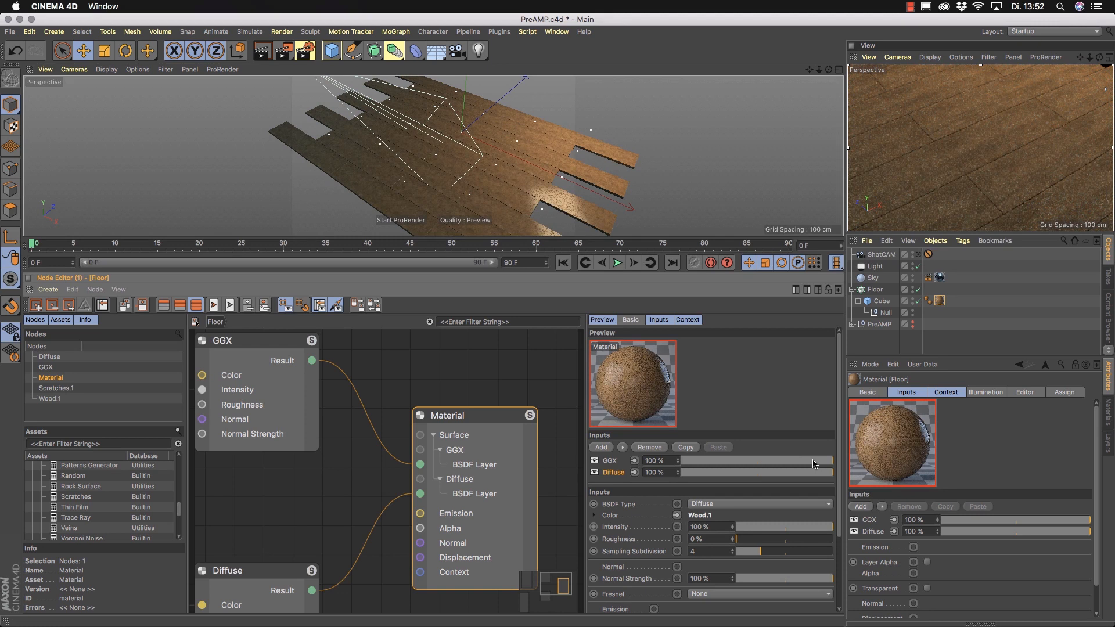
pyautogui.keyDown('alt'); pyautogui.moveTo(424, 191); pyautogui.dragTo(526, 174); pyautogui.keyUp('alt')
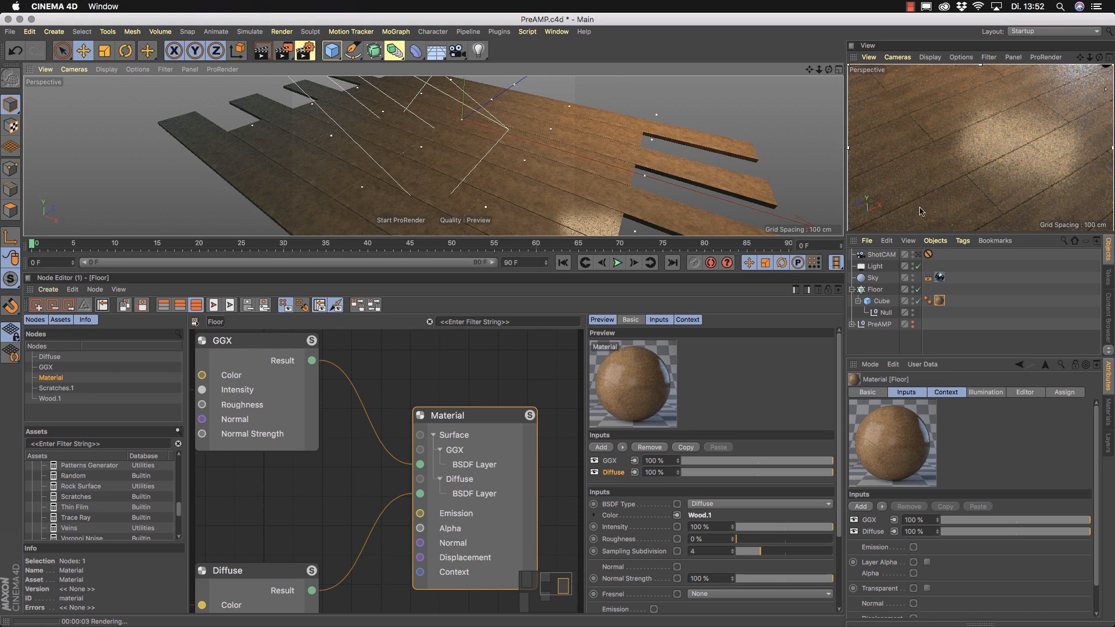
# - Solo the GGX node to view its reflection alone on the floor
pyautogui.keyDown('alt'); pyautogui.moveTo(252, 497); pyautogui.dragTo(368, 535, button='middle'); pyautogui.keyUp('alt')
pyautogui.click(420, 394)
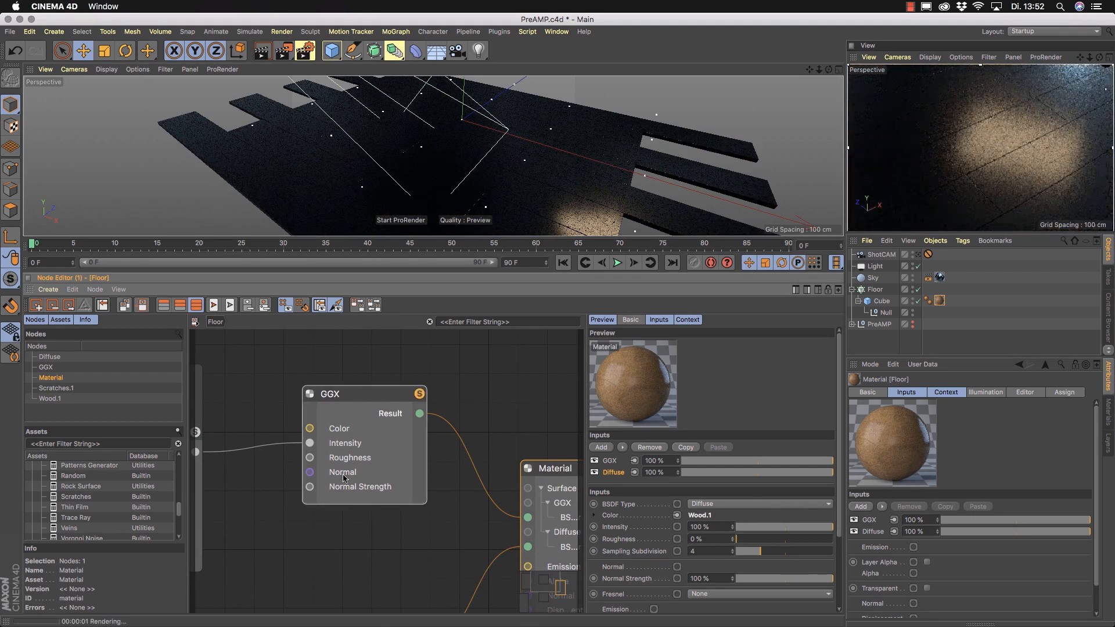
pyautogui.keyDown('alt'); pyautogui.moveTo(518, 190); pyautogui.dragTo(650, 144); pyautogui.keyUp('alt')
# - Solo the Scratches node, inspect its pattern on the floor planks, and end the solo preview
pyautogui.keyDown('alt'); pyautogui.moveTo(451, 394); pyautogui.dragTo(603, 412, button='middle'); pyautogui.keyUp('alt')
pyautogui.click(347, 451)
pyautogui.keyDown('alt'); pyautogui.moveTo(443, 229); pyautogui.dragTo(461, 124); pyautogui.keyUp('alt')
pyautogui.keyDown('alt'); pyautogui.moveTo(399, 161); pyautogui.dragTo(413, 153, button='right'); pyautogui.keyUp('alt')
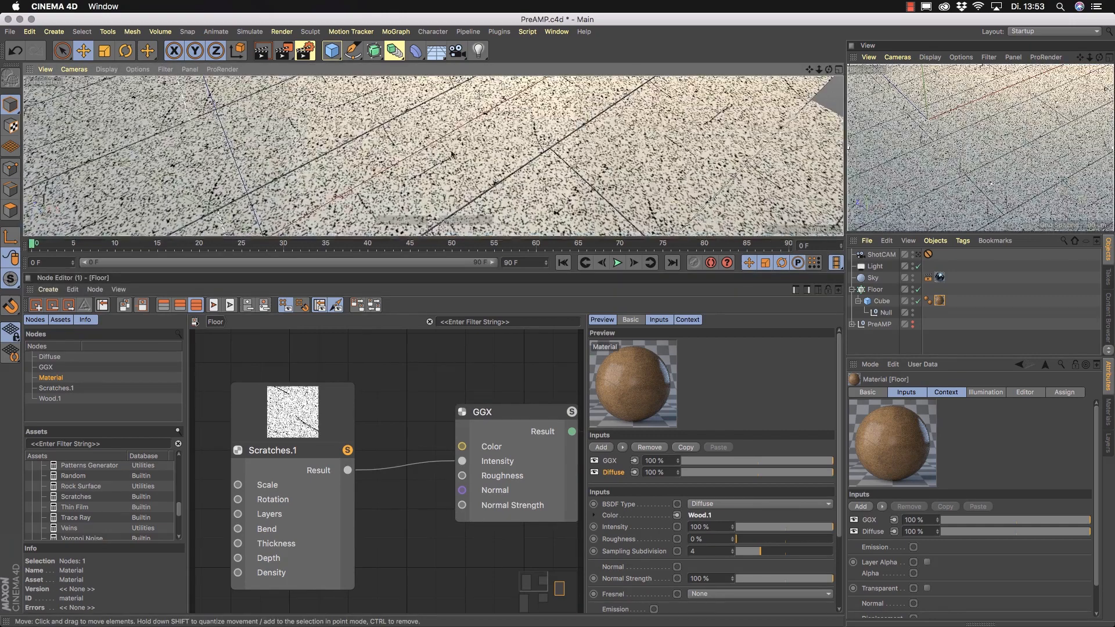
pyautogui.scroll(-8, 456, 158)
pyautogui.keyDown('alt'); pyautogui.moveTo(577, 181); pyautogui.dragTo(475, 159, button='middle'); pyautogui.keyUp('alt')
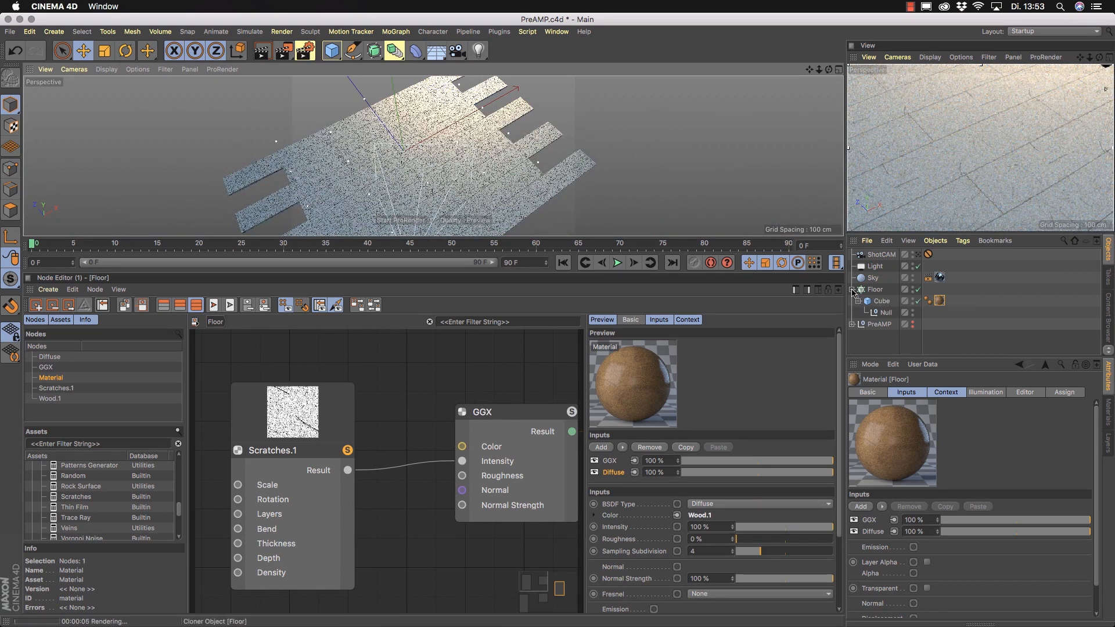
pyautogui.click(347, 450)
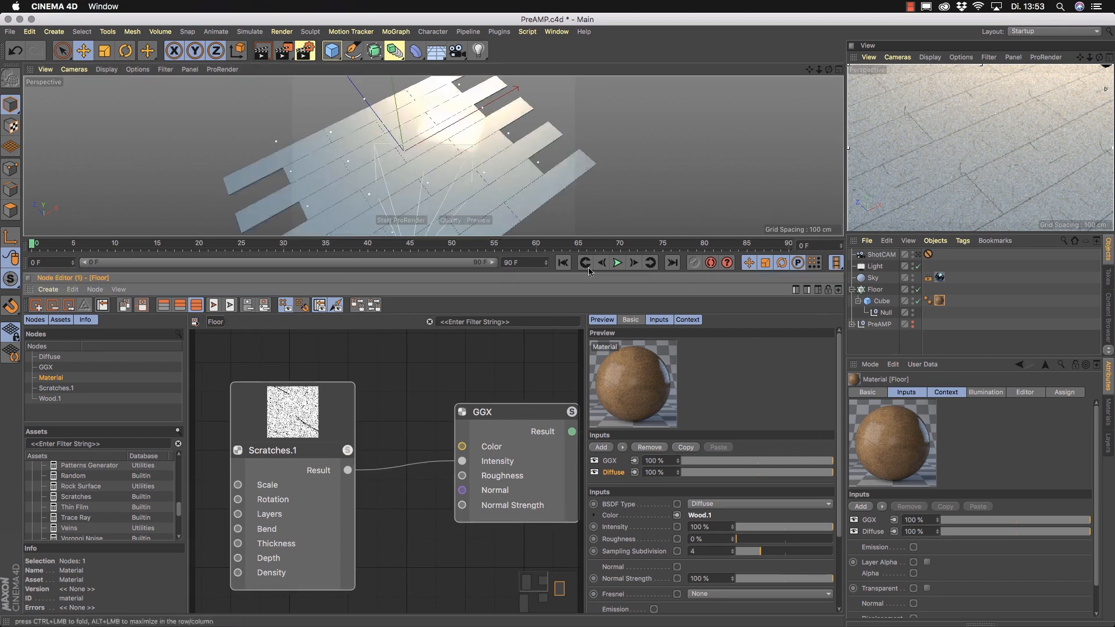
# - Collapse the Floor hierarchy and make the PreAMP pedal visible on the wood floor
pyautogui.click(852, 289)
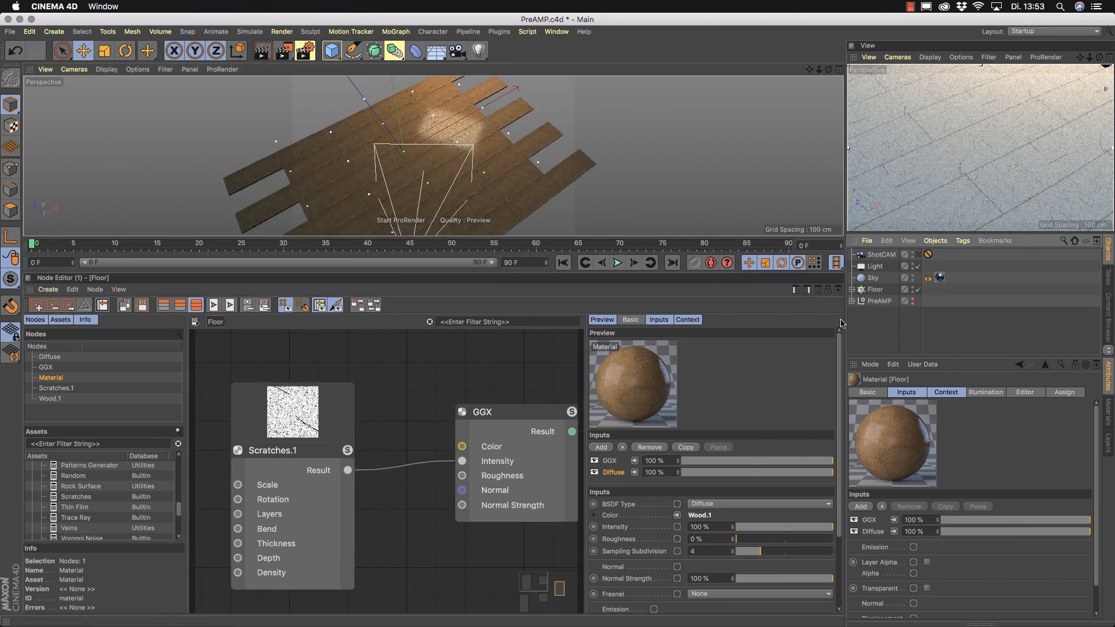
pyautogui.click(914, 302)
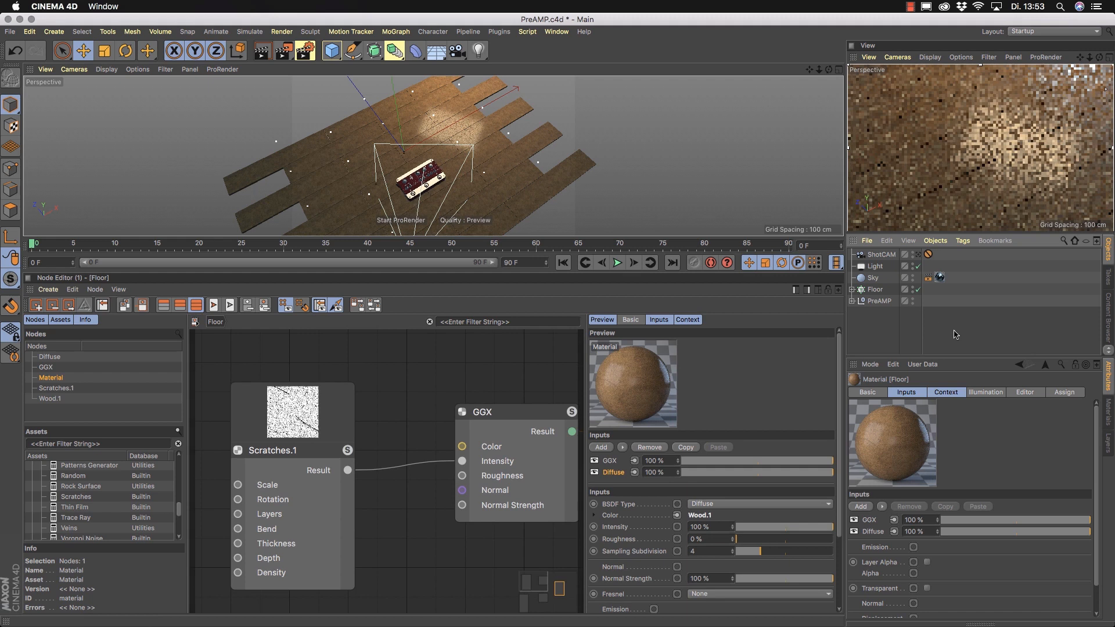
pyautogui.keyDown('alt'); pyautogui.moveTo(408, 189); pyautogui.dragTo(422, 181); pyautogui.keyUp('alt')
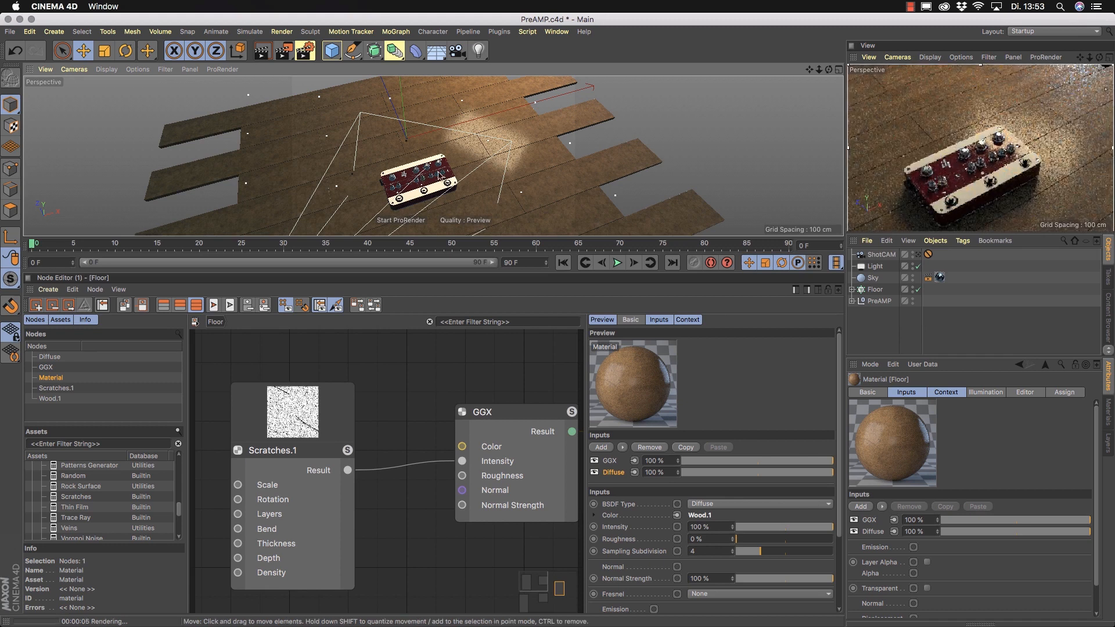
pyautogui.scroll(6, 430, 187)
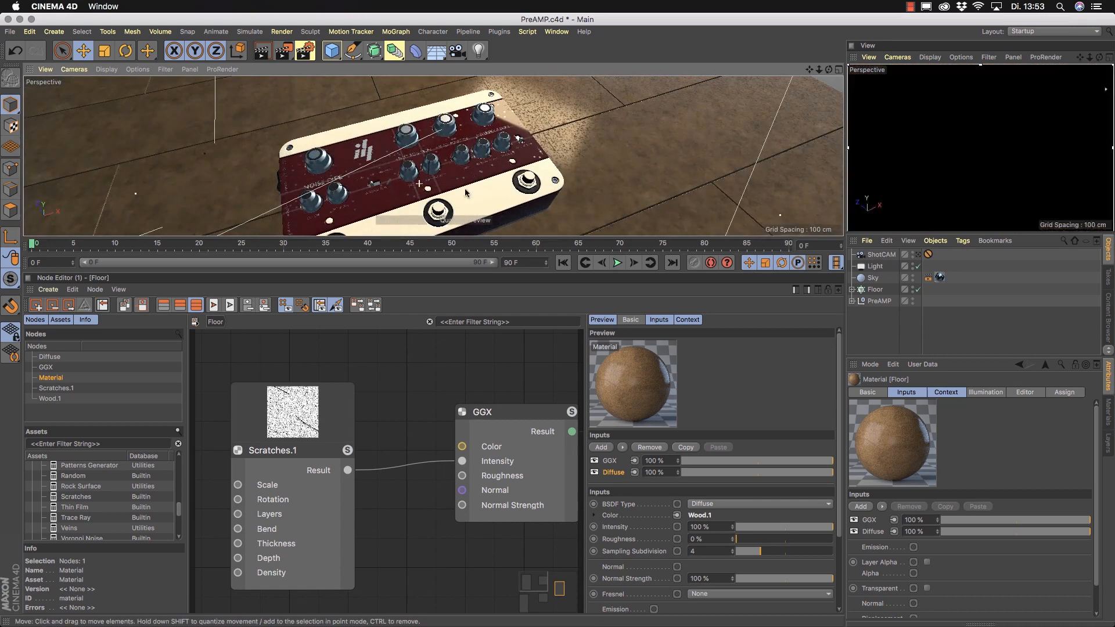
# - Show the scene's material list, select the pedal's right footswitch, and frame it in a close-up
pyautogui.click(1111, 417)
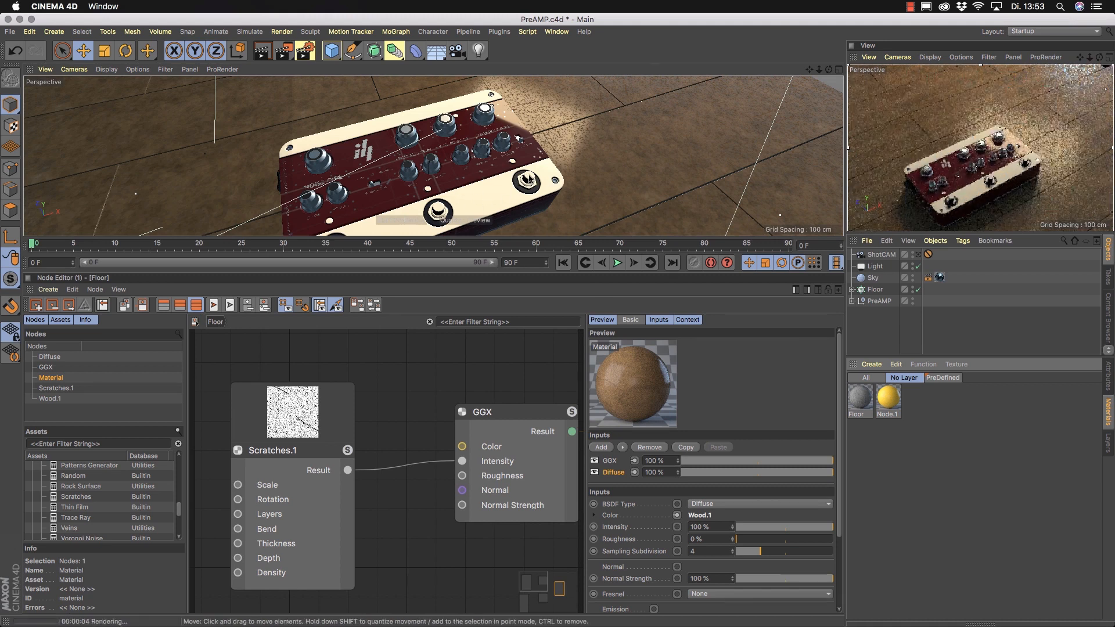
pyautogui.click(545, 184)
pyautogui.press('s')
pyautogui.keyDown('alt'); pyautogui.moveTo(528, 177); pyautogui.dragTo(478, 133); pyautogui.keyUp('alt')
pyautogui.keyDown('alt'); pyautogui.moveTo(479, 137); pyautogui.dragTo(448, 168, button='right'); pyautogui.keyUp('alt')
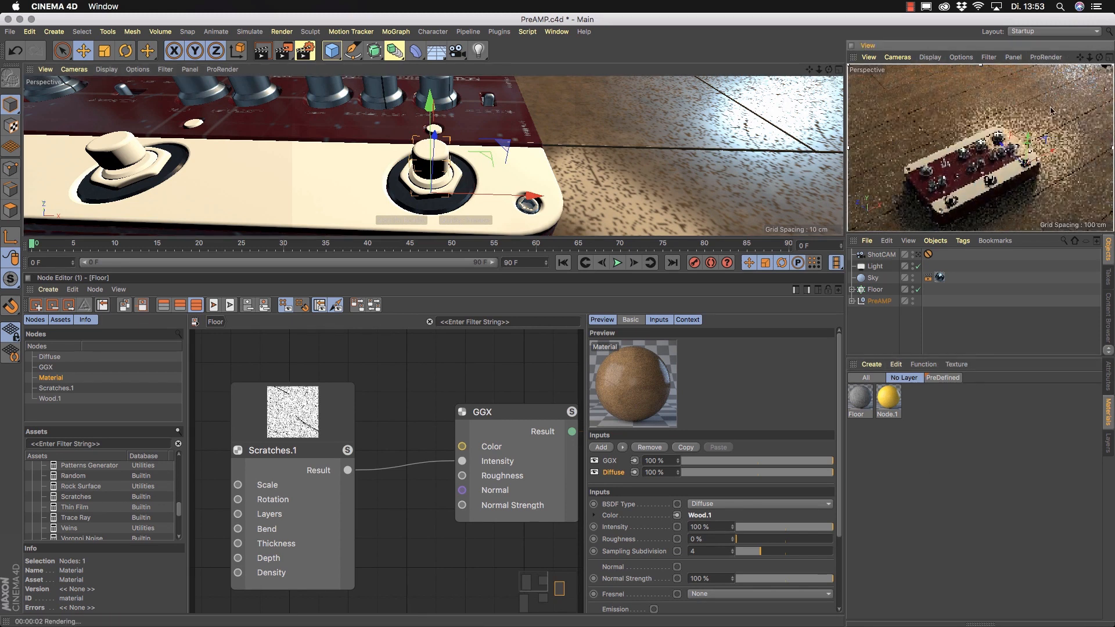
# - Create a new node material named Metall and apply it to the cap of the pedal's footswitch
pyautogui.click(872, 364)
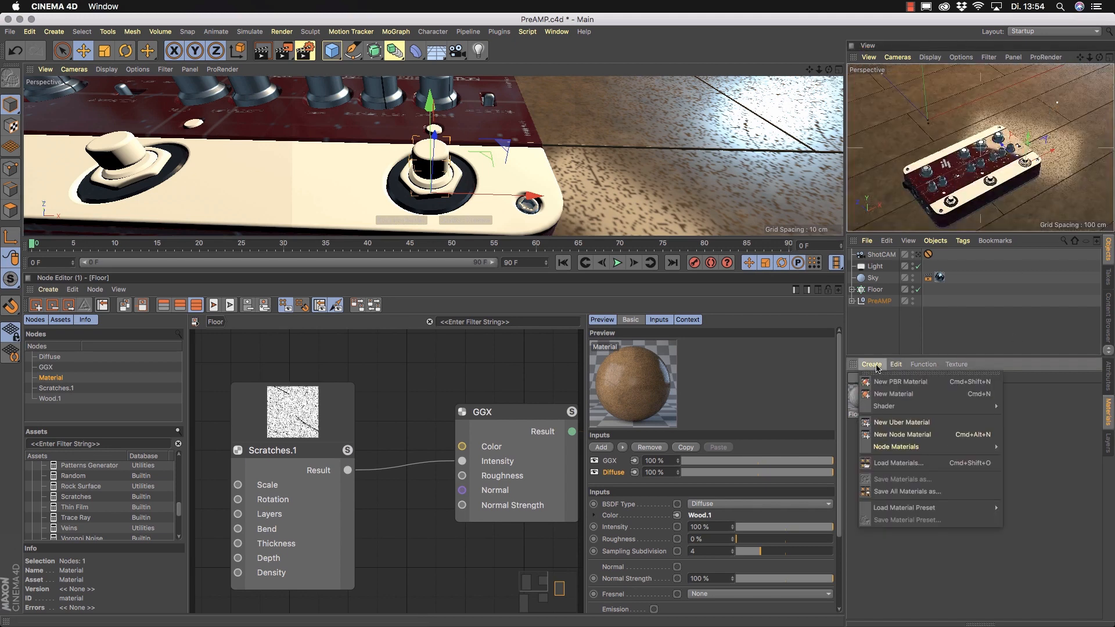
pyautogui.click(900, 434)
pyautogui.doubleClick(866, 415)
pyautogui.write('Metall')
pyautogui.press('Return')
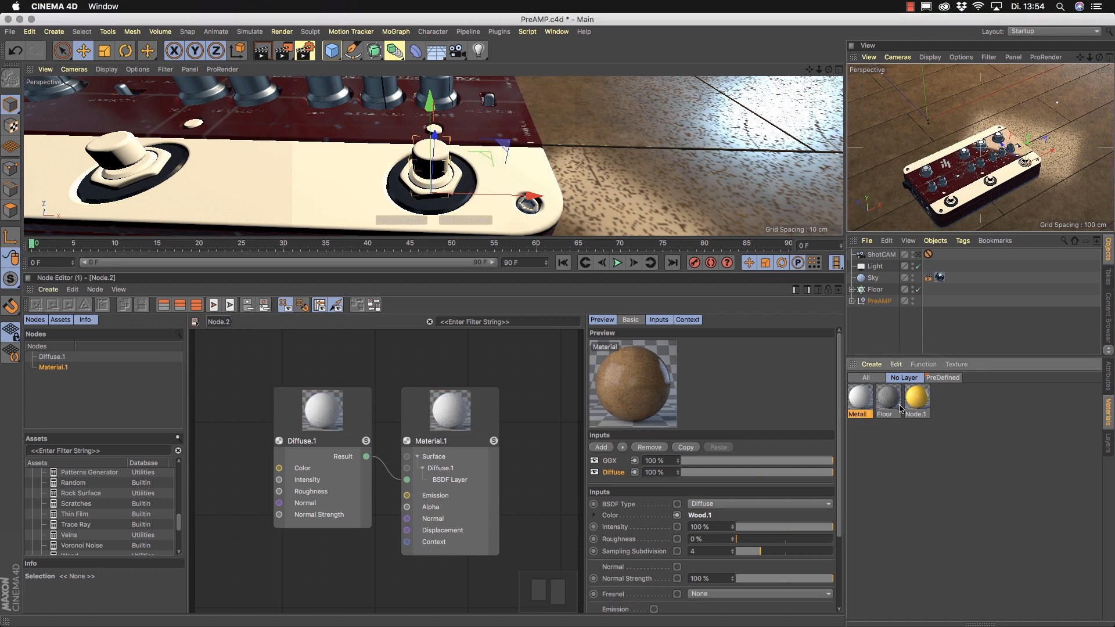
pyautogui.moveTo(858, 402); pyautogui.dragTo(425, 163)
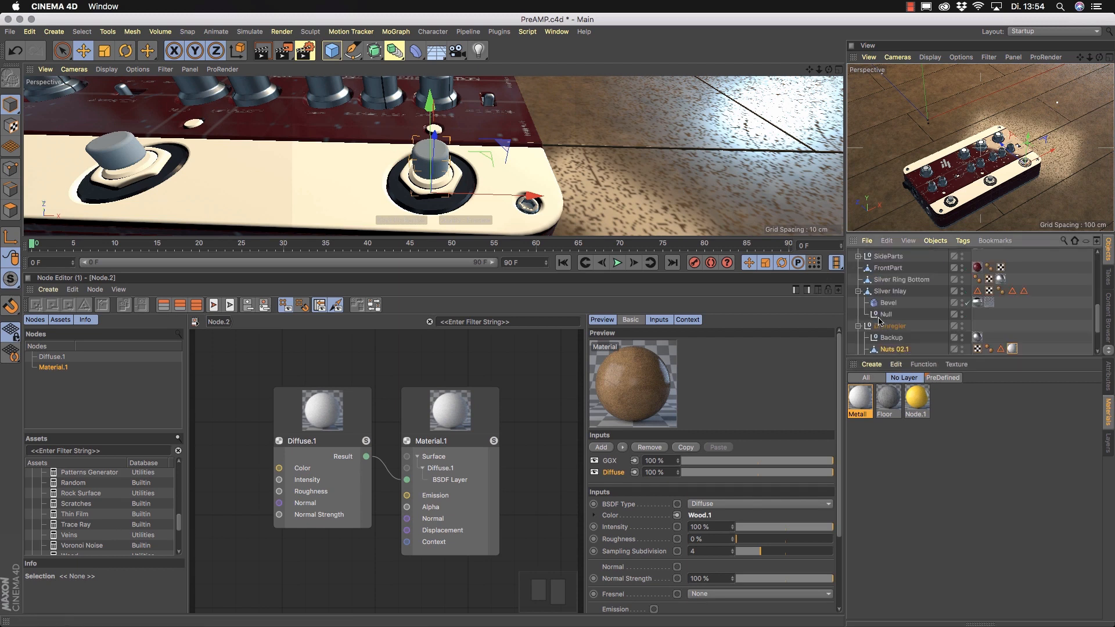
# - Move the Metall material tag from Nuts 02.1 to its parent group Drehregler
pyautogui.scroll(-2, 957, 323)
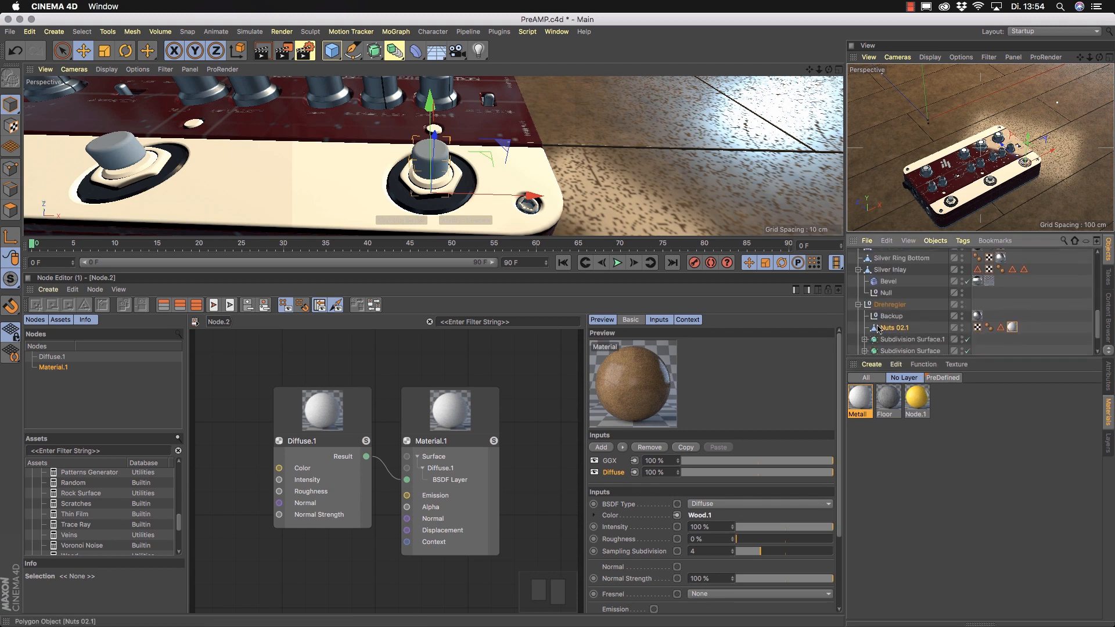
pyautogui.moveTo(1015, 327); pyautogui.dragTo(890, 307)
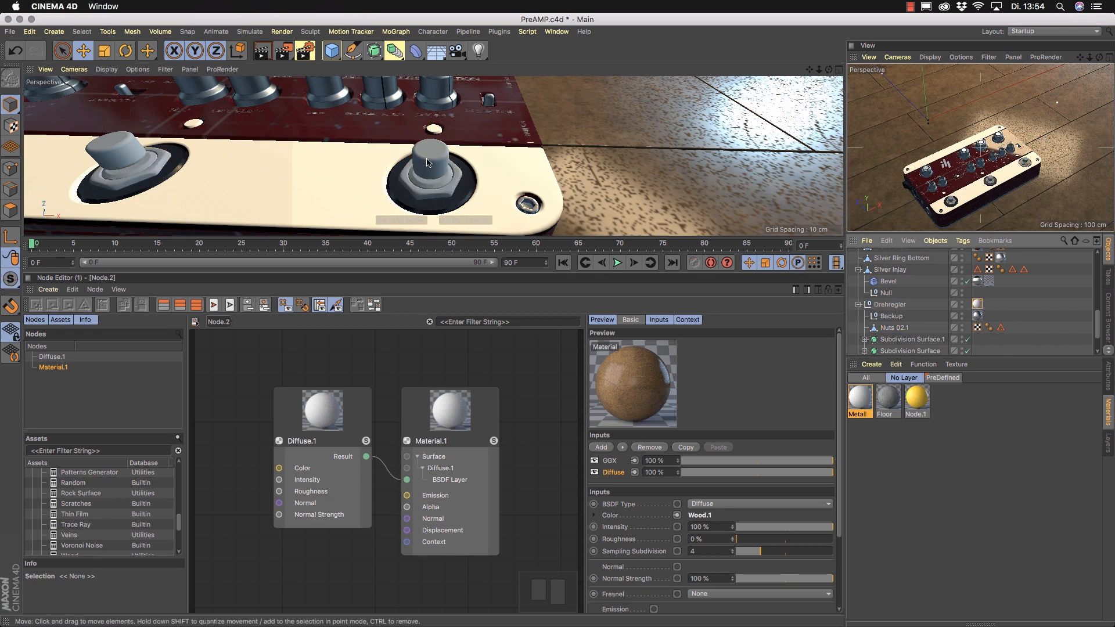
# - Remove the Diffuse.1 layer from the Metall material's Material.1 node and add a new BSDF surface layer
pyautogui.moveTo(469, 423); pyautogui.dragTo(515, 417)
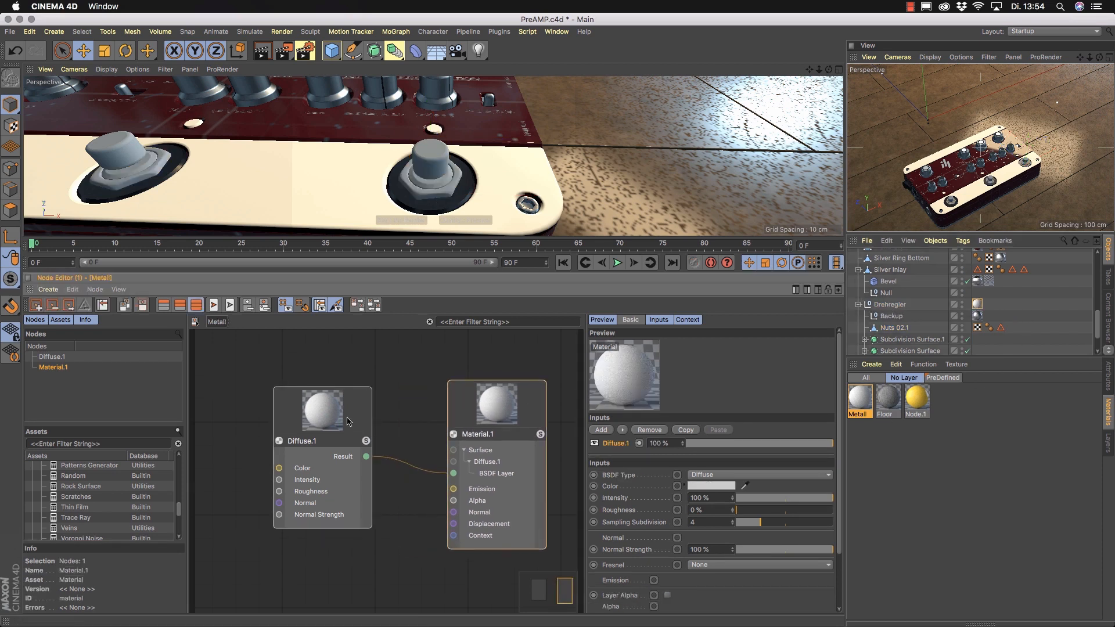
pyautogui.moveTo(348, 417); pyautogui.dragTo(340, 396)
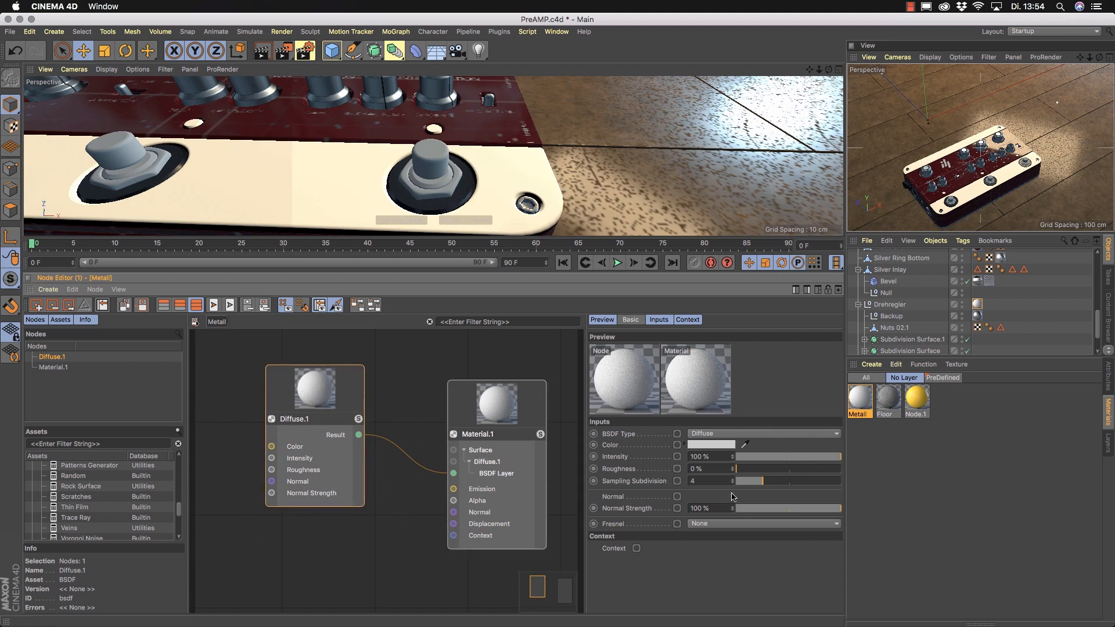
pyautogui.click(519, 419)
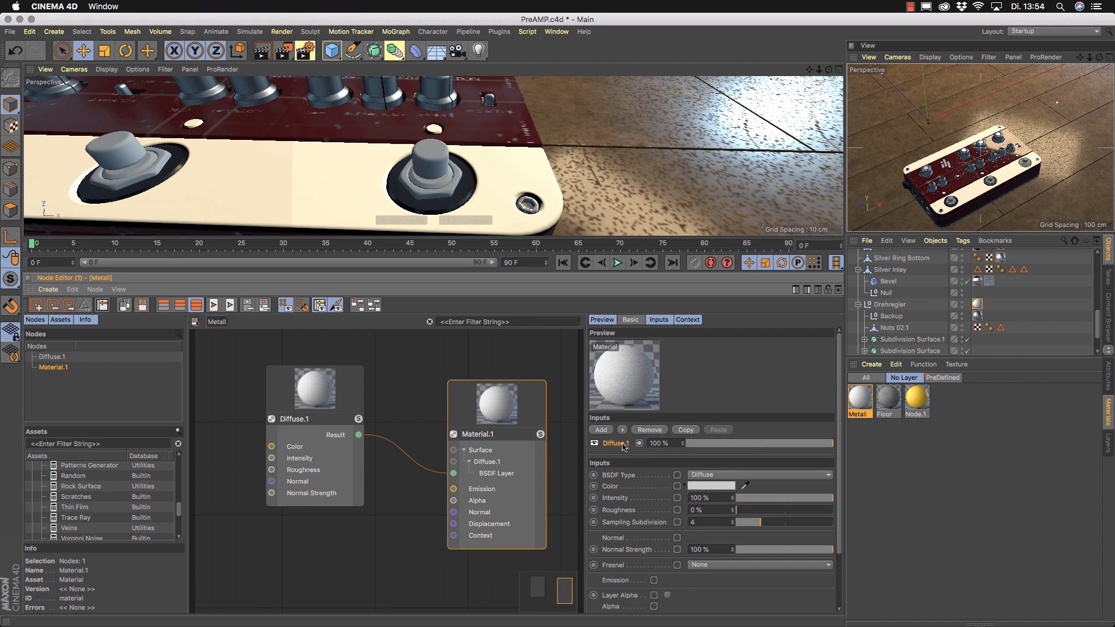
pyautogui.click(655, 430)
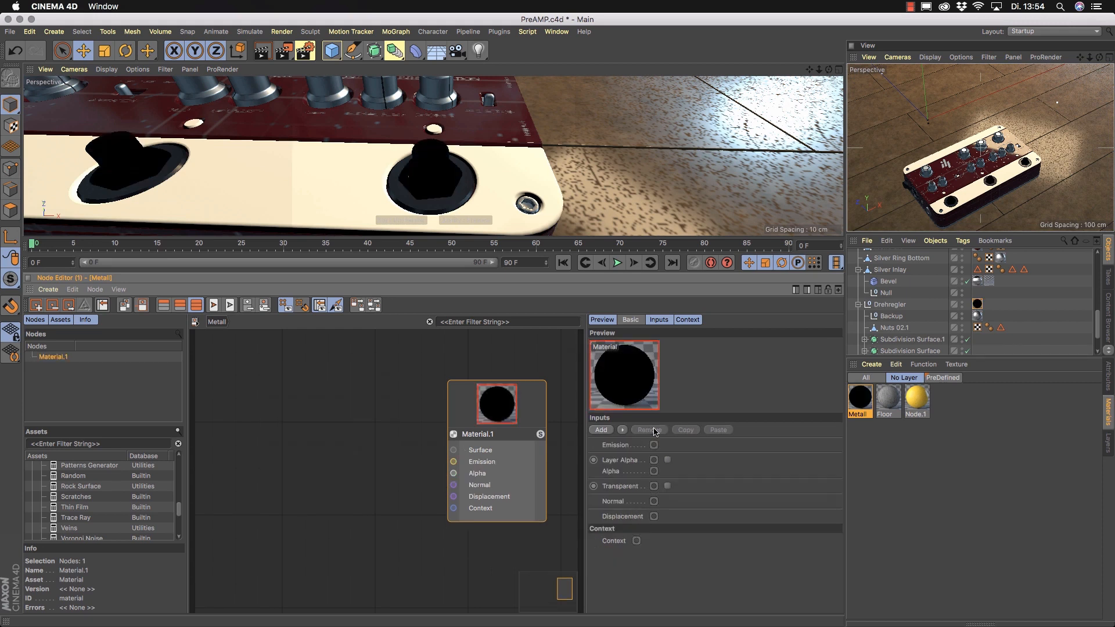
pyautogui.click(622, 430)
pyautogui.moveTo(673, 457)
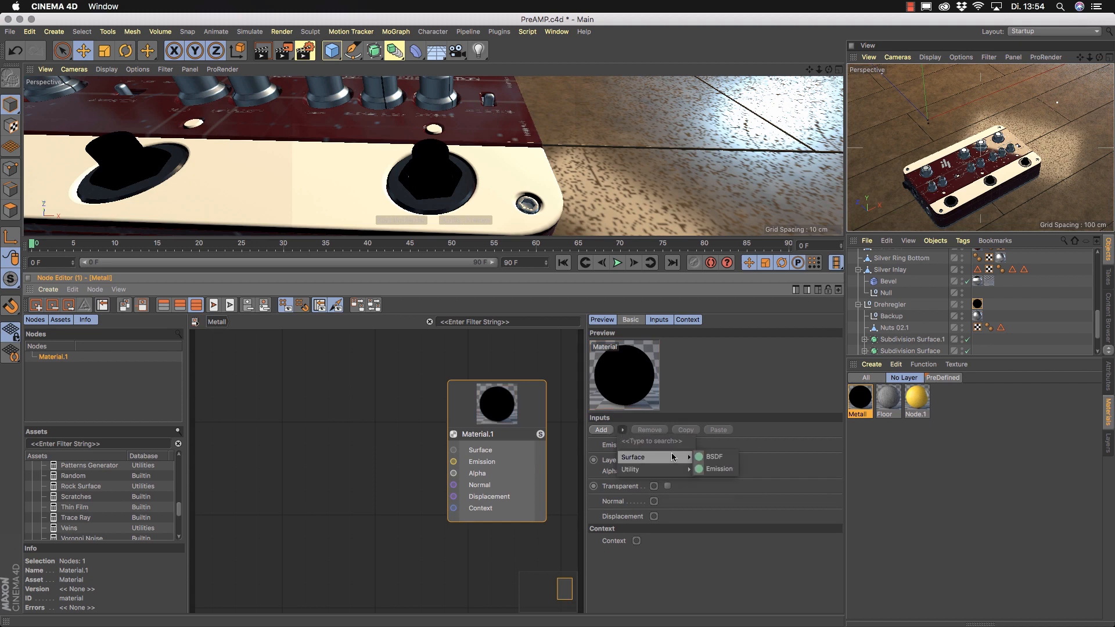
pyautogui.click(712, 457)
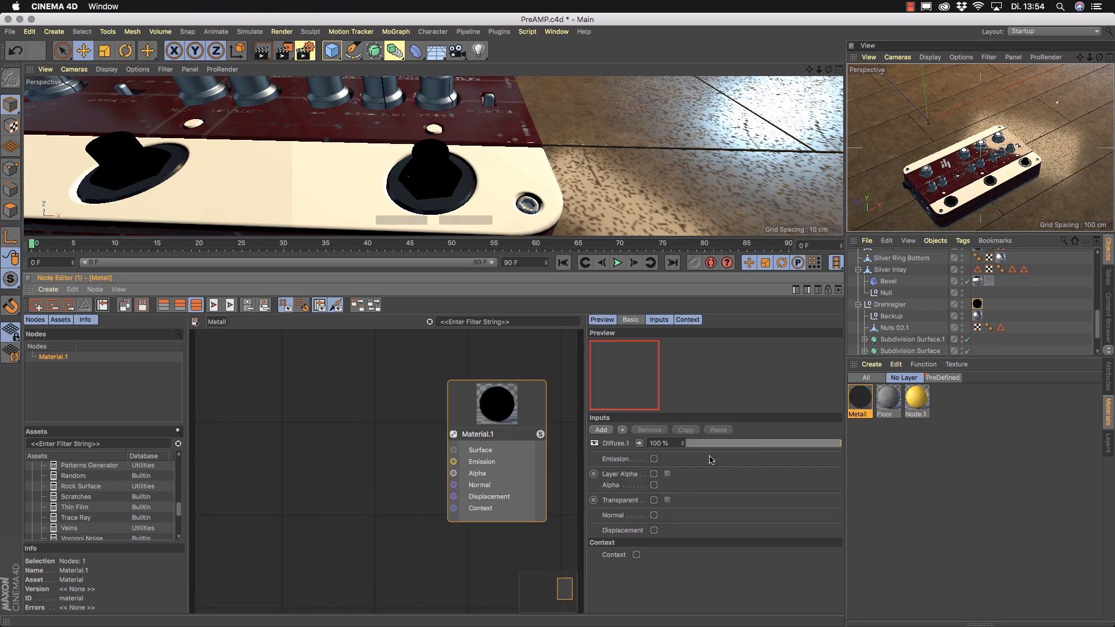
# - Rename the new surface layer GGX and set its BSDF type to GGX
pyautogui.click(619, 445)
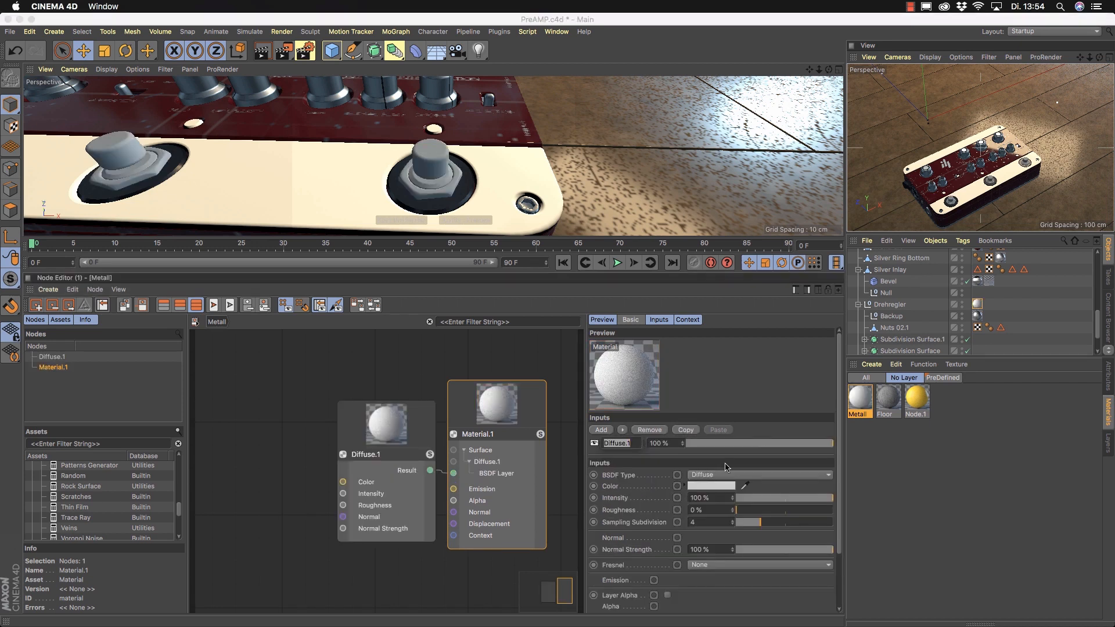
pyautogui.press('Return')
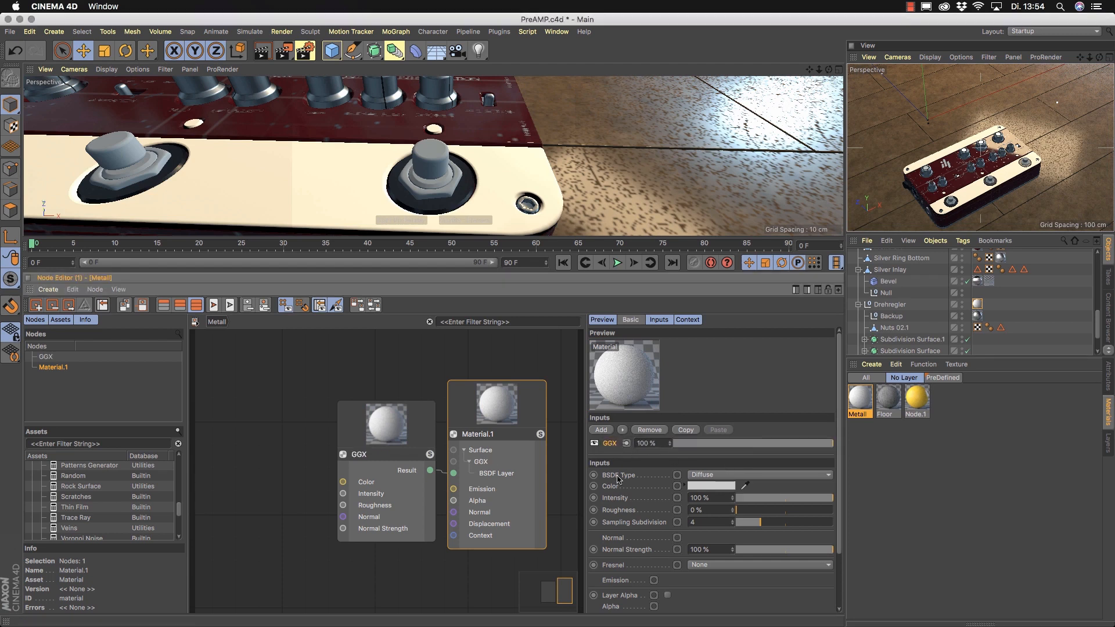
pyautogui.click(757, 476)
pyautogui.click(746, 521)
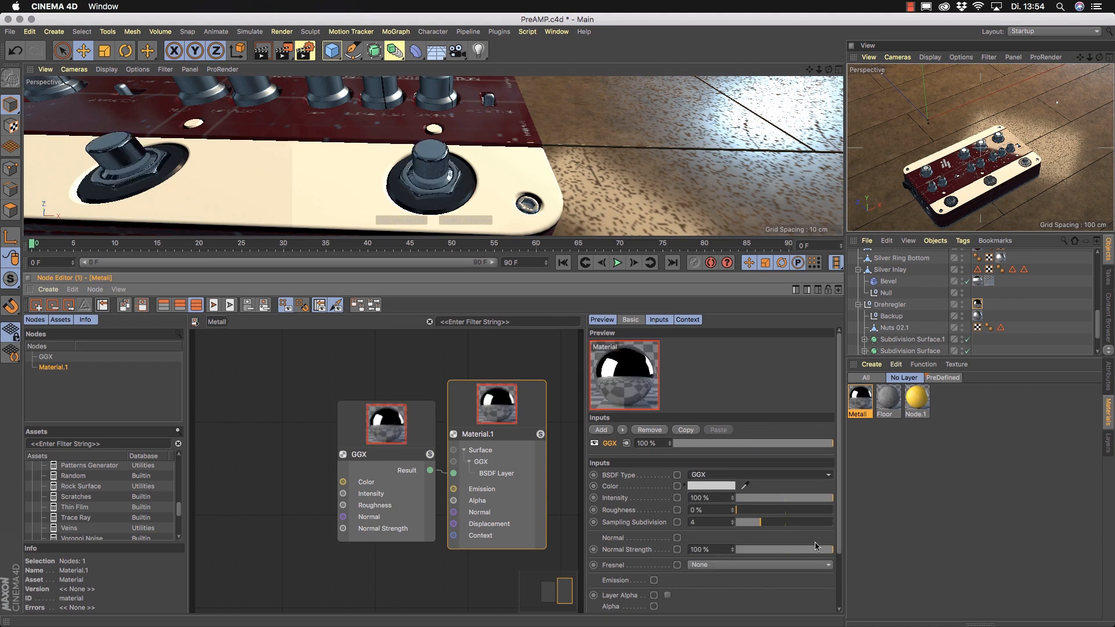
# - Set the GGX layer's Fresnel to Conductor with the Silver preset, checking the reflections on the footswitch up close
pyautogui.keyDown('alt'); pyautogui.moveTo(411, 175); pyautogui.dragTo(360, 139); pyautogui.keyUp('alt')
pyautogui.keyDown('alt'); pyautogui.moveTo(361, 139); pyautogui.dragTo(459, 173, button='right'); pyautogui.keyUp('alt')
pyautogui.keyDown('alt'); pyautogui.moveTo(459, 173); pyautogui.dragTo(435, 157, button='middle'); pyautogui.keyUp('alt')
pyautogui.moveTo(436, 153)
pyautogui.keyDown('alt'); pyautogui.mouseDown()
pyautogui.moveTo(441, 121)
pyautogui.moveTo(438, 134)
pyautogui.mouseUp(); pyautogui.keyUp('alt')
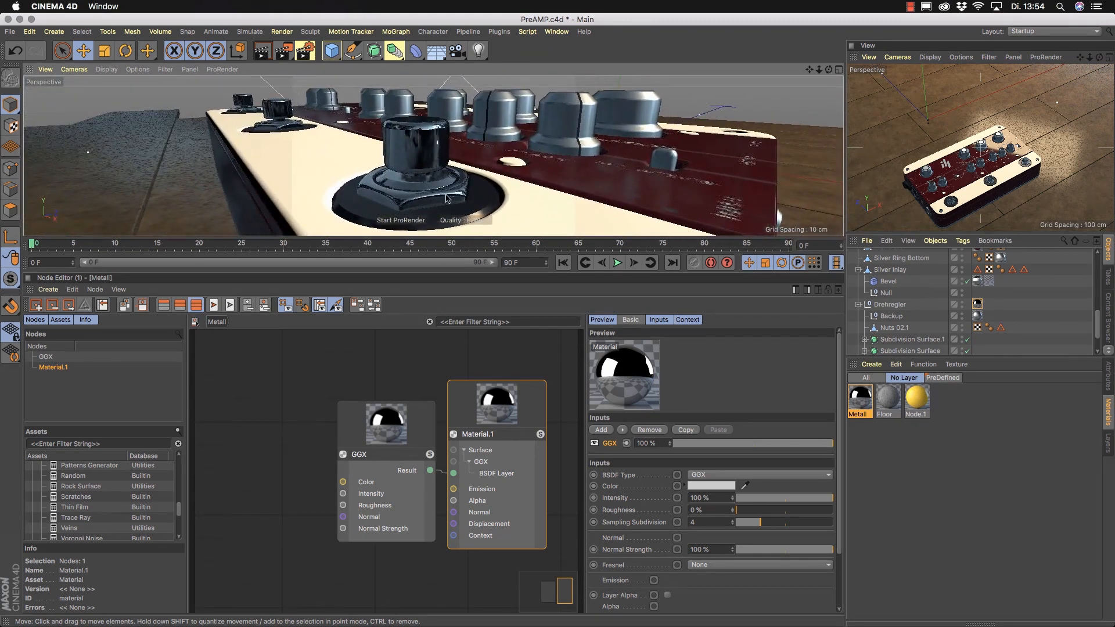
pyautogui.scroll(-3, 836, 494)
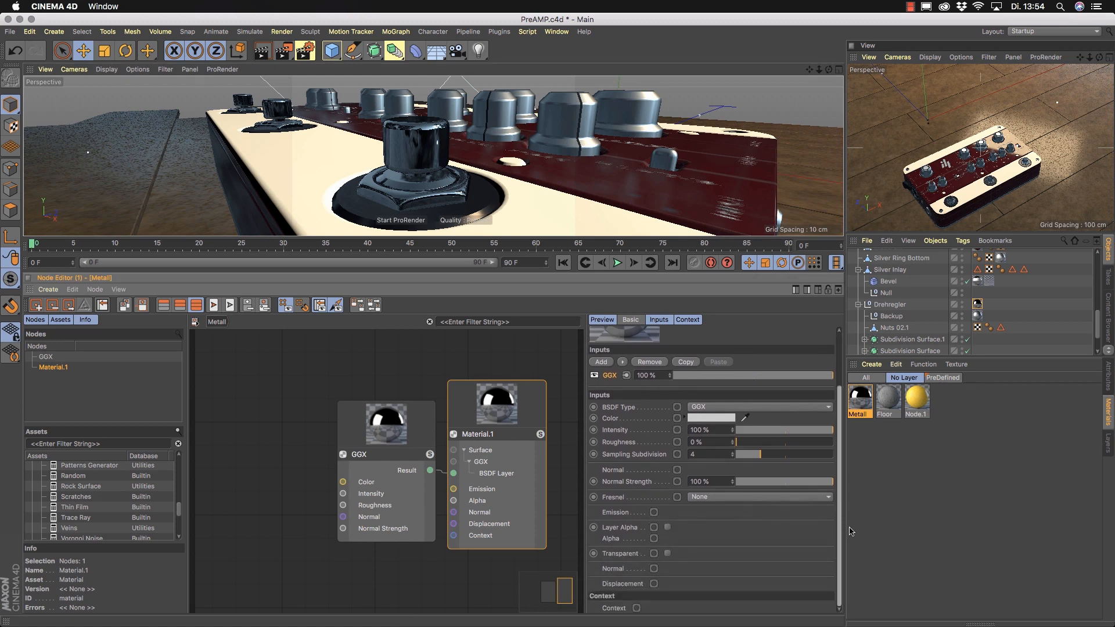
pyautogui.click(714, 498)
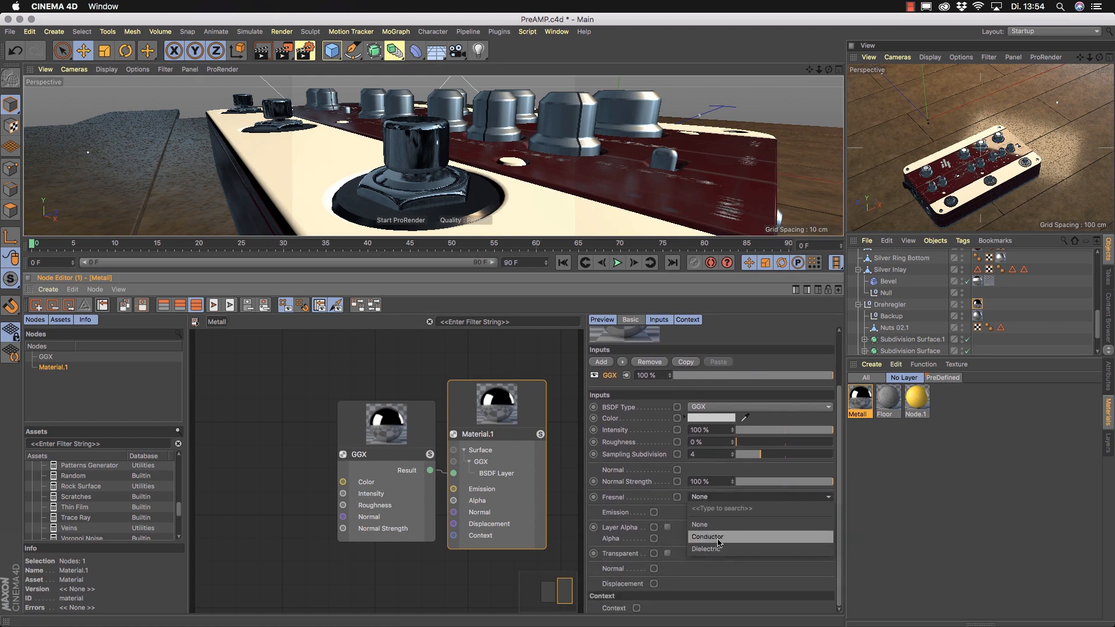
pyautogui.click(719, 538)
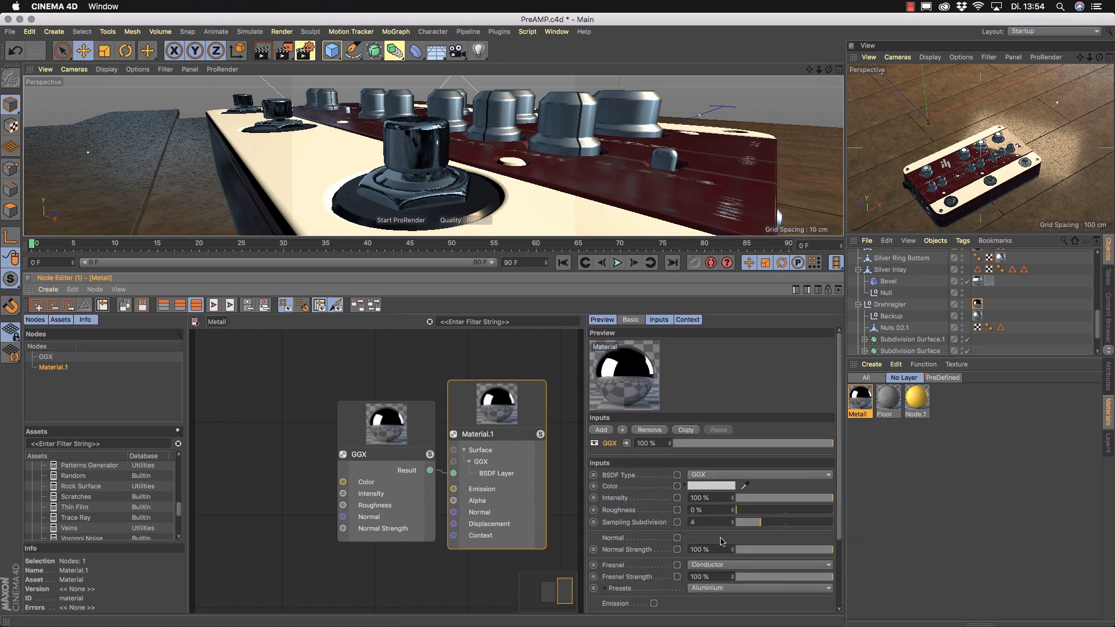
pyautogui.keyDown('alt'); pyautogui.moveTo(441, 192); pyautogui.dragTo(407, 189); pyautogui.keyUp('alt')
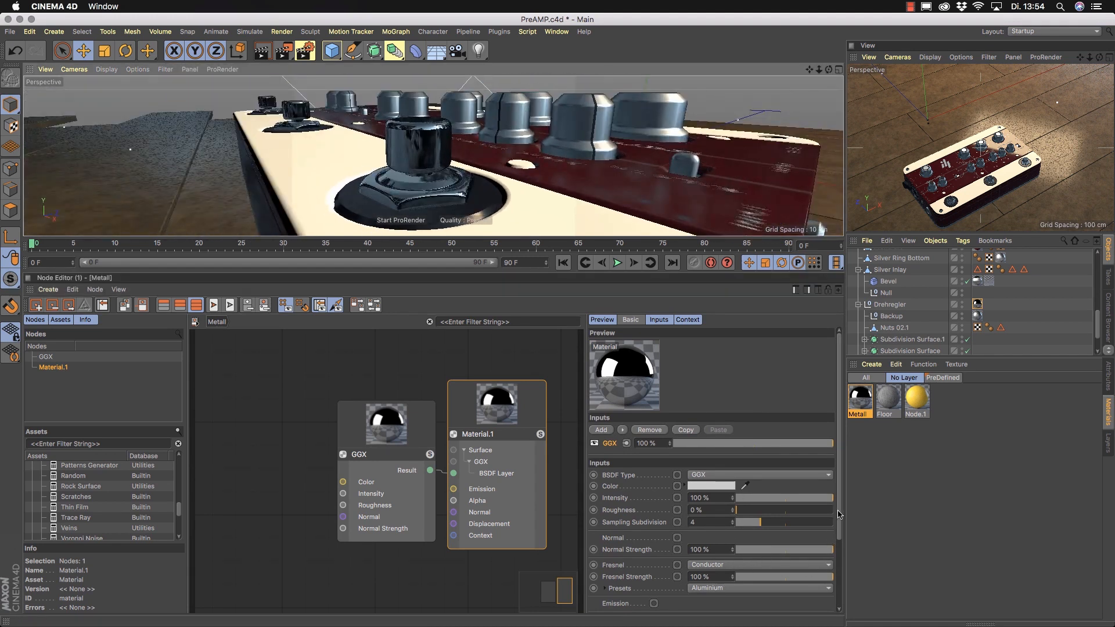
pyautogui.scroll(-3, 839, 517)
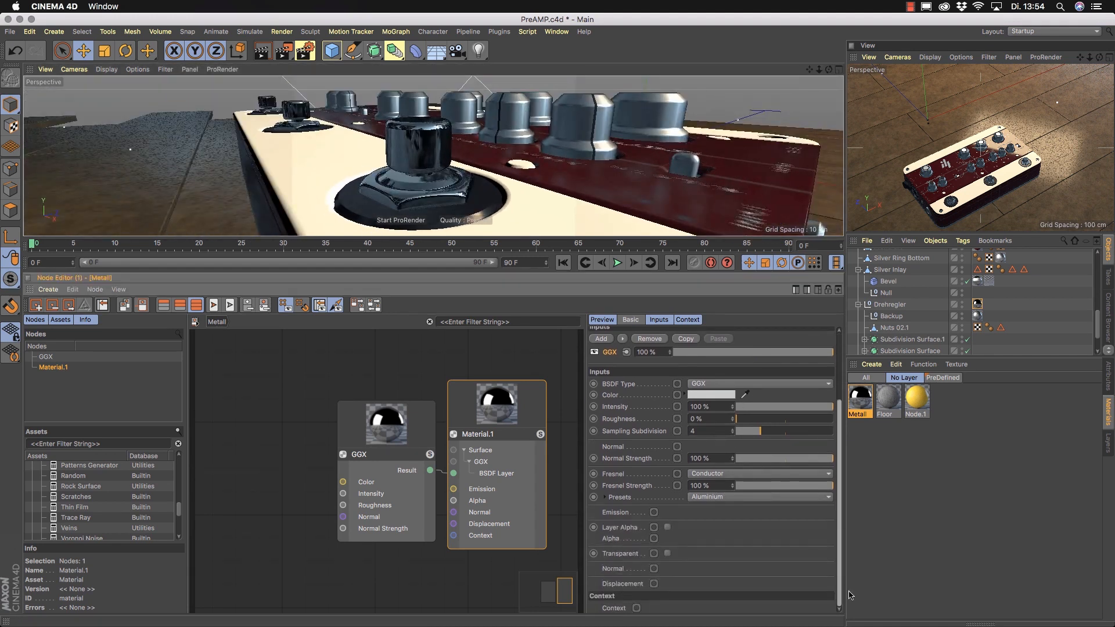
pyautogui.click(828, 499)
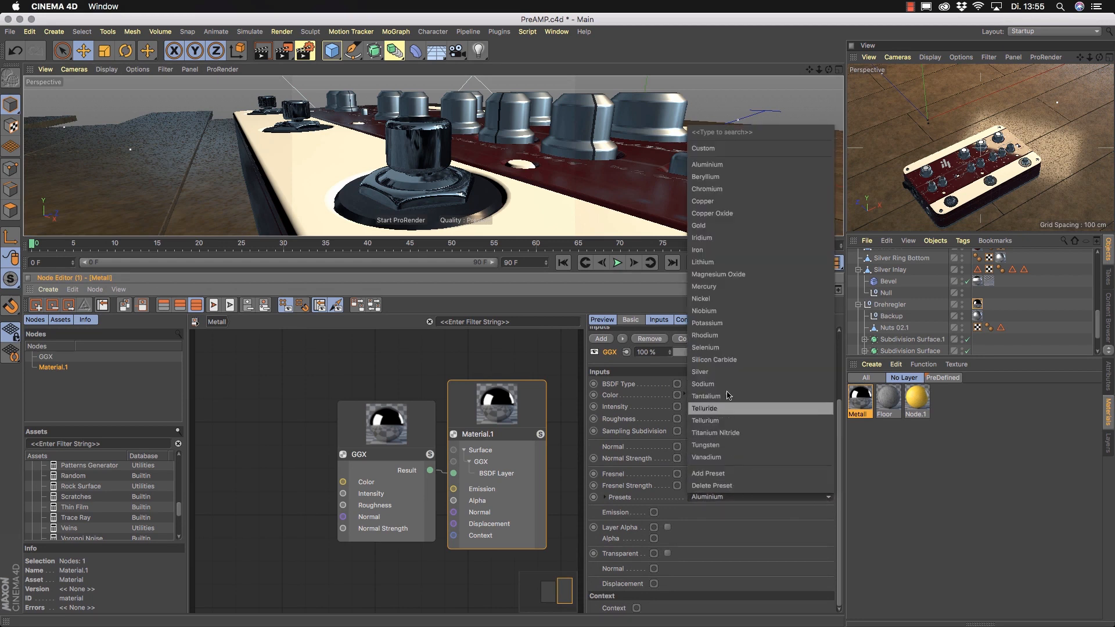
pyautogui.click(731, 373)
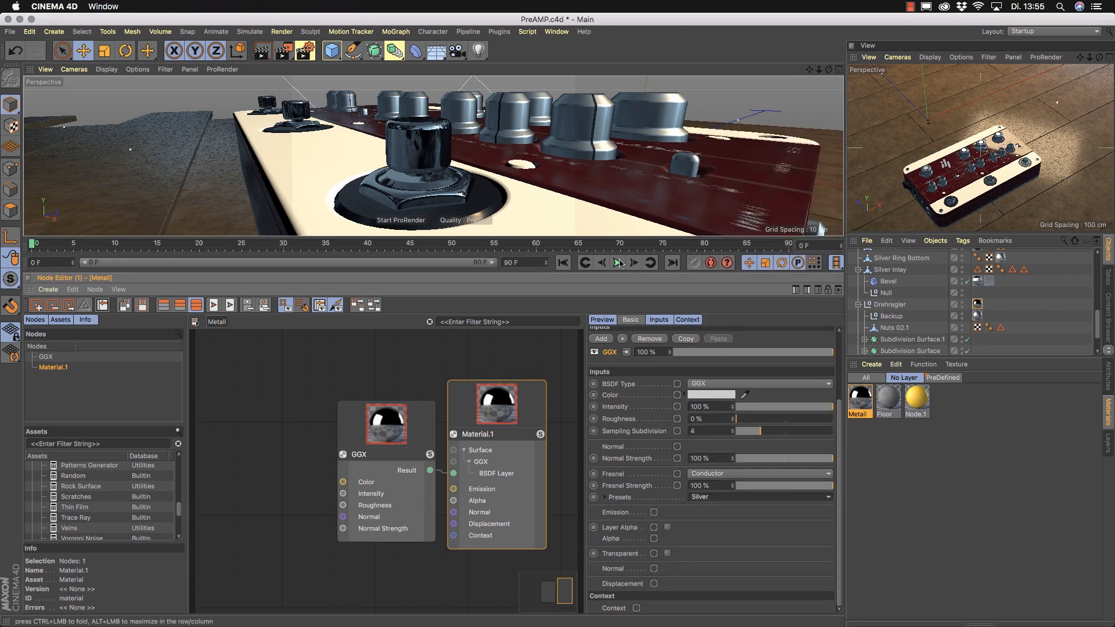
# - Raise the GGX layer's roughness to 14 % and check the blurred reflections on the footswitch
pyautogui.moveTo(738, 419); pyautogui.dragTo(750, 419)
pyautogui.scroll(2, 442, 163)
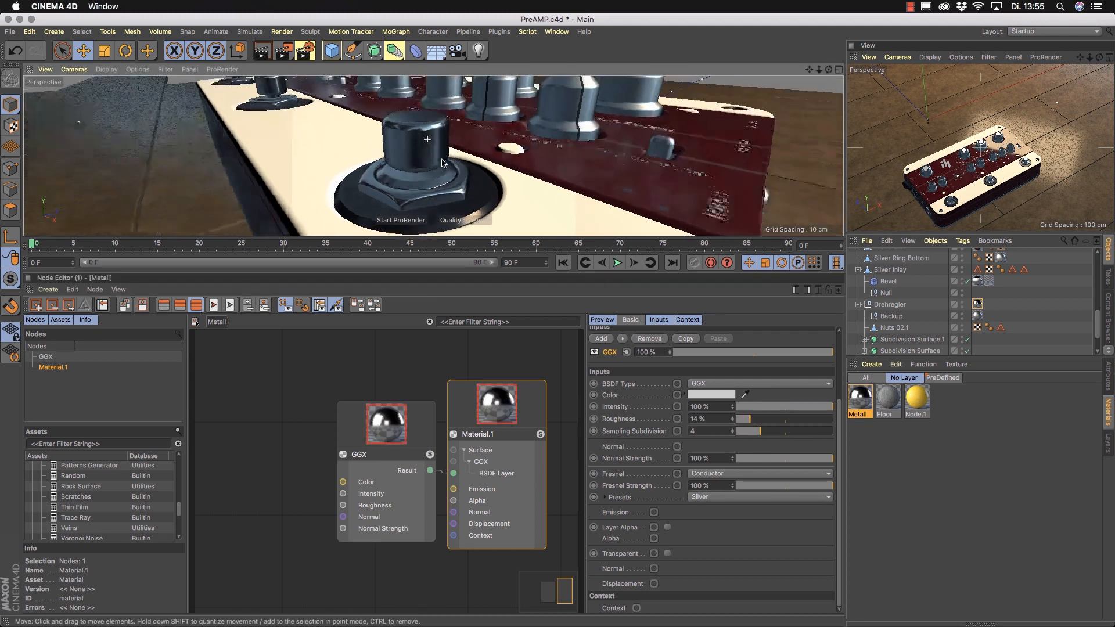
pyautogui.keyDown('alt'); pyautogui.moveTo(442, 163); pyautogui.dragTo(464, 167); pyautogui.keyUp('alt')
# - Preview the pedal with the interactive render region in the small perspective view, and turn the preview off
pyautogui.click(1049, 139)
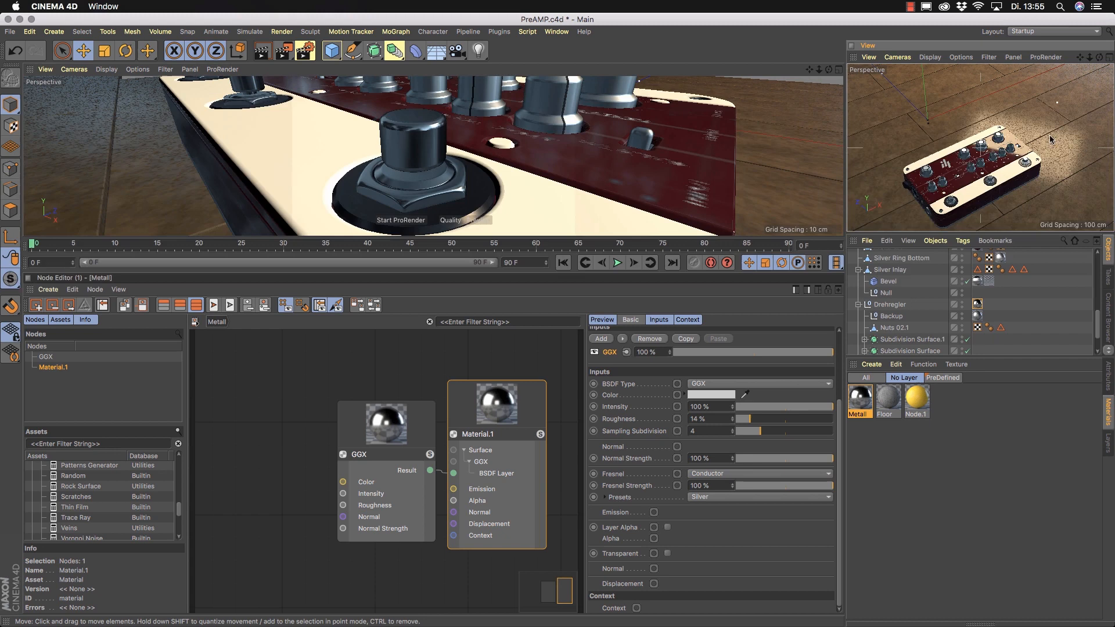
pyautogui.hotkey('alt', 'r')
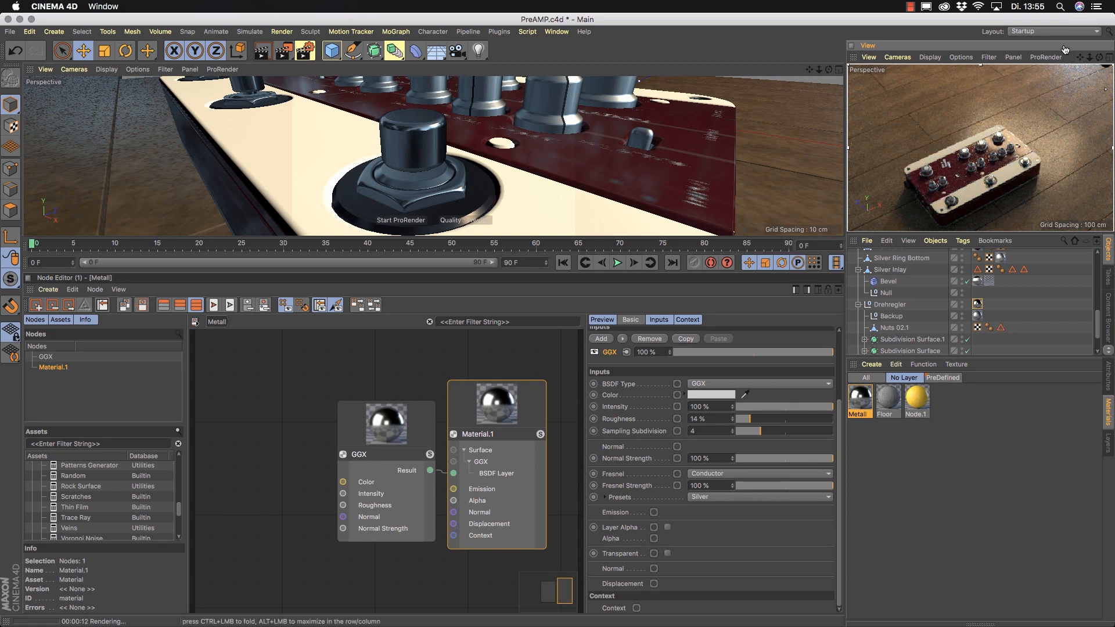
pyautogui.hotkey('alt', 'r')
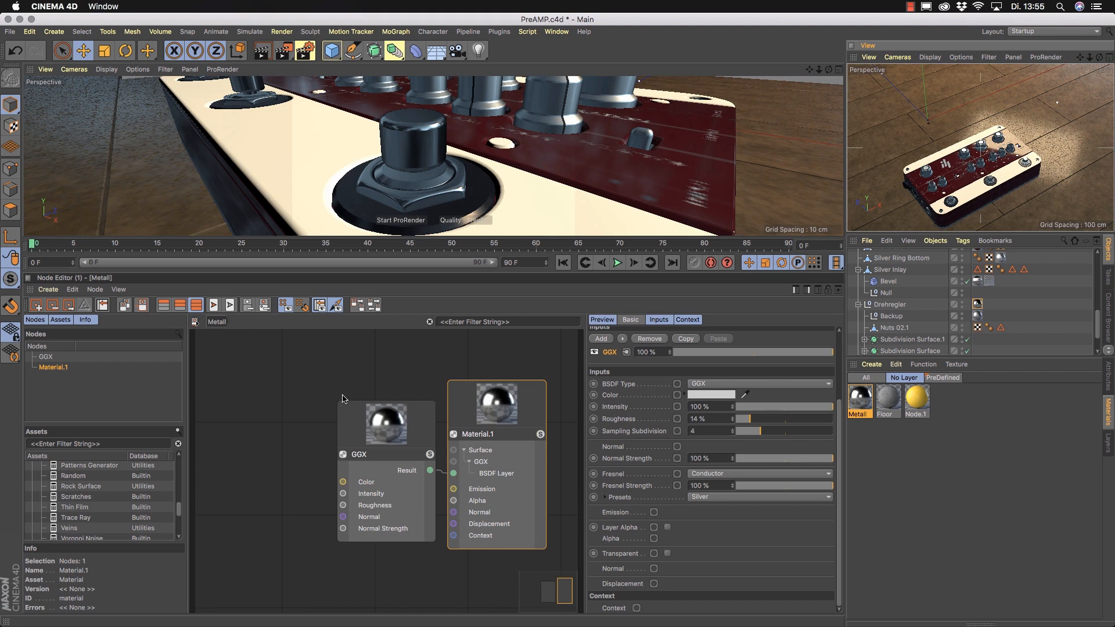
# - Delete the Metall material and create a new Uber material
pyautogui.click(869, 408)
pyautogui.press('Delete')
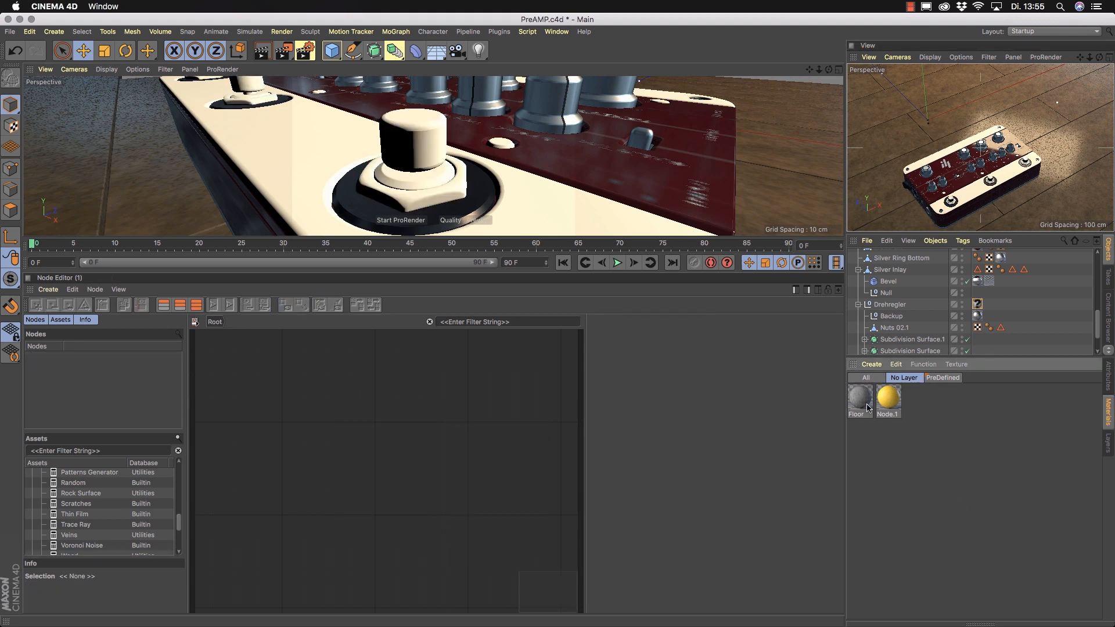
pyautogui.click(874, 365)
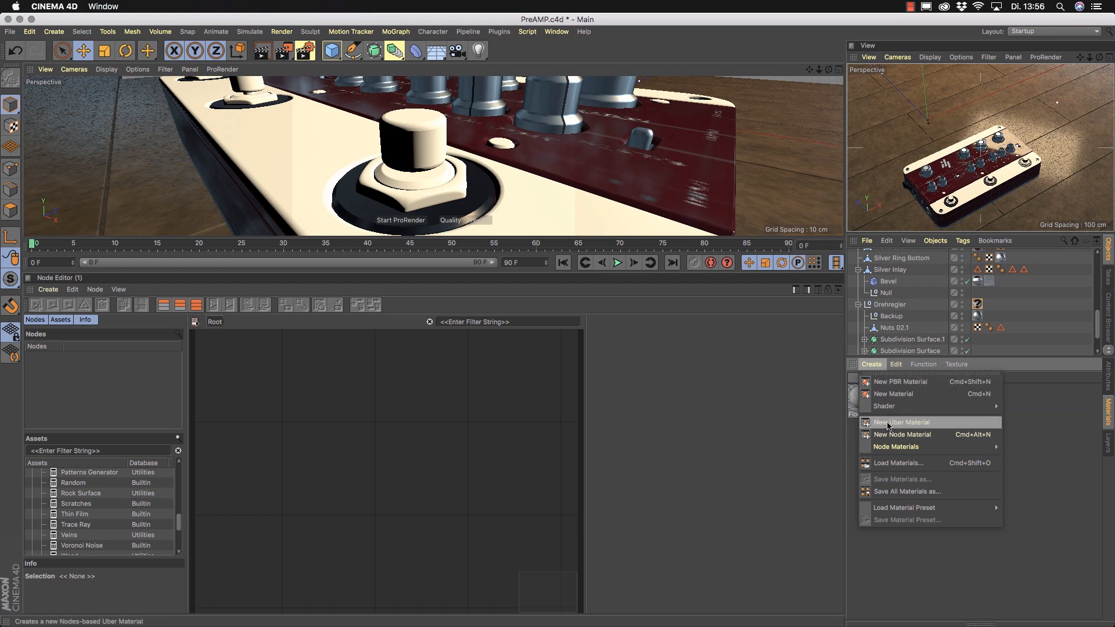
pyautogui.click(926, 424)
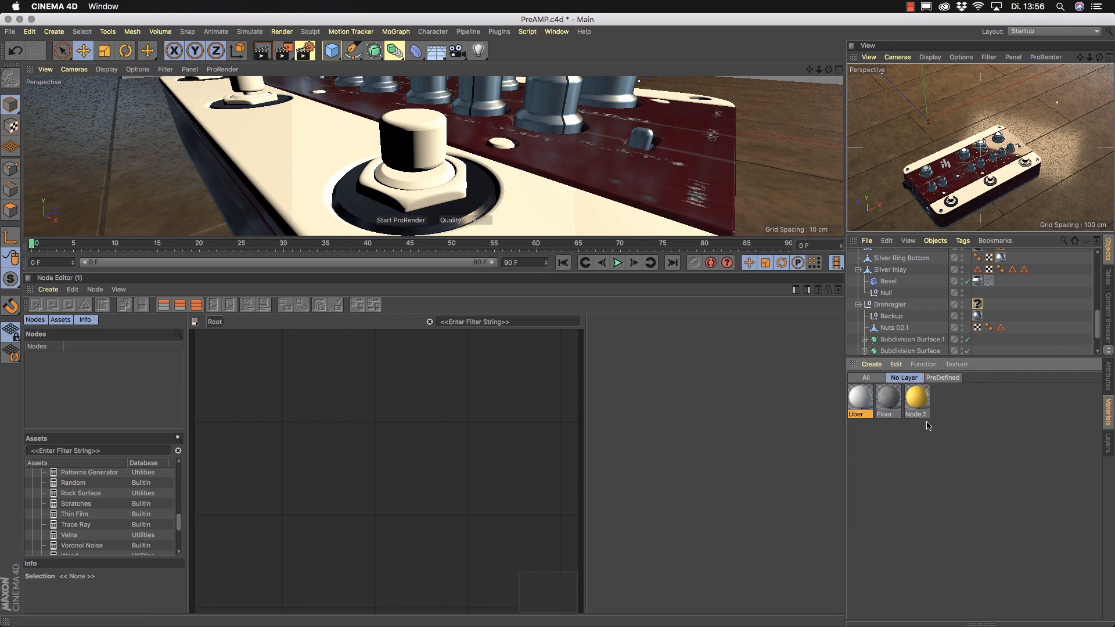
# - Open the Uber material in the Material Editor, examine its channel list and Coating settings, and call up its node editor
pyautogui.doubleClick(856, 397)
pyautogui.moveTo(356, 75); pyautogui.dragTo(716, 157)
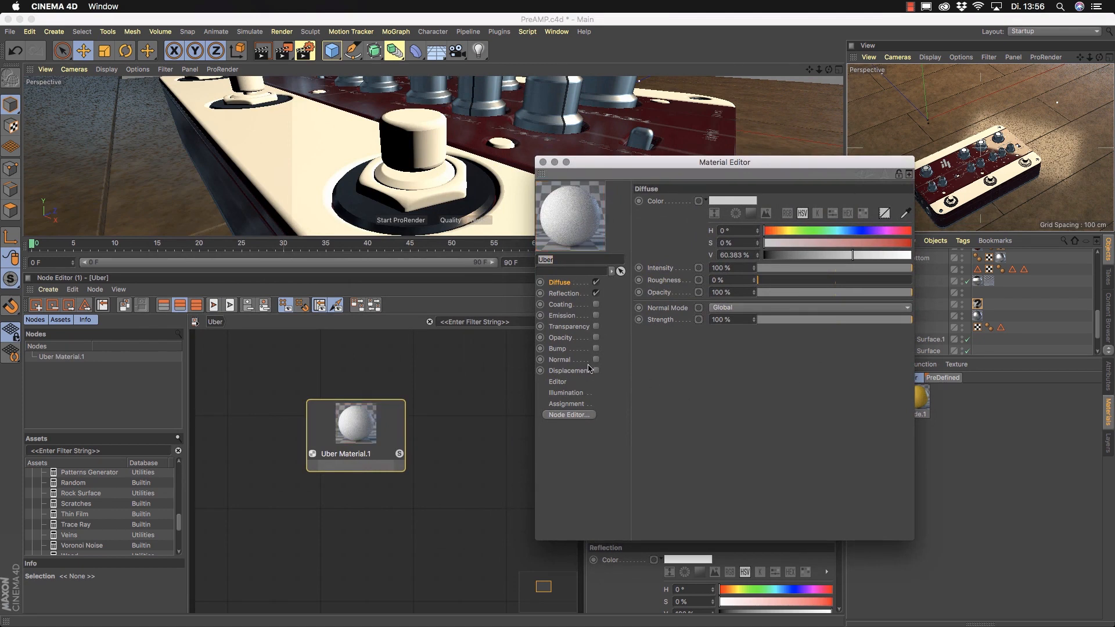
pyautogui.click(566, 306)
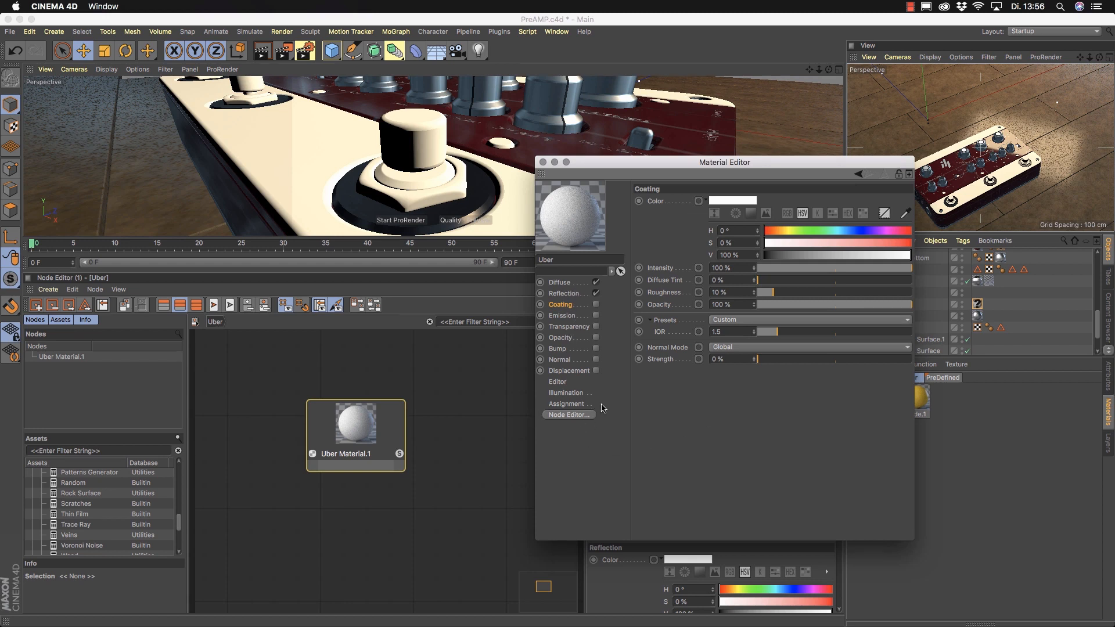
pyautogui.click(584, 417)
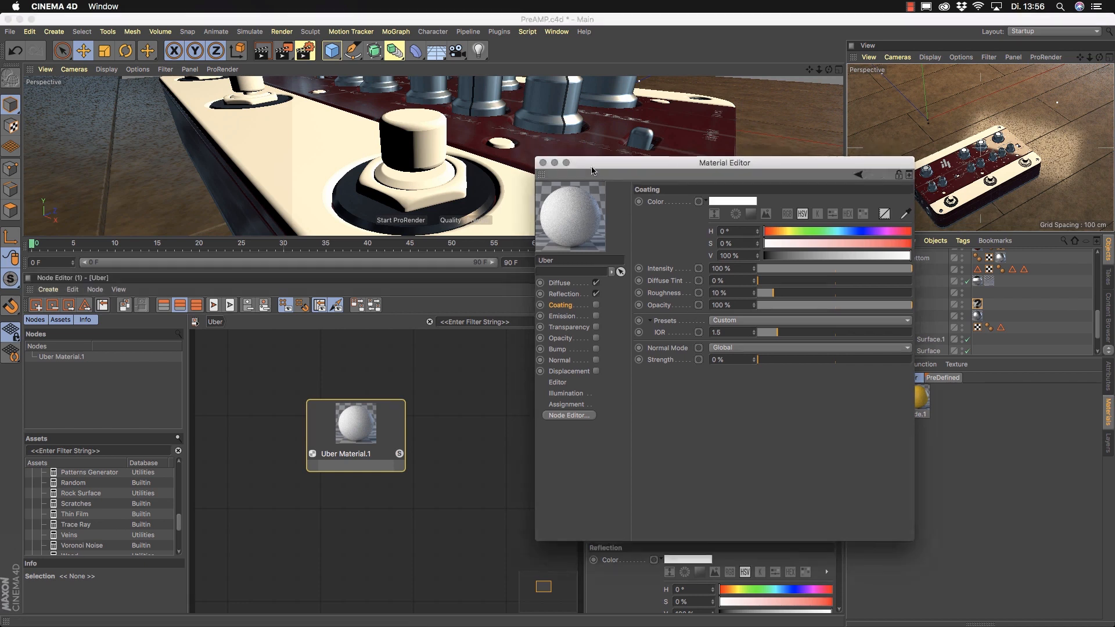
# - Open the Uber Material.1 node's asset for editing, inspect its internal node structure, and quit asset editing without saving
pyautogui.moveTo(594, 167); pyautogui.dragTo(713, 226)
pyautogui.moveTo(348, 440); pyautogui.dragTo(317, 391)
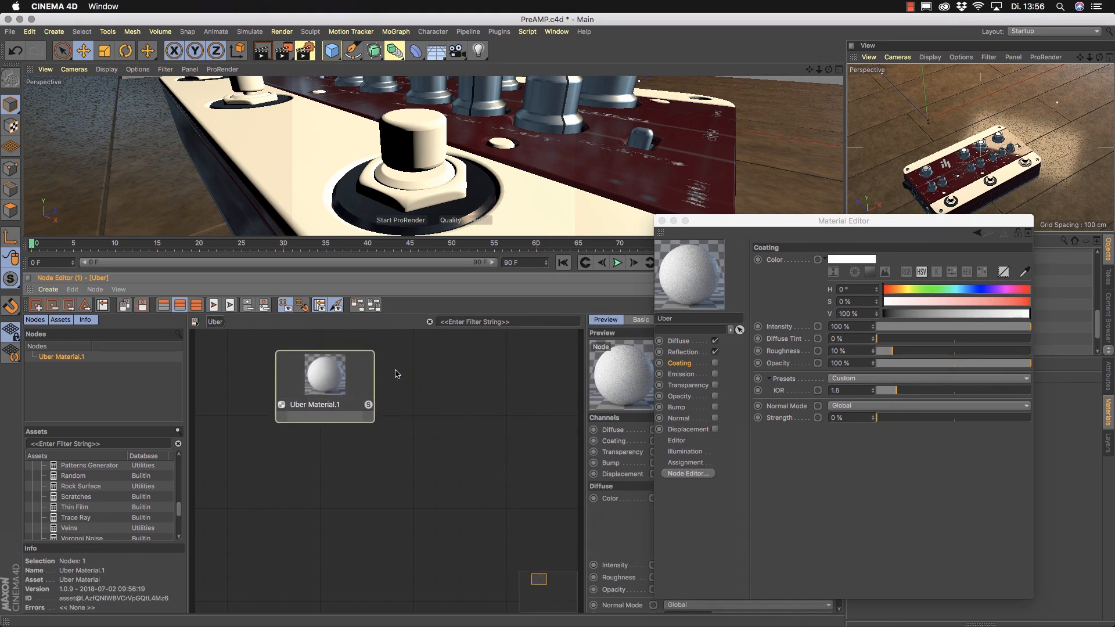
pyautogui.rightClick(324, 375)
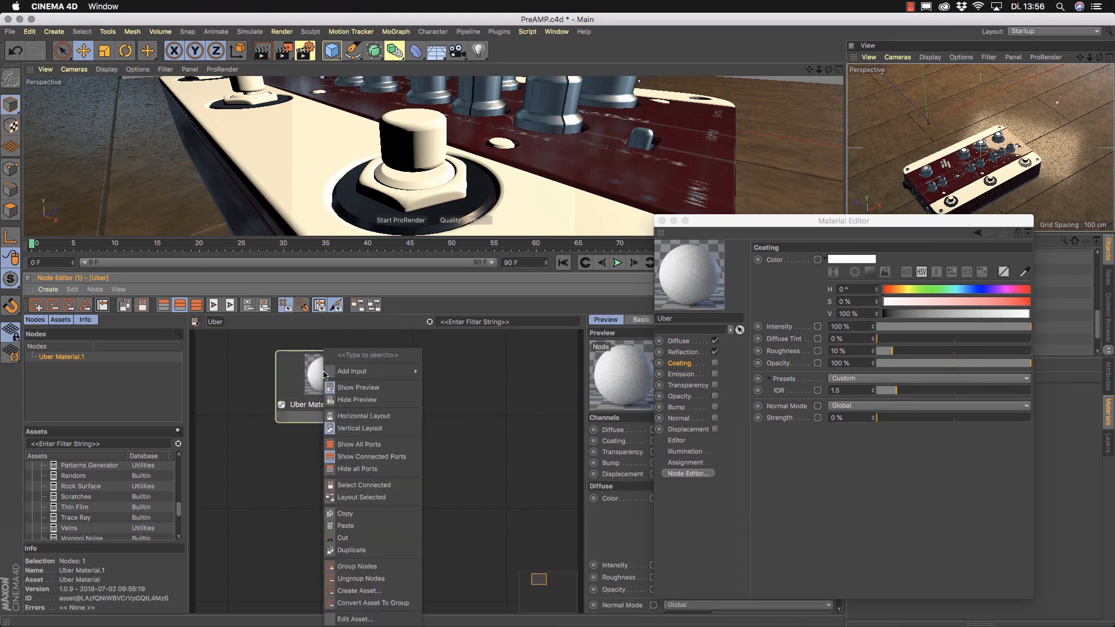
pyautogui.click(350, 619)
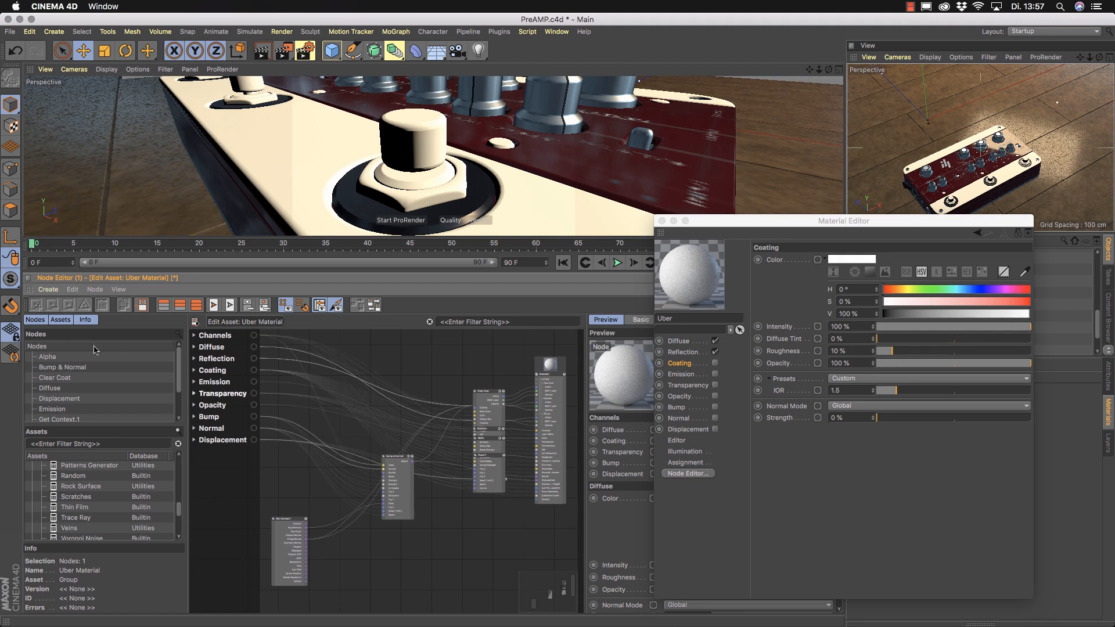
pyautogui.click(49, 290)
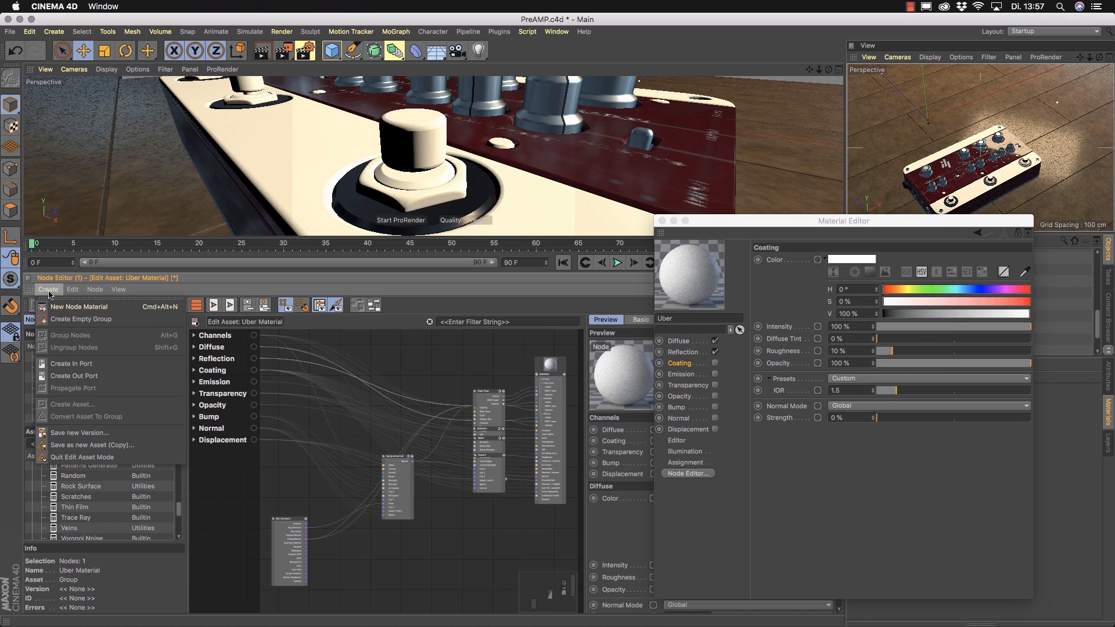
pyautogui.click(67, 459)
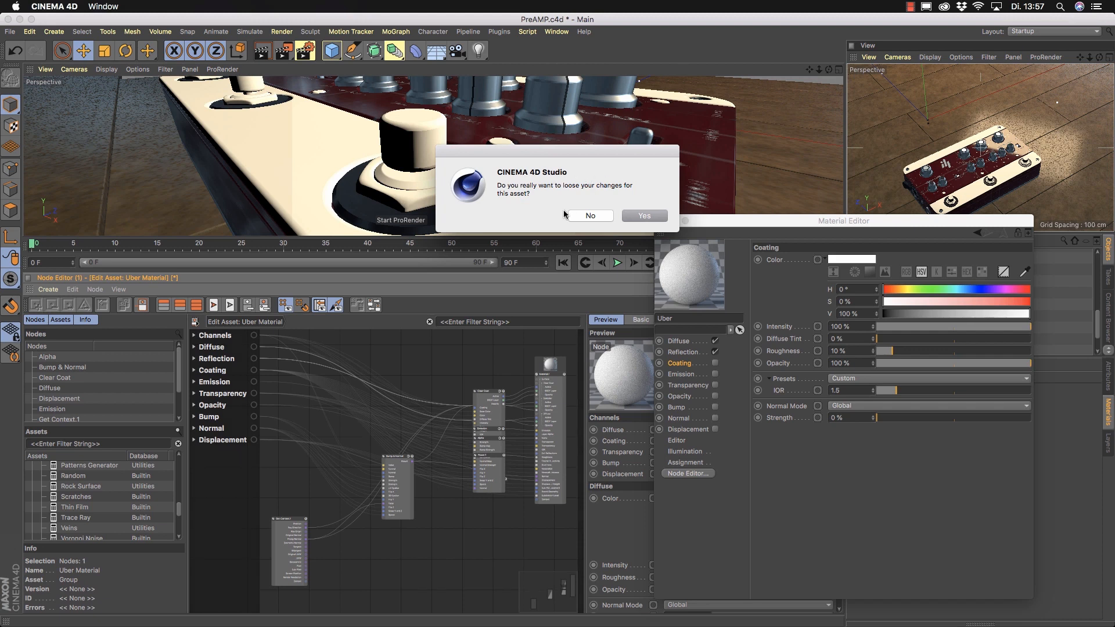
pyautogui.click(647, 215)
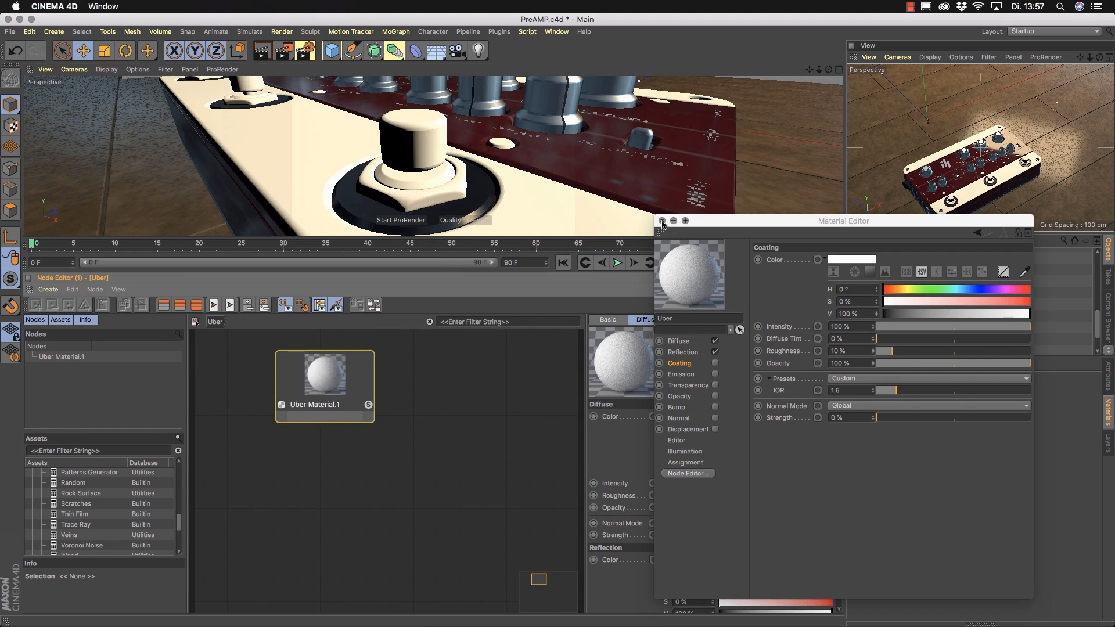
# - Close the Material Editor, delete the Uber material, and create a Metal node material in its place
pyautogui.click(662, 221)
pyautogui.click(860, 405)
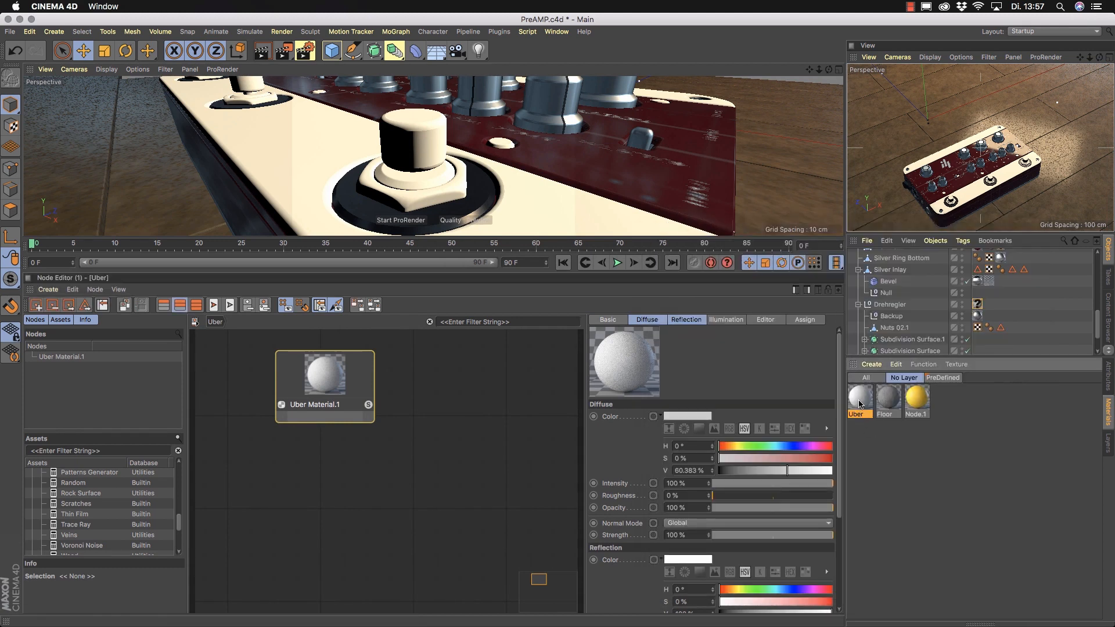
pyautogui.press('Delete')
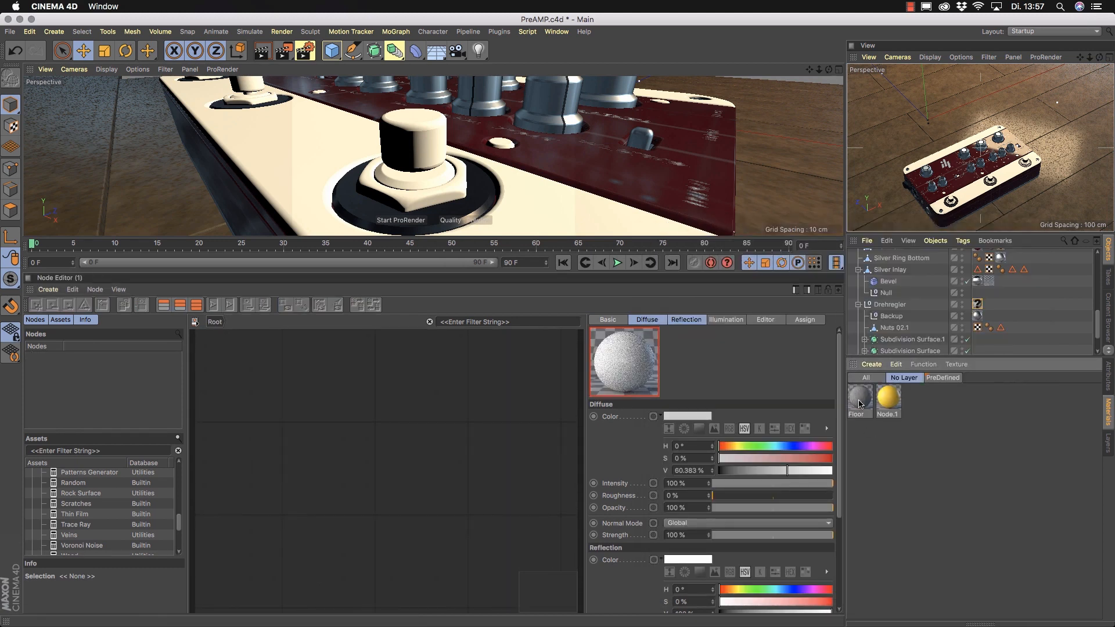
pyautogui.click(879, 365)
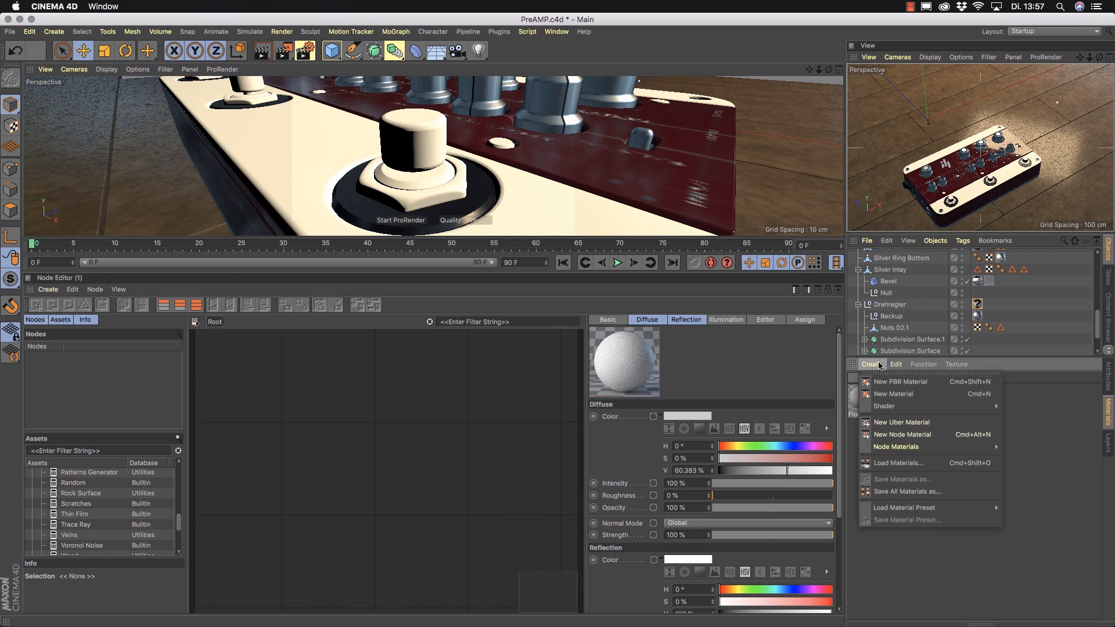
pyautogui.moveTo(888, 451)
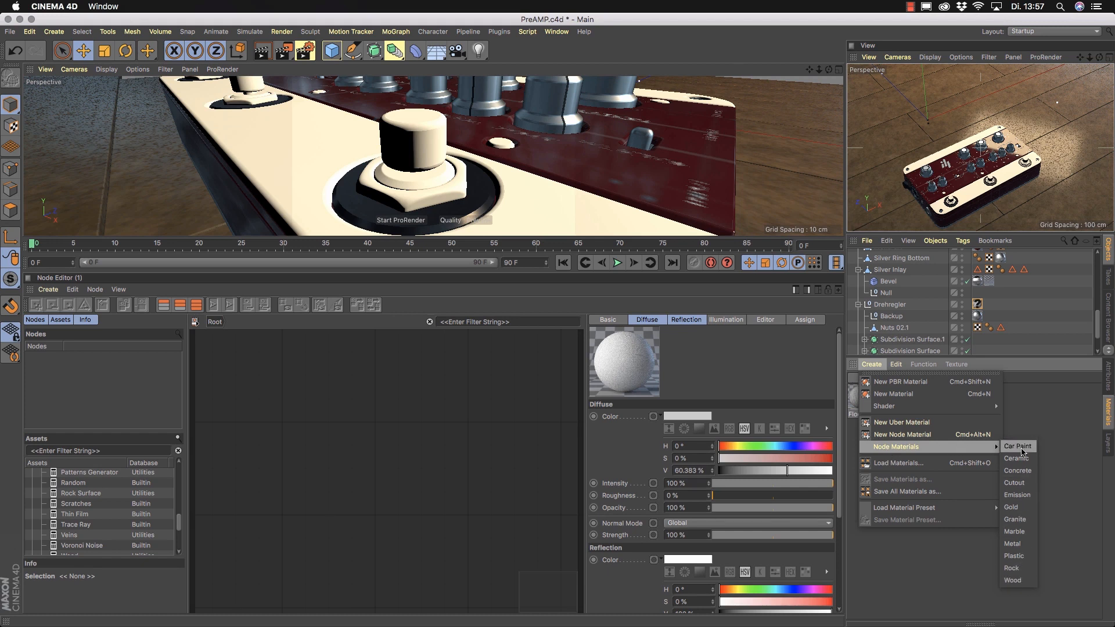
pyautogui.click(1018, 547)
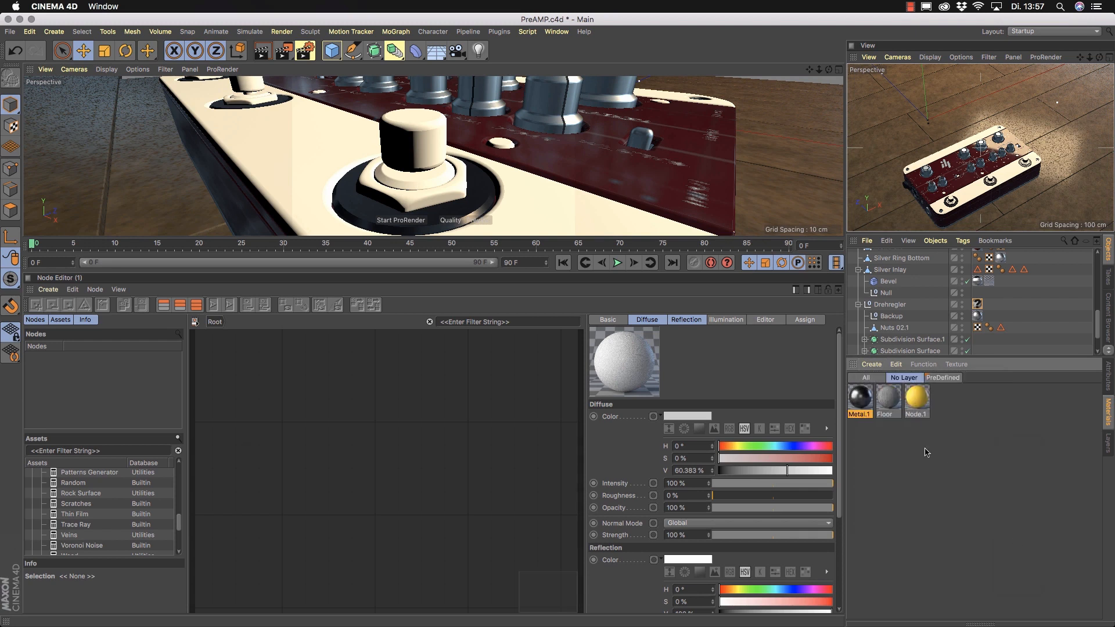
# - Open the Metal.1 material in the Material Editor and set its base color to hue 204° and saturation 14 %
pyautogui.doubleClick(861, 398)
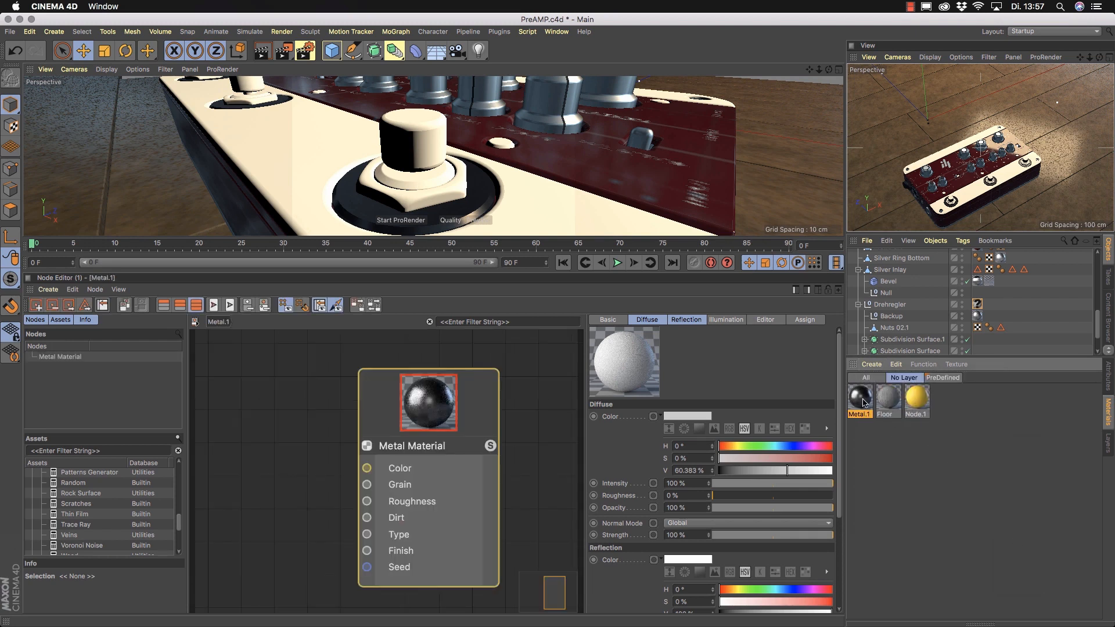
pyautogui.doubleClick(863, 403)
pyautogui.moveTo(374, 78); pyautogui.dragTo(685, 199)
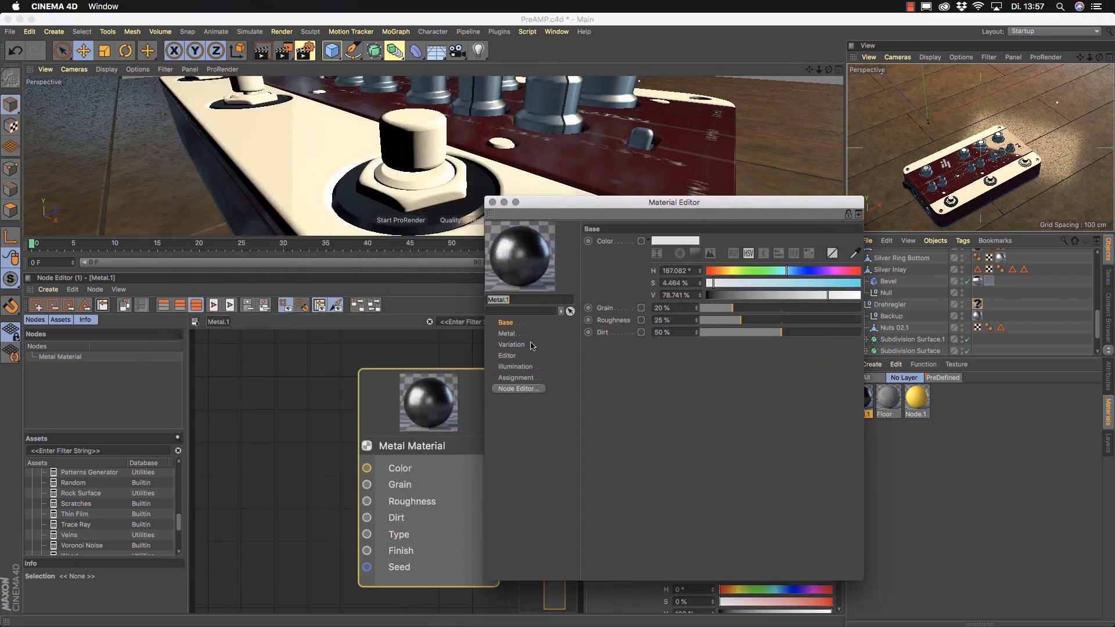
pyautogui.click(512, 336)
pyautogui.click(508, 356)
pyautogui.click(511, 336)
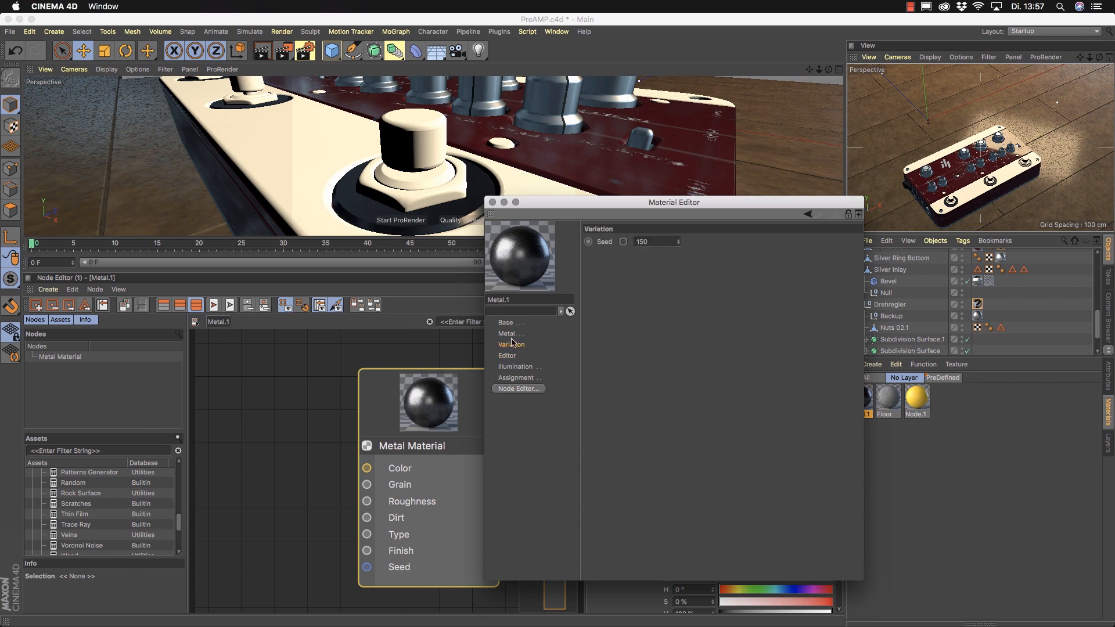
pyautogui.click(511, 325)
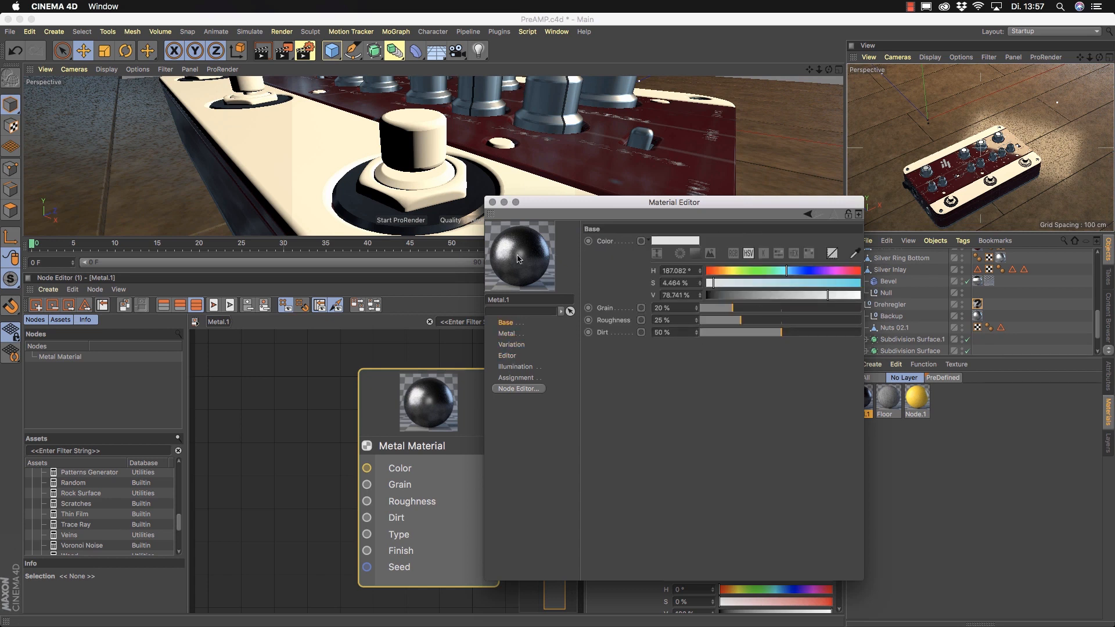
pyautogui.moveTo(786, 270); pyautogui.dragTo(794, 270)
pyautogui.moveTo(720, 289); pyautogui.dragTo(730, 289)
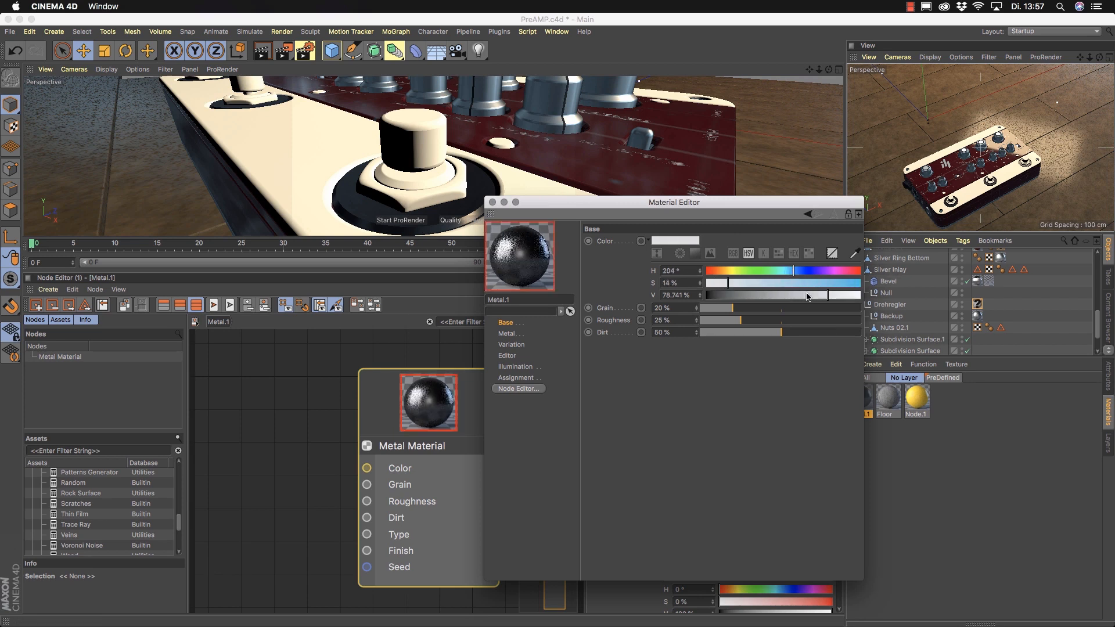
# - Set the Metal.1 material's metal type to Silver and its finish to Polished, and close the Material Editor
pyautogui.click(507, 333)
pyautogui.click(679, 243)
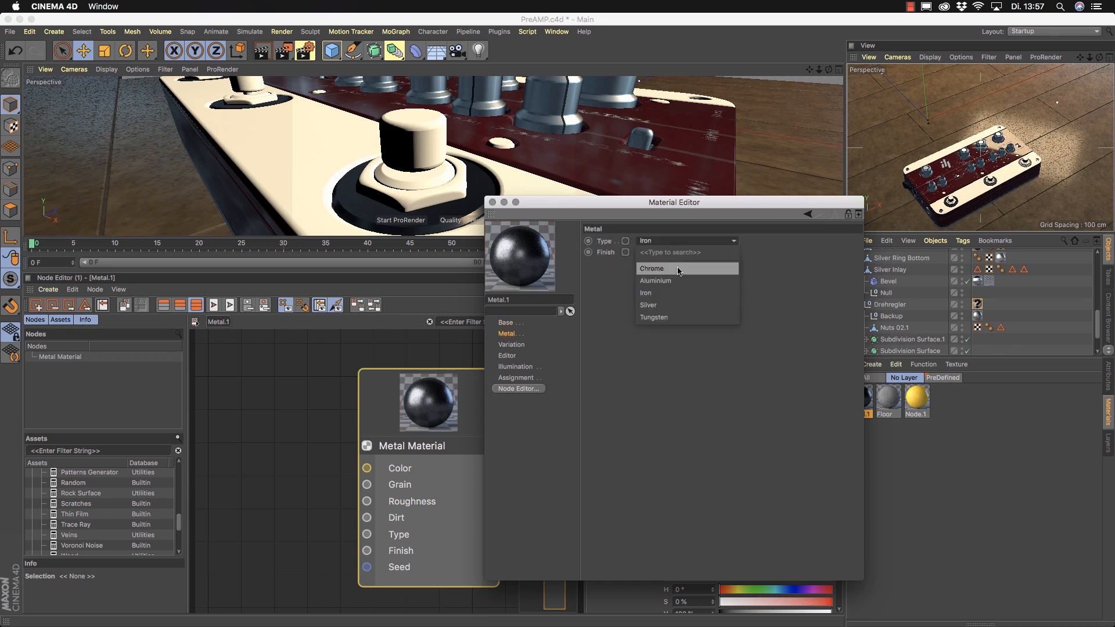
pyautogui.click(675, 307)
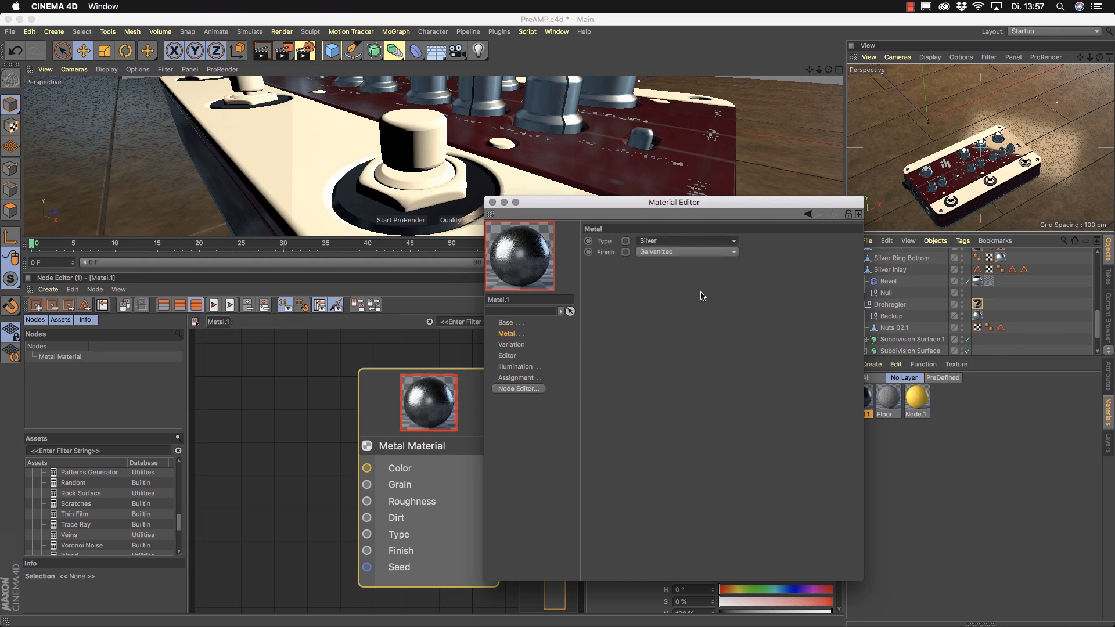
pyautogui.click(731, 254)
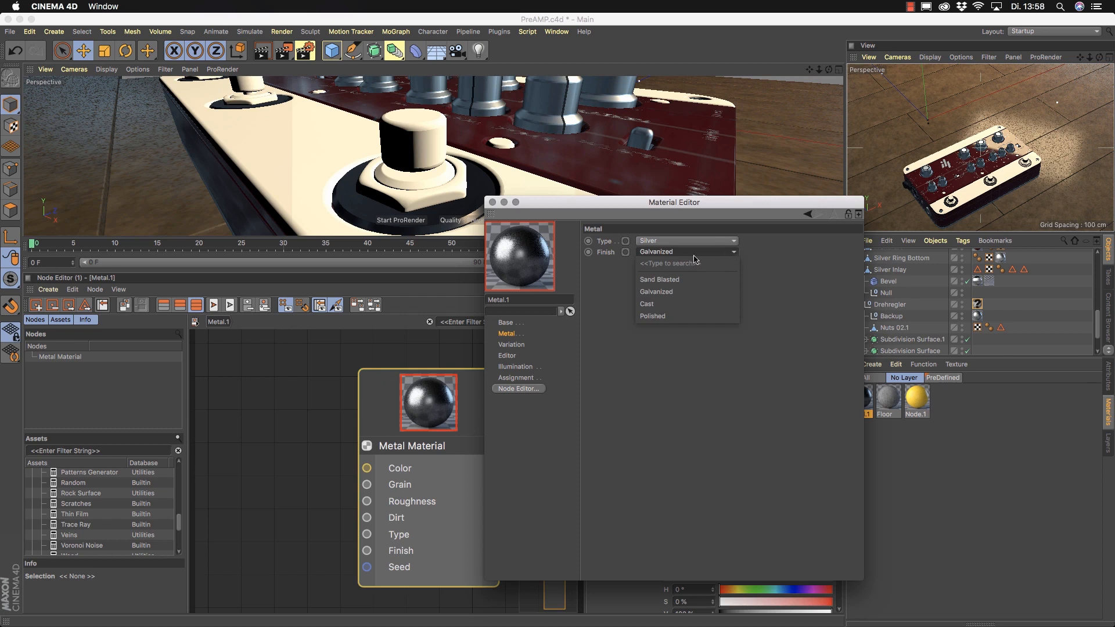
pyautogui.click(710, 317)
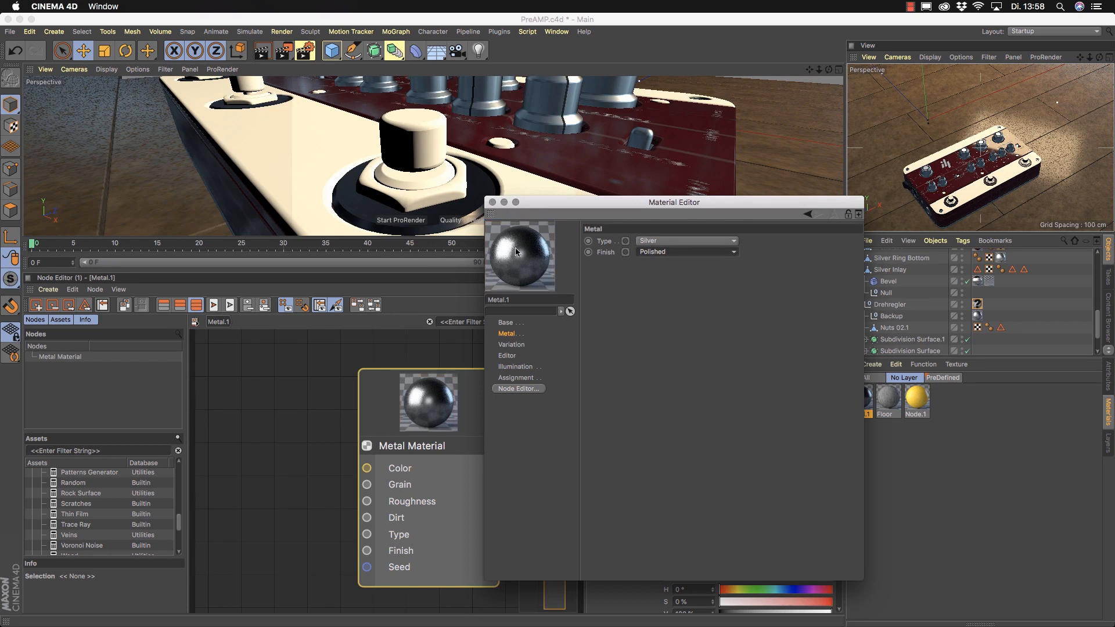
pyautogui.click(492, 202)
# - Assign Metal.1 to the Drehregler object, then replace it with the texture tag kept on the Backup object
pyautogui.moveTo(911, 393); pyautogui.dragTo(978, 305)
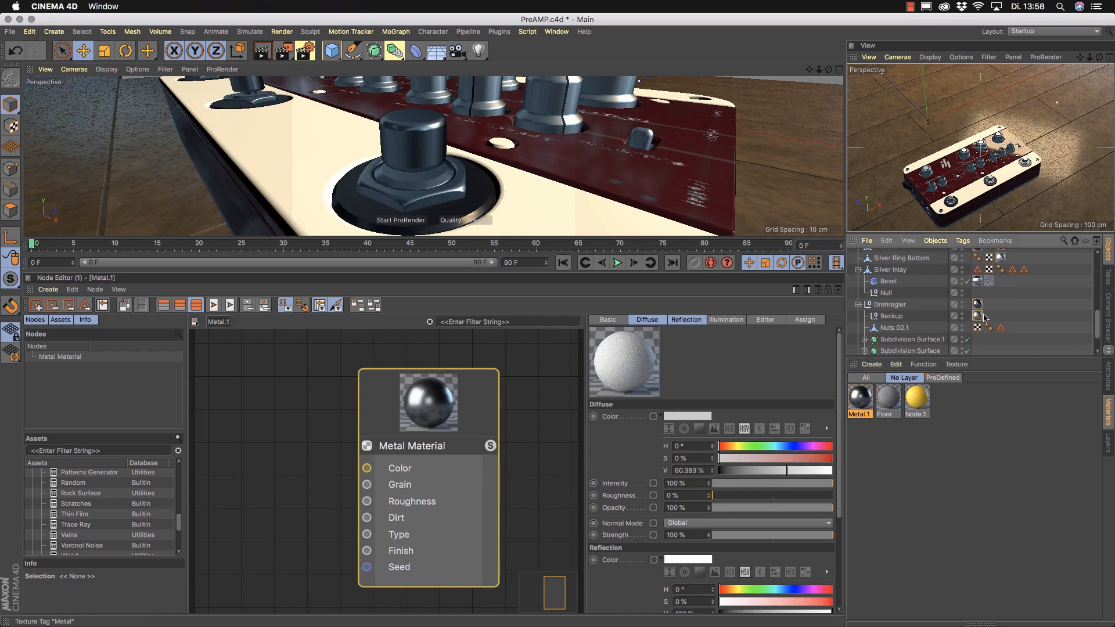
pyautogui.moveTo(978, 316); pyautogui.dragTo(981, 307)
pyautogui.press('Delete')
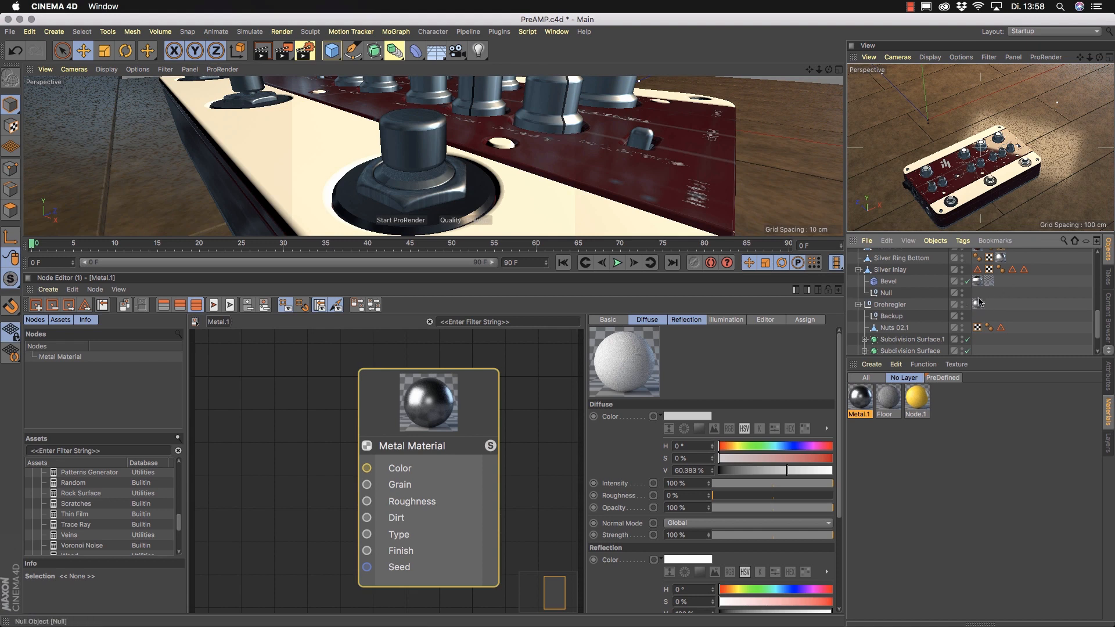
pyautogui.click(858, 305)
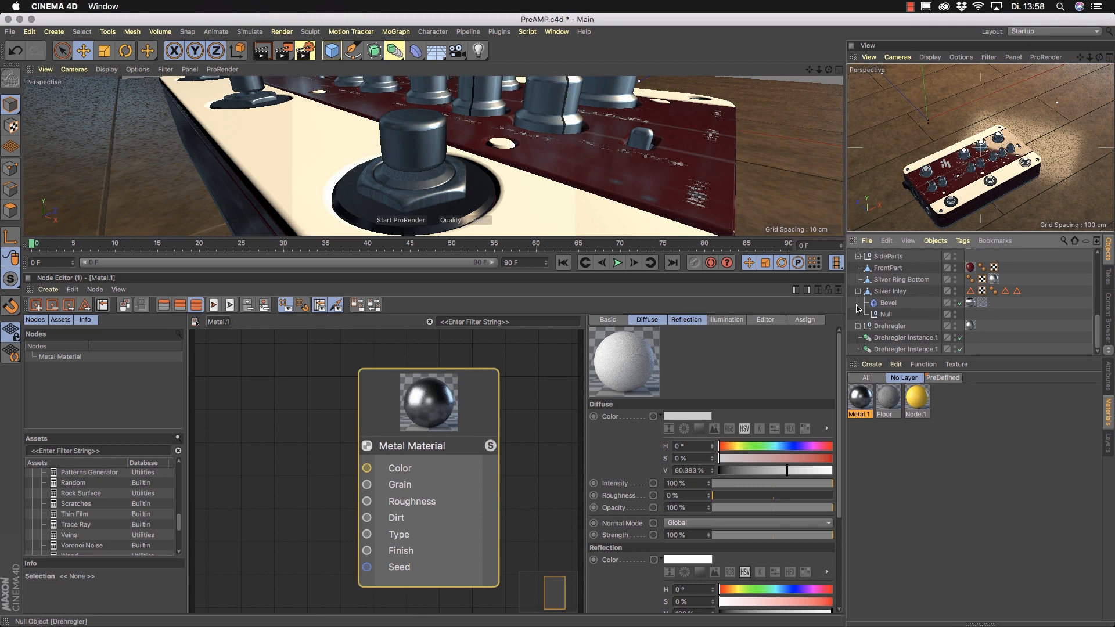
# - Select the Silver Inlay object, enlarge the viewport, and move the texture tag from its Bevel child onto it
pyautogui.click(324, 162)
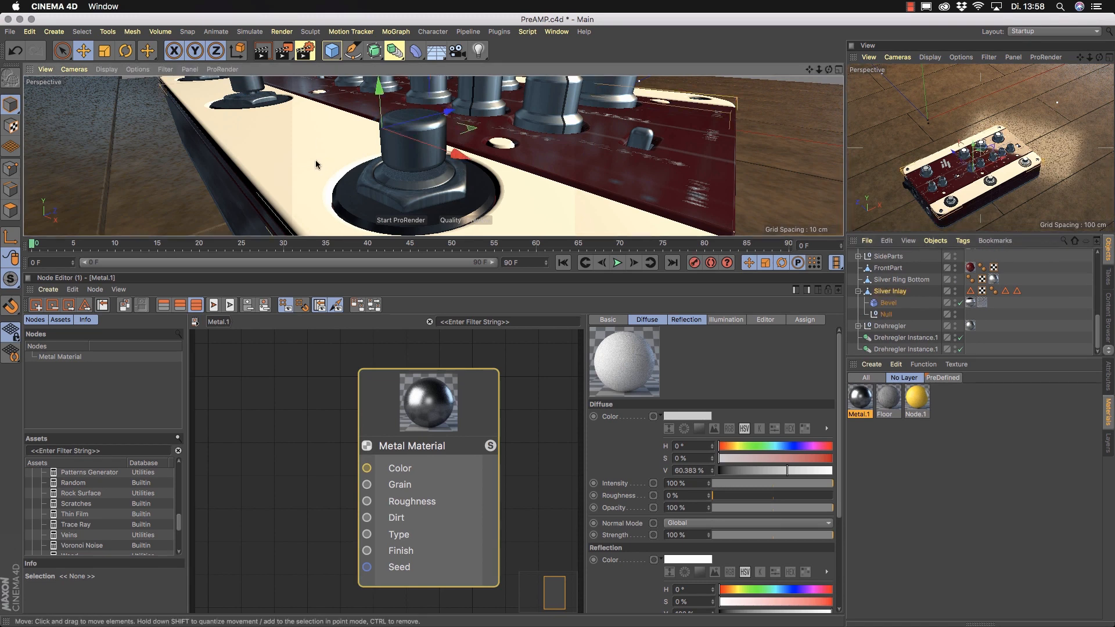
pyautogui.moveTo(576, 274); pyautogui.dragTo(553, 398)
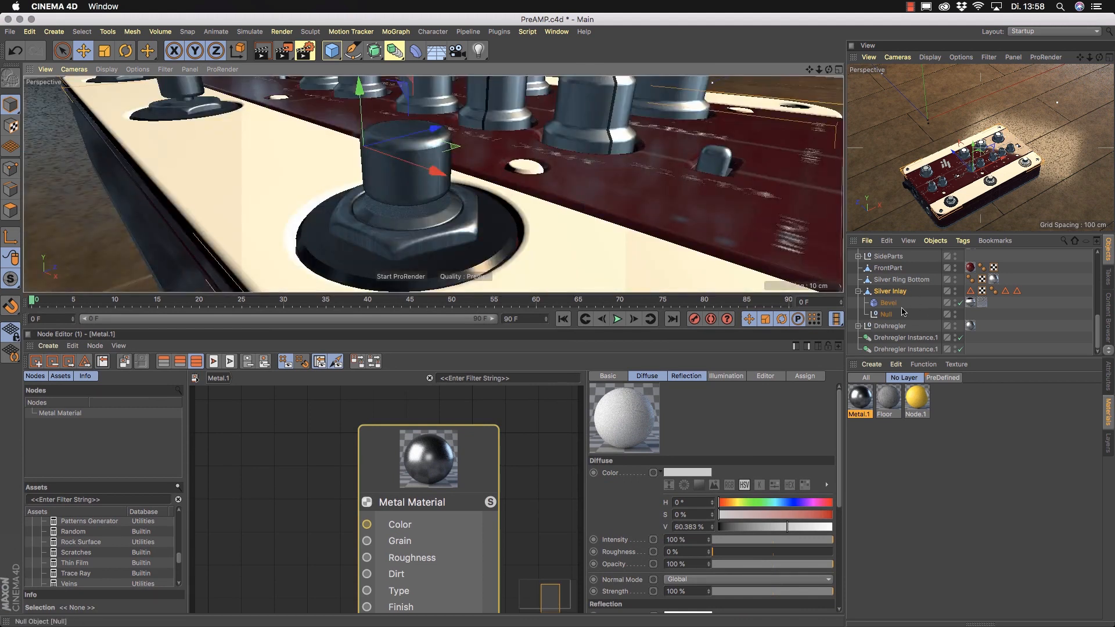
pyautogui.moveTo(970, 302); pyautogui.dragTo(1030, 293)
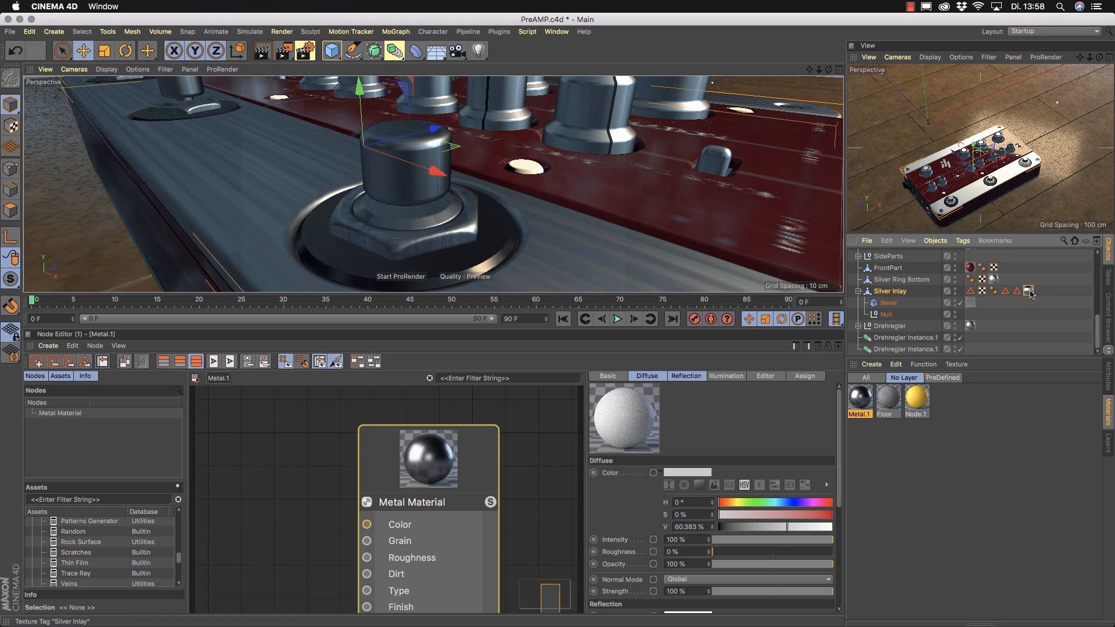
# - Inspect the pedal's brushed metal plates from several angles, and bring up the Silver Inlay material's node graph
pyautogui.keyDown('alt'); pyautogui.moveTo(390, 174); pyautogui.dragTo(296, 213, button='right'); pyautogui.keyUp('alt')
pyautogui.keyDown('alt'); pyautogui.moveTo(311, 195); pyautogui.dragTo(386, 244); pyautogui.keyUp('alt')
pyautogui.keyDown('alt'); pyautogui.moveTo(434, 184); pyautogui.dragTo(343, 225, button='right'); pyautogui.keyUp('alt')
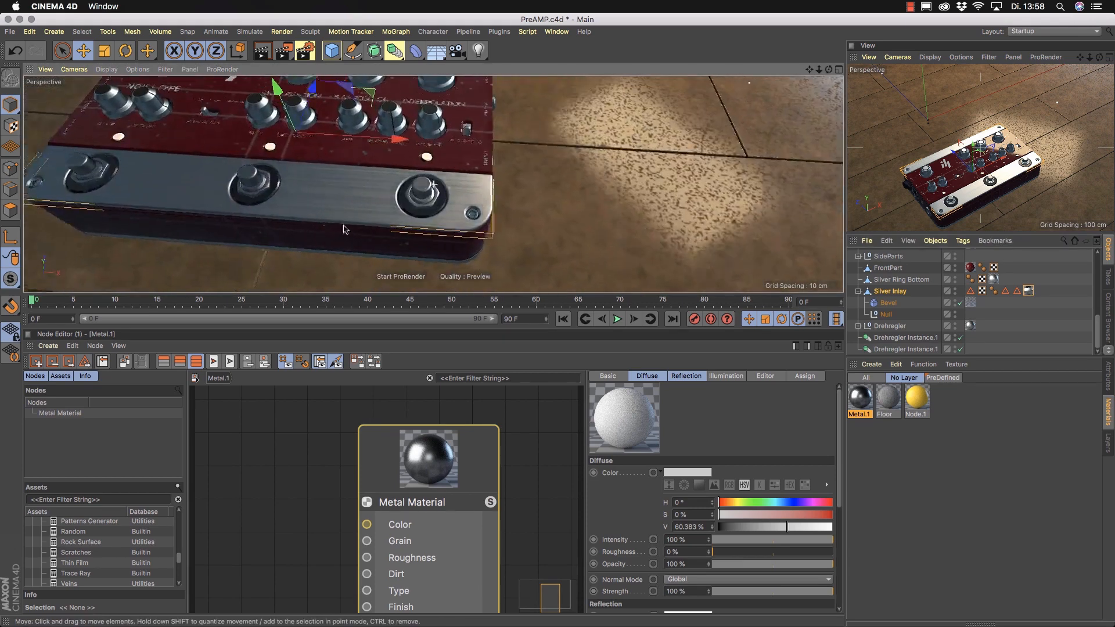
pyautogui.keyDown('alt'); pyautogui.moveTo(343, 228); pyautogui.dragTo(420, 192, button='middle'); pyautogui.keyUp('alt')
pyautogui.keyDown('alt'); pyautogui.moveTo(420, 192); pyautogui.dragTo(317, 174); pyautogui.keyUp('alt')
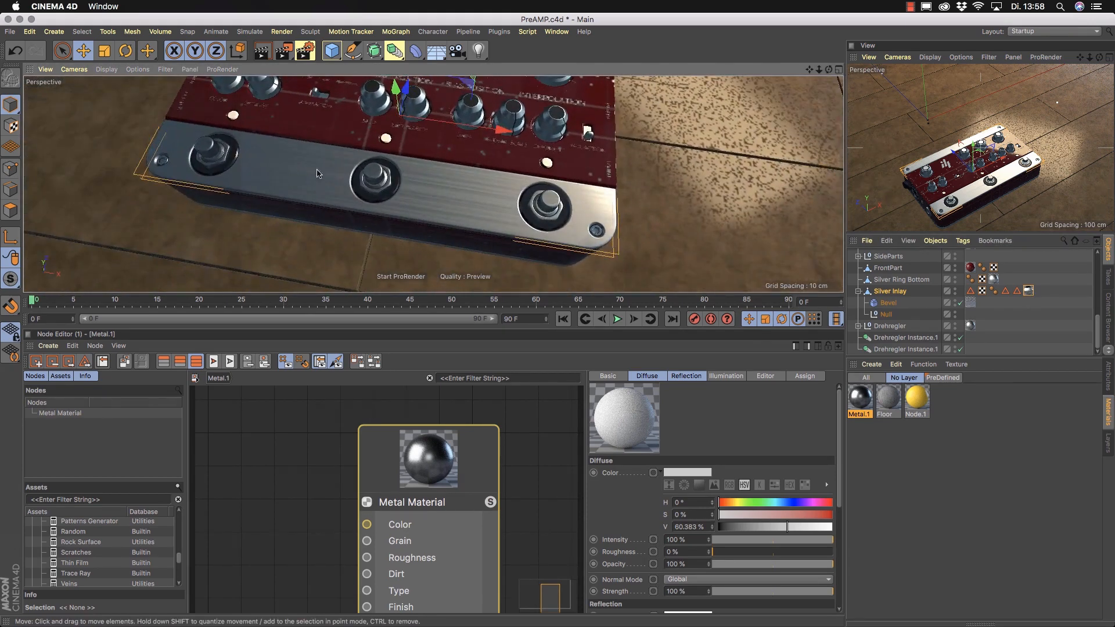
pyautogui.keyDown('alt'); pyautogui.moveTo(489, 193); pyautogui.dragTo(516, 221); pyautogui.keyUp('alt')
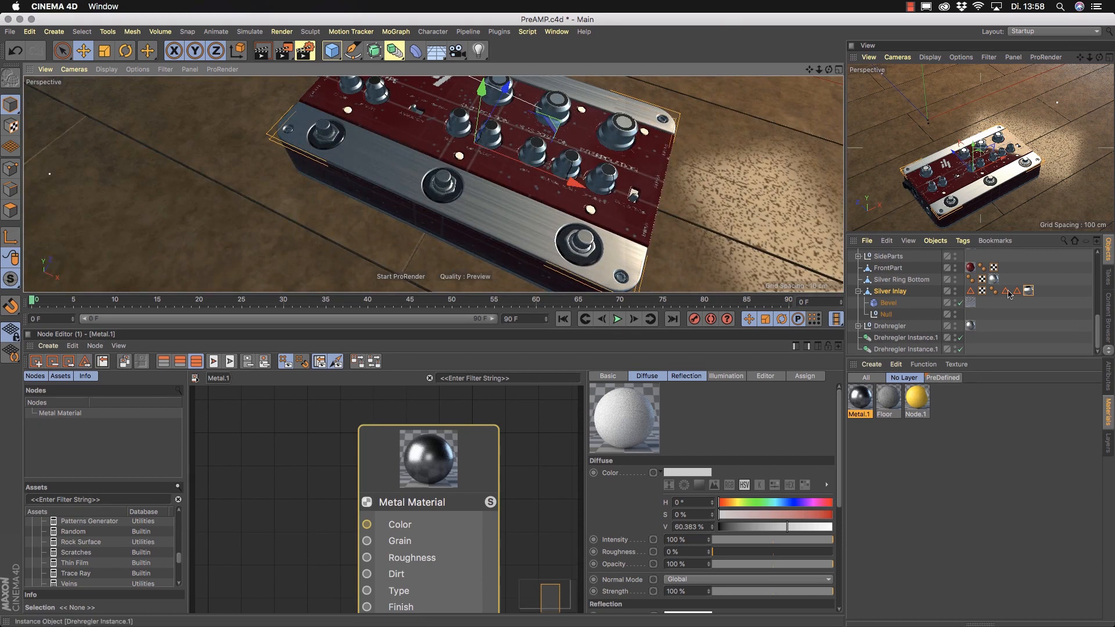
pyautogui.doubleClick(1027, 290)
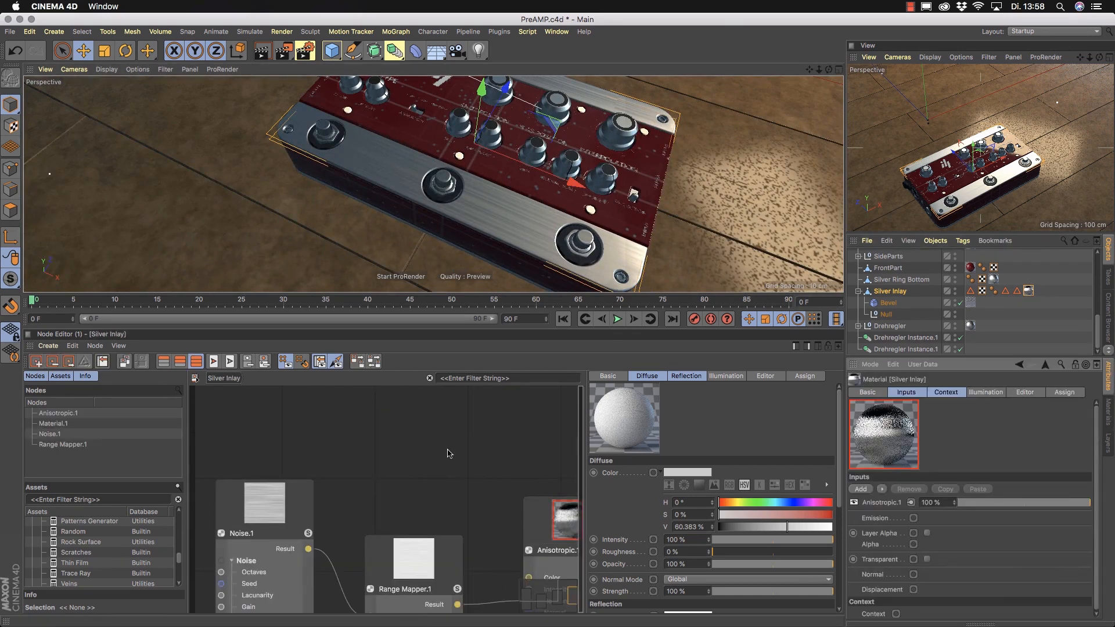
pyautogui.moveTo(455, 465); pyautogui.dragTo(422, 416, button='middle')
pyautogui.moveTo(493, 579); pyautogui.dragTo(351, 543, button='middle')
pyautogui.scroll(-3, 451, 546)
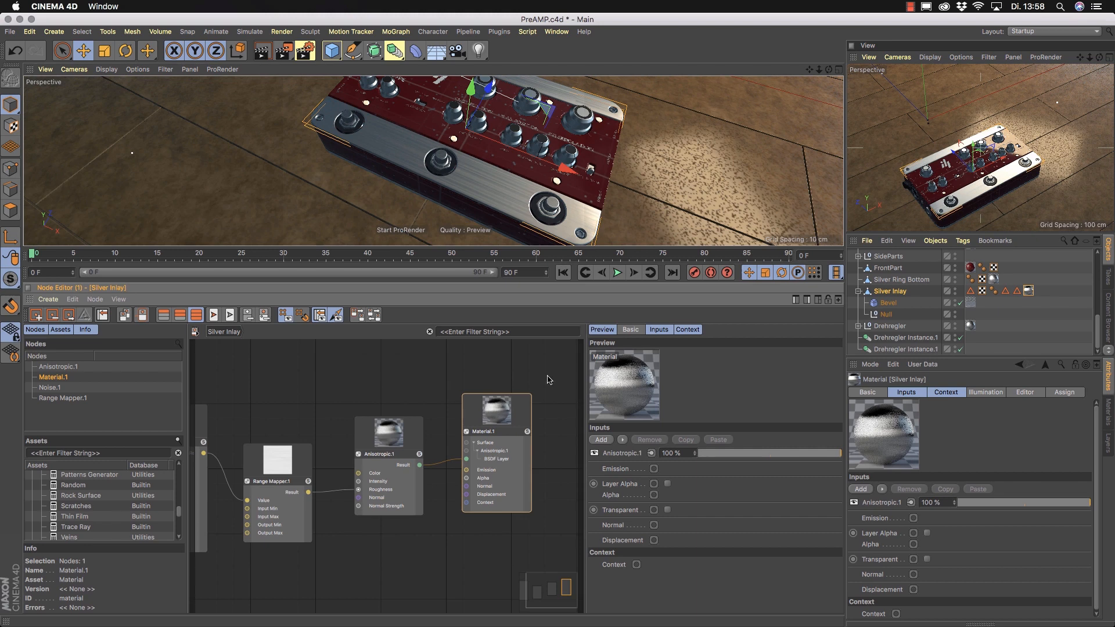
# - Try adding a Diffuse layer to the Silver Inlay material and switching its BSDF type to Anisotropic
pyautogui.click(623, 440)
pyautogui.moveTo(676, 472)
pyautogui.click(715, 468)
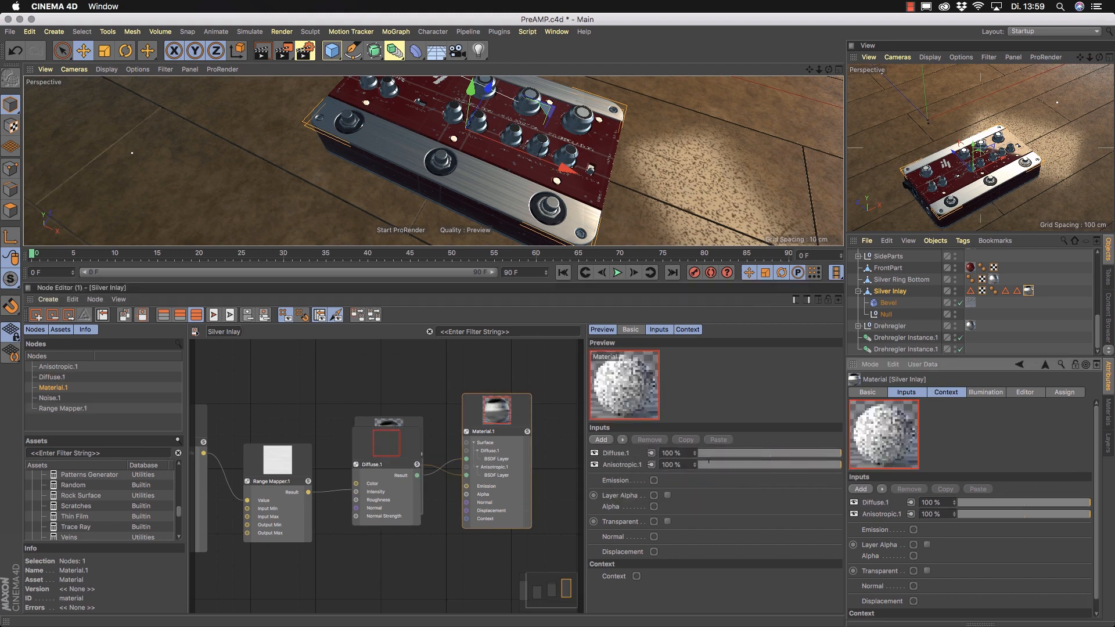
pyautogui.click(613, 453)
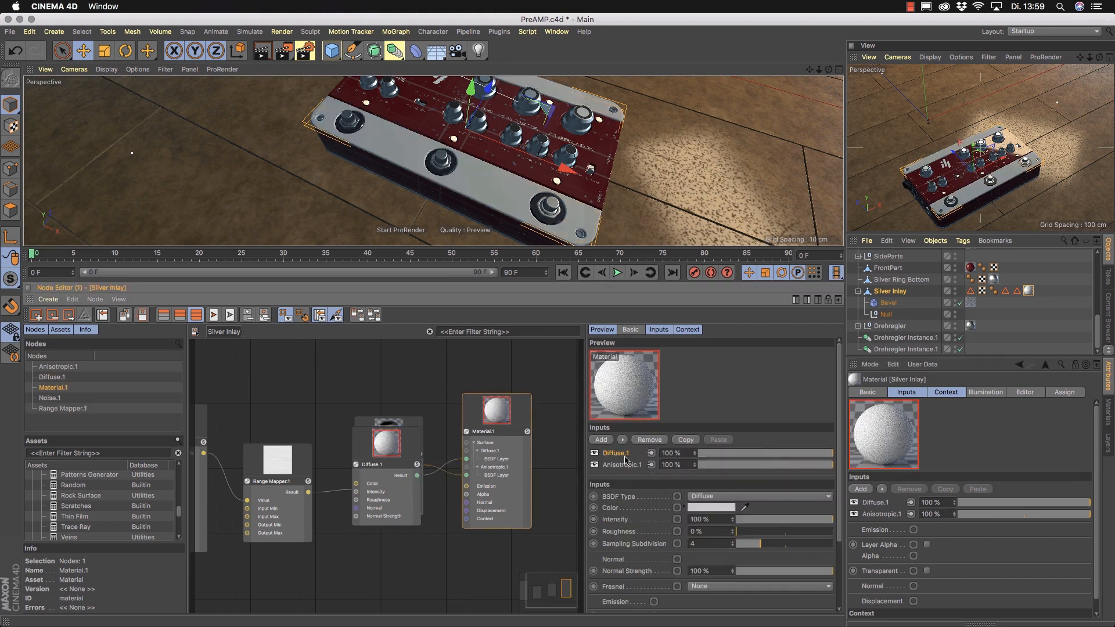
pyautogui.click(829, 498)
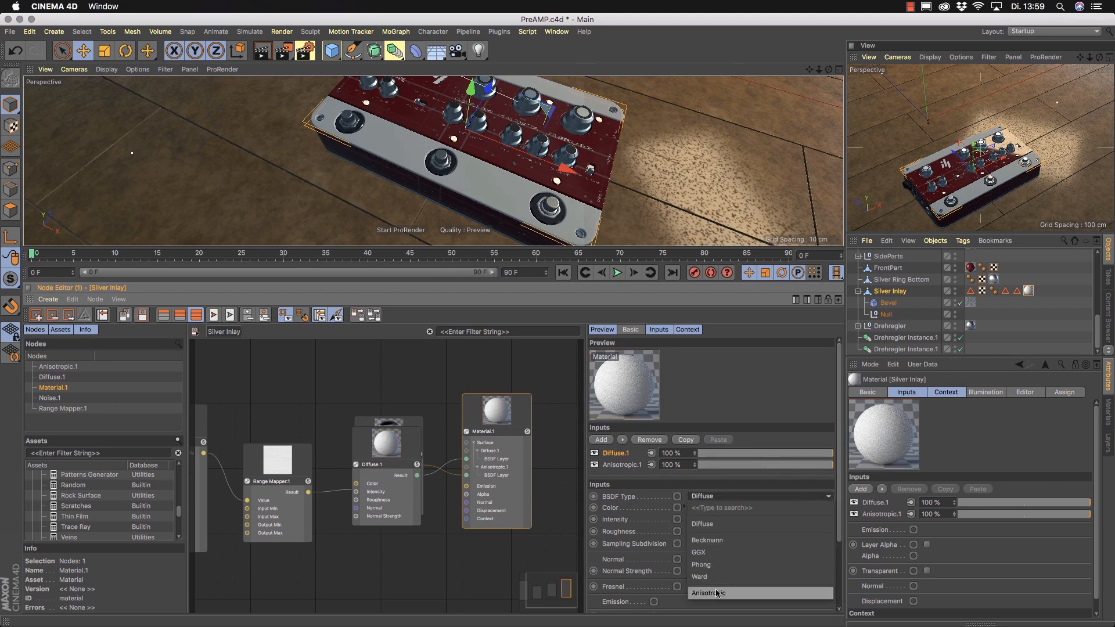
pyautogui.click(735, 593)
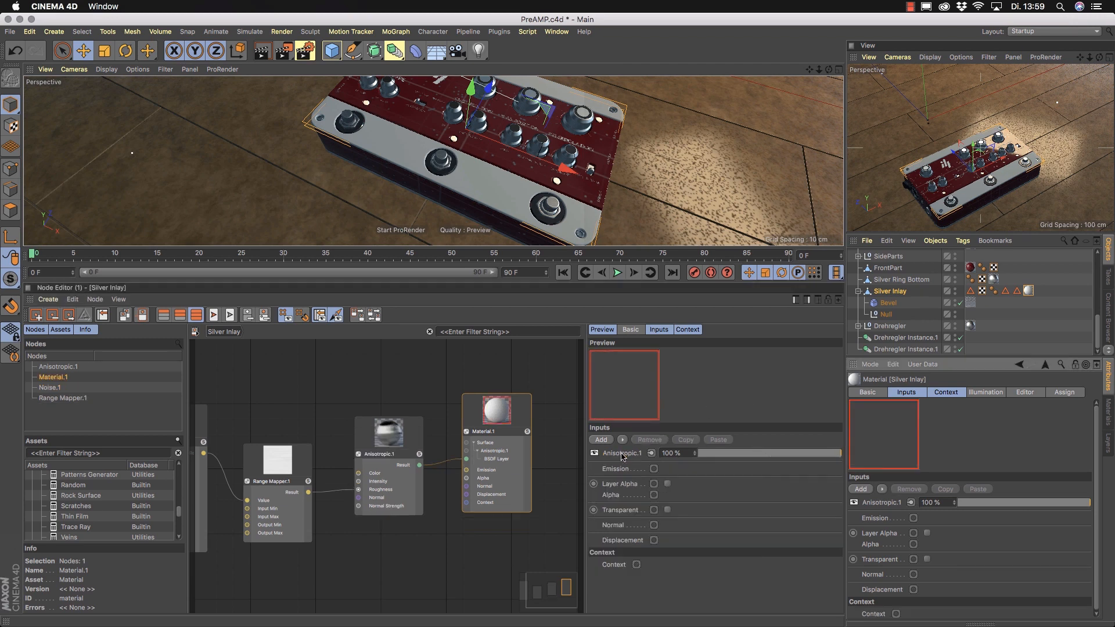
# - Examine the Anisotropic.1 layer's settings and the Noise.1 and Range Mapper.1 nodes that feed its roughness
pyautogui.click(621, 454)
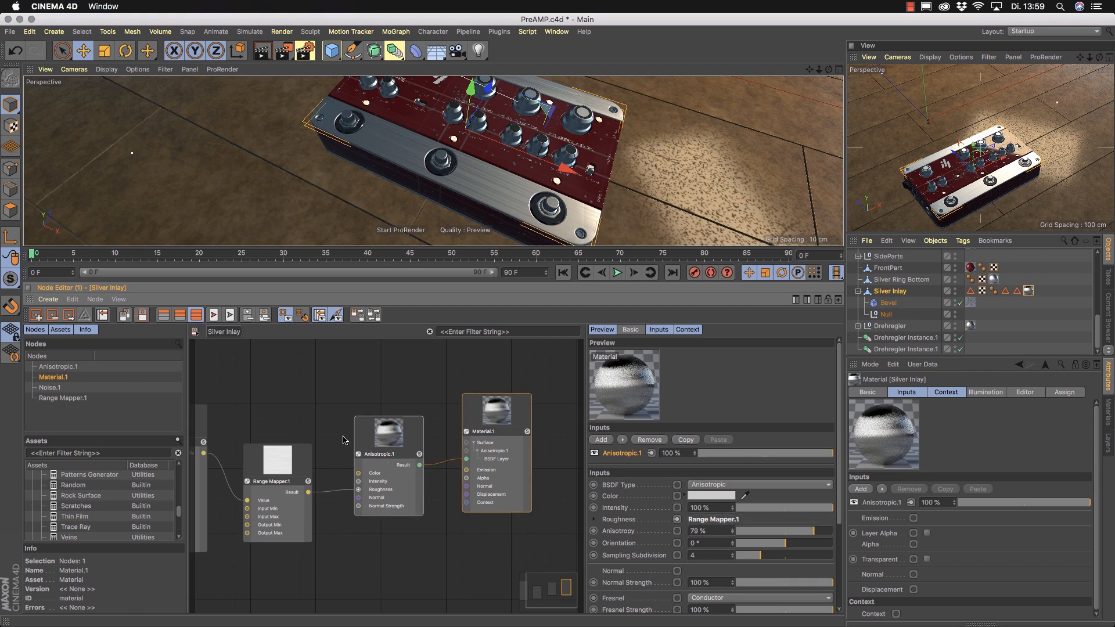
pyautogui.moveTo(331, 552); pyautogui.dragTo(424, 527, button='middle')
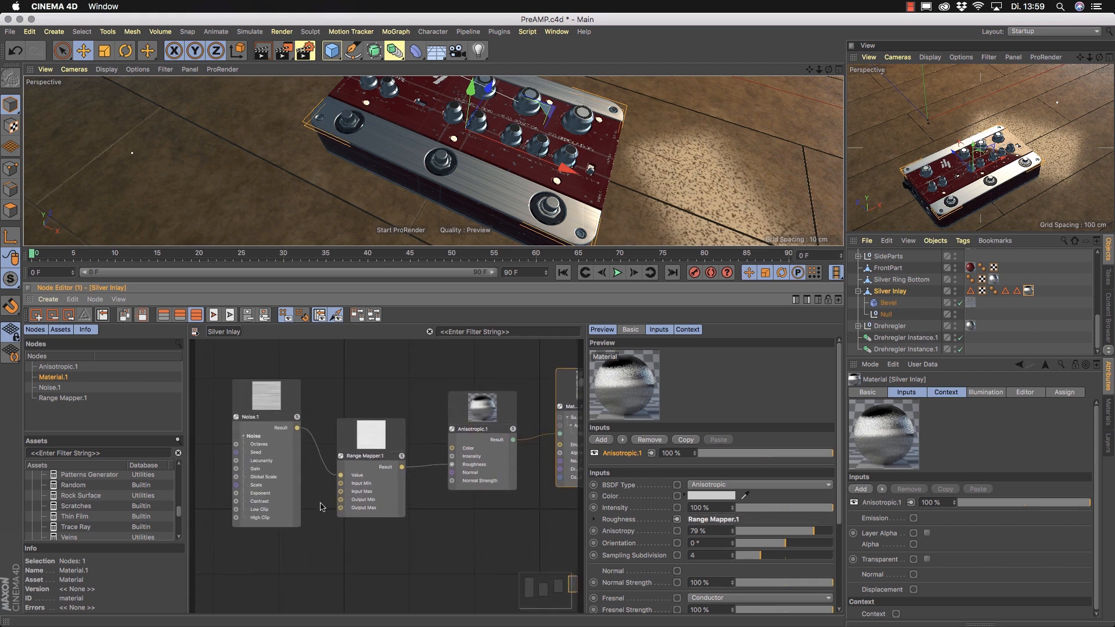
pyautogui.click(394, 440)
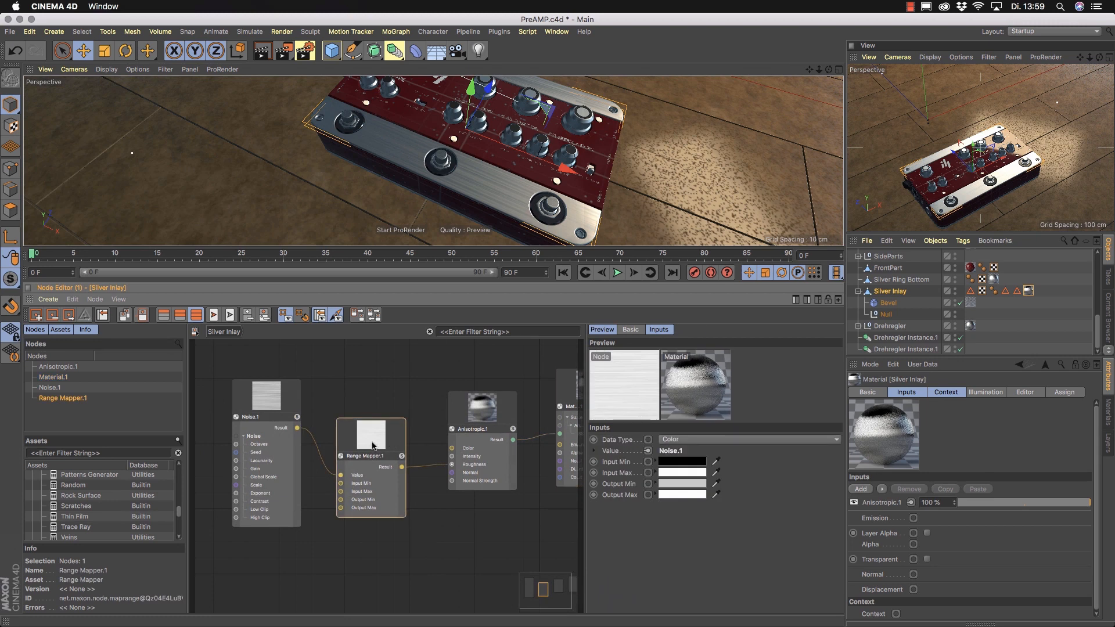
pyautogui.click(244, 394)
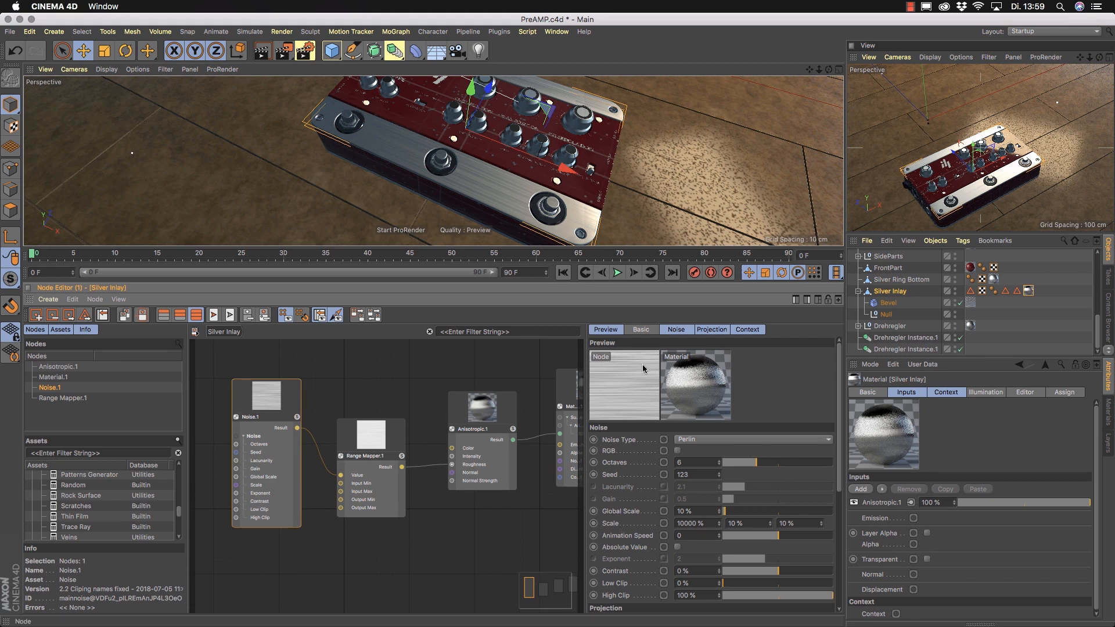
pyautogui.click(395, 442)
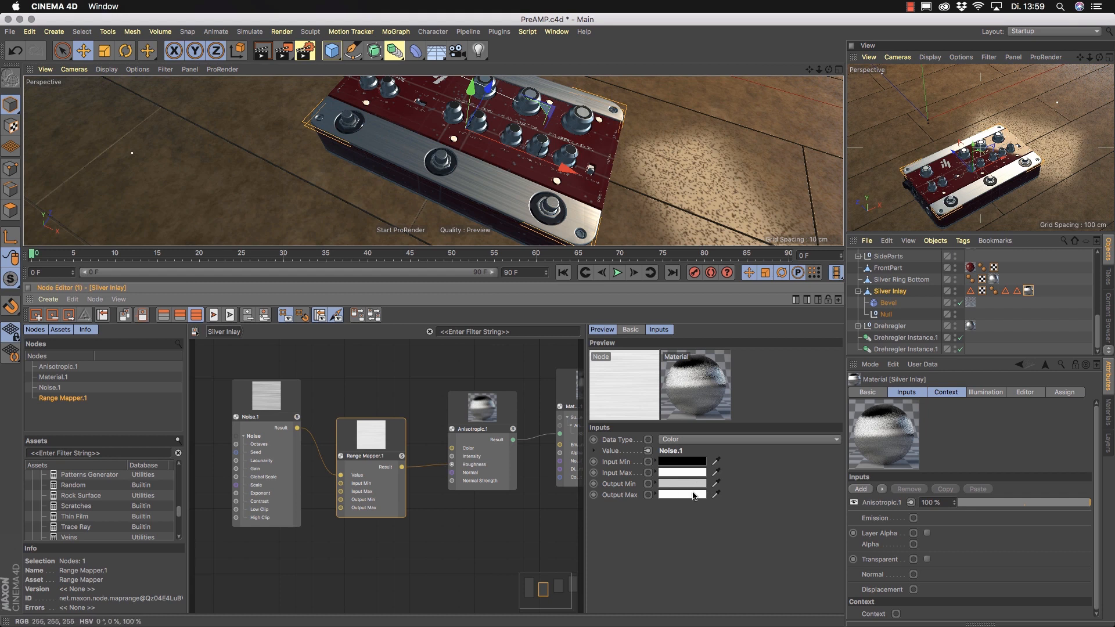
pyautogui.keyDown('alt'); pyautogui.moveTo(458, 537); pyautogui.dragTo(358, 554, button='middle'); pyautogui.keyUp('alt')
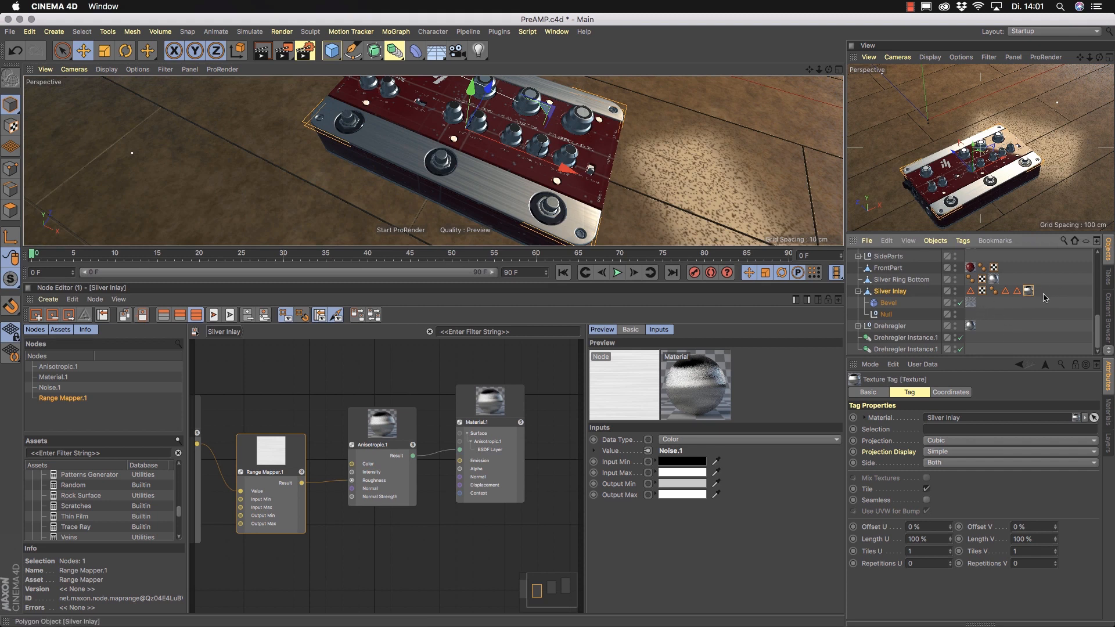
# - Move the Inlay label texture tag from the Bevel child onto Silver Inlay, and bring up its material's node graph
pyautogui.moveTo(971, 302); pyautogui.dragTo(1039, 293)
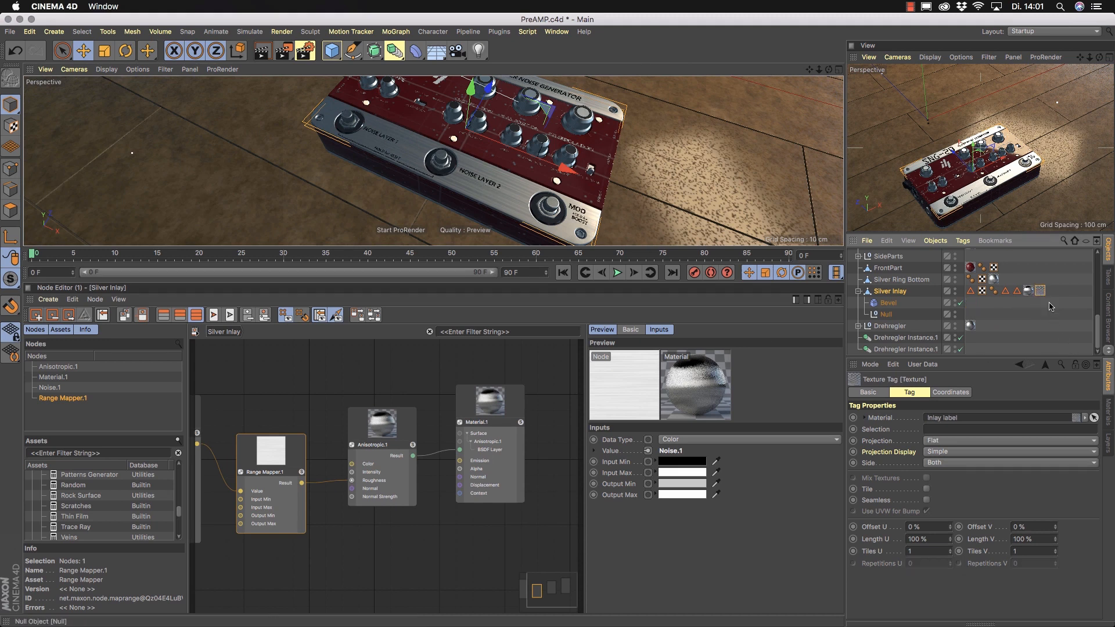
pyautogui.doubleClick(1039, 291)
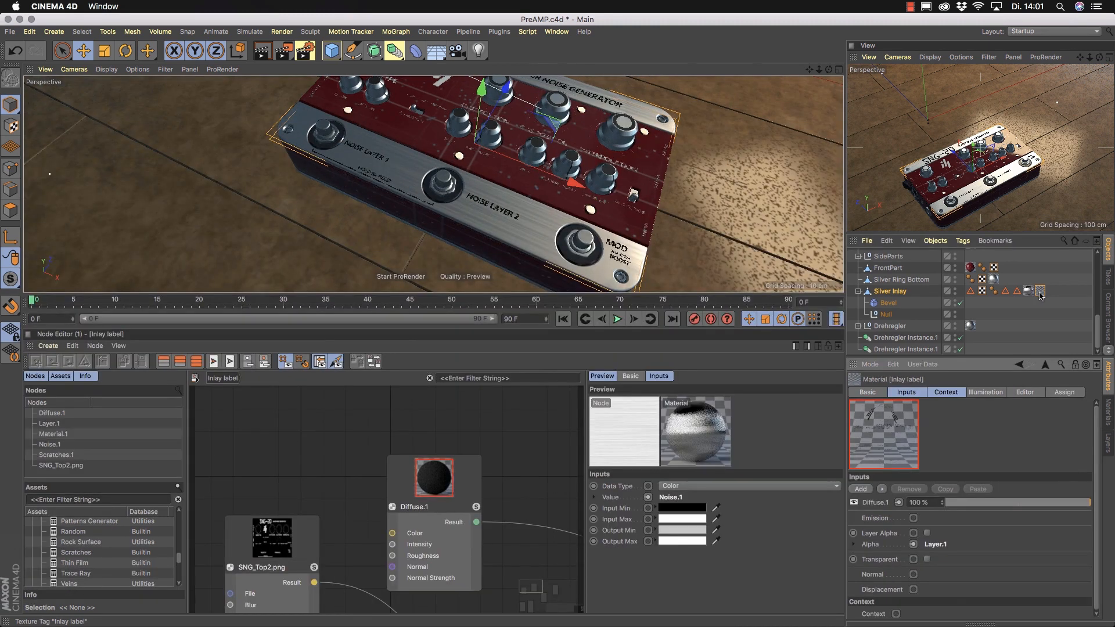
pyautogui.keyDown('alt'); pyautogui.moveTo(544, 499); pyautogui.dragTo(380, 414, button='middle'); pyautogui.keyUp('alt')
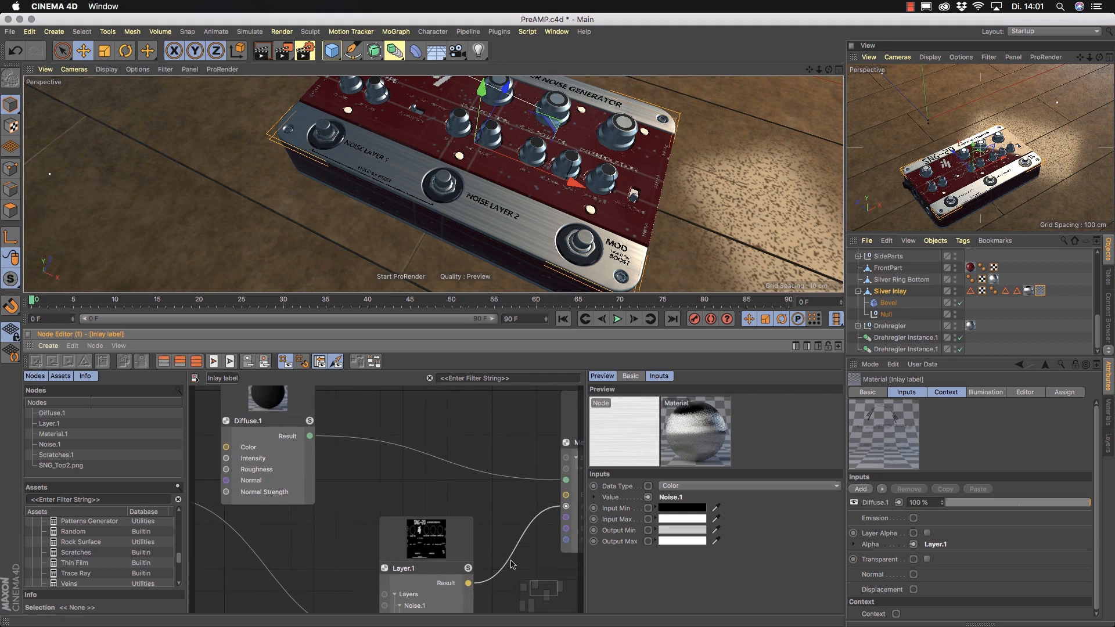
pyautogui.keyDown('alt'); pyautogui.moveTo(508, 563); pyautogui.dragTo(535, 580, button='middle'); pyautogui.keyUp('alt')
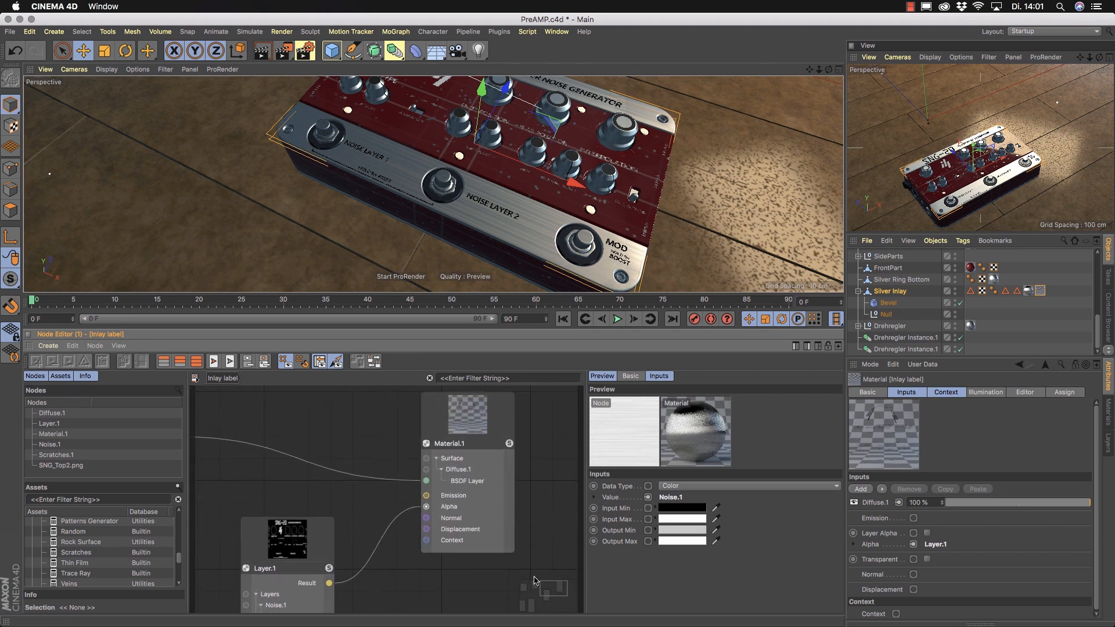
# - Inspect the Material.1 node, end the solo preview of the Layer.1 node, and select the BSDF Layer port
pyautogui.click(476, 414)
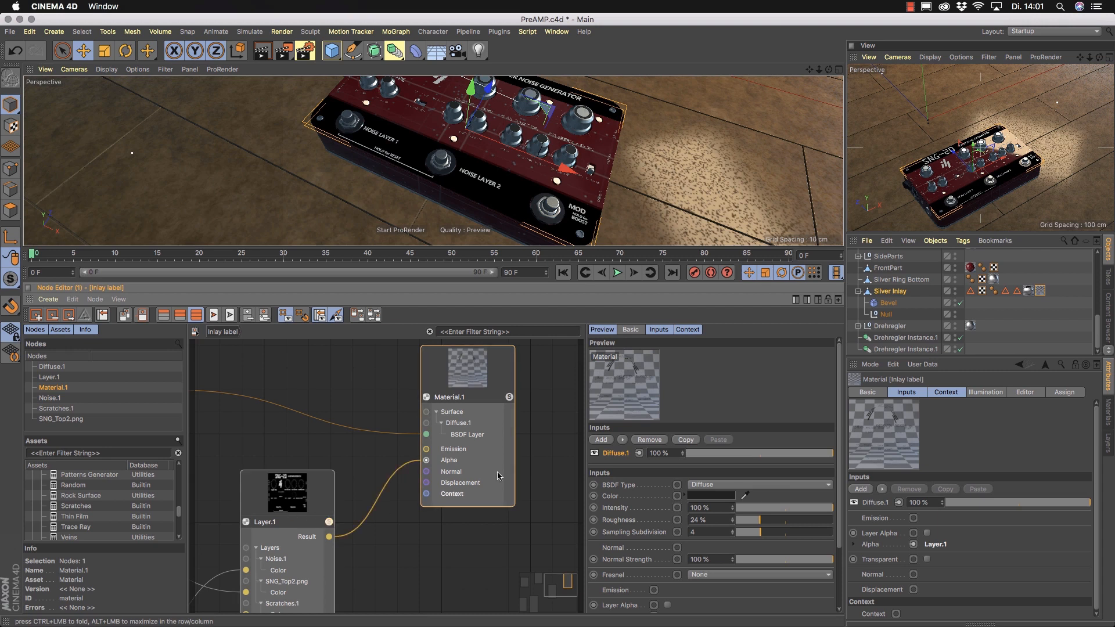
pyautogui.click(329, 522)
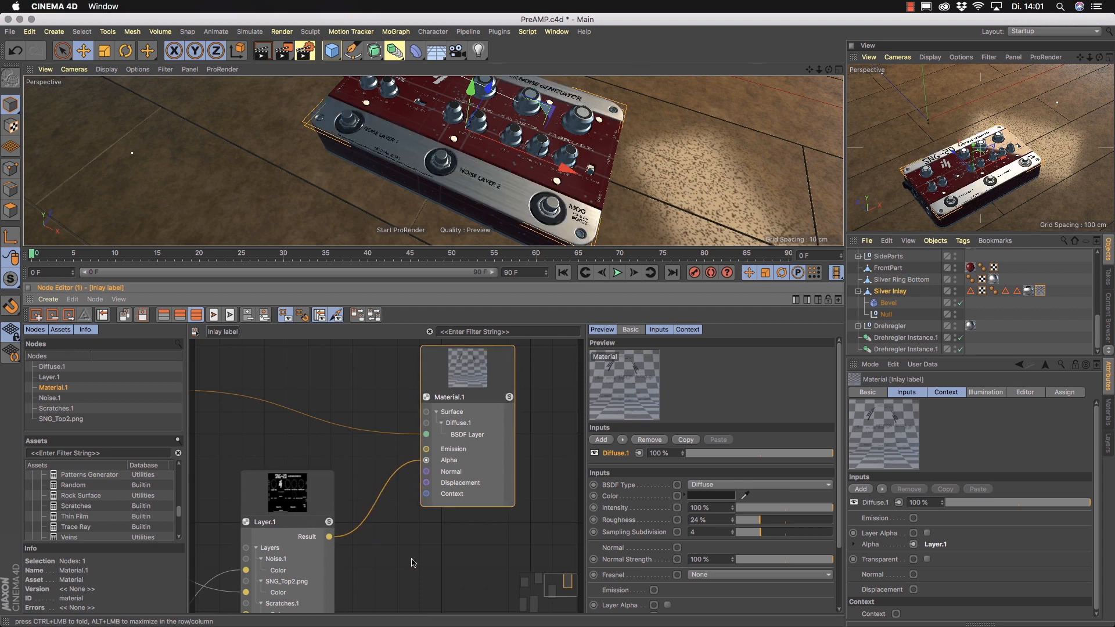
pyautogui.moveTo(411, 553); pyautogui.dragTo(416, 586, button='middle')
pyautogui.click(473, 468)
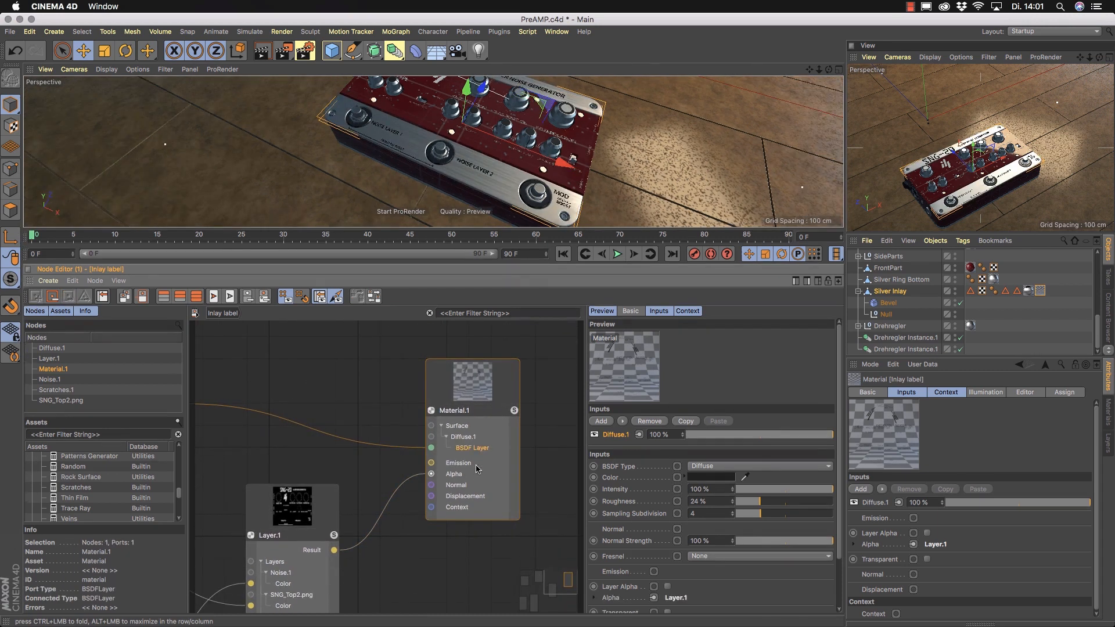
# - Examine the Diffuse.1 node's settings and the NOISE LAYER 2 lettering on the metal plate up close
pyautogui.moveTo(407, 477); pyautogui.dragTo(626, 472, button='middle')
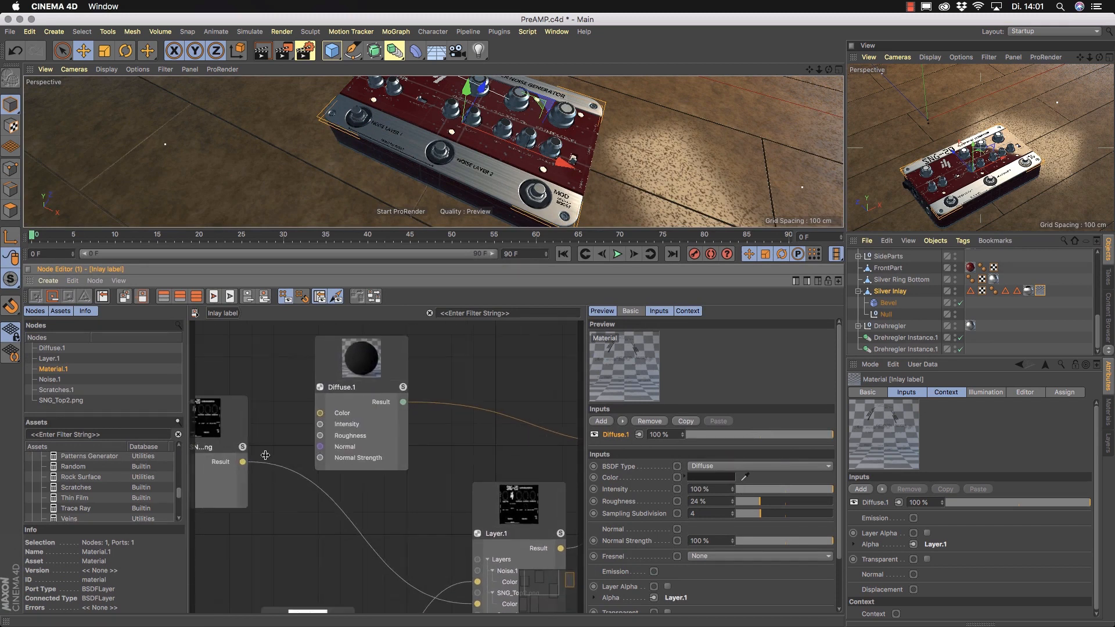
pyautogui.moveTo(401, 374); pyautogui.dragTo(384, 448, button='middle')
pyautogui.click(355, 435)
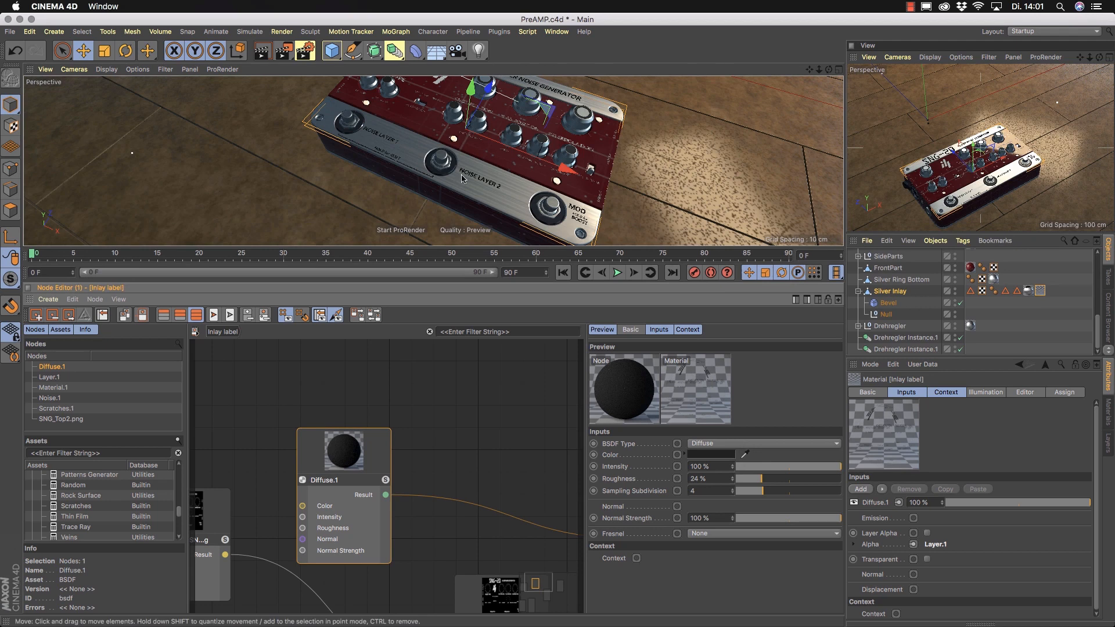
pyautogui.scroll(10, 475, 179)
# - Trace the Layer.1 node that drives the material's alpha back to its Noise.1, SNG_Top2.png and Scratches.1 inputs
pyautogui.moveTo(406, 465); pyautogui.dragTo(365, 355, button='middle')
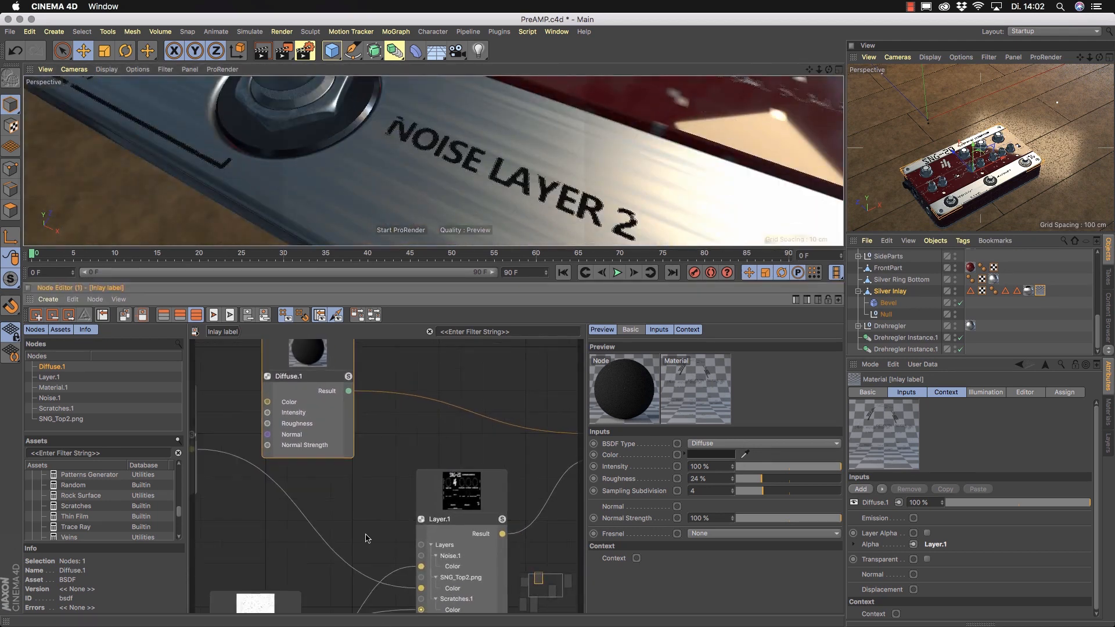
pyautogui.scroll(-2, 371, 541)
pyautogui.scroll(-2, 319, 481)
pyautogui.click(388, 482)
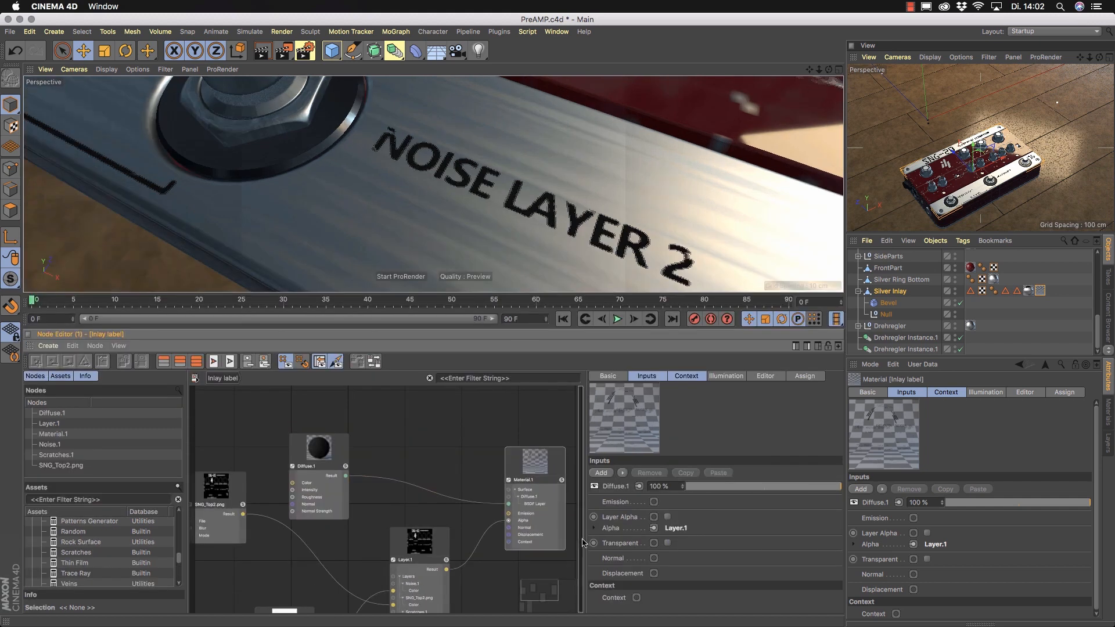
pyautogui.moveTo(462, 576); pyautogui.dragTo(532, 458, button='middle')
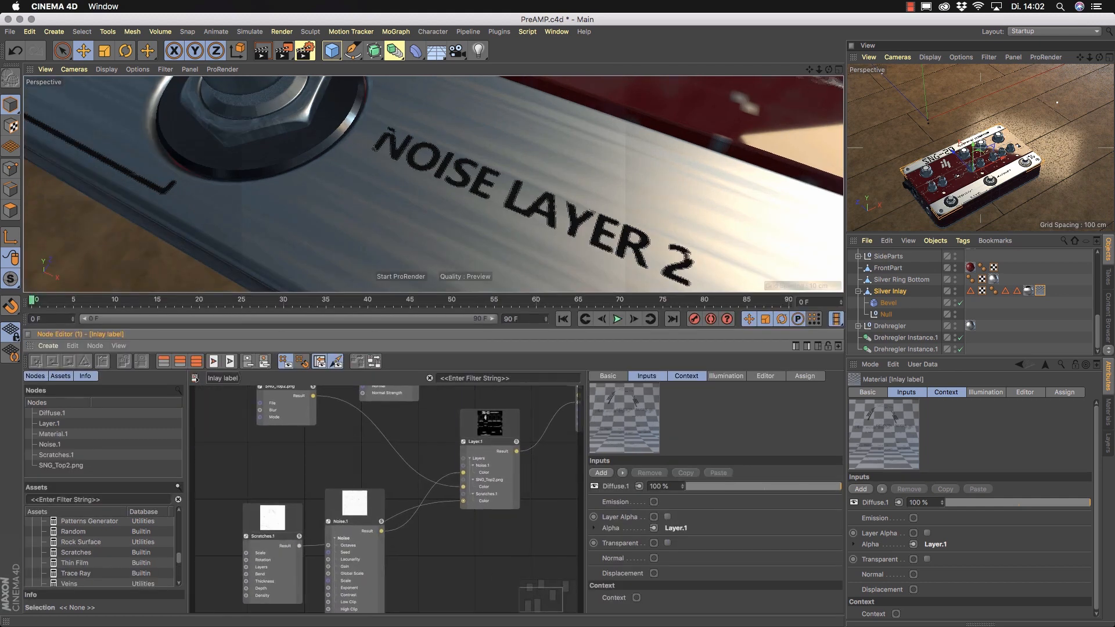
pyautogui.moveTo(405, 570); pyautogui.dragTo(408, 596, button='middle')
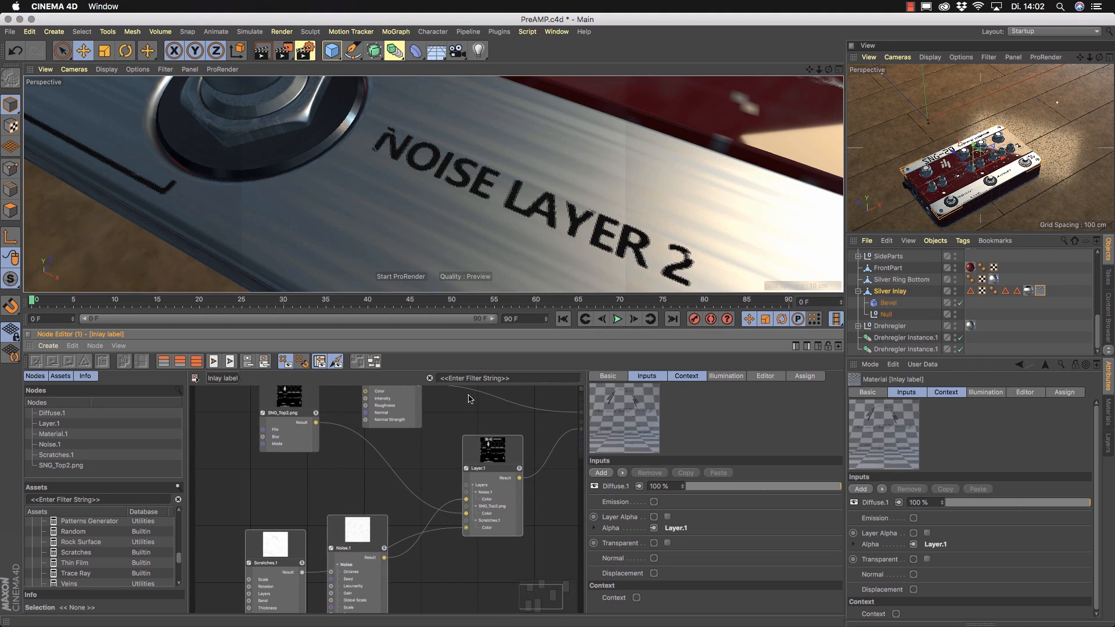
# - Auto-arrange the Inlay label nodes, move Layer.1 away from its three source nodes, and select the SNG_Top2.png node
pyautogui.click(374, 364)
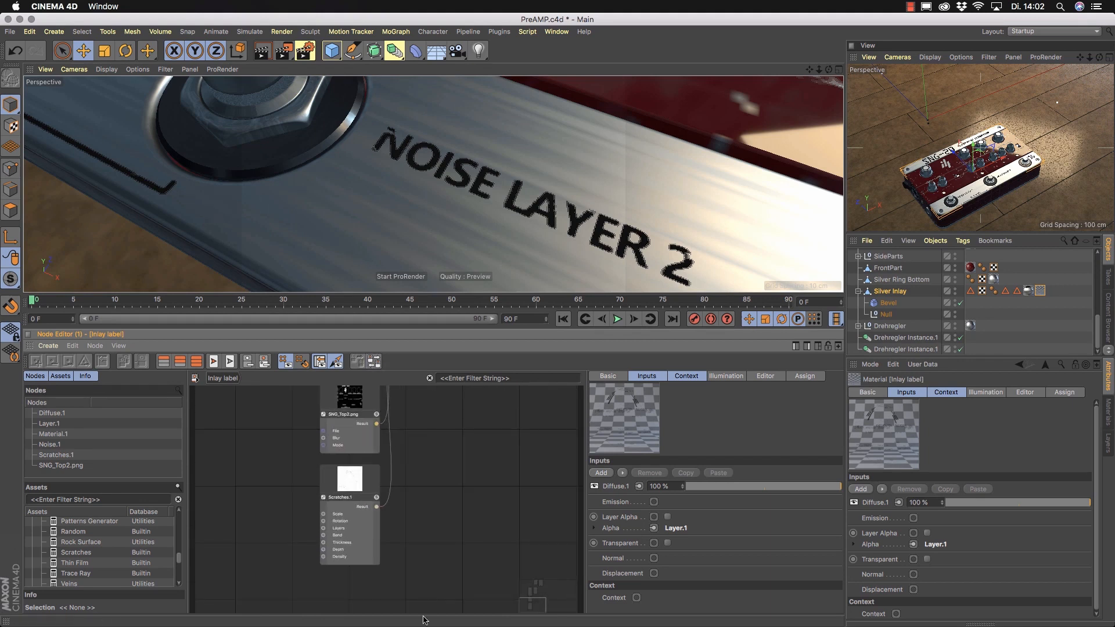
pyautogui.moveTo(396, 390); pyautogui.dragTo(370, 468, button='middle')
pyautogui.moveTo(351, 489); pyautogui.dragTo(418, 503)
pyautogui.moveTo(406, 521); pyautogui.dragTo(381, 437, button='middle')
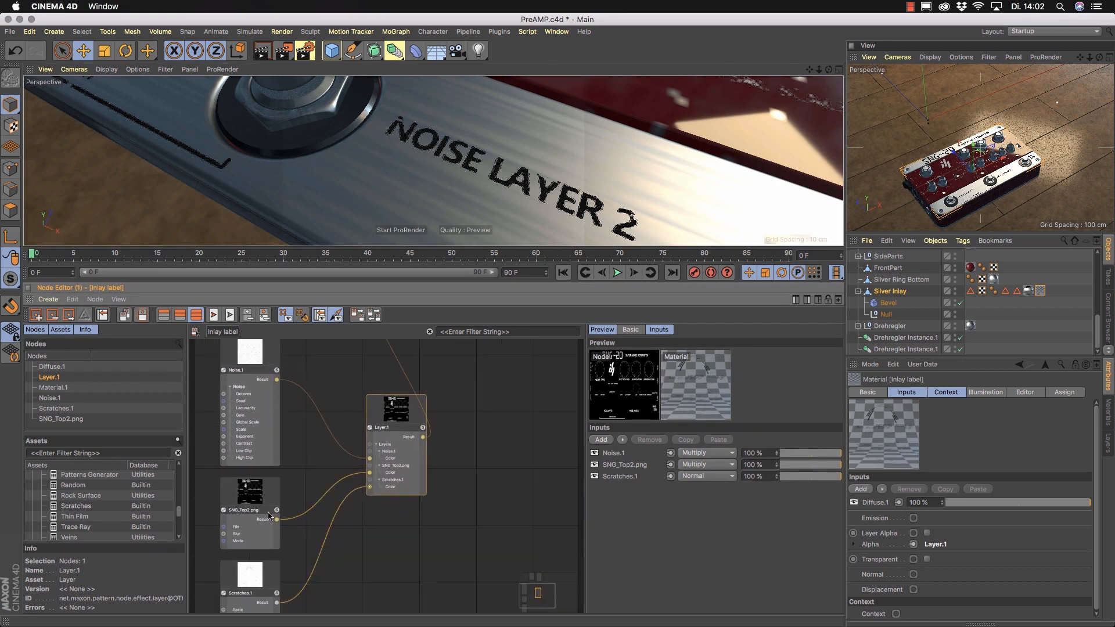
pyautogui.click(248, 498)
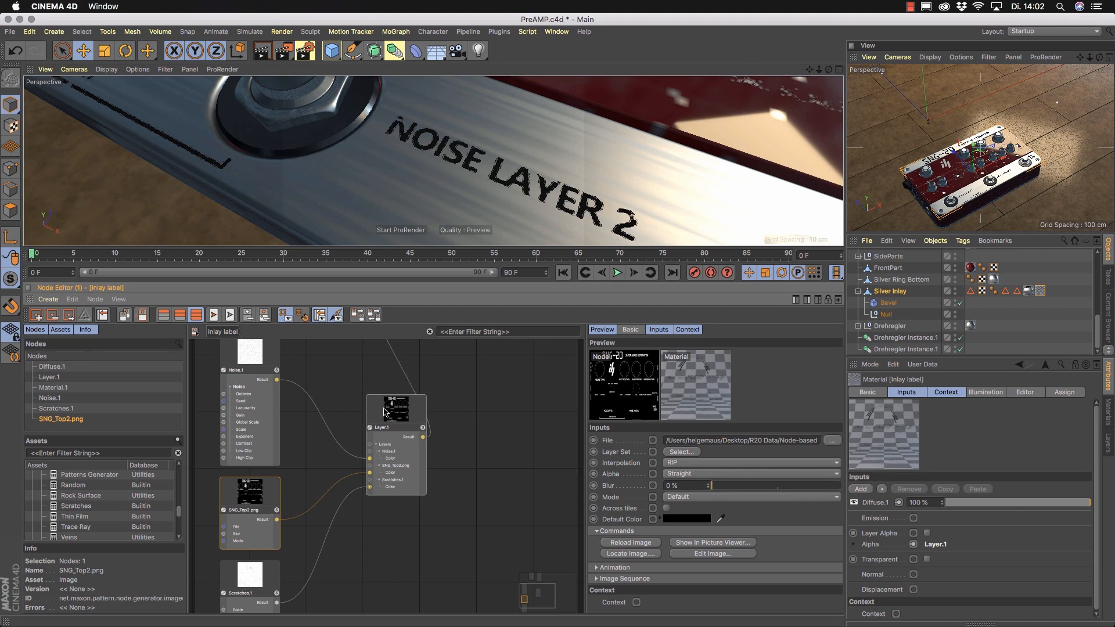
# - Search the node assets for blend, and try adding a Blend node and a Layer node beside Layer.1
pyautogui.write('blend')
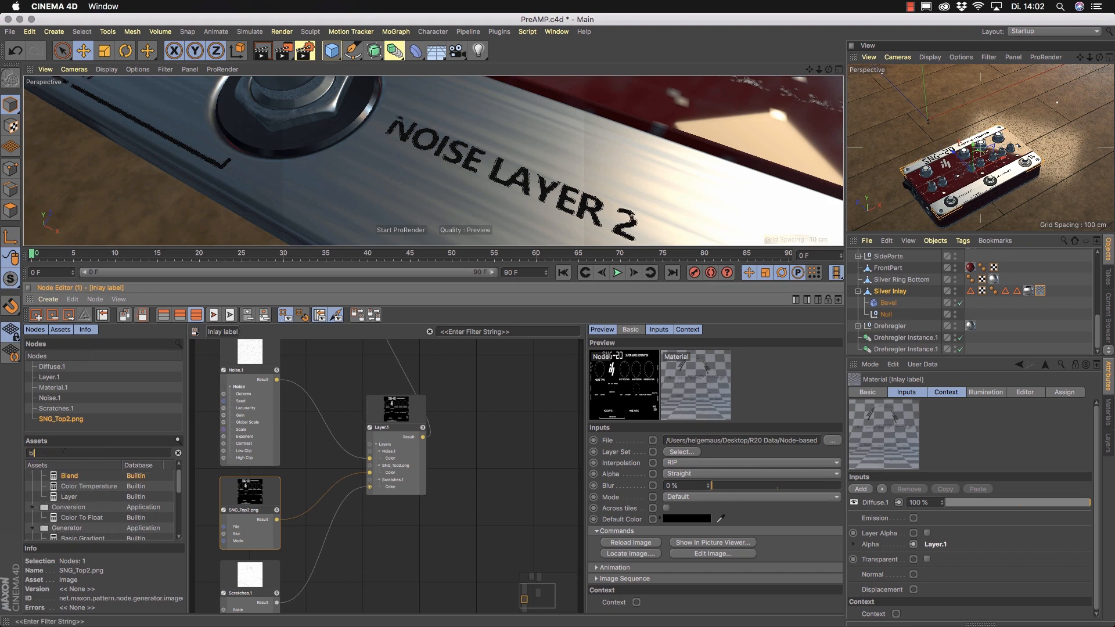
pyautogui.moveTo(64, 483); pyautogui.dragTo(493, 482)
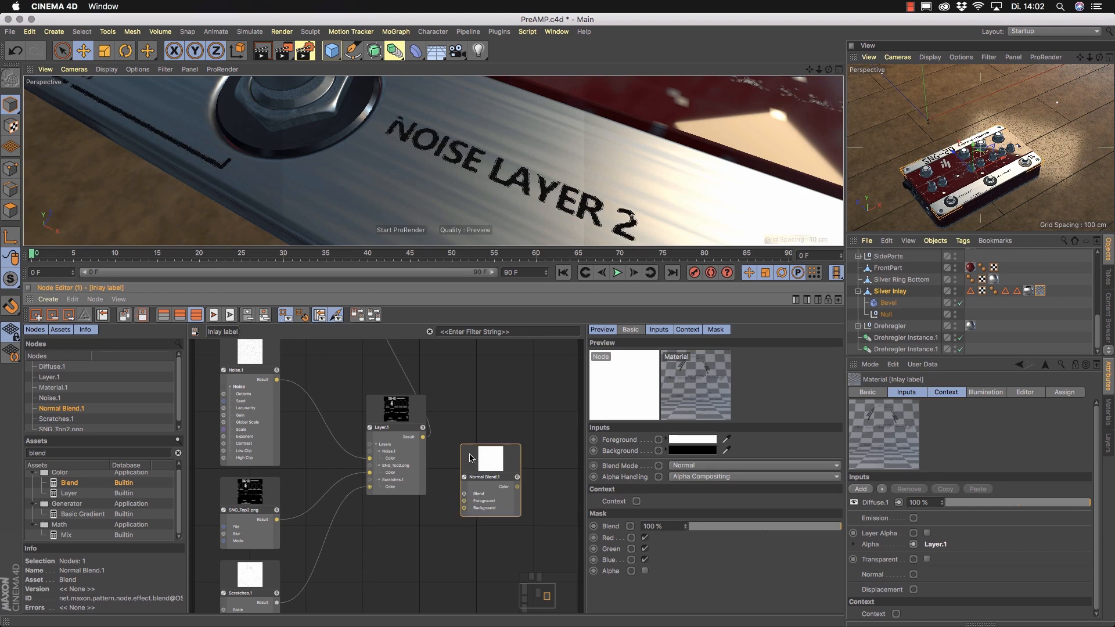
pyautogui.press('Delete')
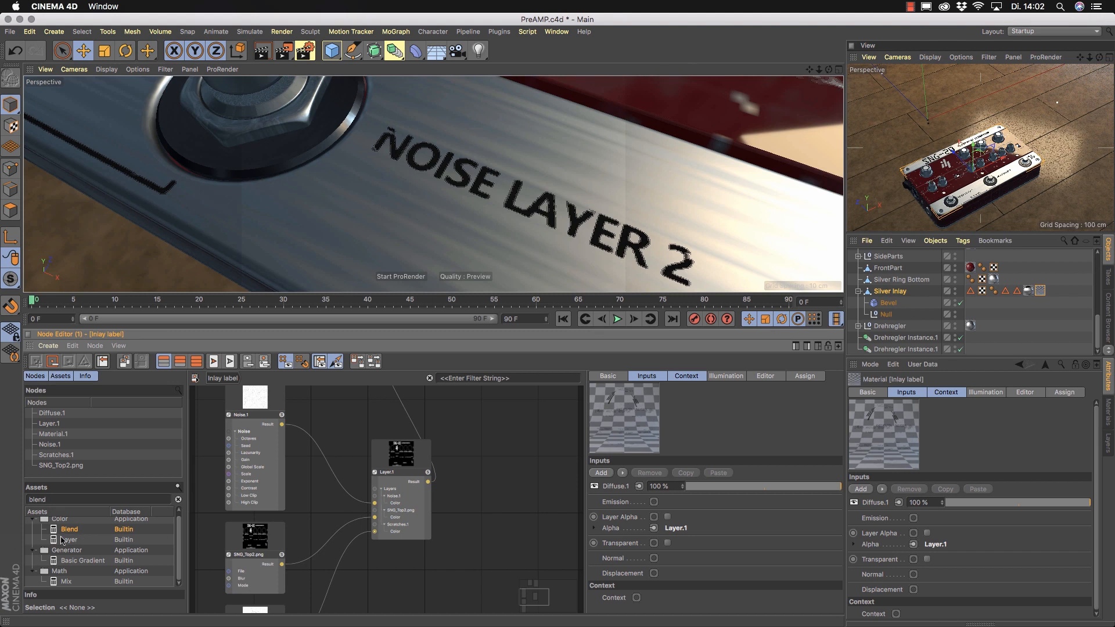
pyautogui.moveTo(59, 540); pyautogui.dragTo(509, 475)
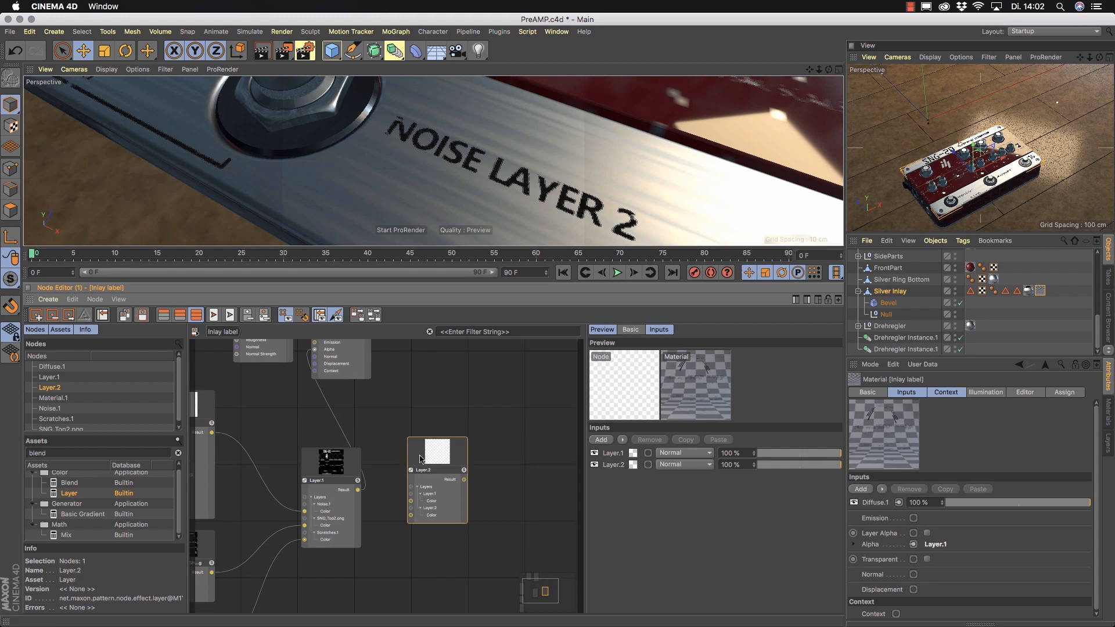
pyautogui.press('Delete')
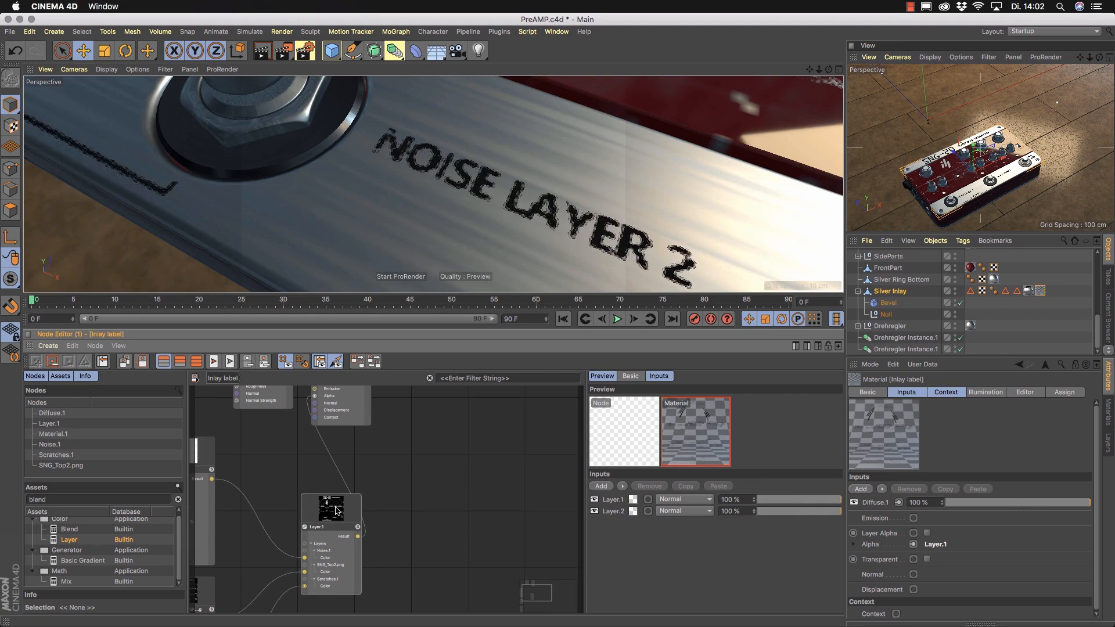
# - Toggle the SNG_Top2.png layer of the Layer.1 node off and on, and check the label lettering on the pedal
pyautogui.click(349, 510)
pyautogui.click(594, 465)
pyautogui.click(594, 465)
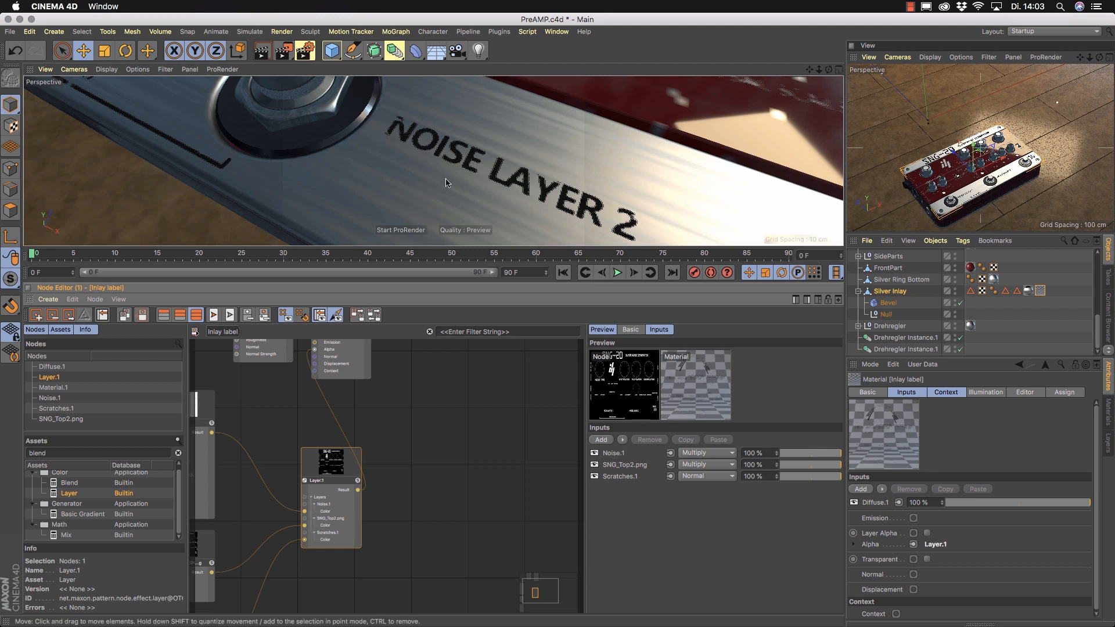
pyautogui.scroll(-5, 475, 176)
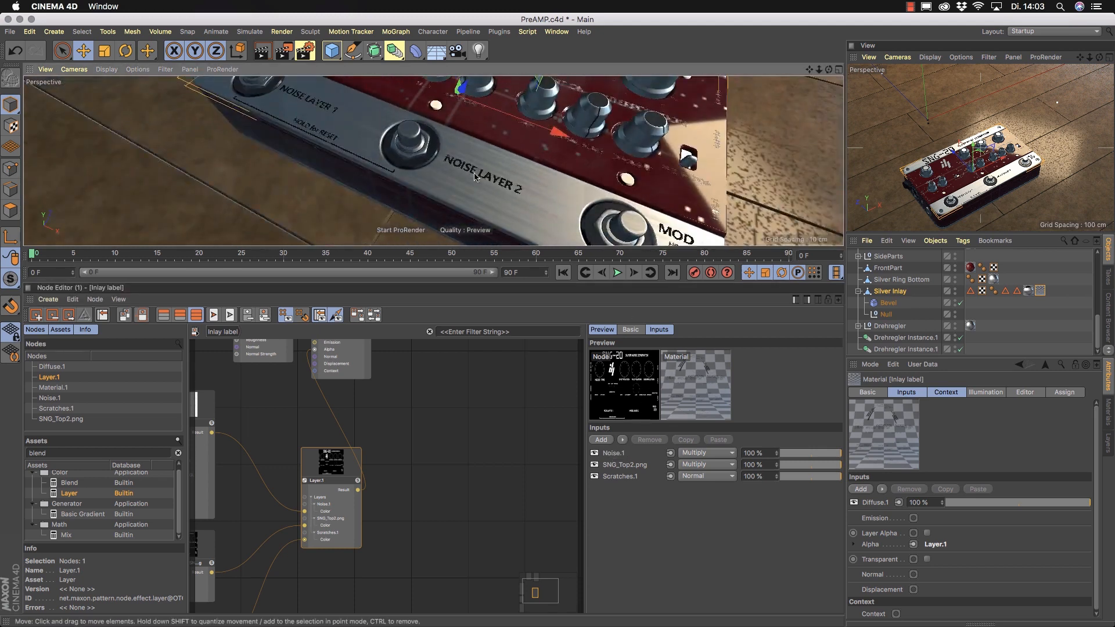
pyautogui.moveTo(475, 176)
pyautogui.keyDown('alt'); pyautogui.mouseDown()
pyautogui.moveTo(501, 189)
pyautogui.moveTo(482, 191)
pyautogui.mouseUp(); pyautogui.keyUp('alt')
# - Space the Layer.1 and Material.1 nodes apart in the graph, and bring the whole pedal into view
pyautogui.moveTo(338, 475); pyautogui.dragTo(299, 463)
pyautogui.keyDown('alt'); pyautogui.moveTo(376, 444); pyautogui.dragTo(413, 507, button='middle'); pyautogui.keyUp('alt')
pyautogui.moveTo(377, 368); pyautogui.dragTo(433, 371)
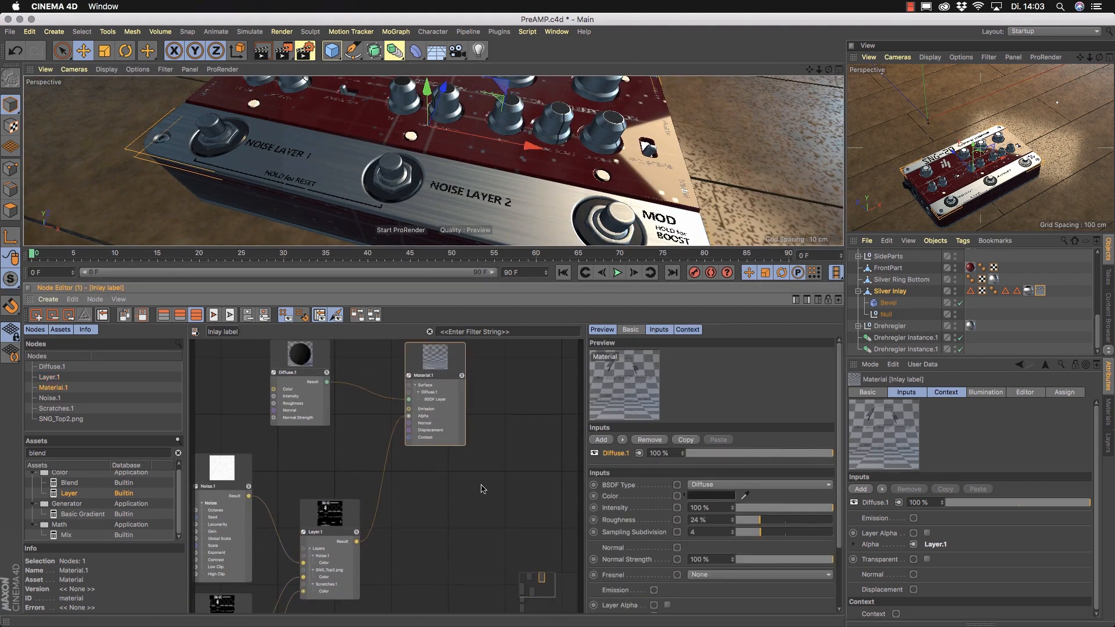
pyautogui.keyDown('alt'); pyautogui.moveTo(519, 207); pyautogui.dragTo(471, 207, button='right'); pyautogui.keyUp('alt')
pyautogui.keyDown('alt'); pyautogui.moveTo(504, 202); pyautogui.dragTo(423, 184); pyautogui.keyUp('alt')
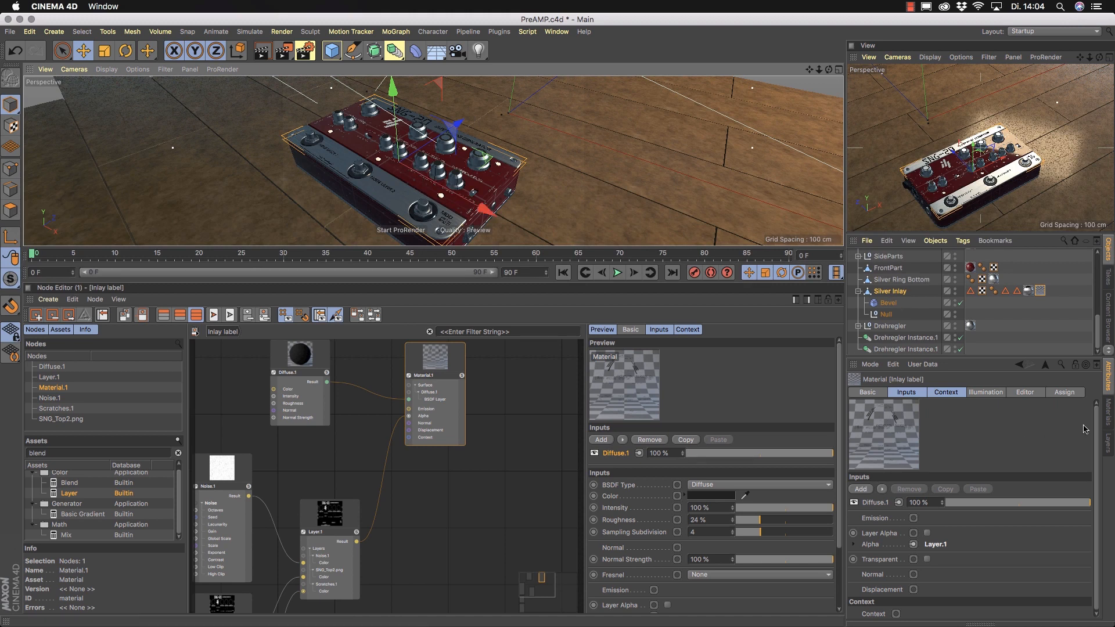
# - Show the scene's materials and browse the available Node Materials presets without creating one
pyautogui.click(1107, 413)
pyautogui.click(871, 364)
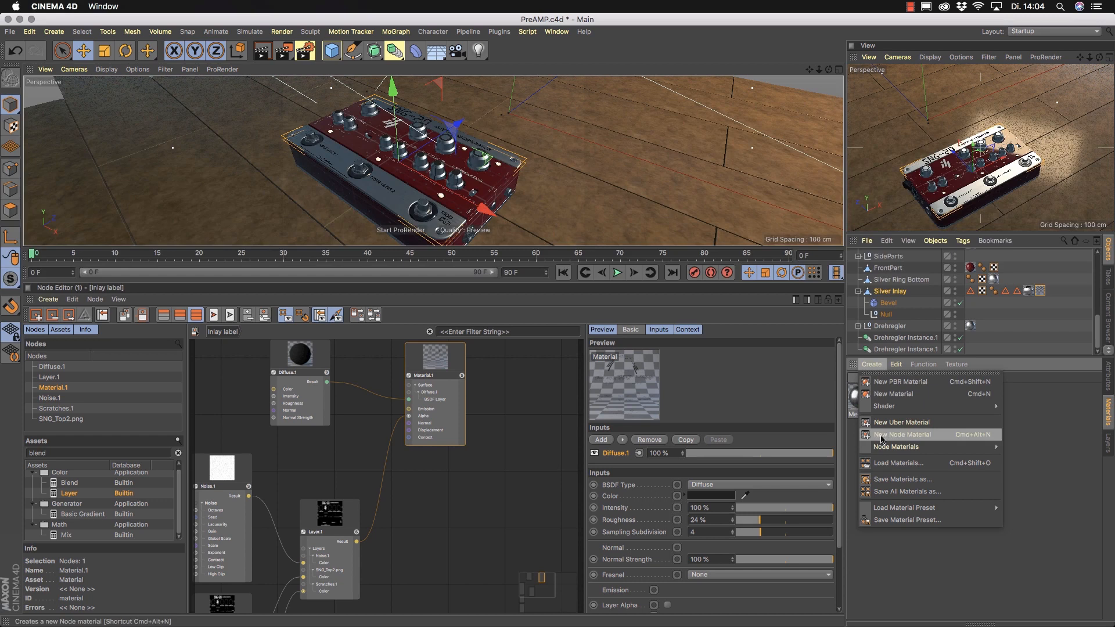
pyautogui.moveTo(994, 448)
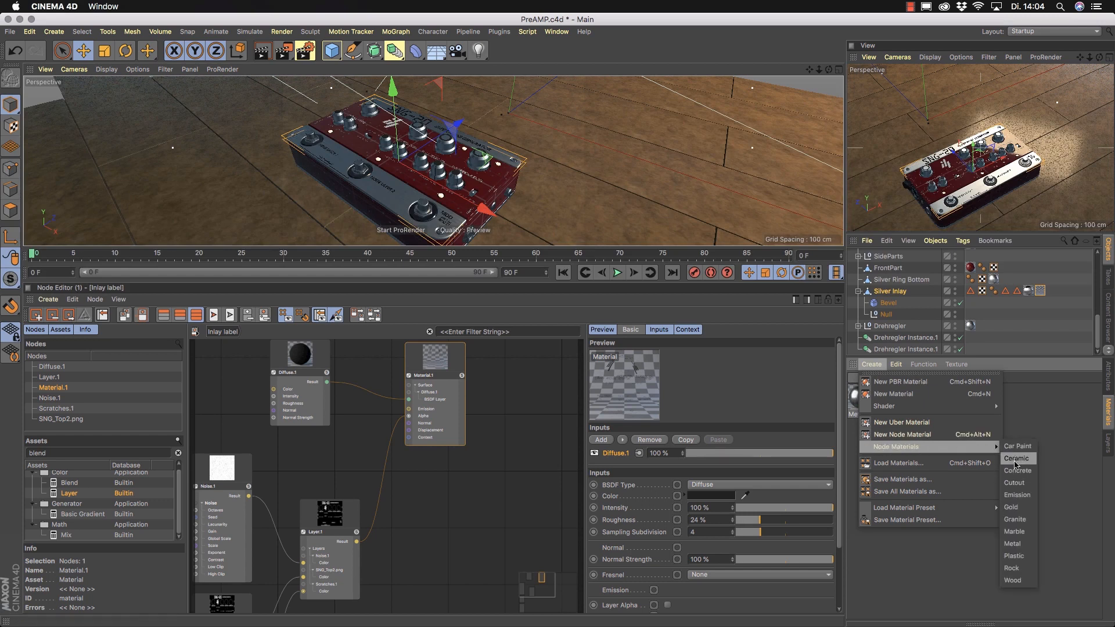
pyautogui.click(1034, 432)
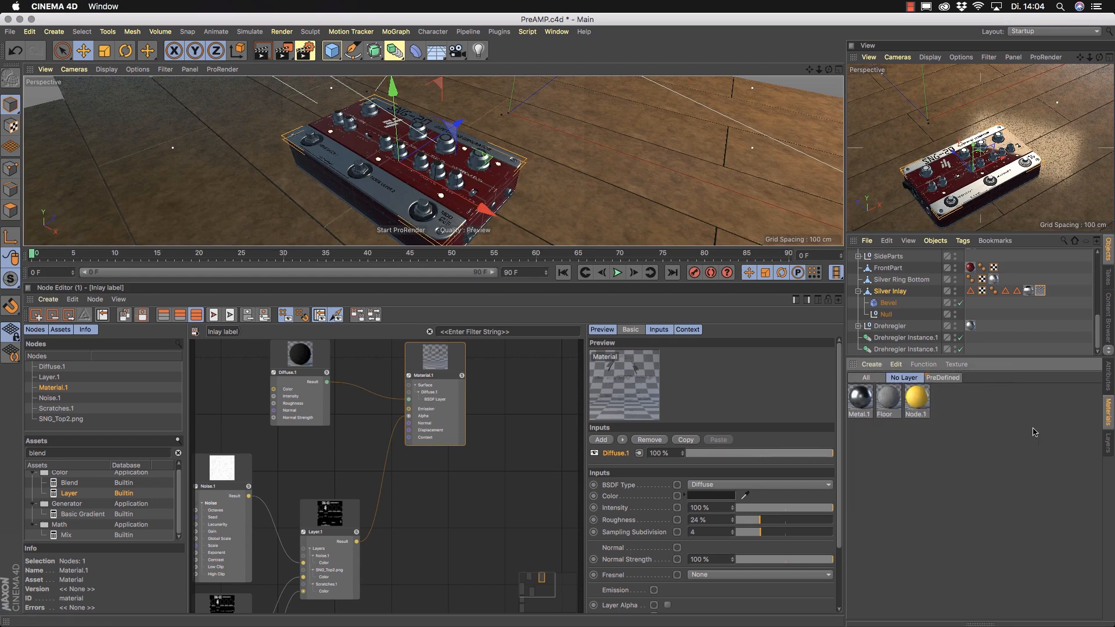